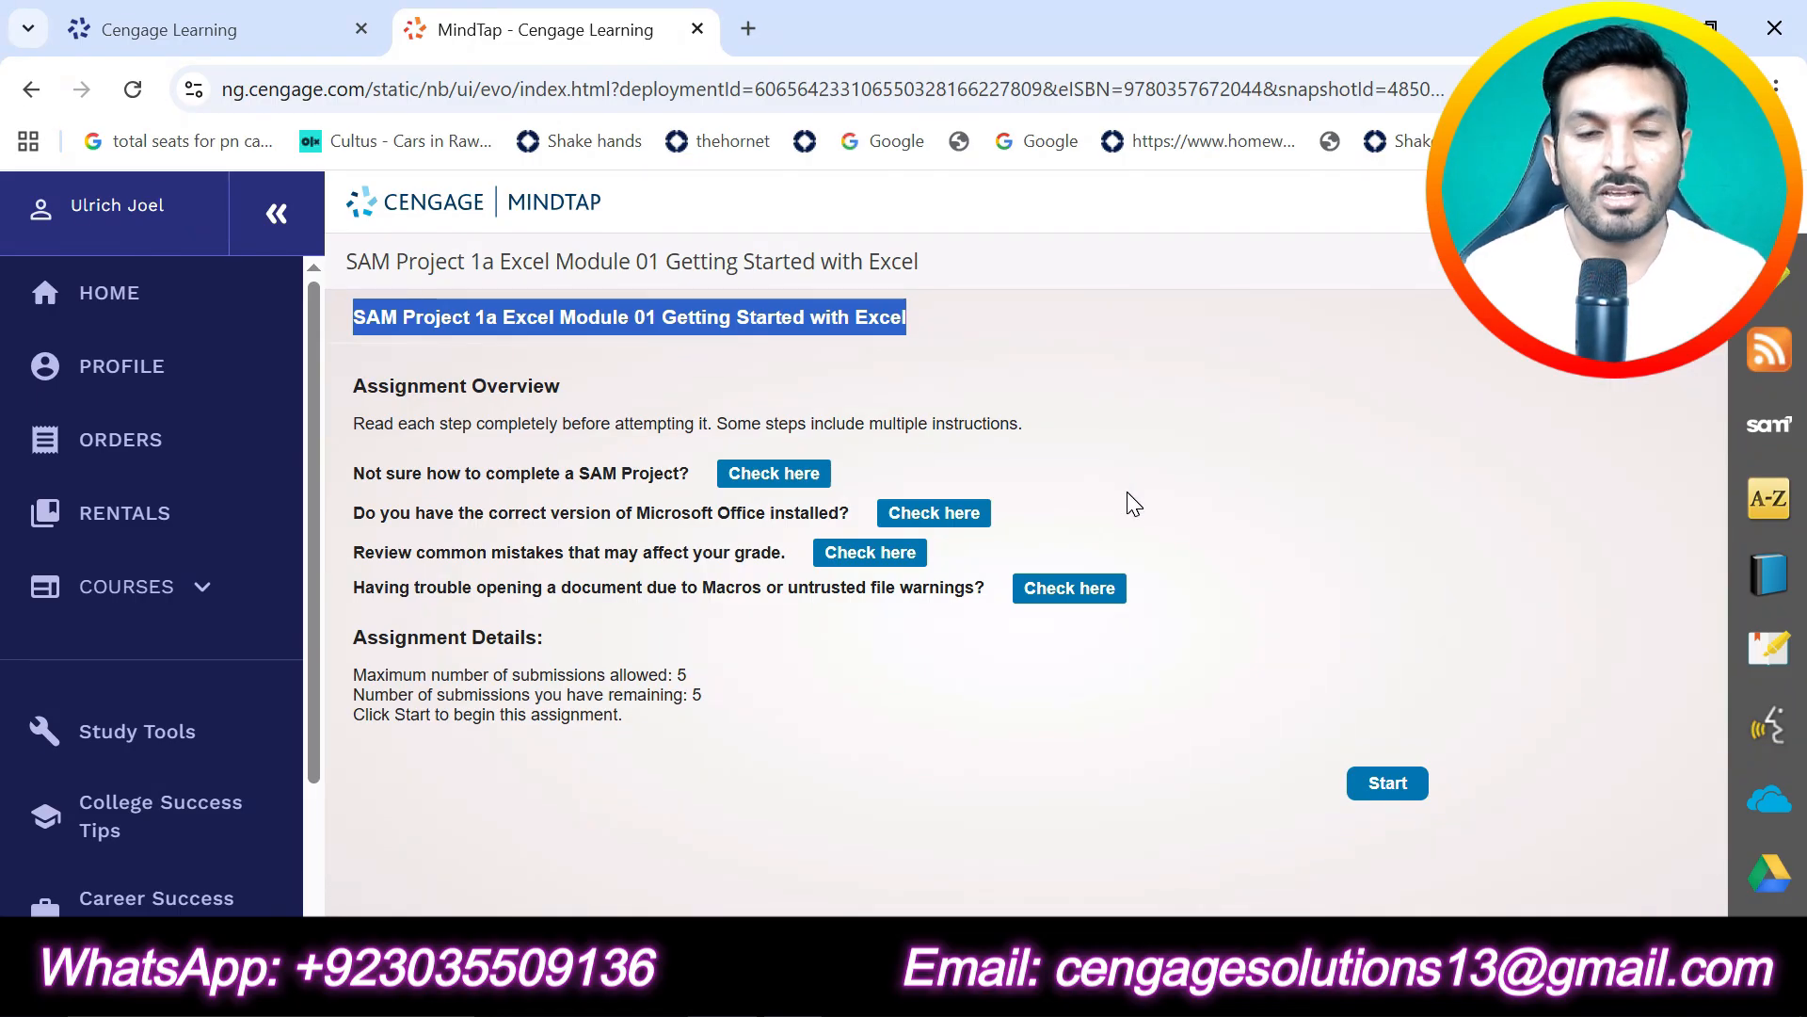
- Start the SAM Project 1a assignment, download all its files, and open the instruction document in Word for editing
click(1388, 787)
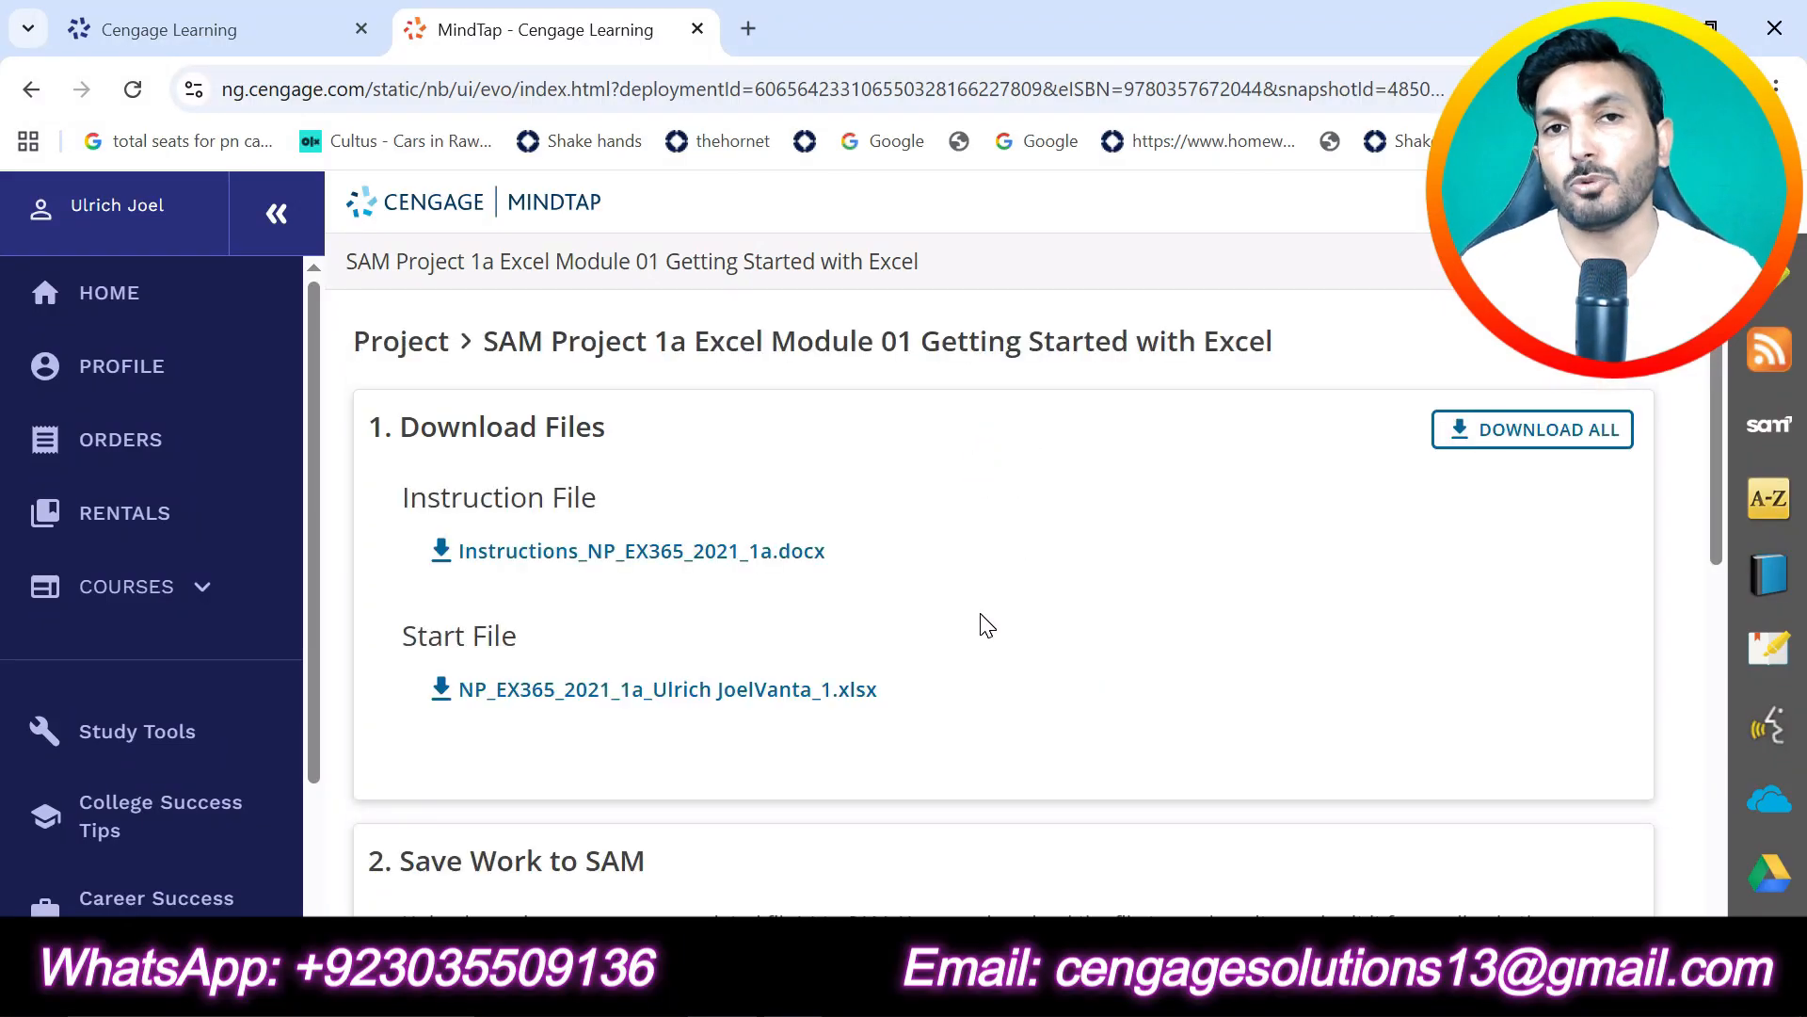
click(1501, 439)
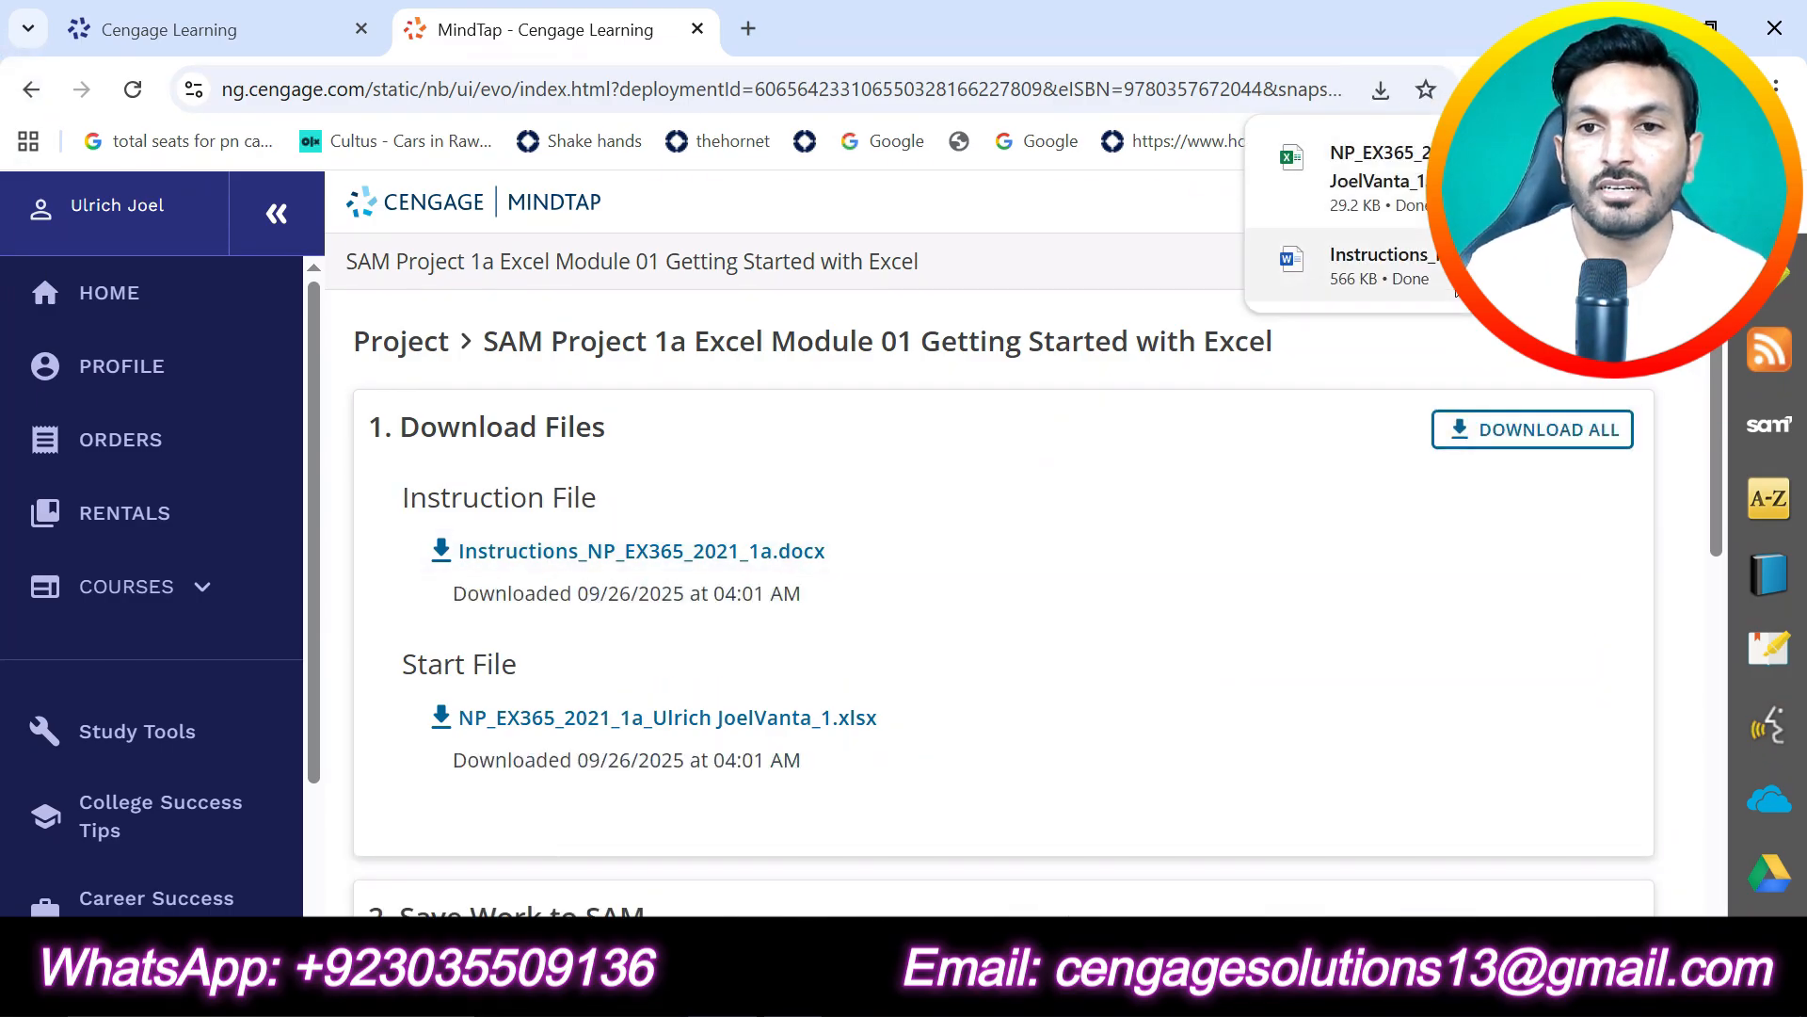
click(1379, 267)
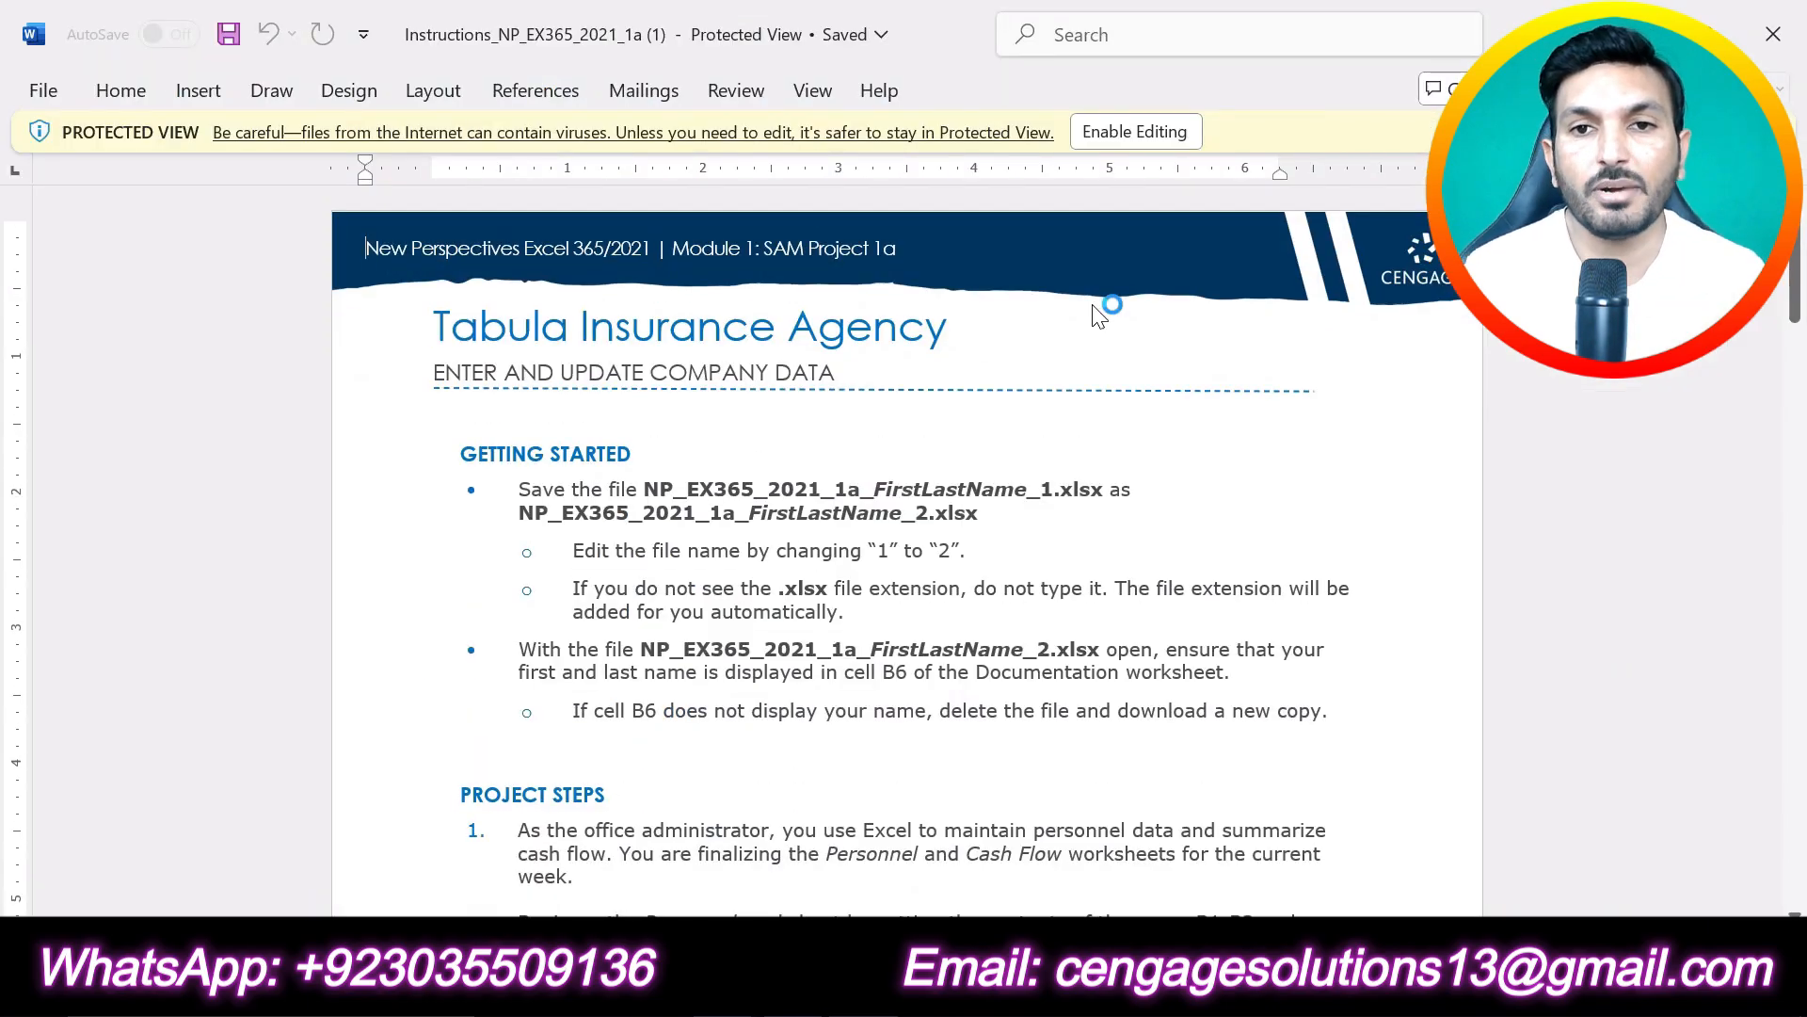
click(1139, 132)
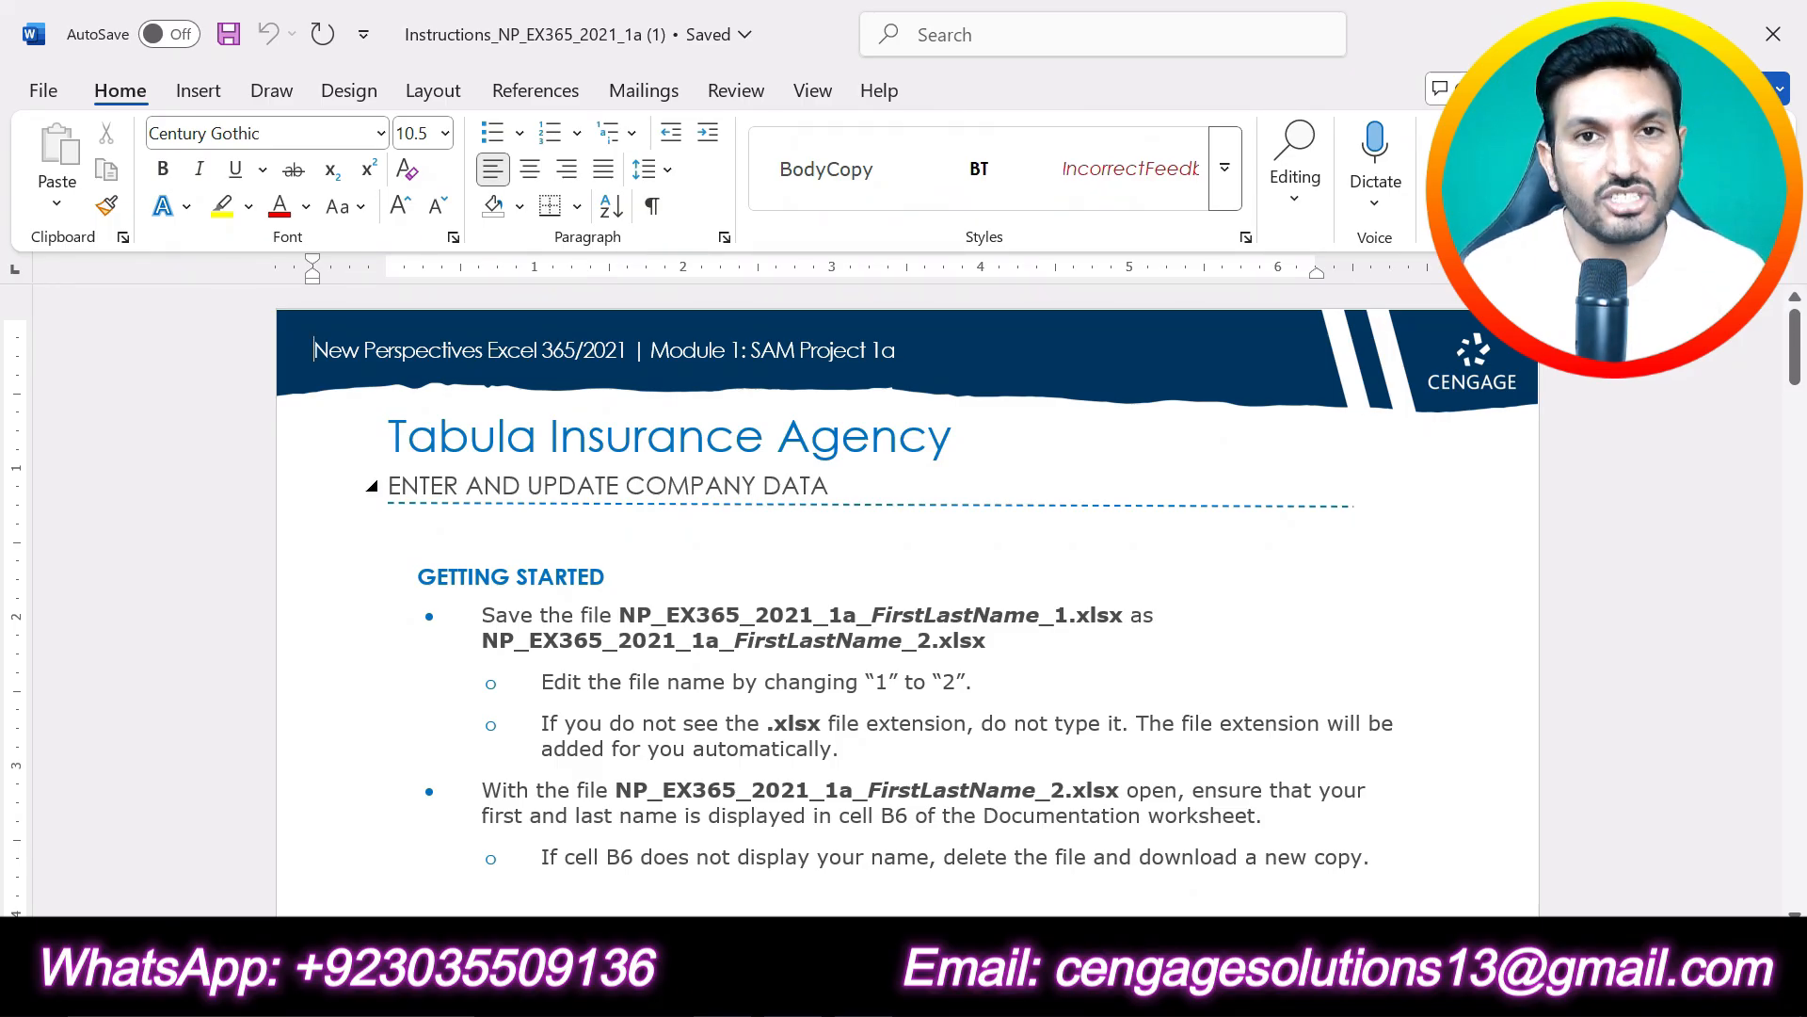
- Highlight the document title "Tabula Insurance Agency" in turquoise
drag(979, 438, 471, 442)
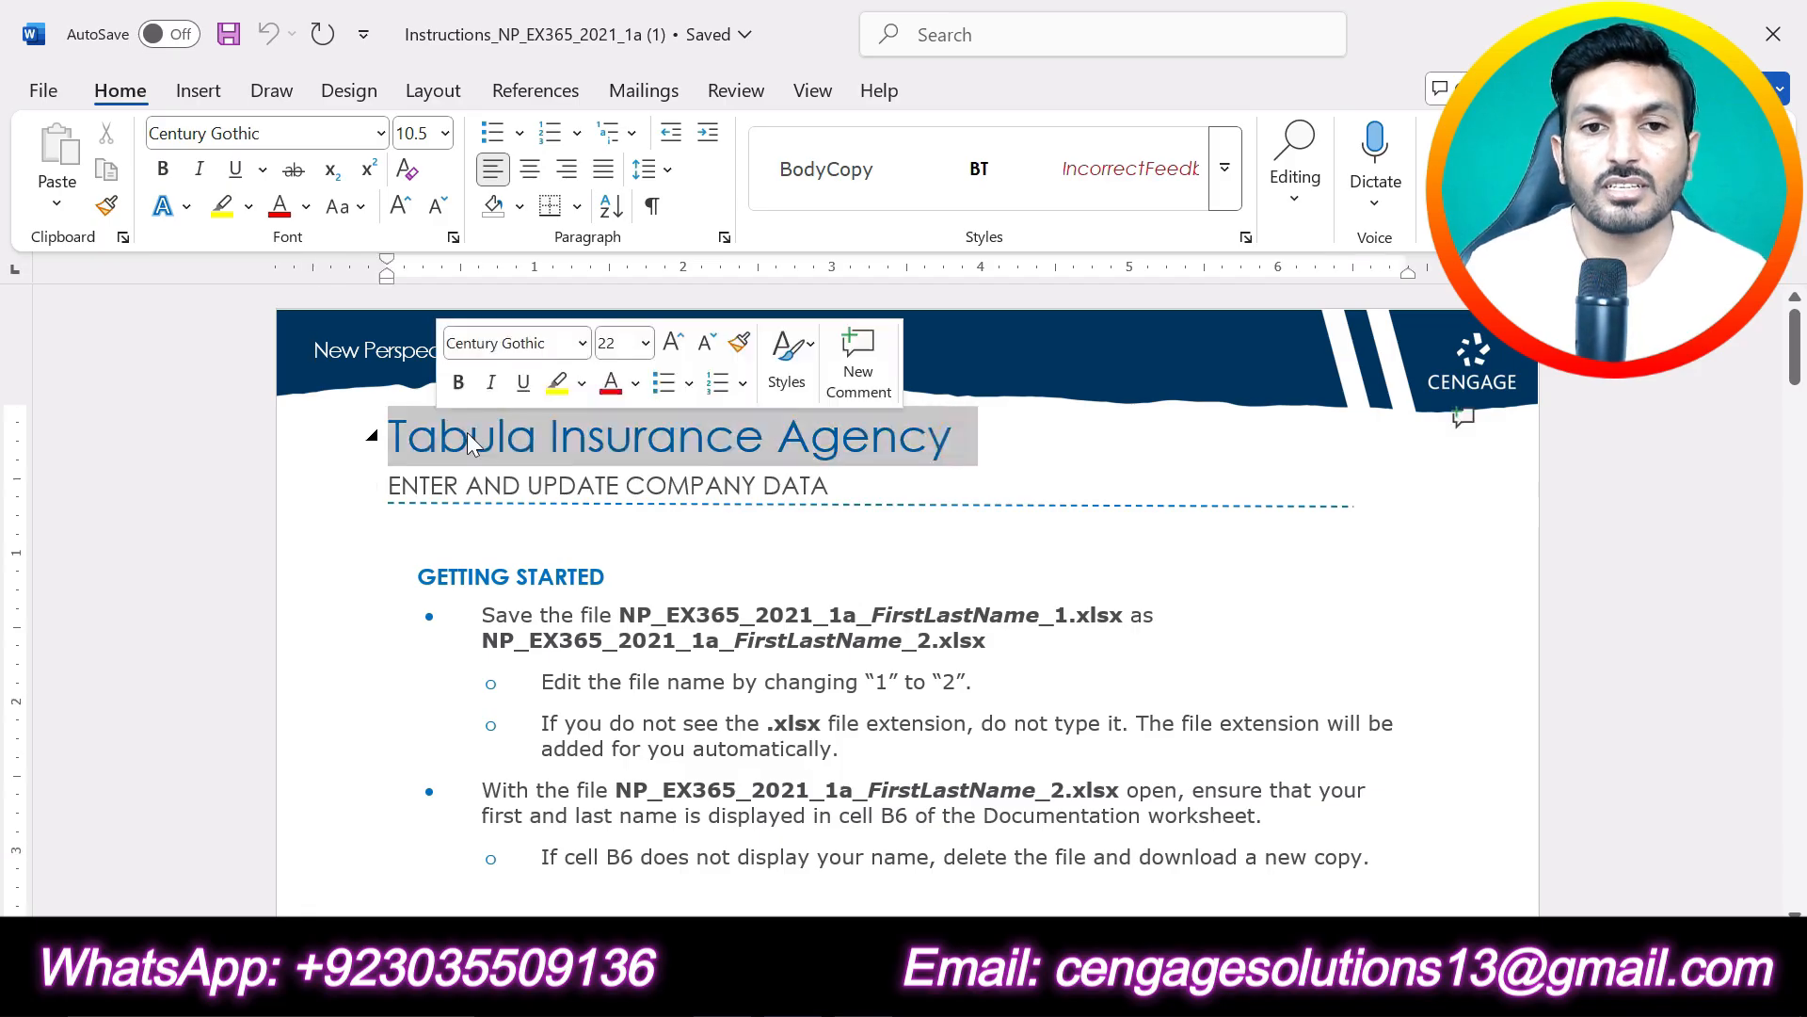
click(583, 383)
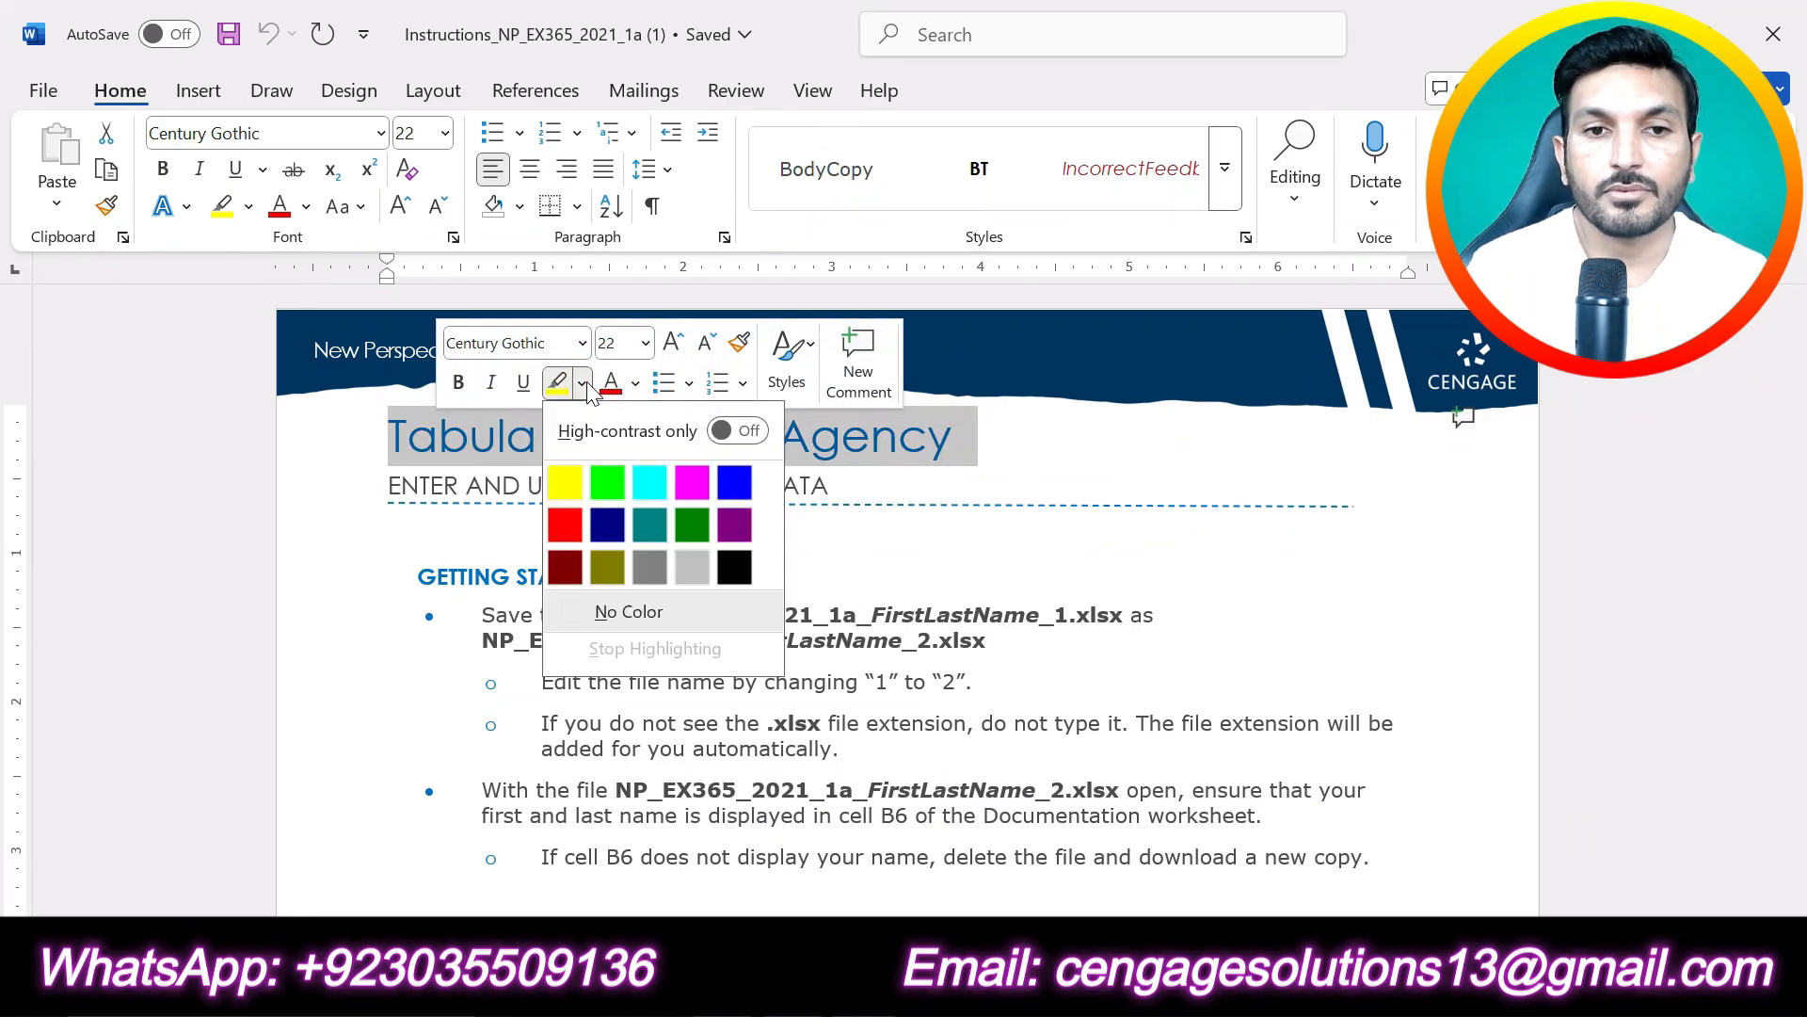
click(649, 482)
click(767, 484)
drag(841, 485, 388, 486)
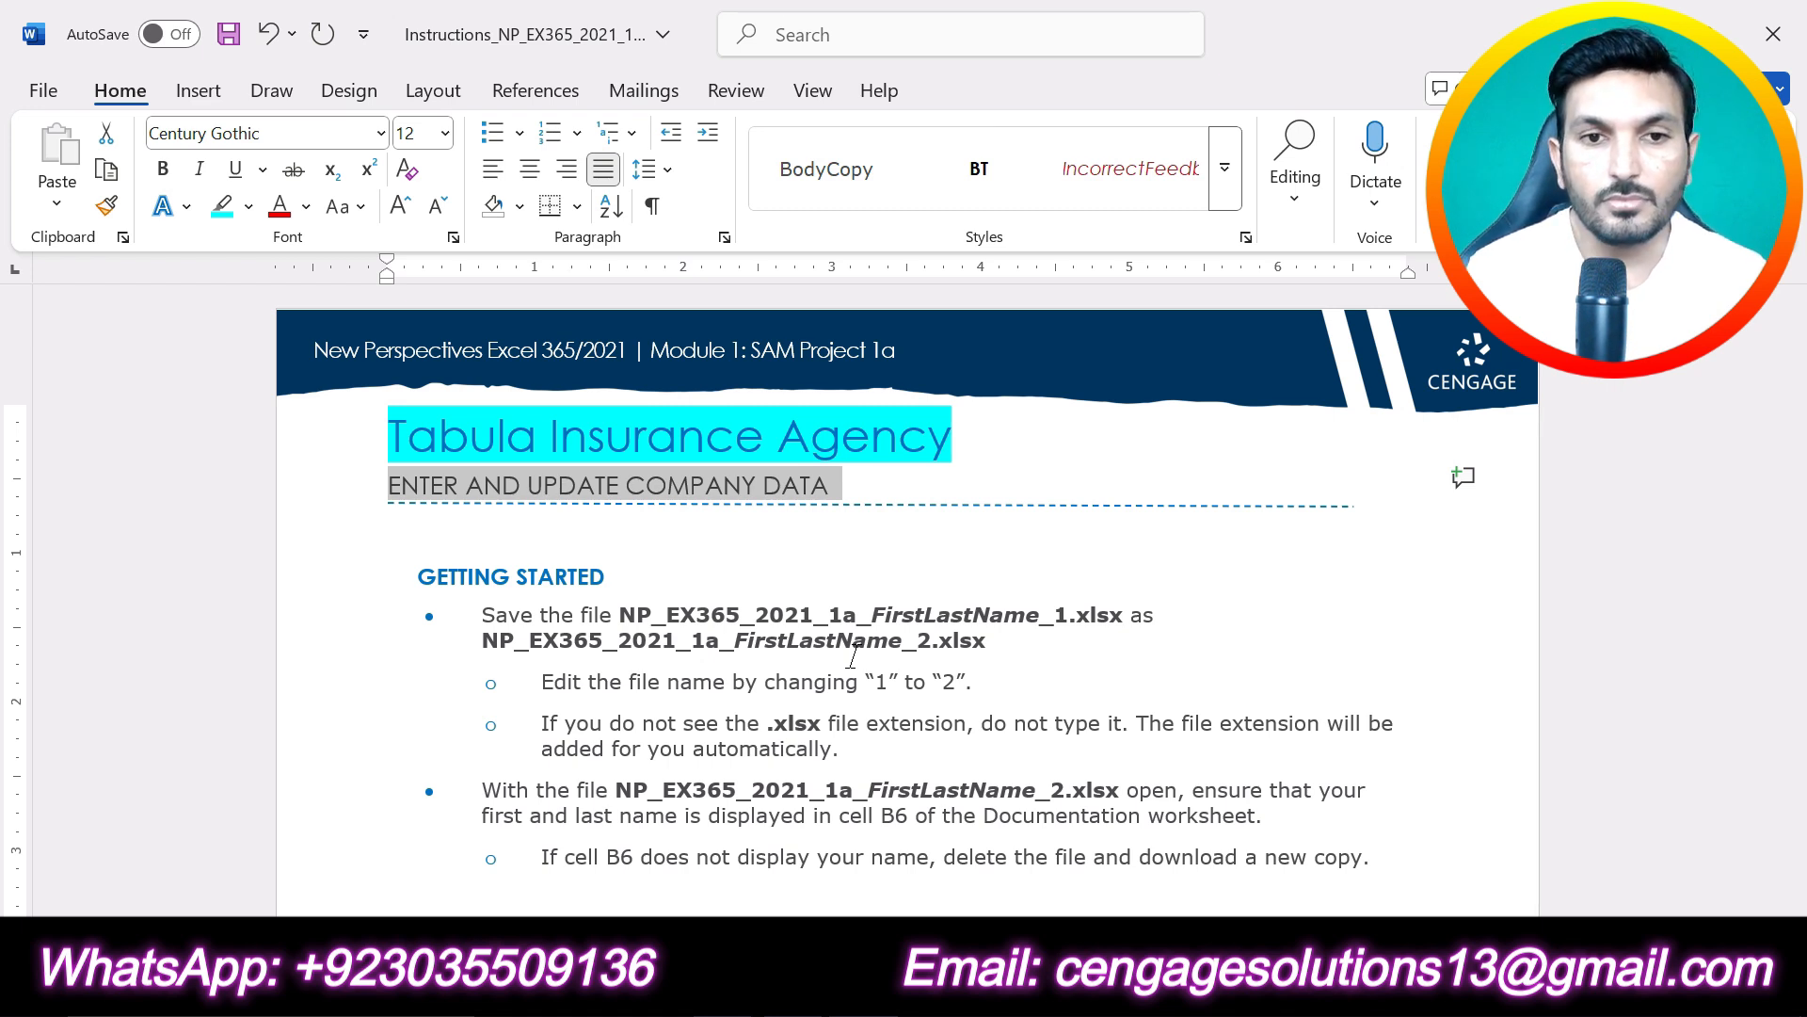
- Highlight the GETTING STARTED heading and the file name NP_EX365_2021_1a_FirstLastName_1.xlsx in turquoise
drag(617, 576, 419, 576)
click(535, 532)
drag(620, 615, 1122, 623)
click(1208, 572)
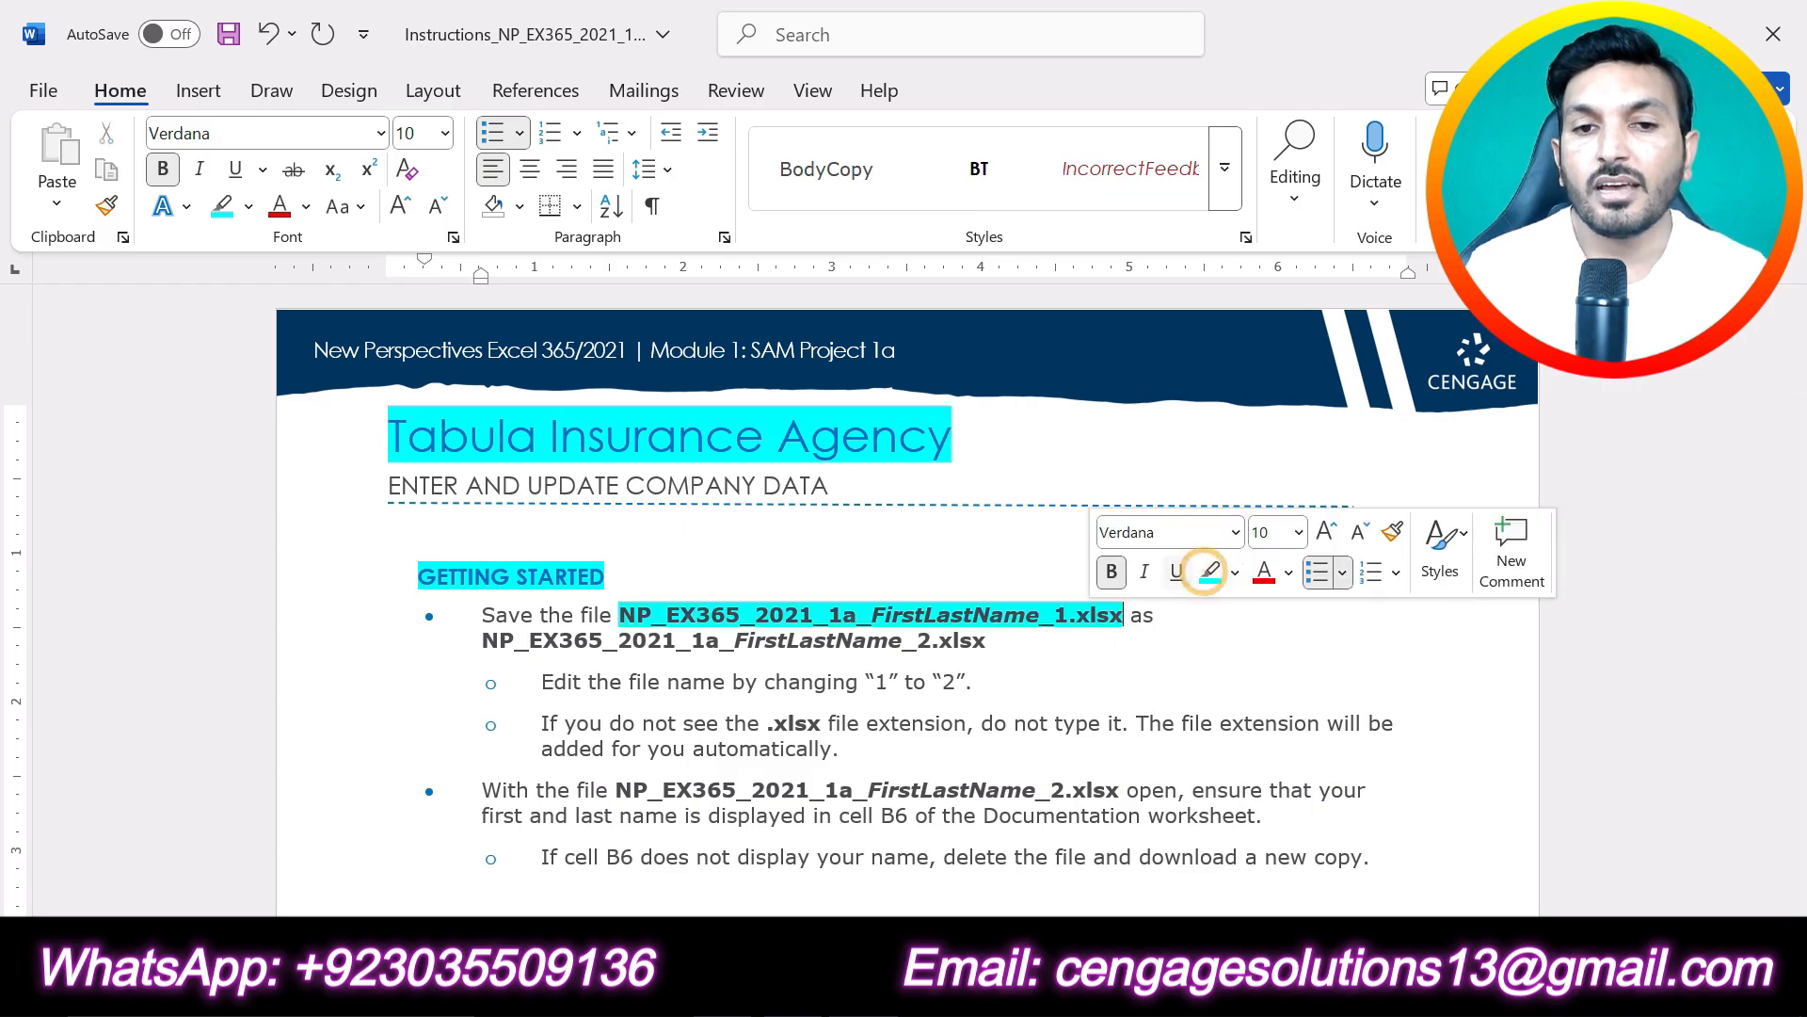
click(881, 617)
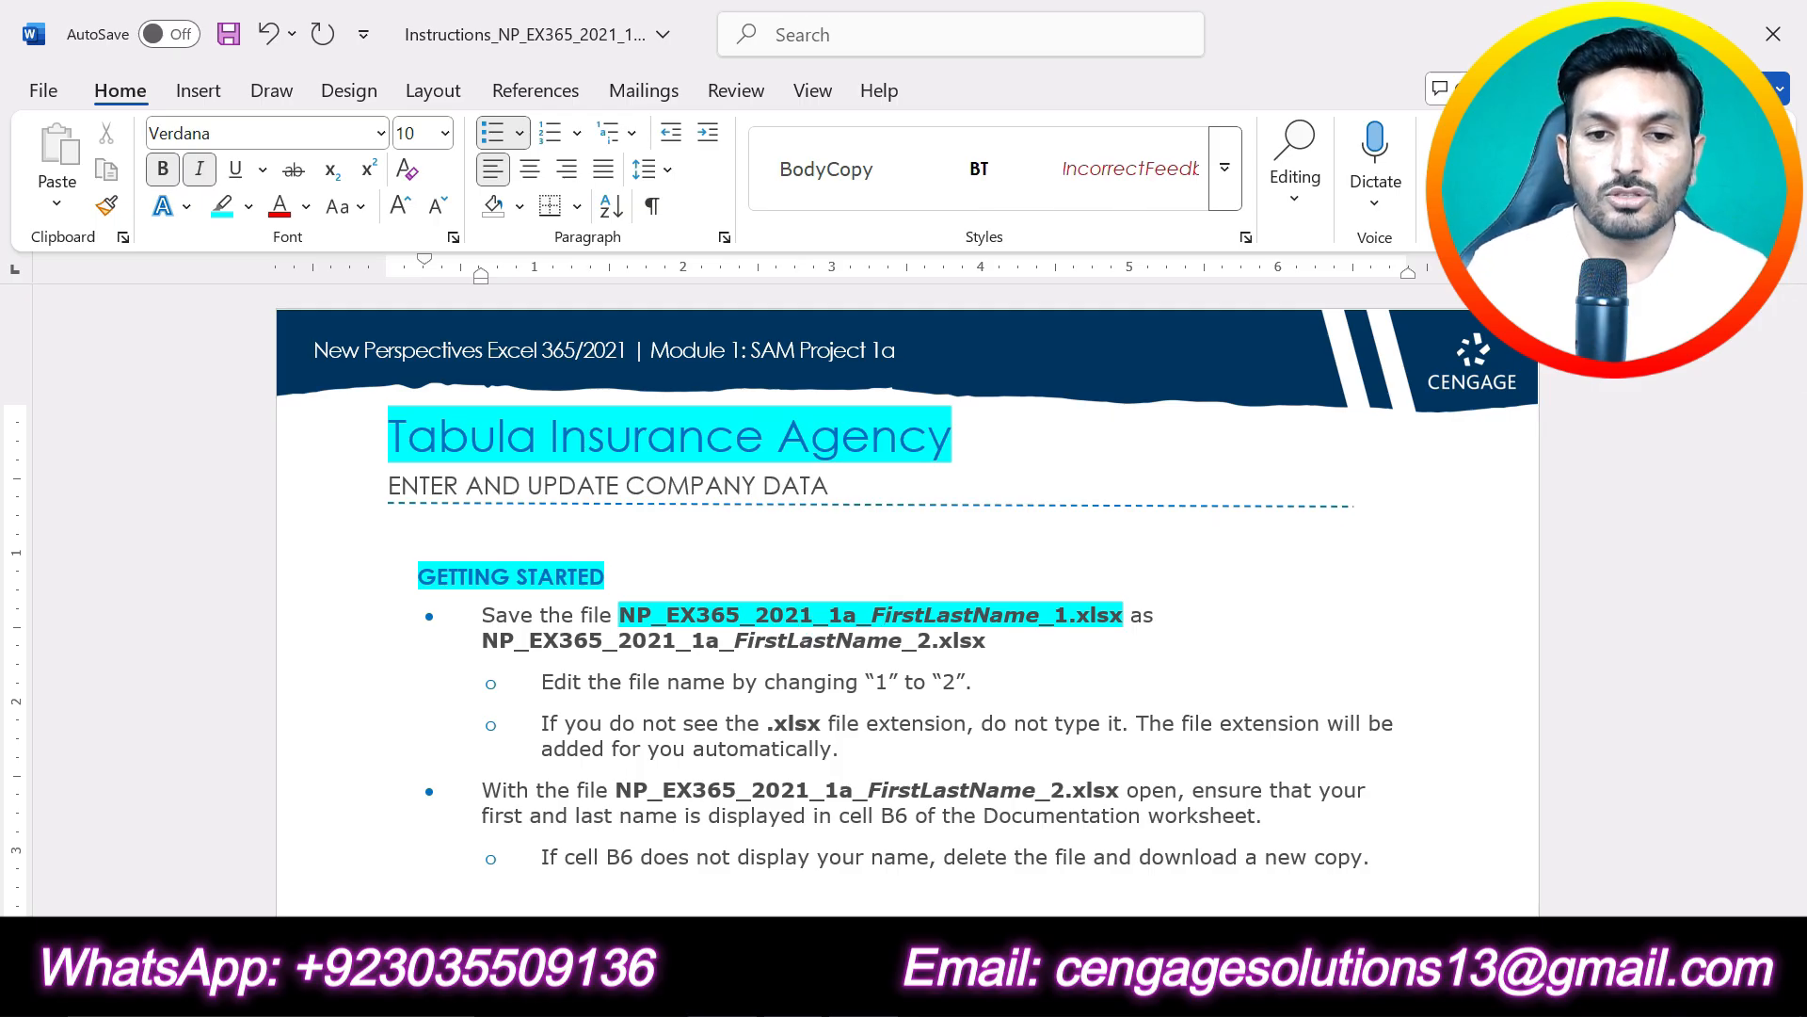
- Switch to the browser and open the downloaded project start workbook in Excel with editing enabled
key(alt+Tab)
click(1381, 90)
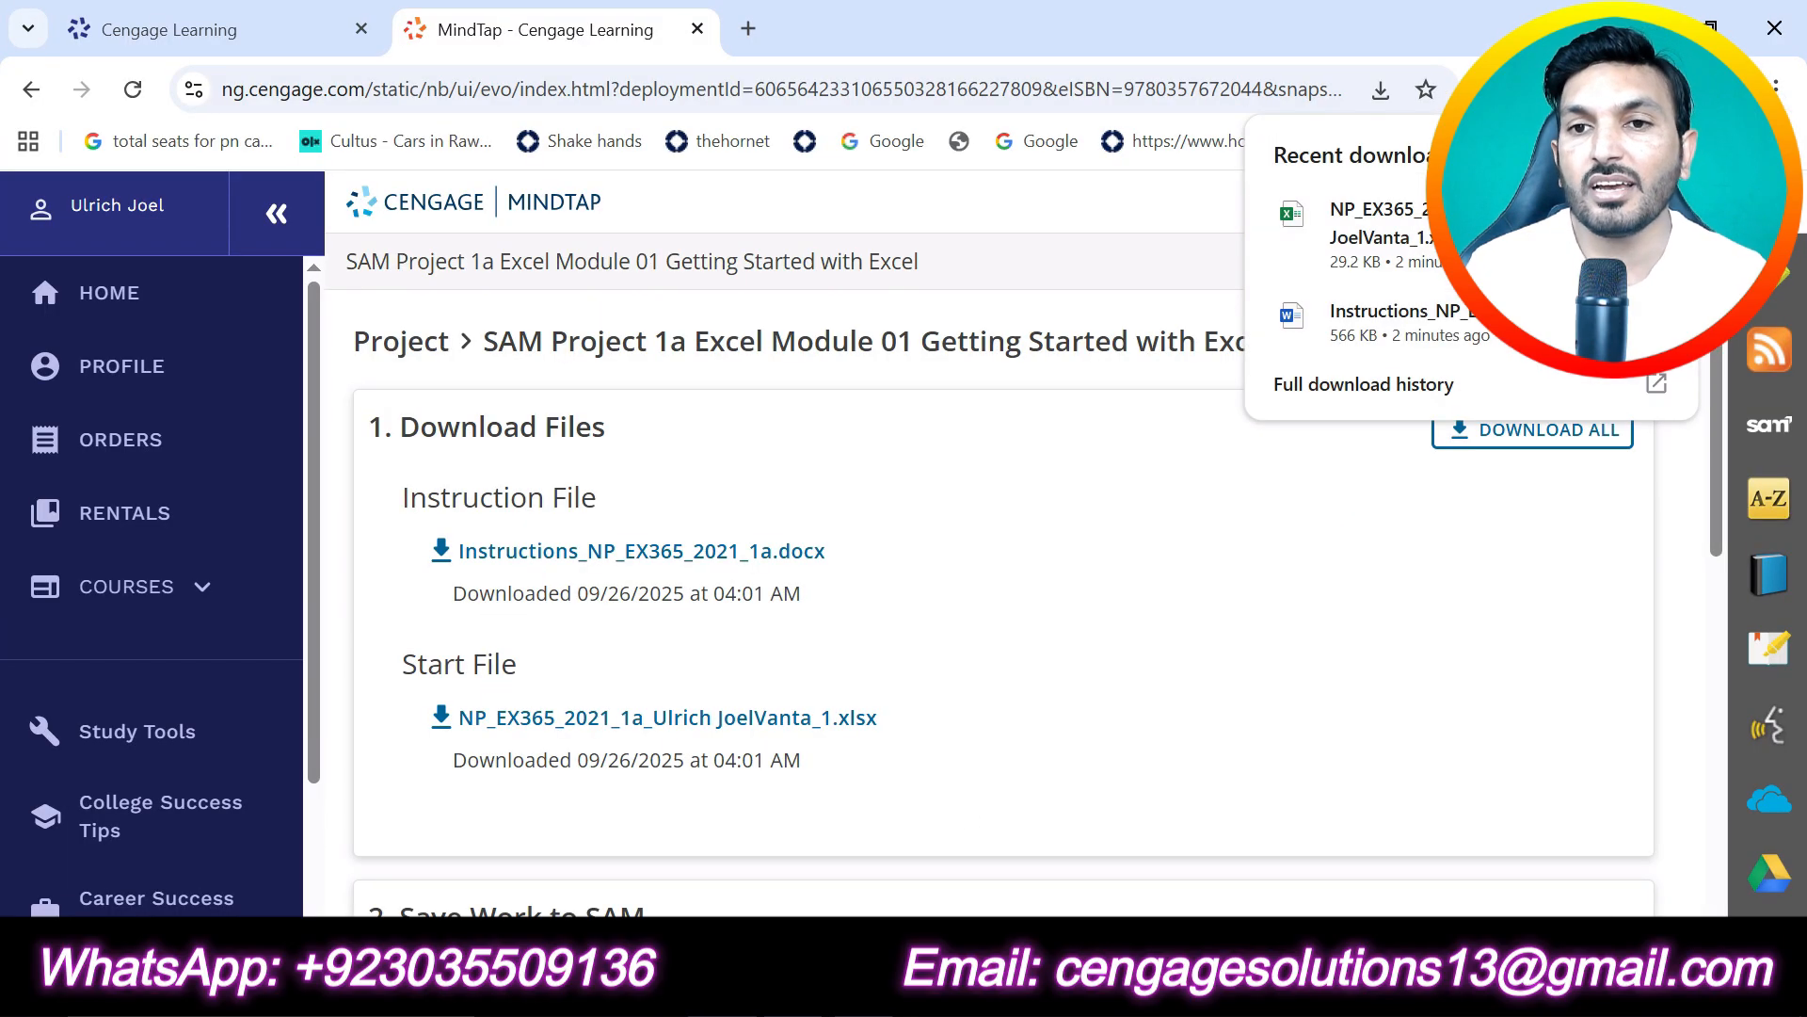
click(1377, 226)
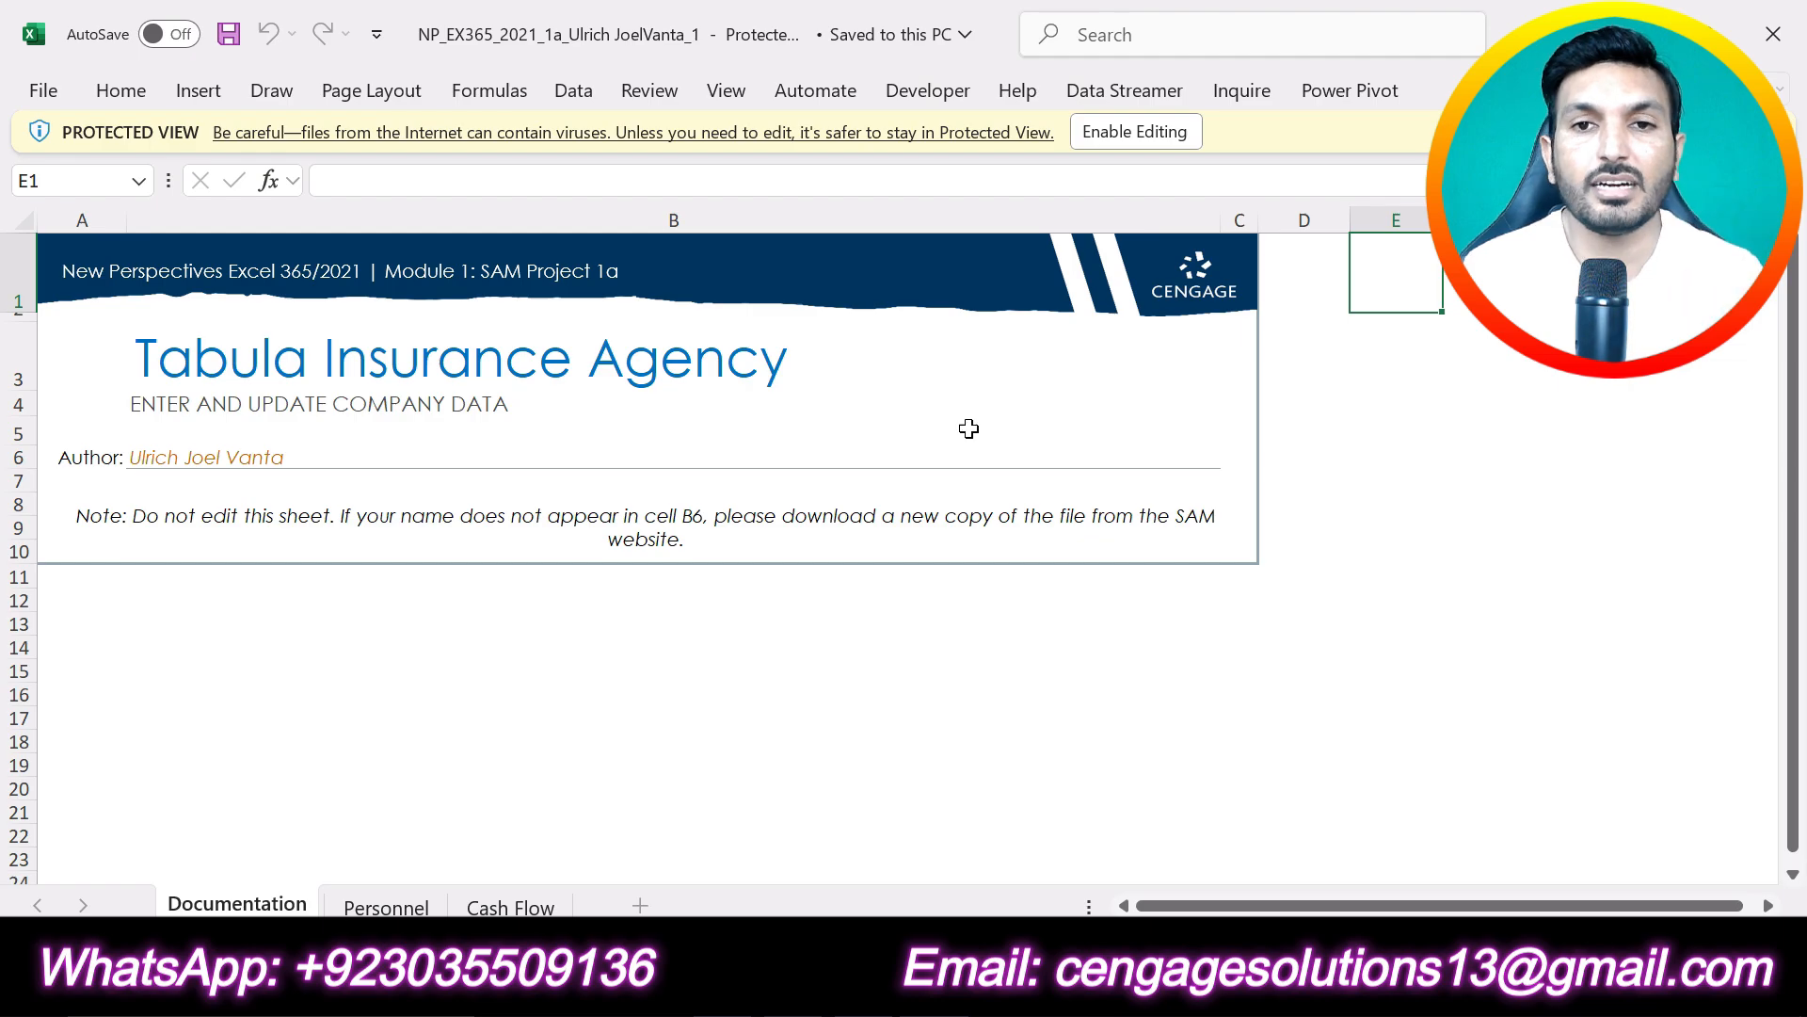
click(1158, 138)
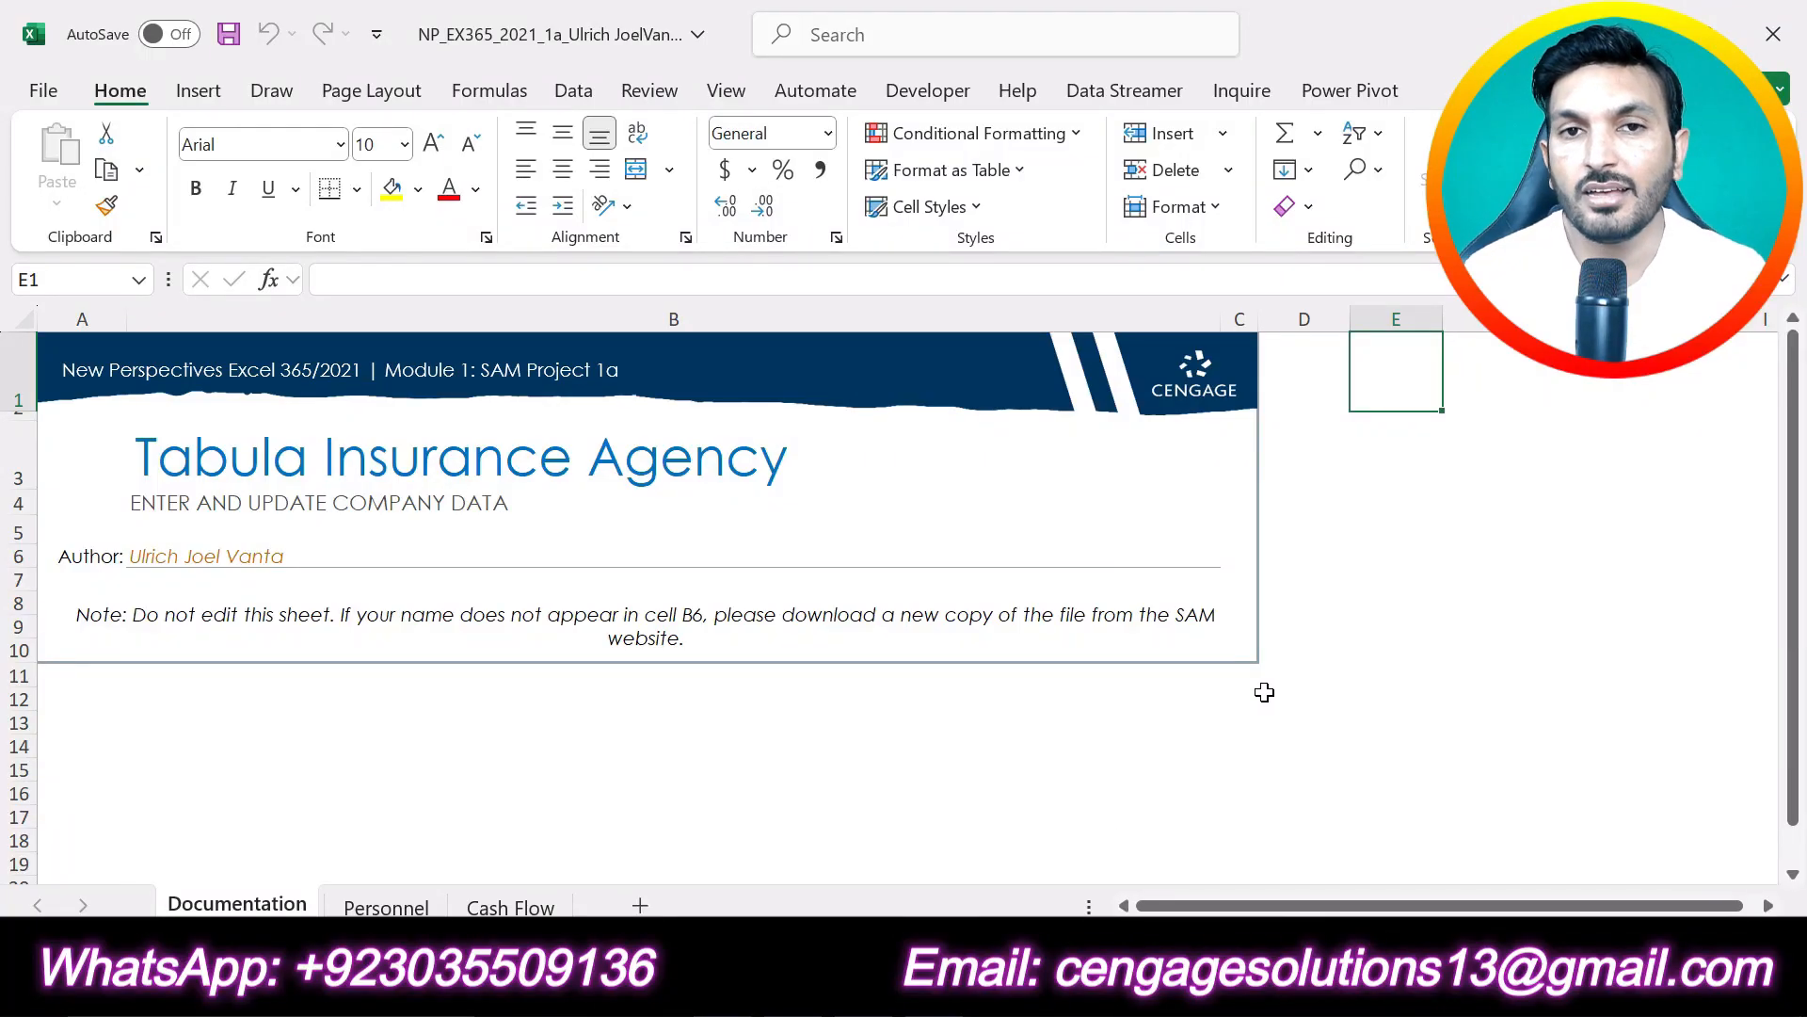
- Switch back to the Word instructions and highlight the PROJECT STEPS heading in turquoise
key(alt+Tab)
scroll(908, 664, down, 5)
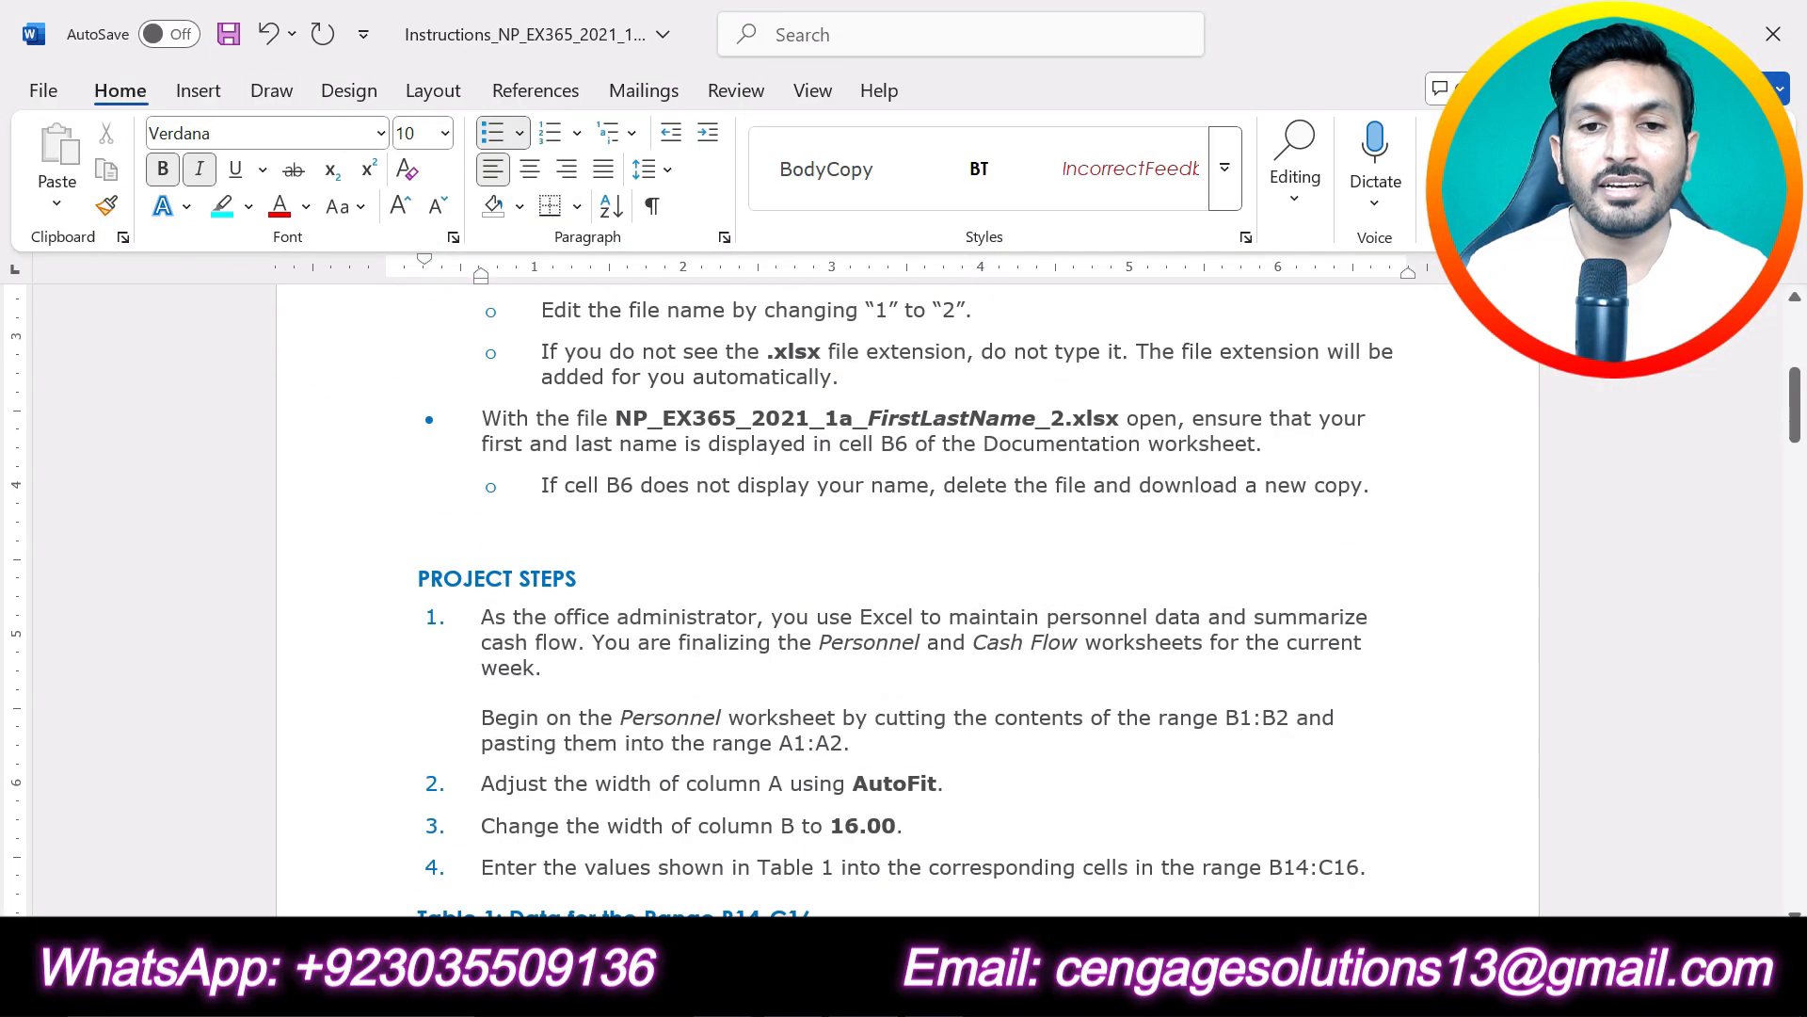
triple_click(584, 433)
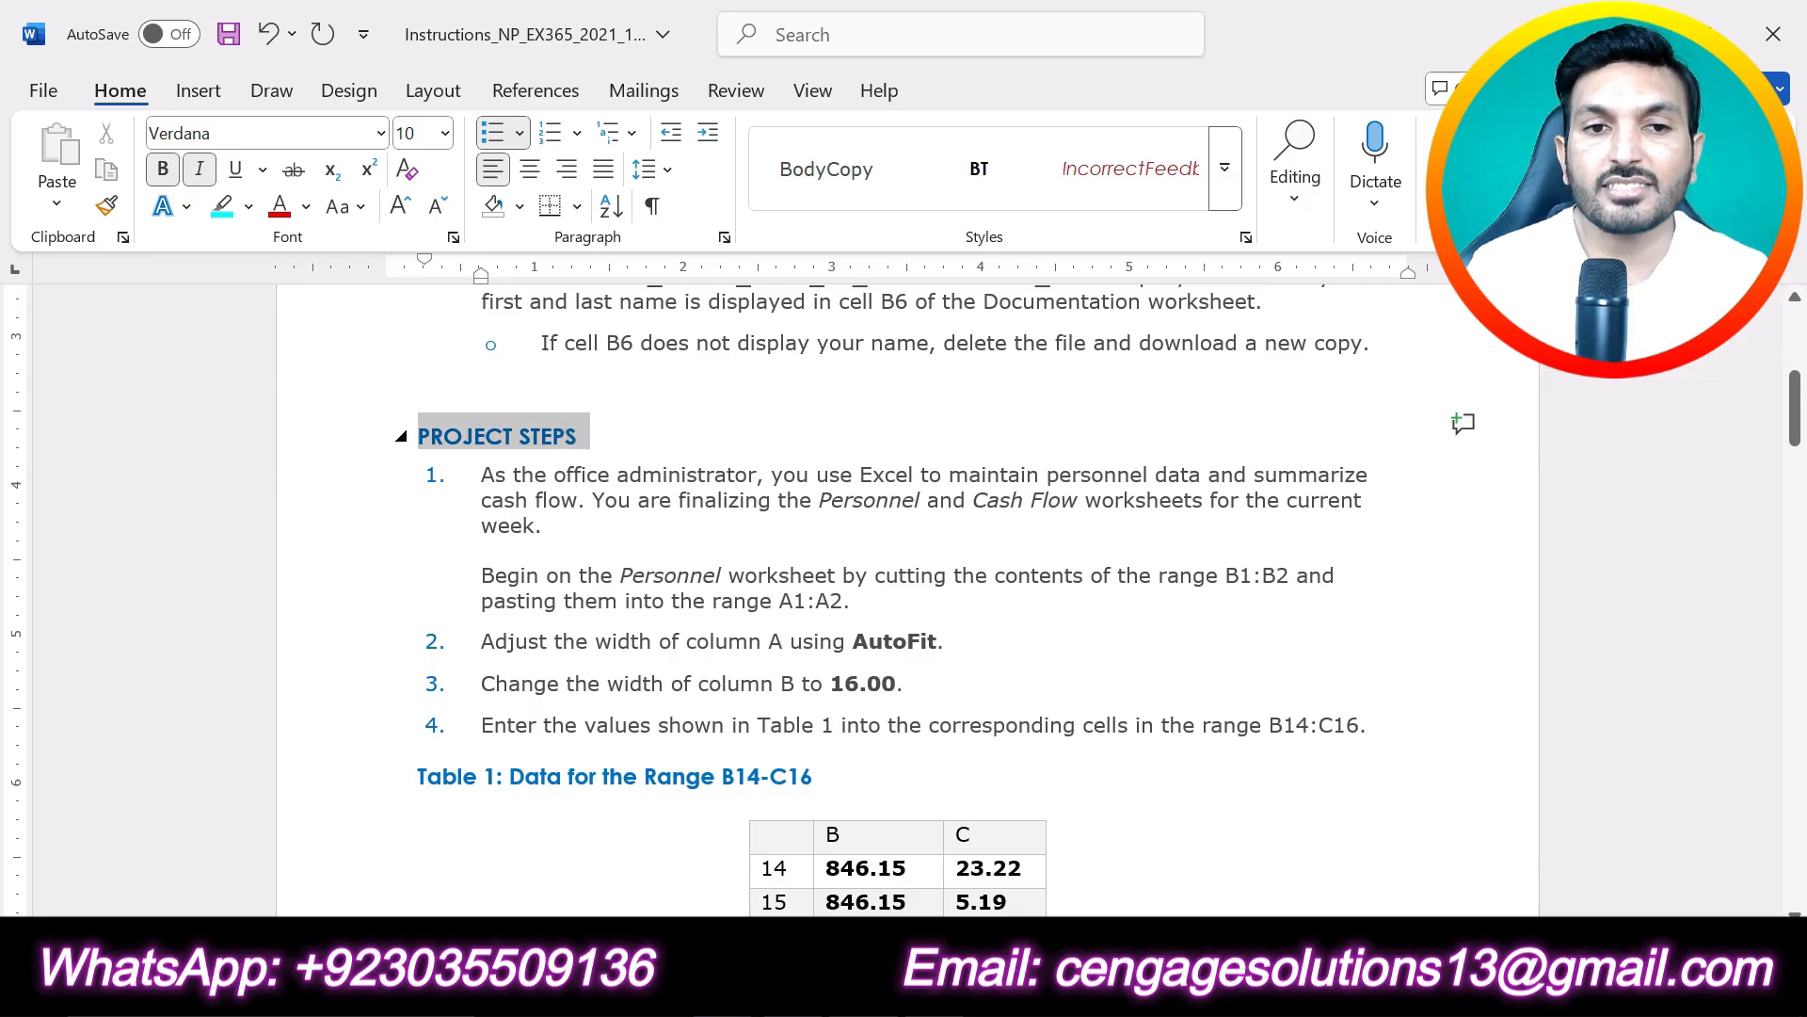
click(569, 386)
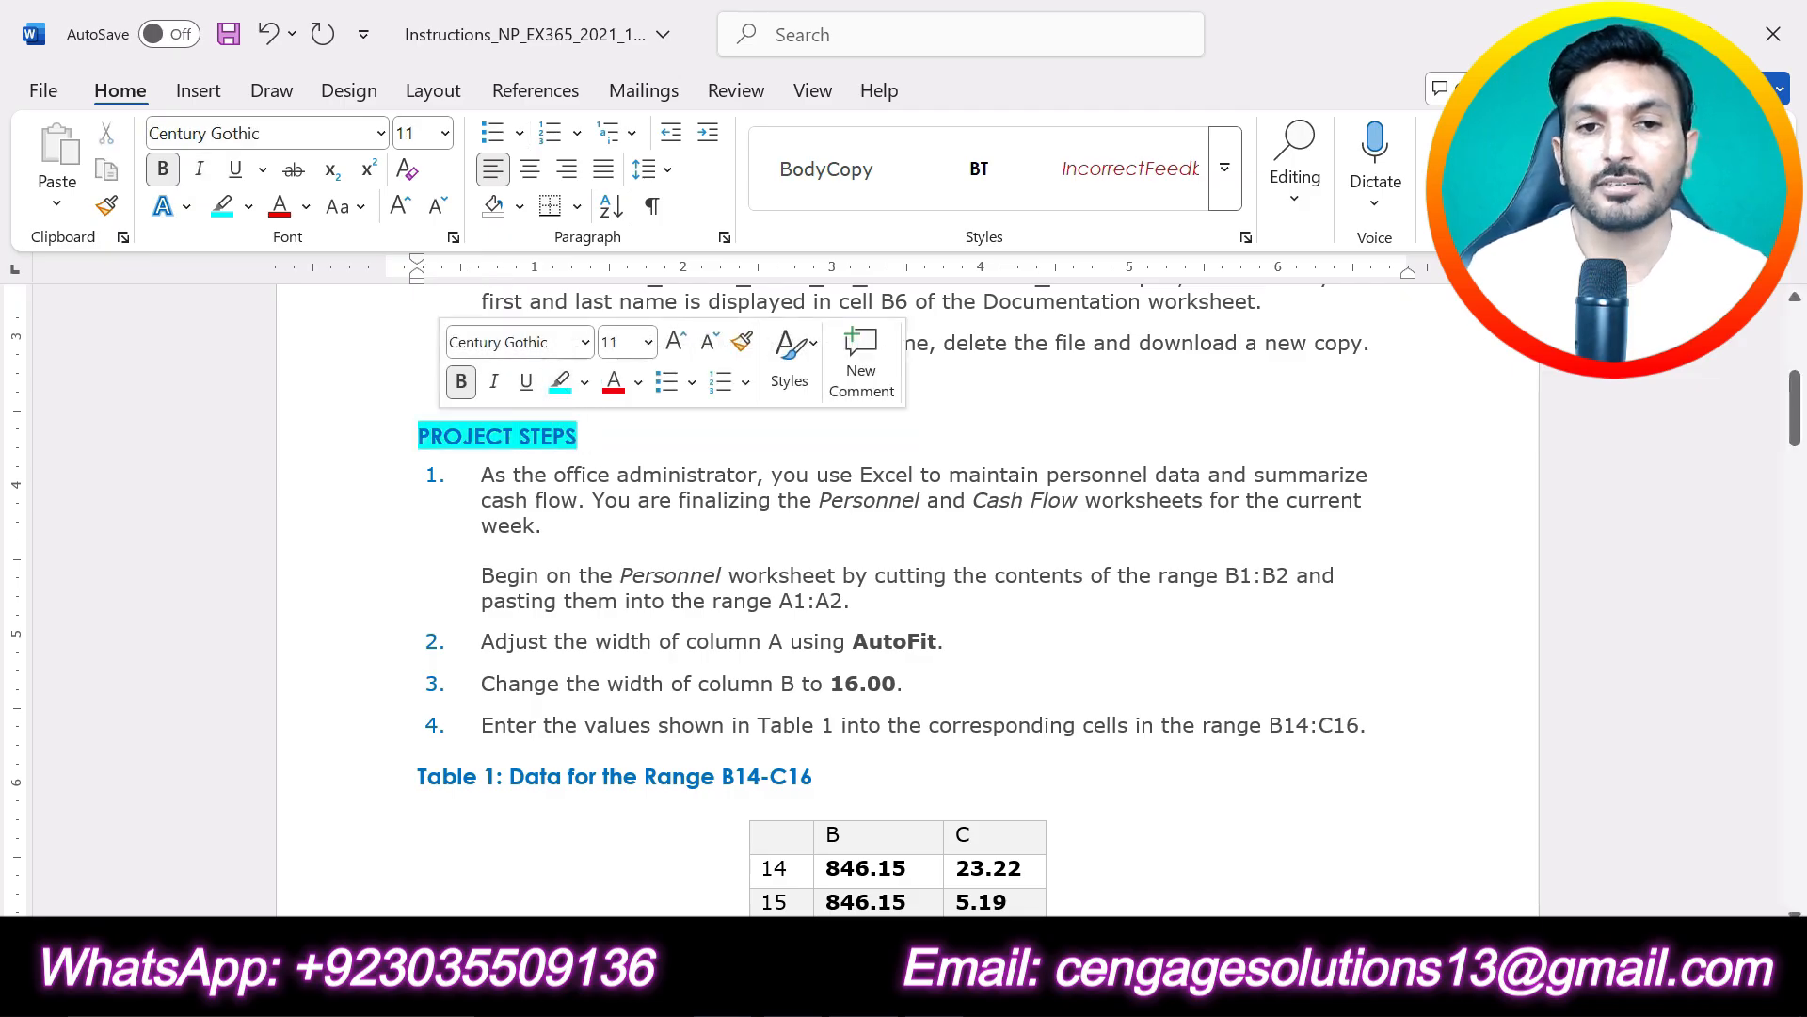
- Highlight both paragraphs of project step 1 in yellow
scroll(908, 602, down, 20)
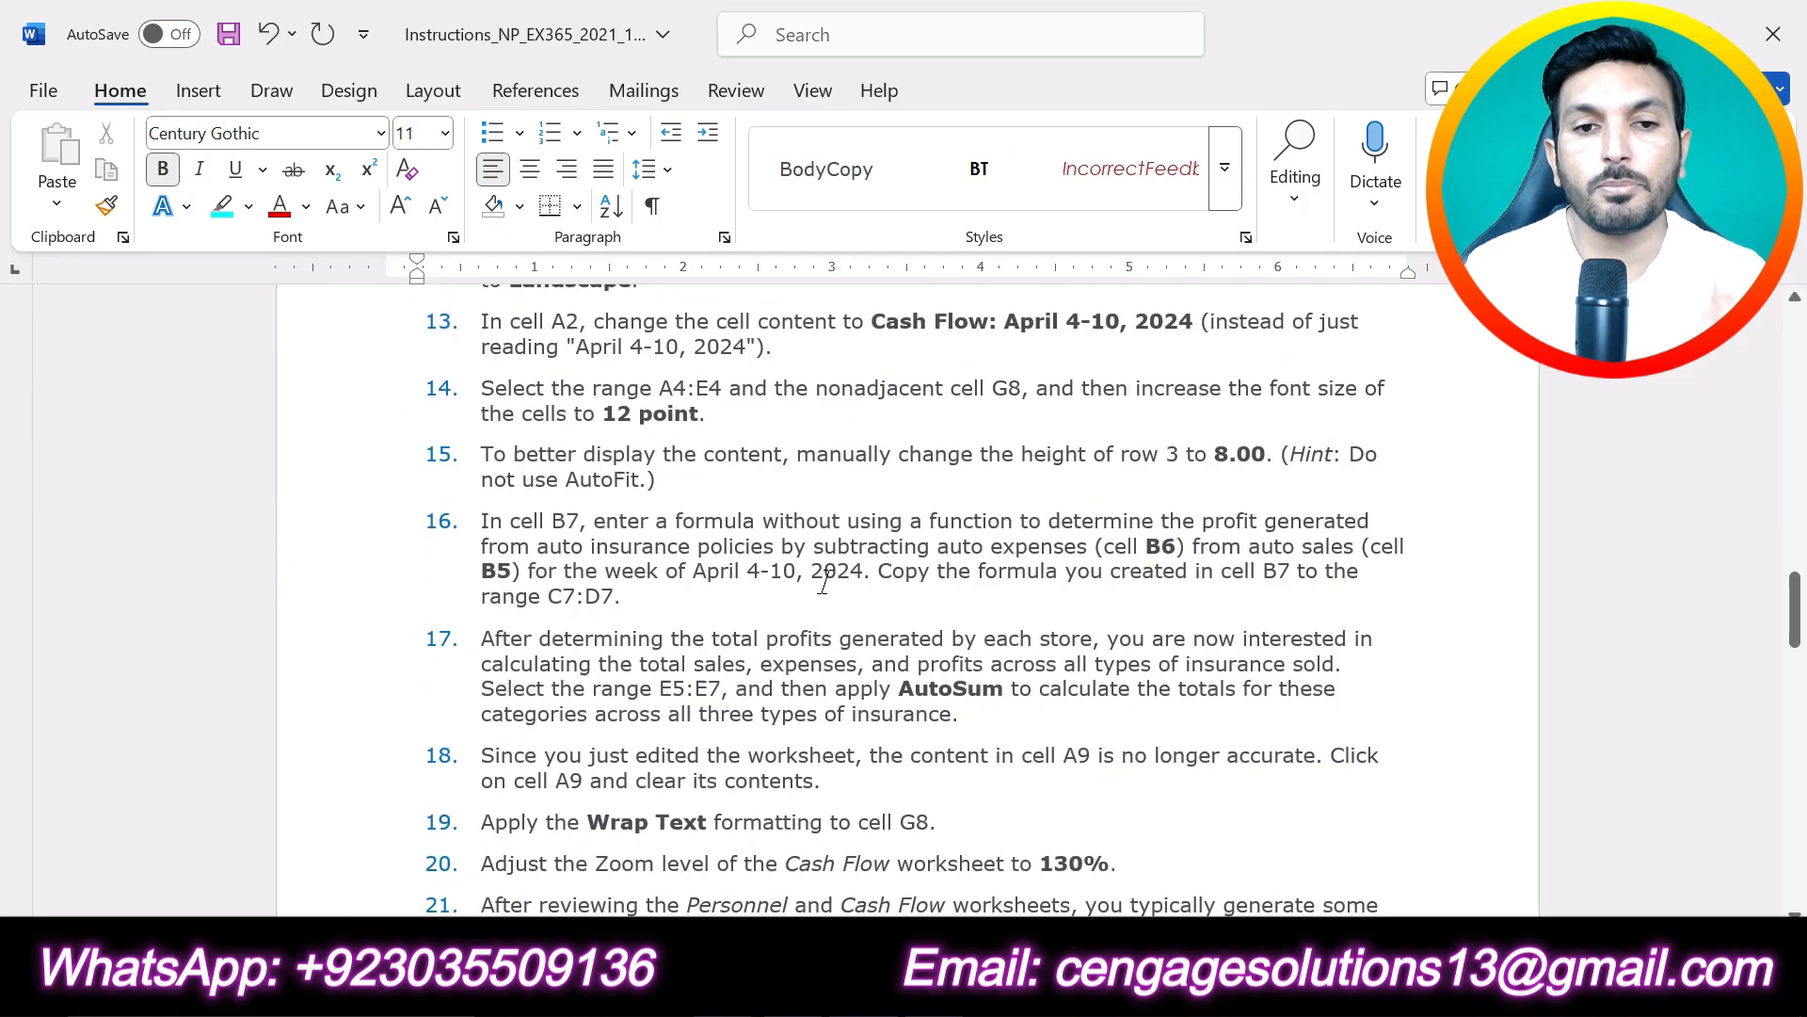
scroll(907, 602, up, 20)
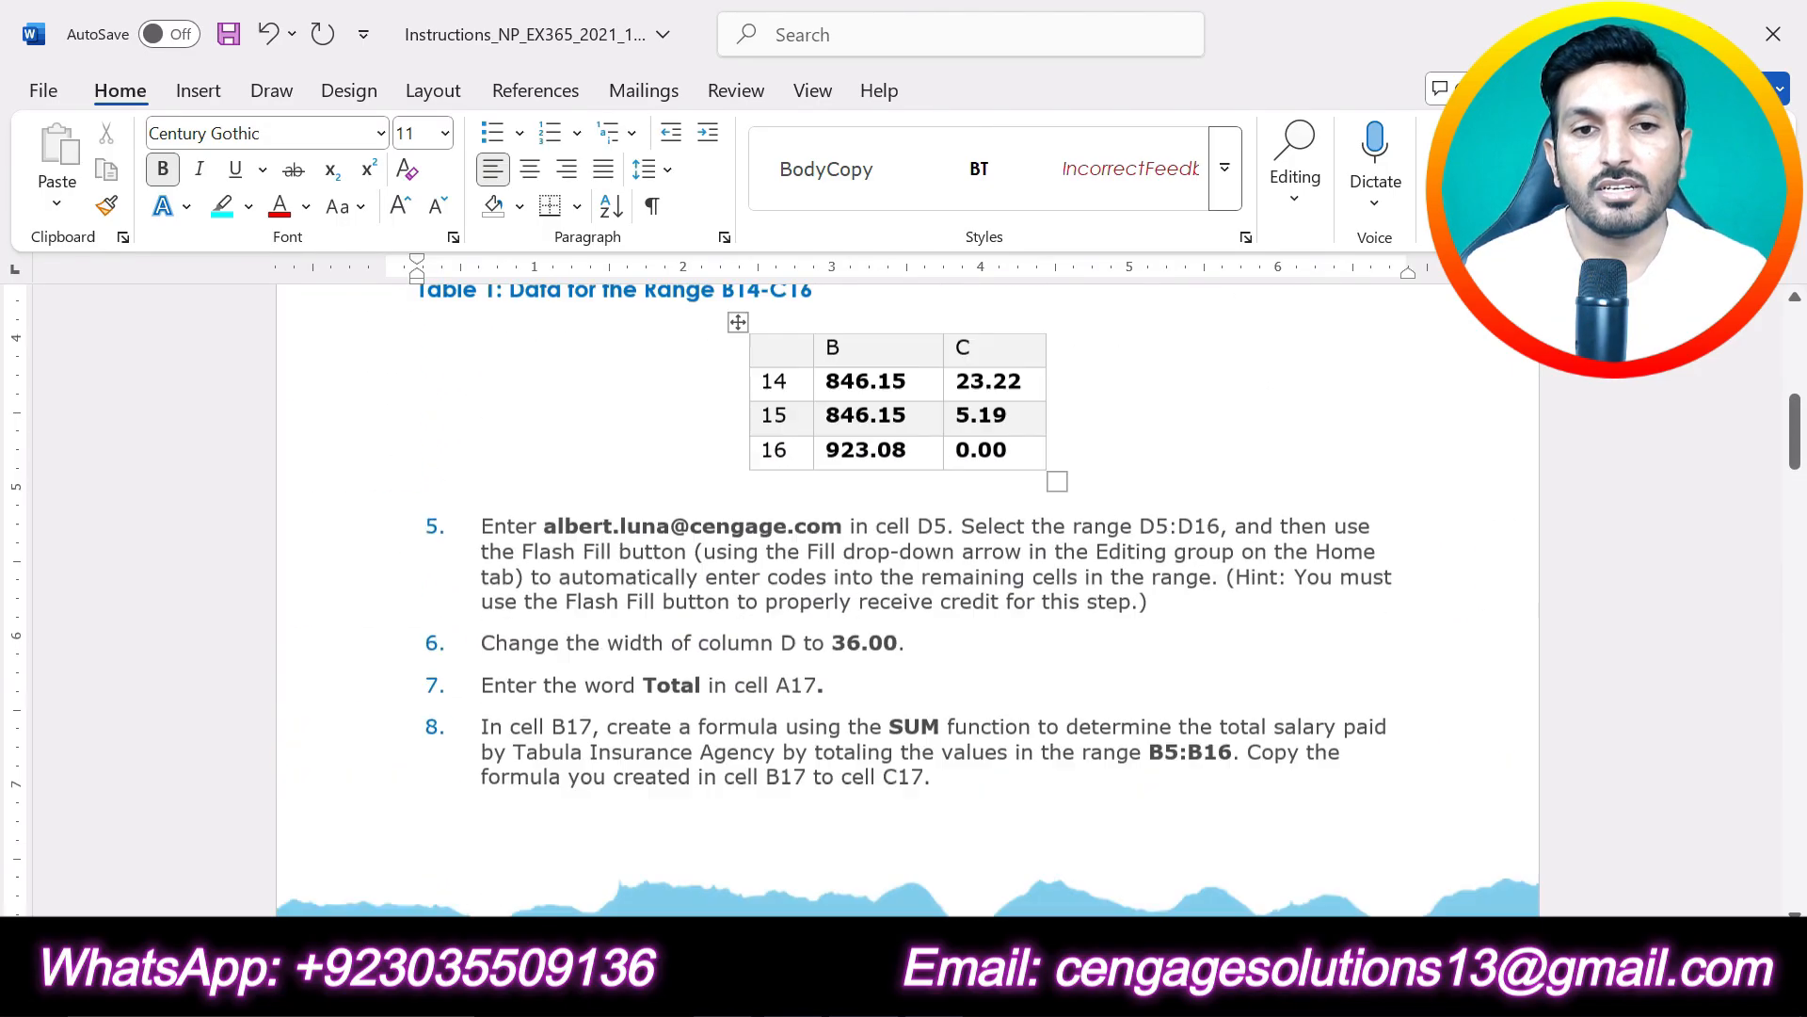
scroll(661, 582, up, 3)
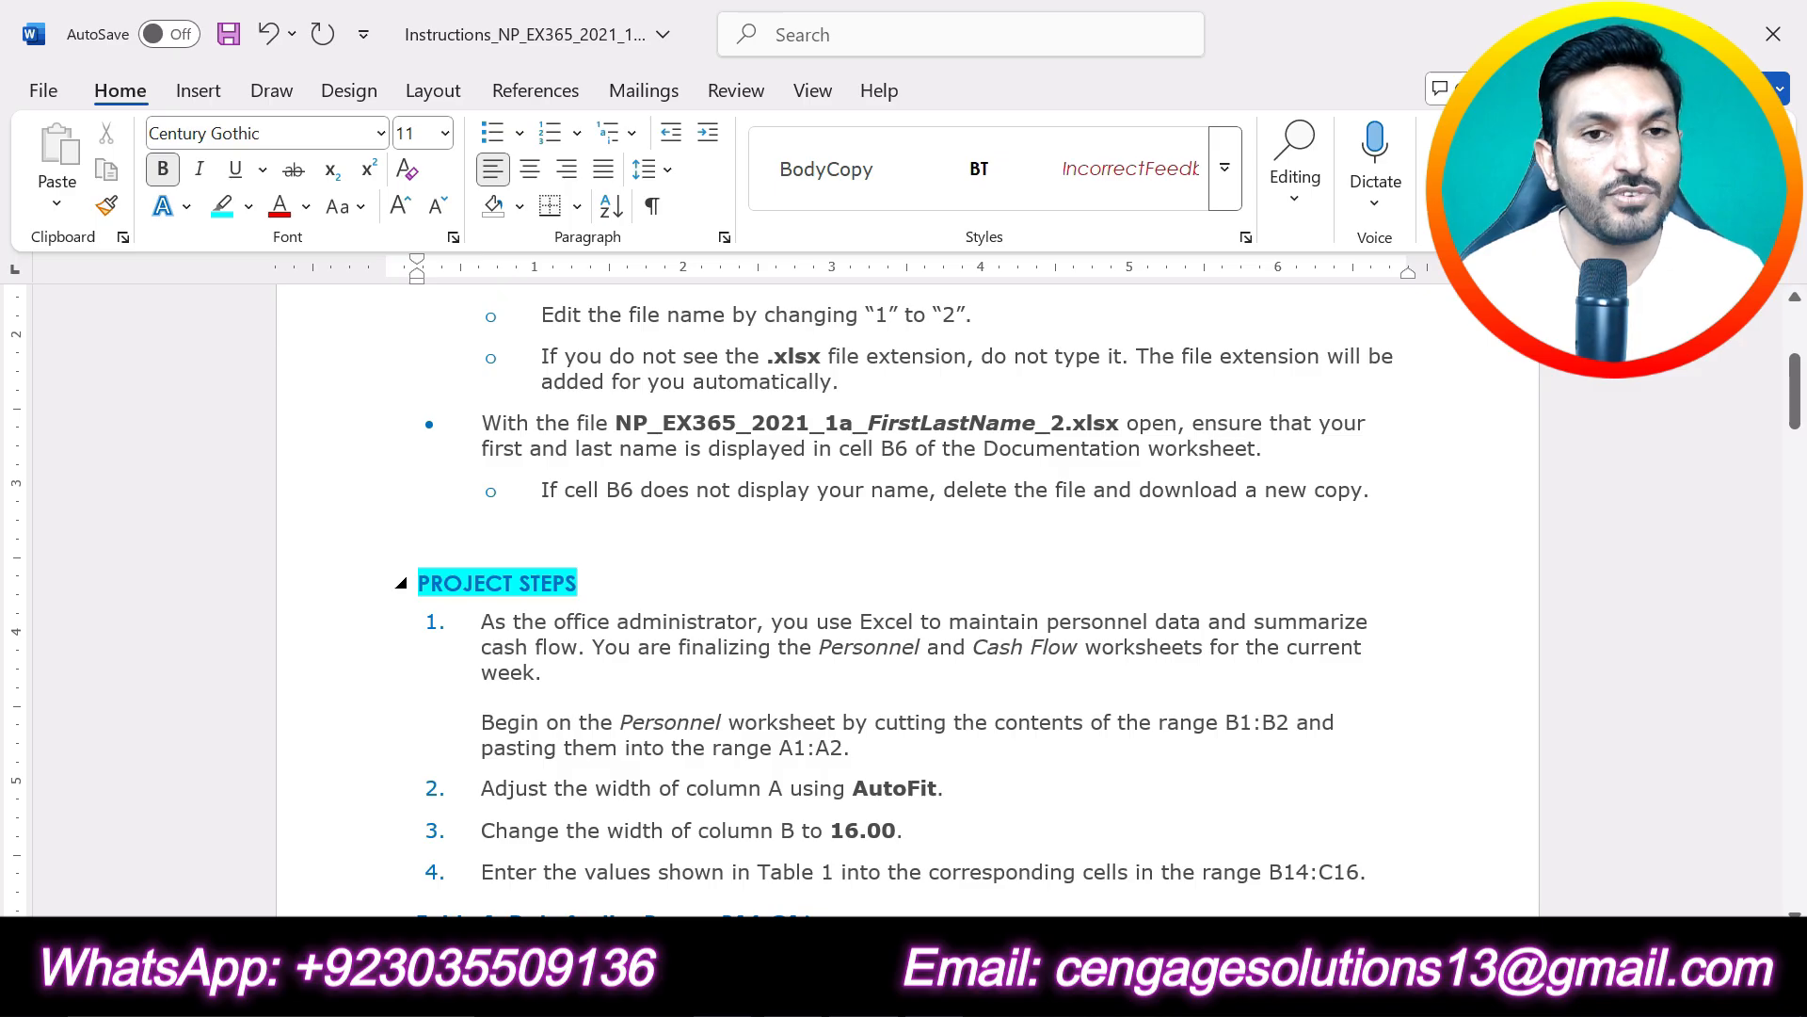
click(660, 582)
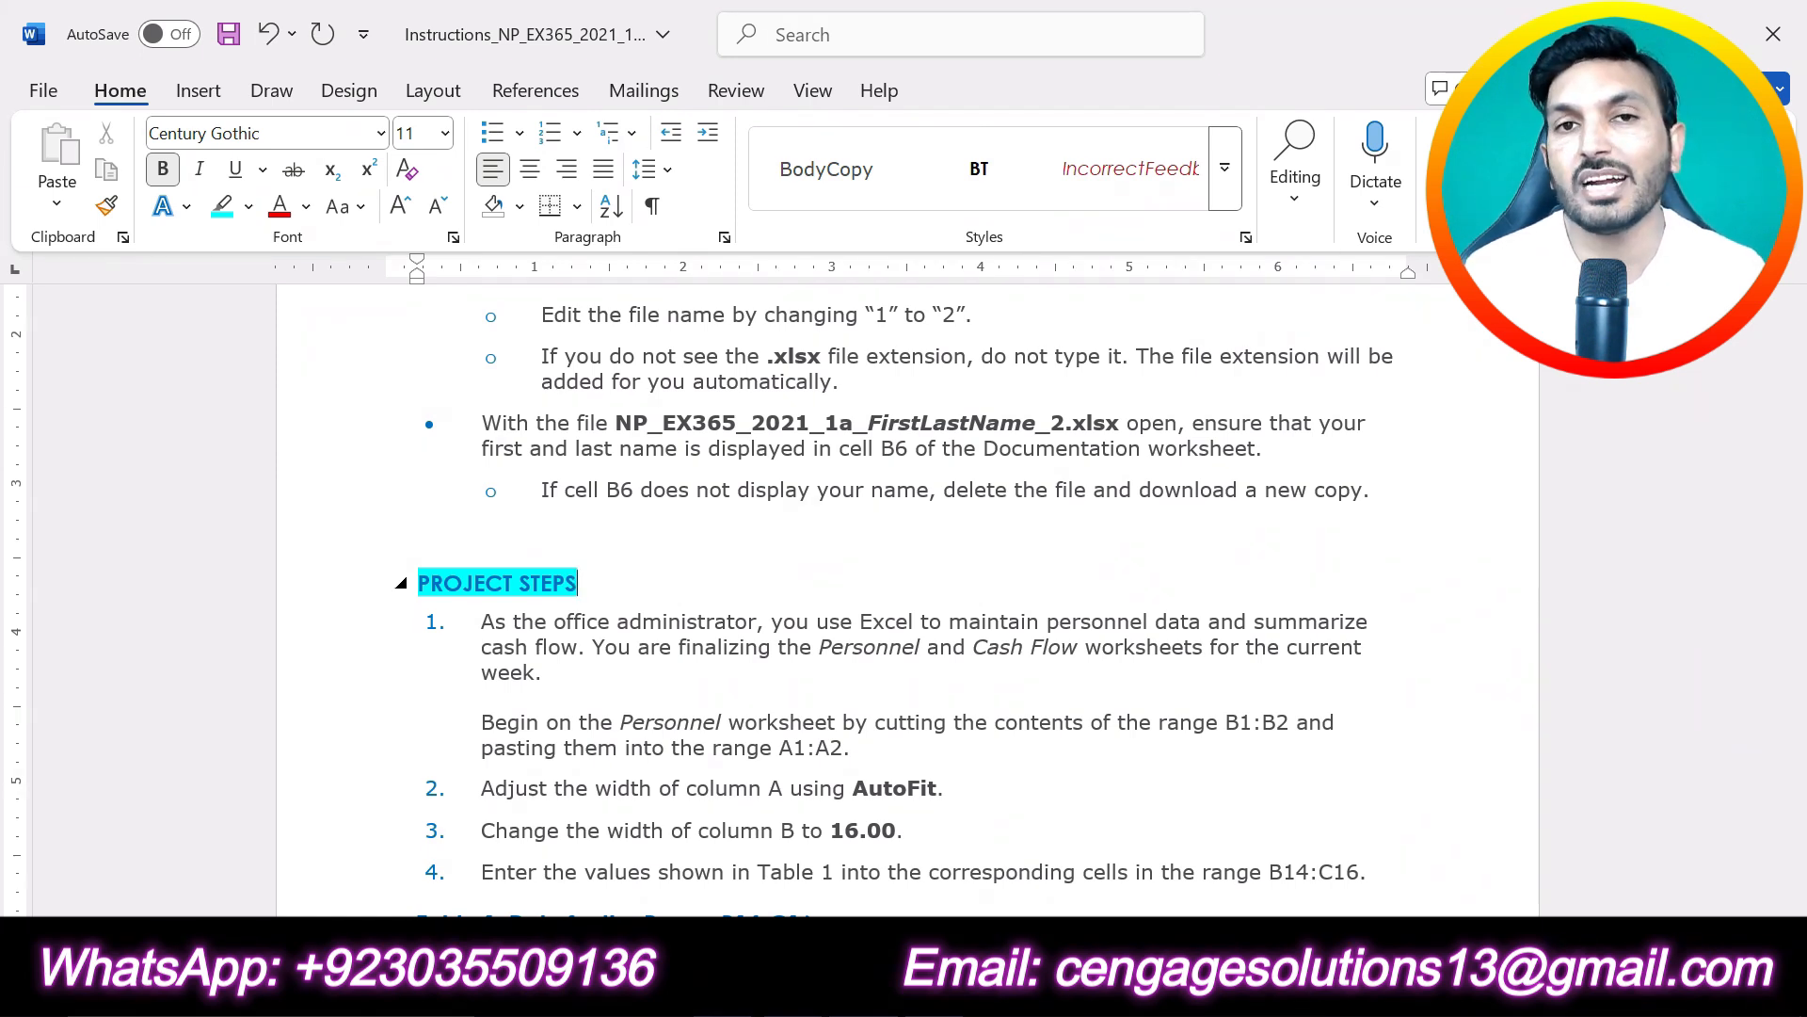
click(661, 582)
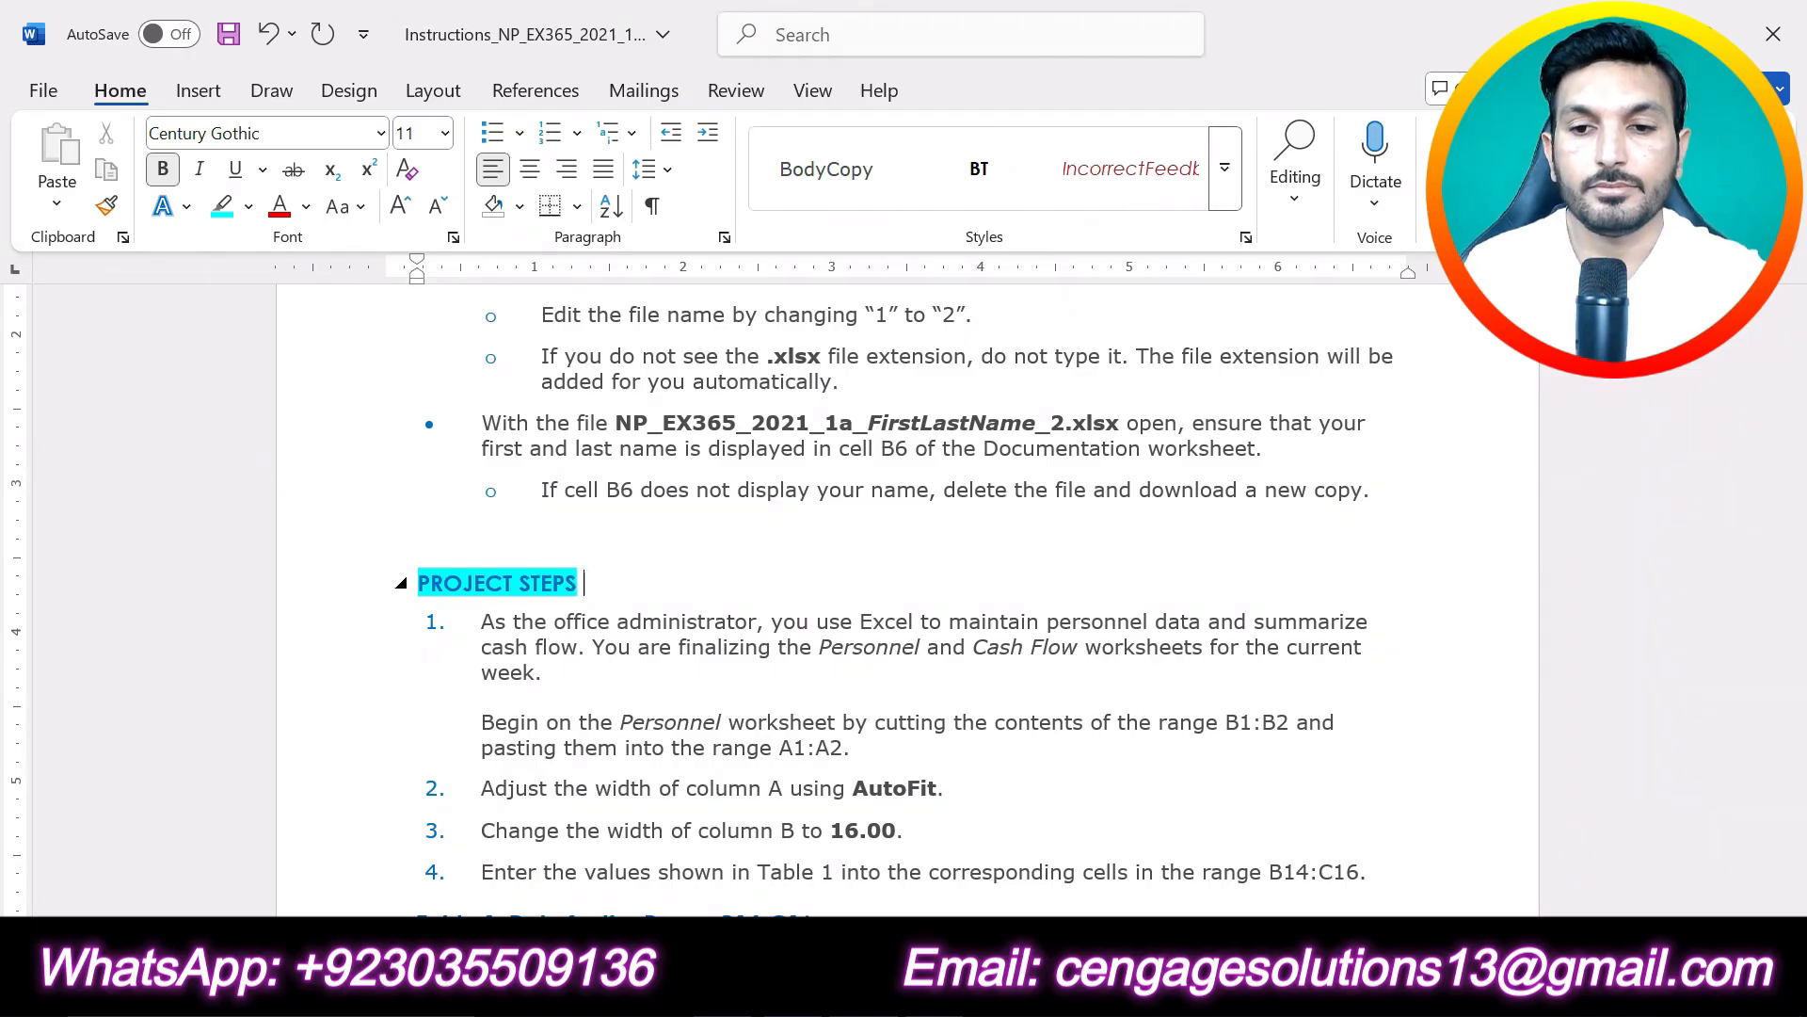
scroll(640, 617, down, 1)
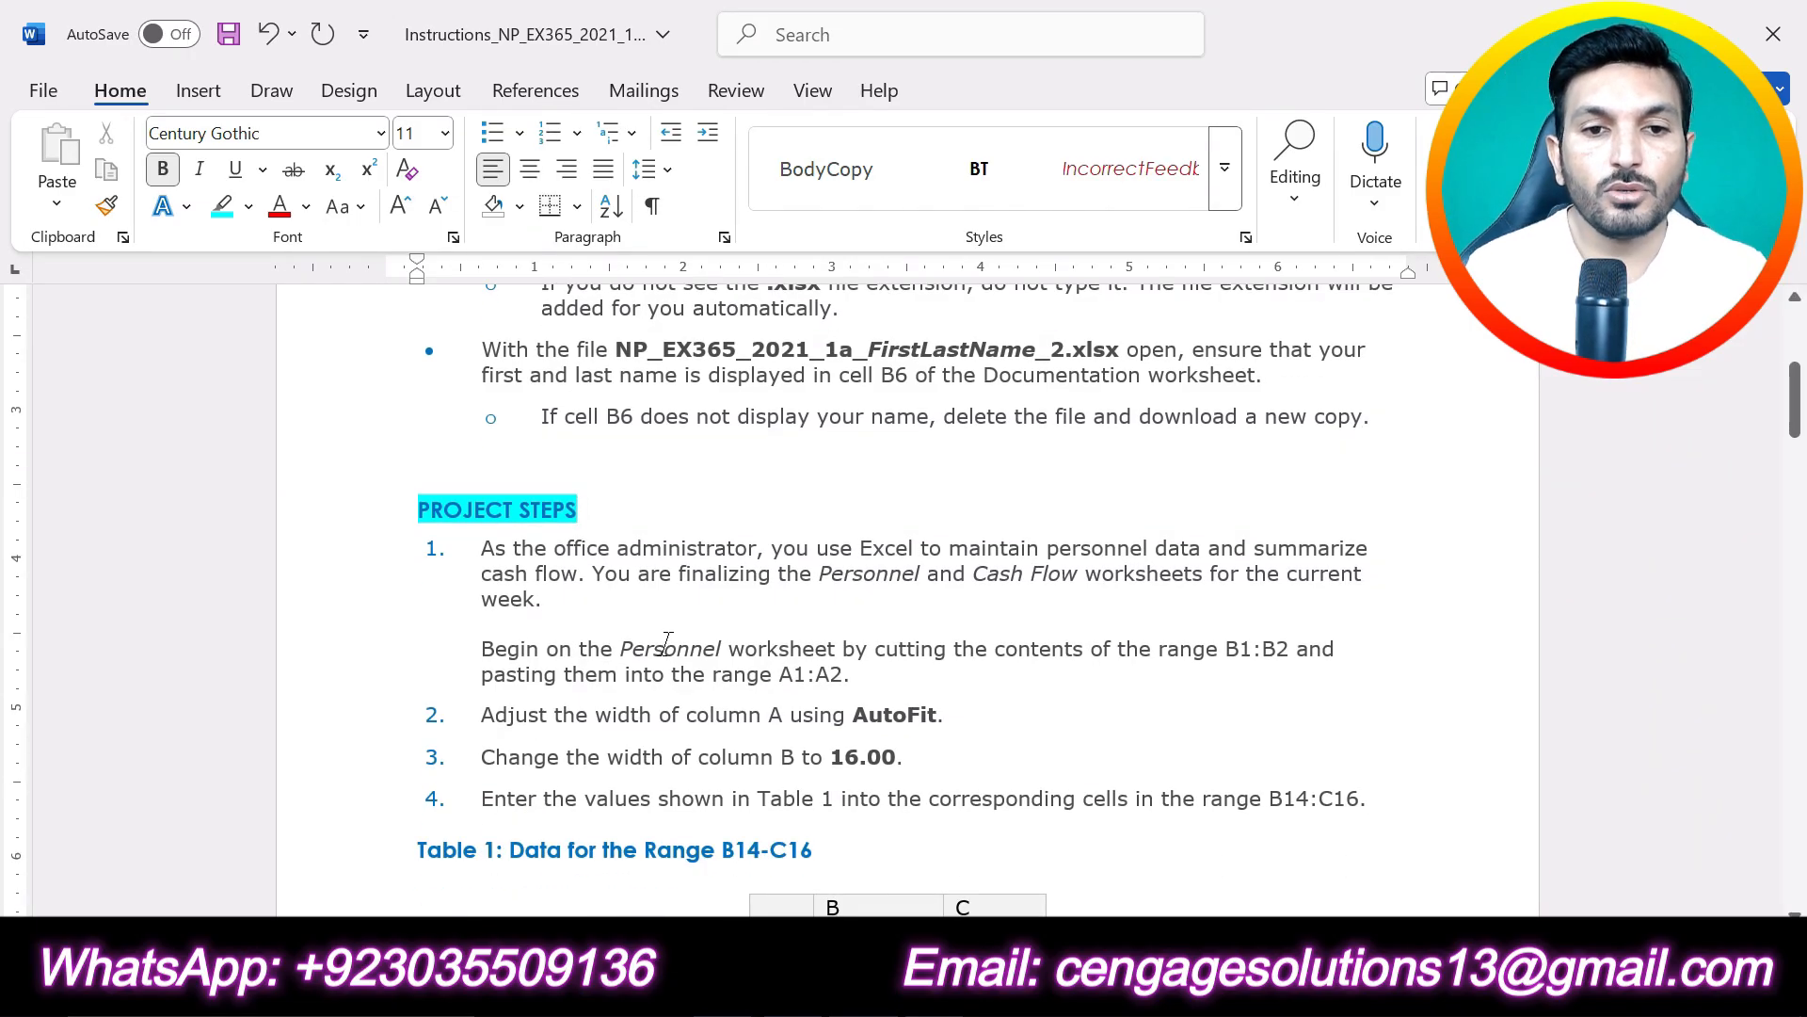
triple_click(569, 598)
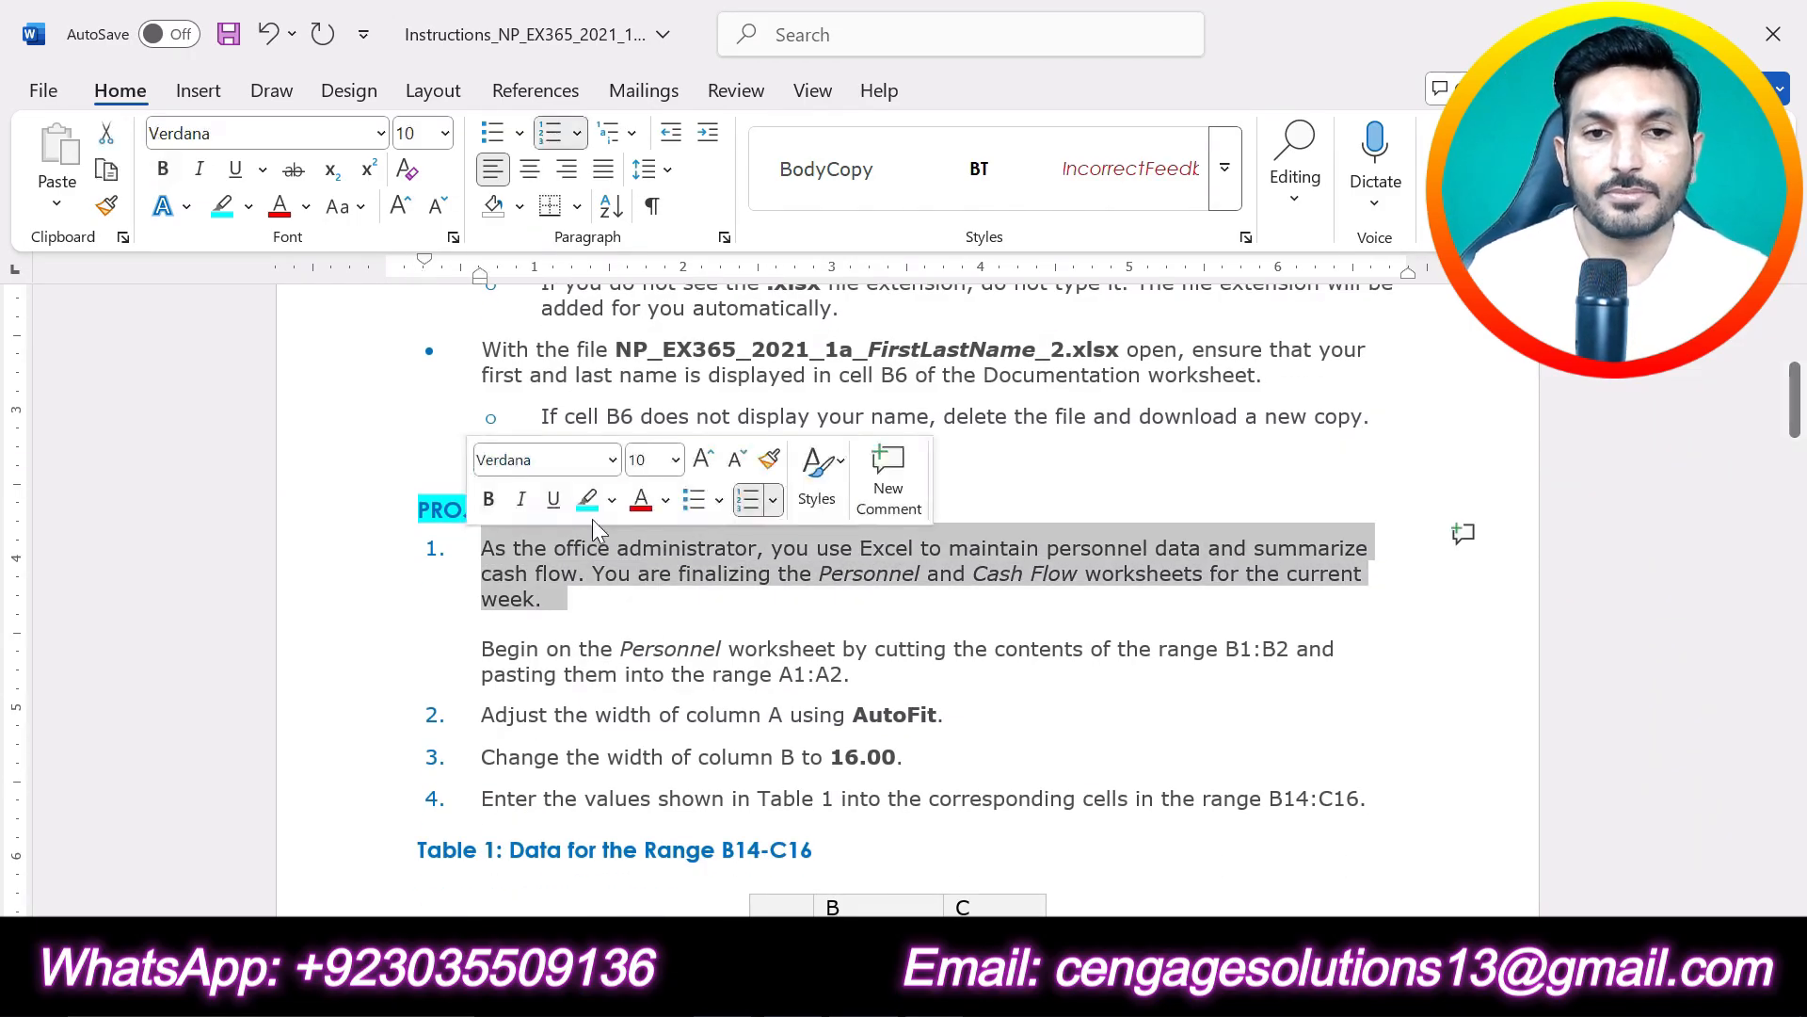
click(613, 499)
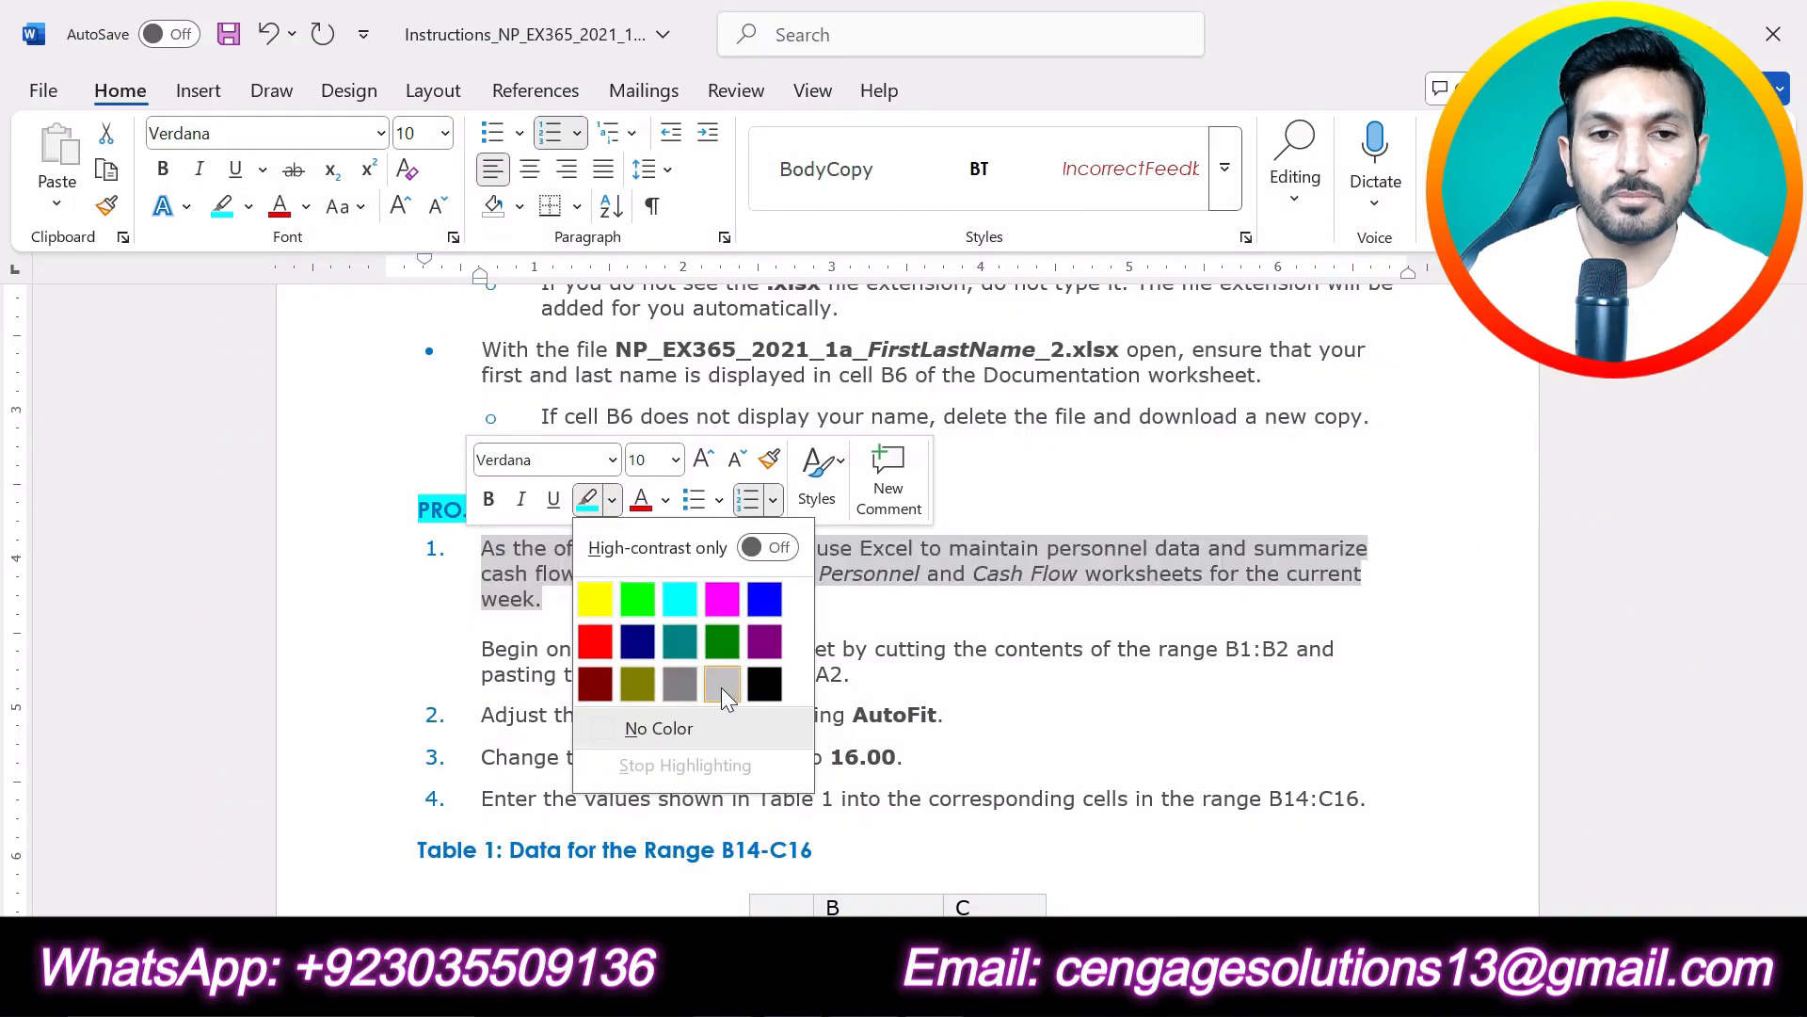
click(596, 604)
click(839, 667)
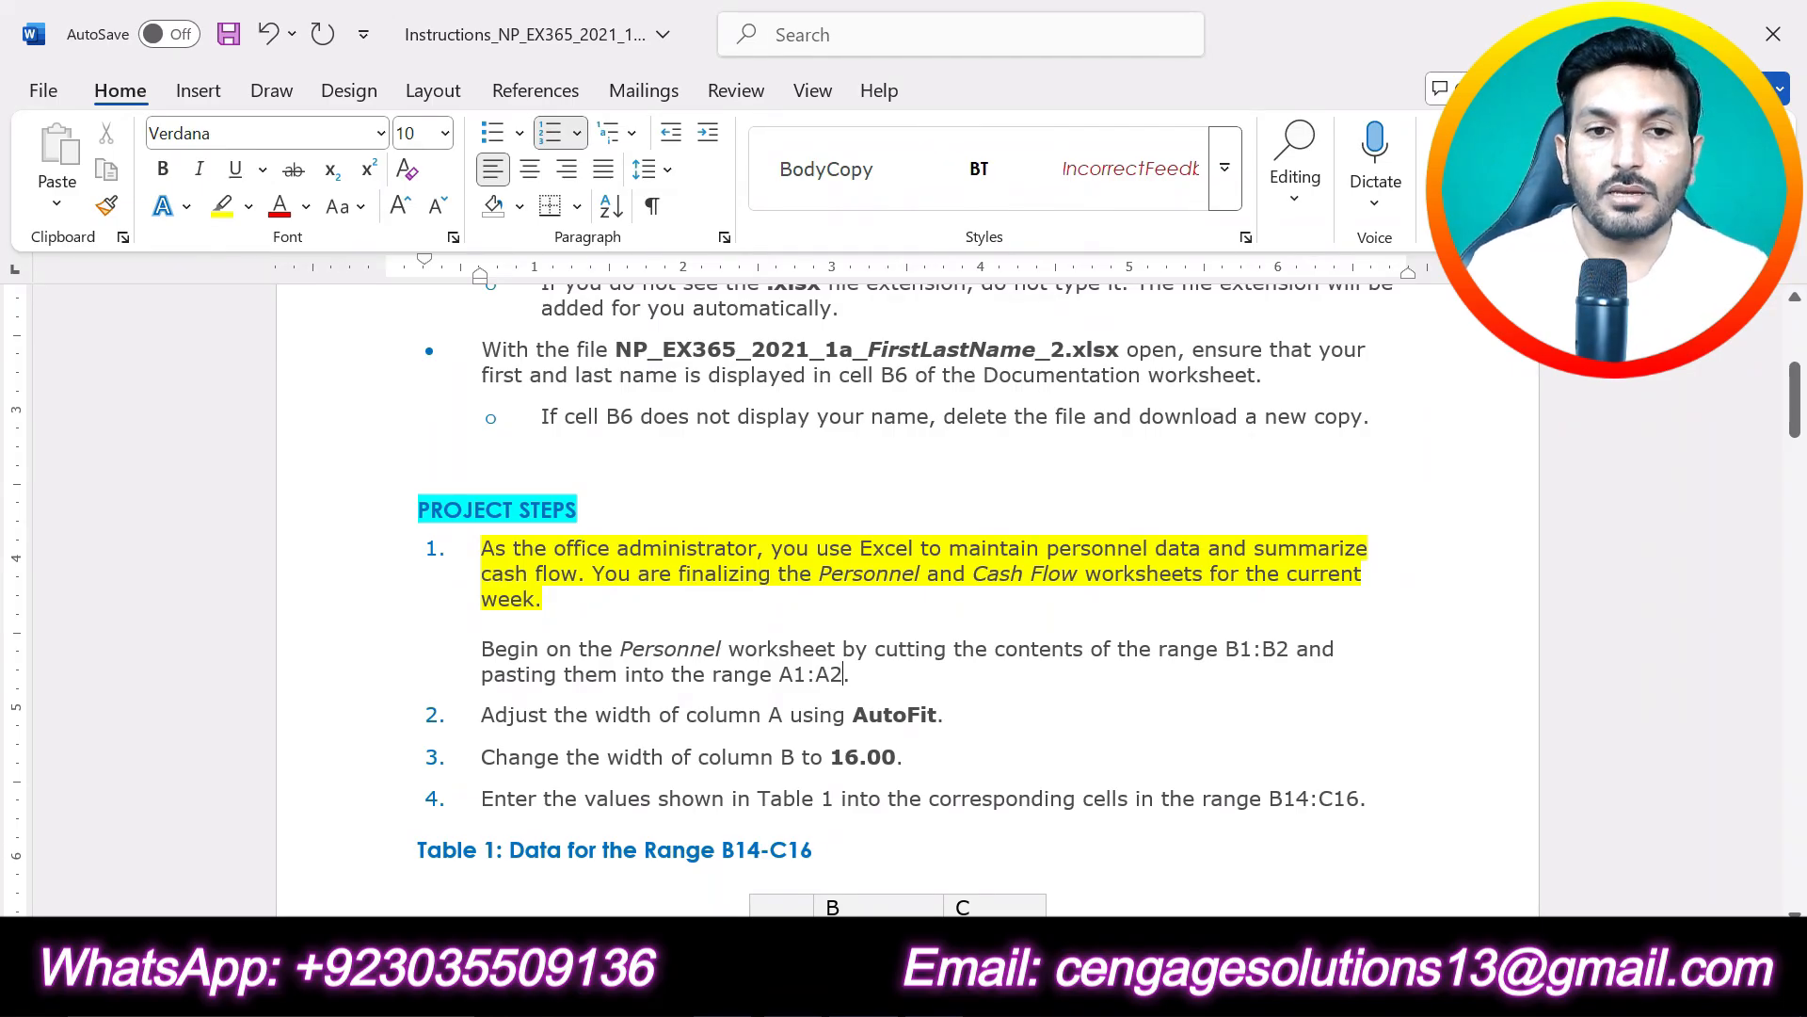
drag(850, 674, 527, 645)
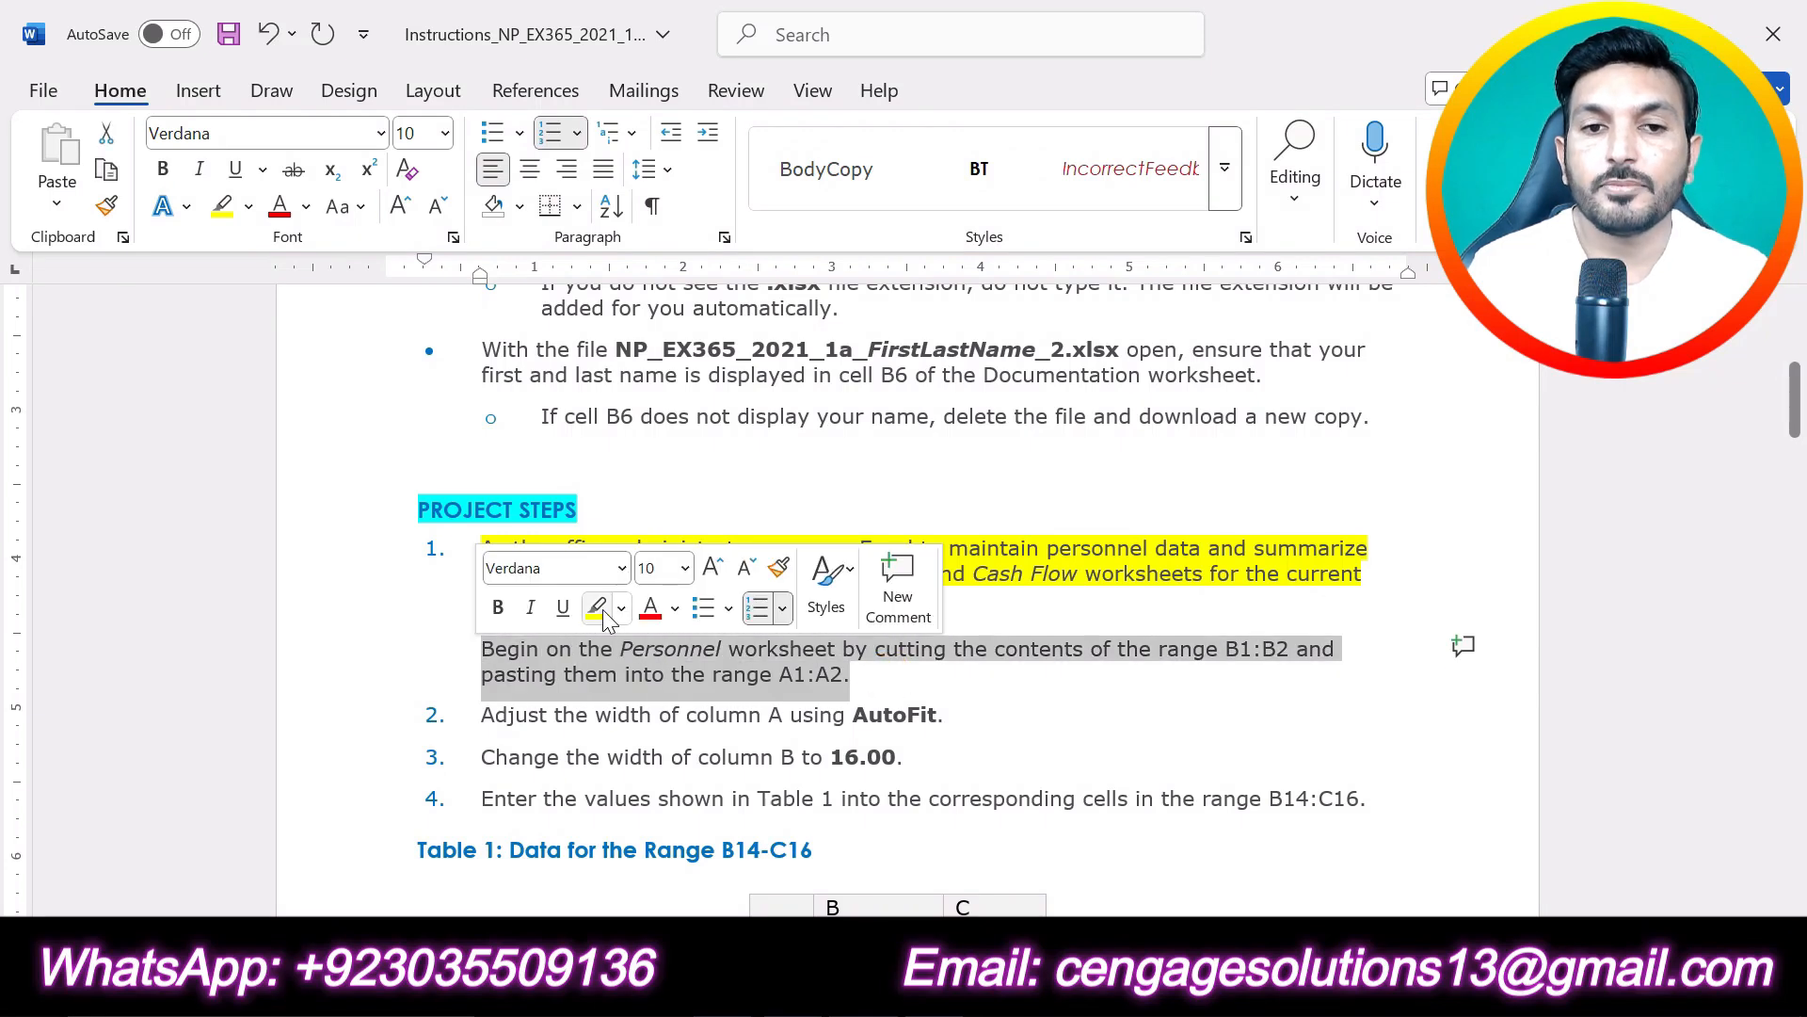
click(599, 610)
click(630, 674)
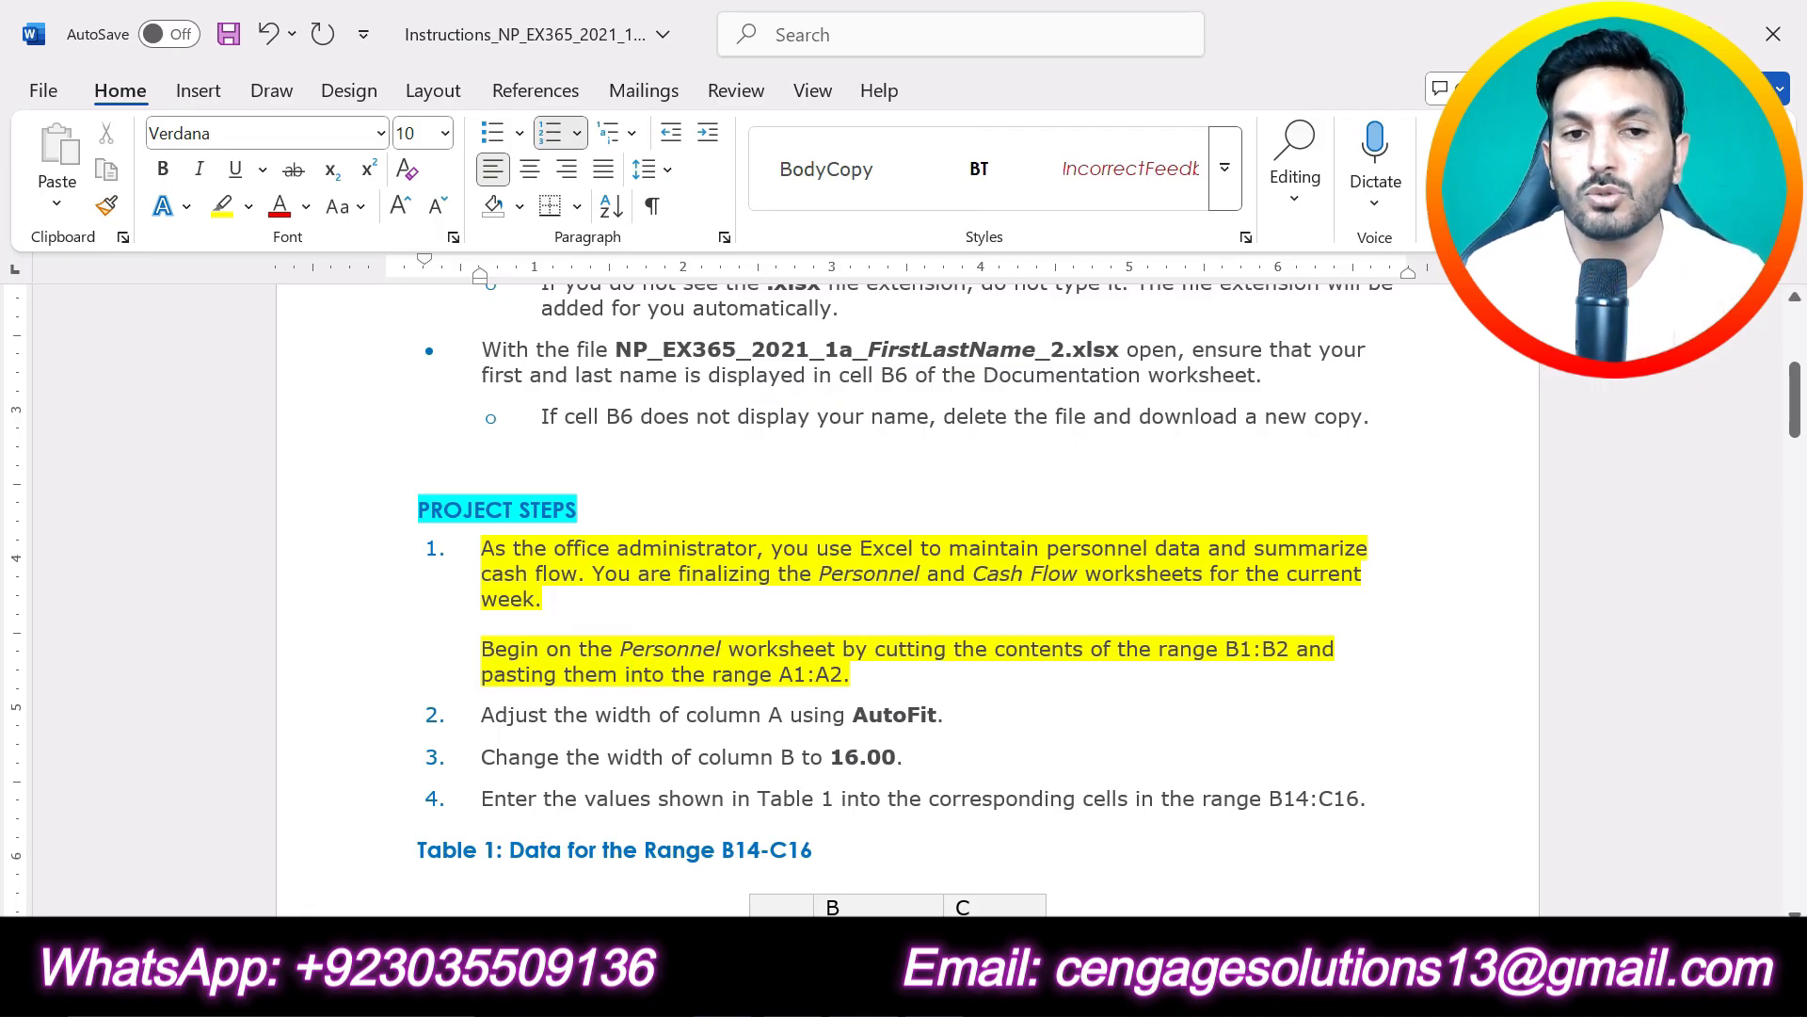
- In the Excel workbook's Personnel worksheet, cut the contents of range B1:B2 and paste them into A1:A2
click(1016, 985)
click(425, 906)
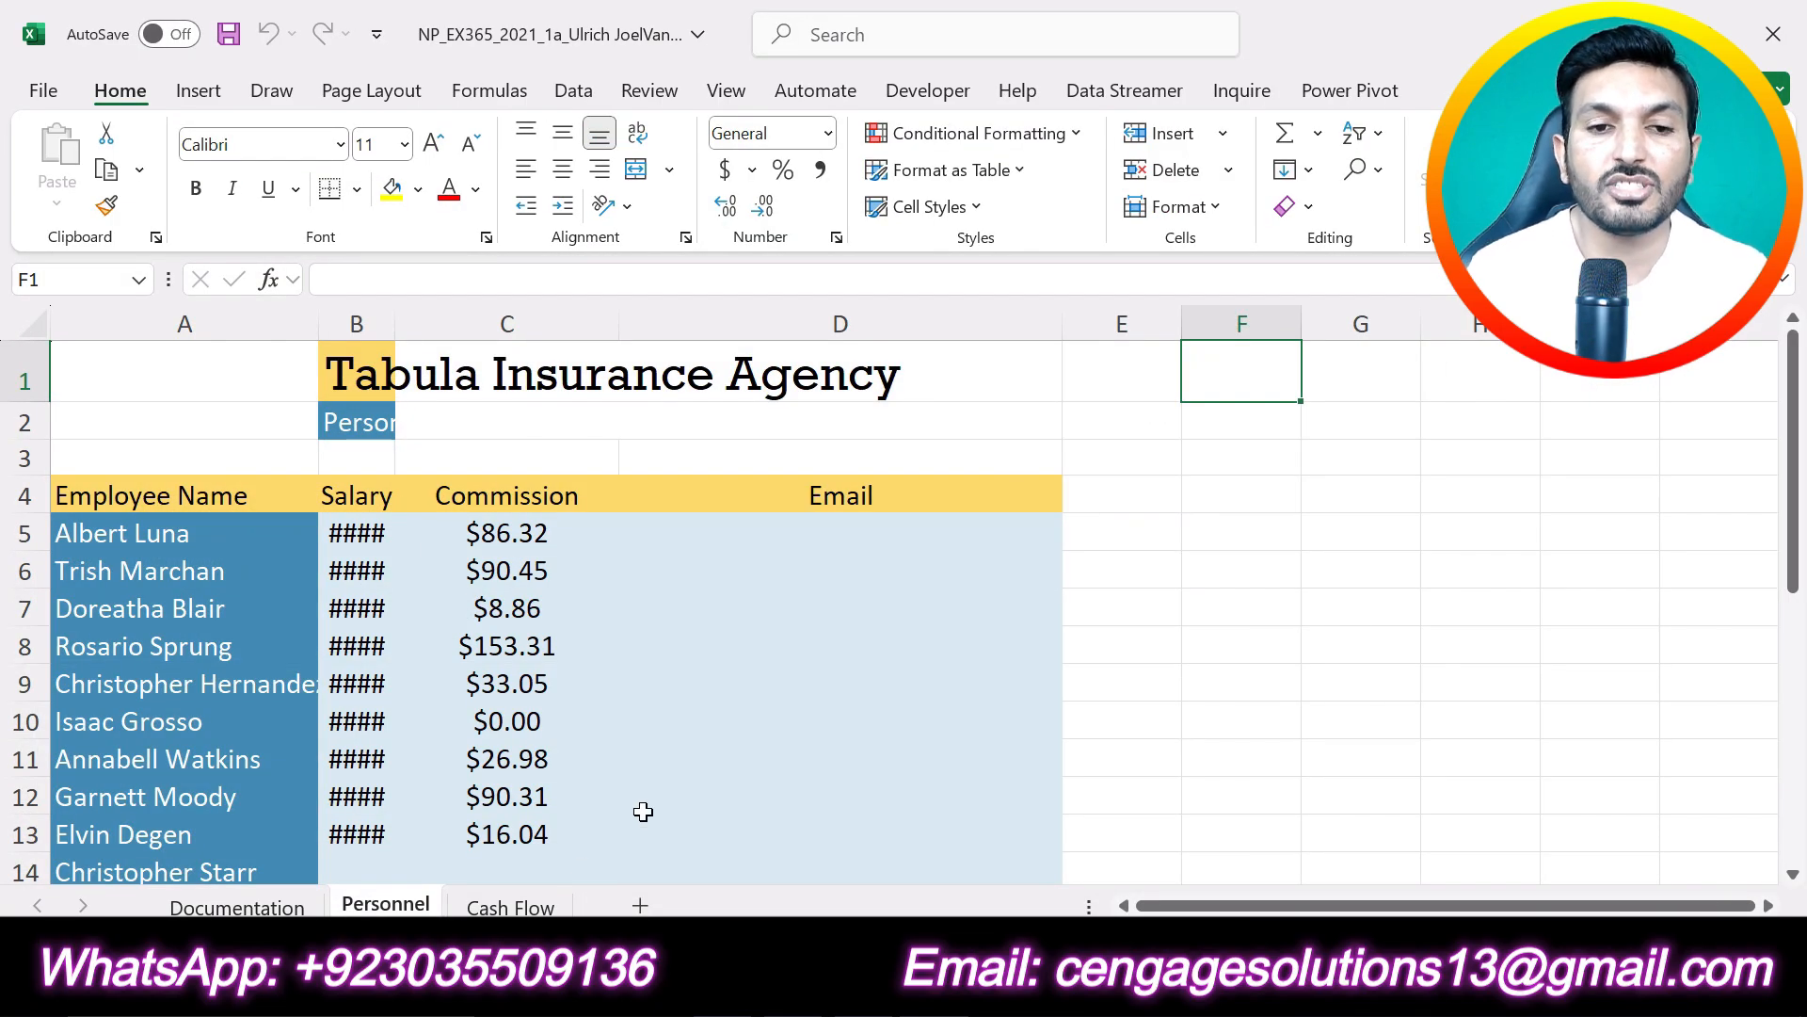
drag(362, 370, 359, 424)
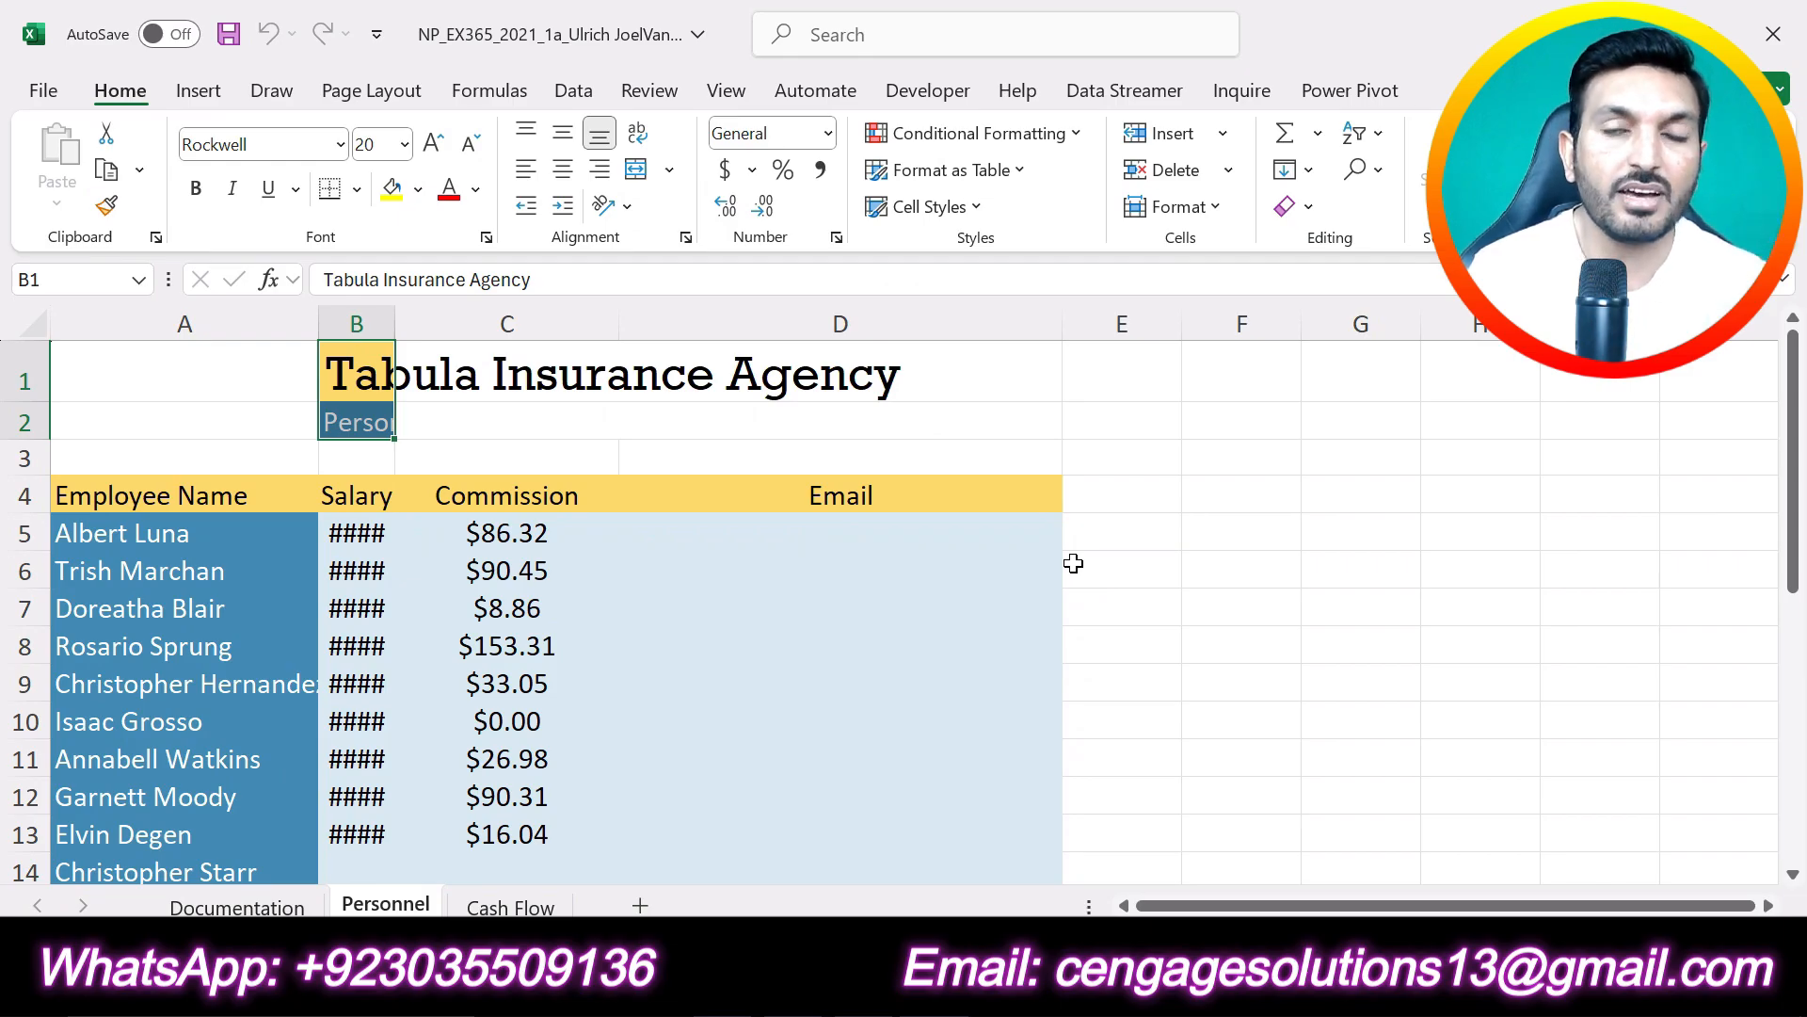
click(431, 420)
drag(386, 394, 350, 429)
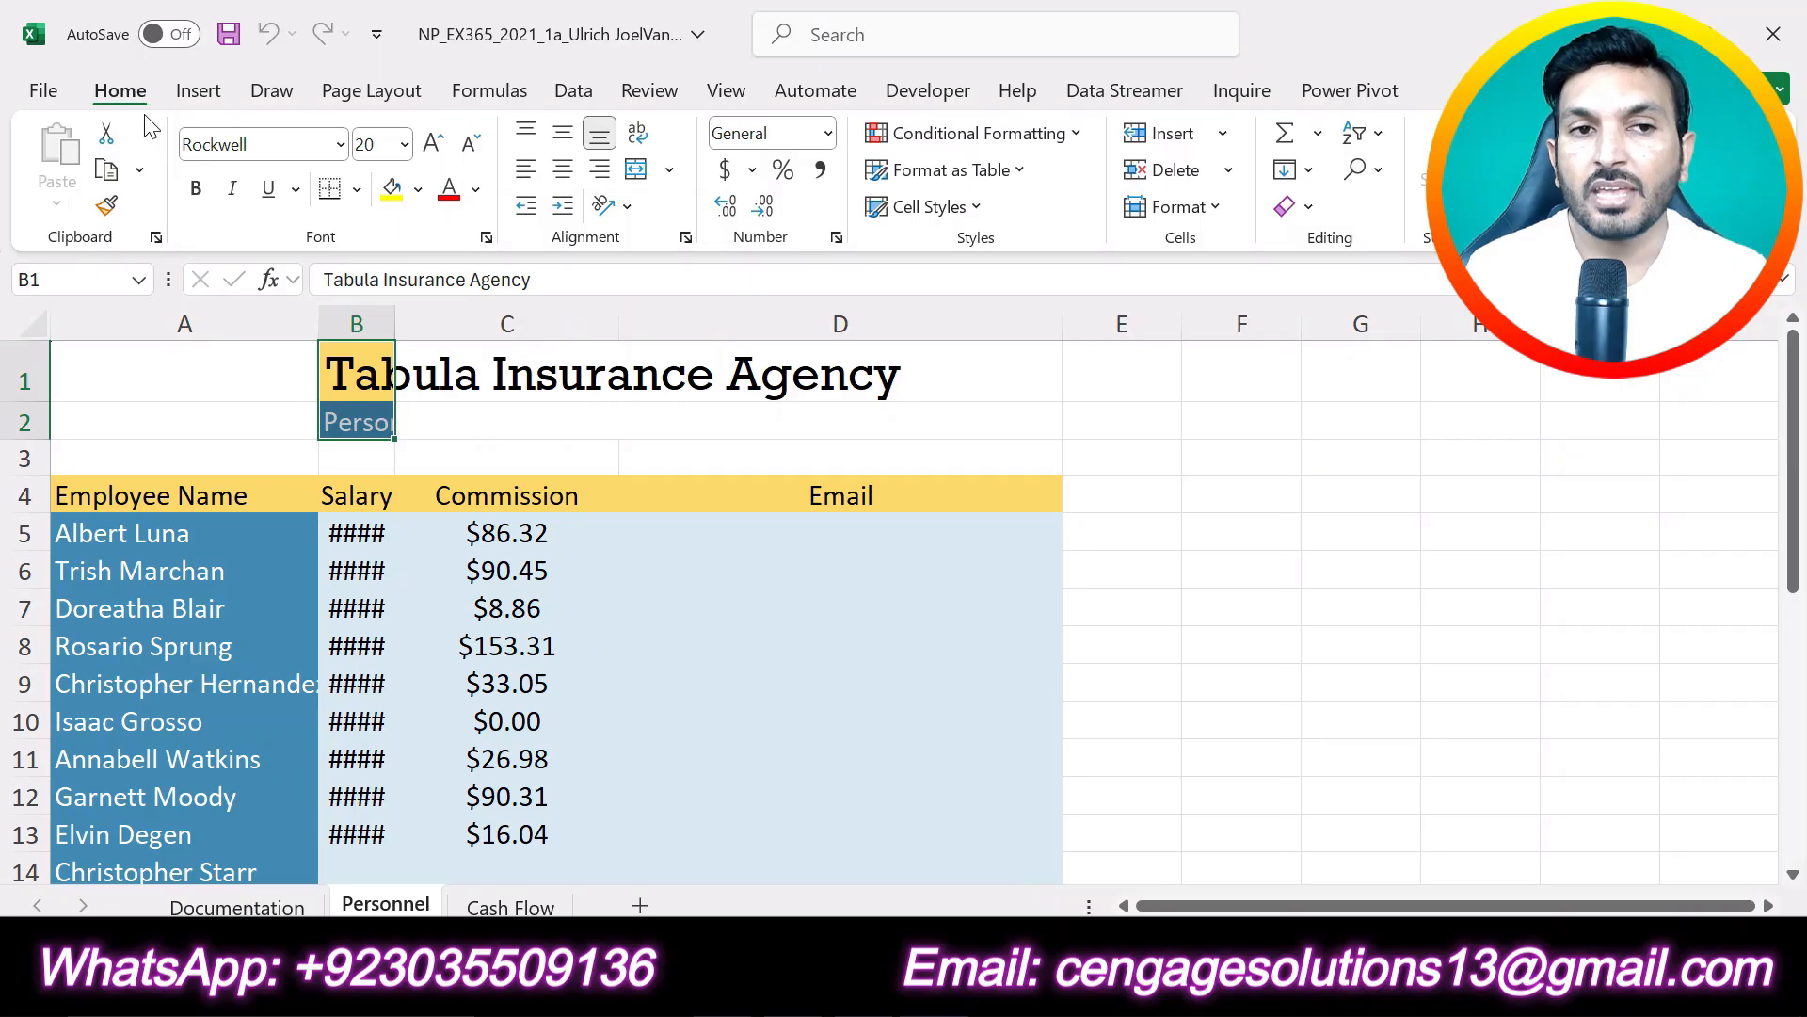
click(110, 134)
drag(185, 355, 189, 420)
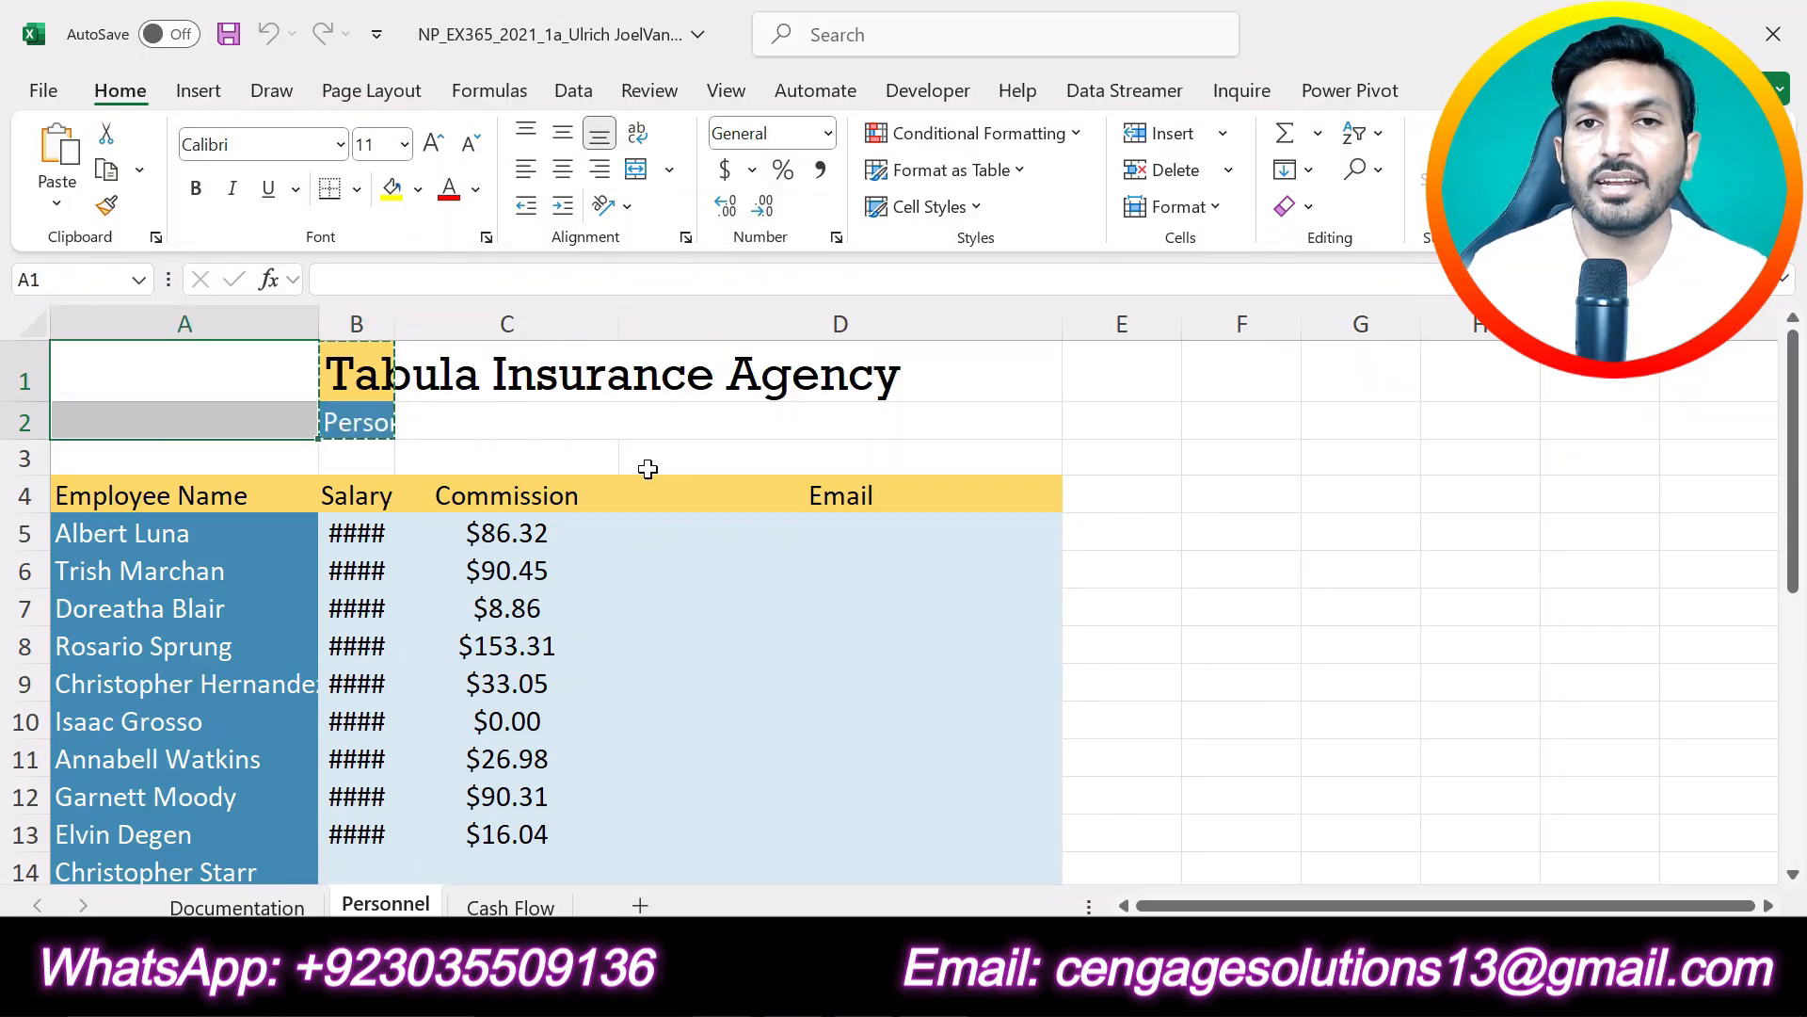
click(72, 158)
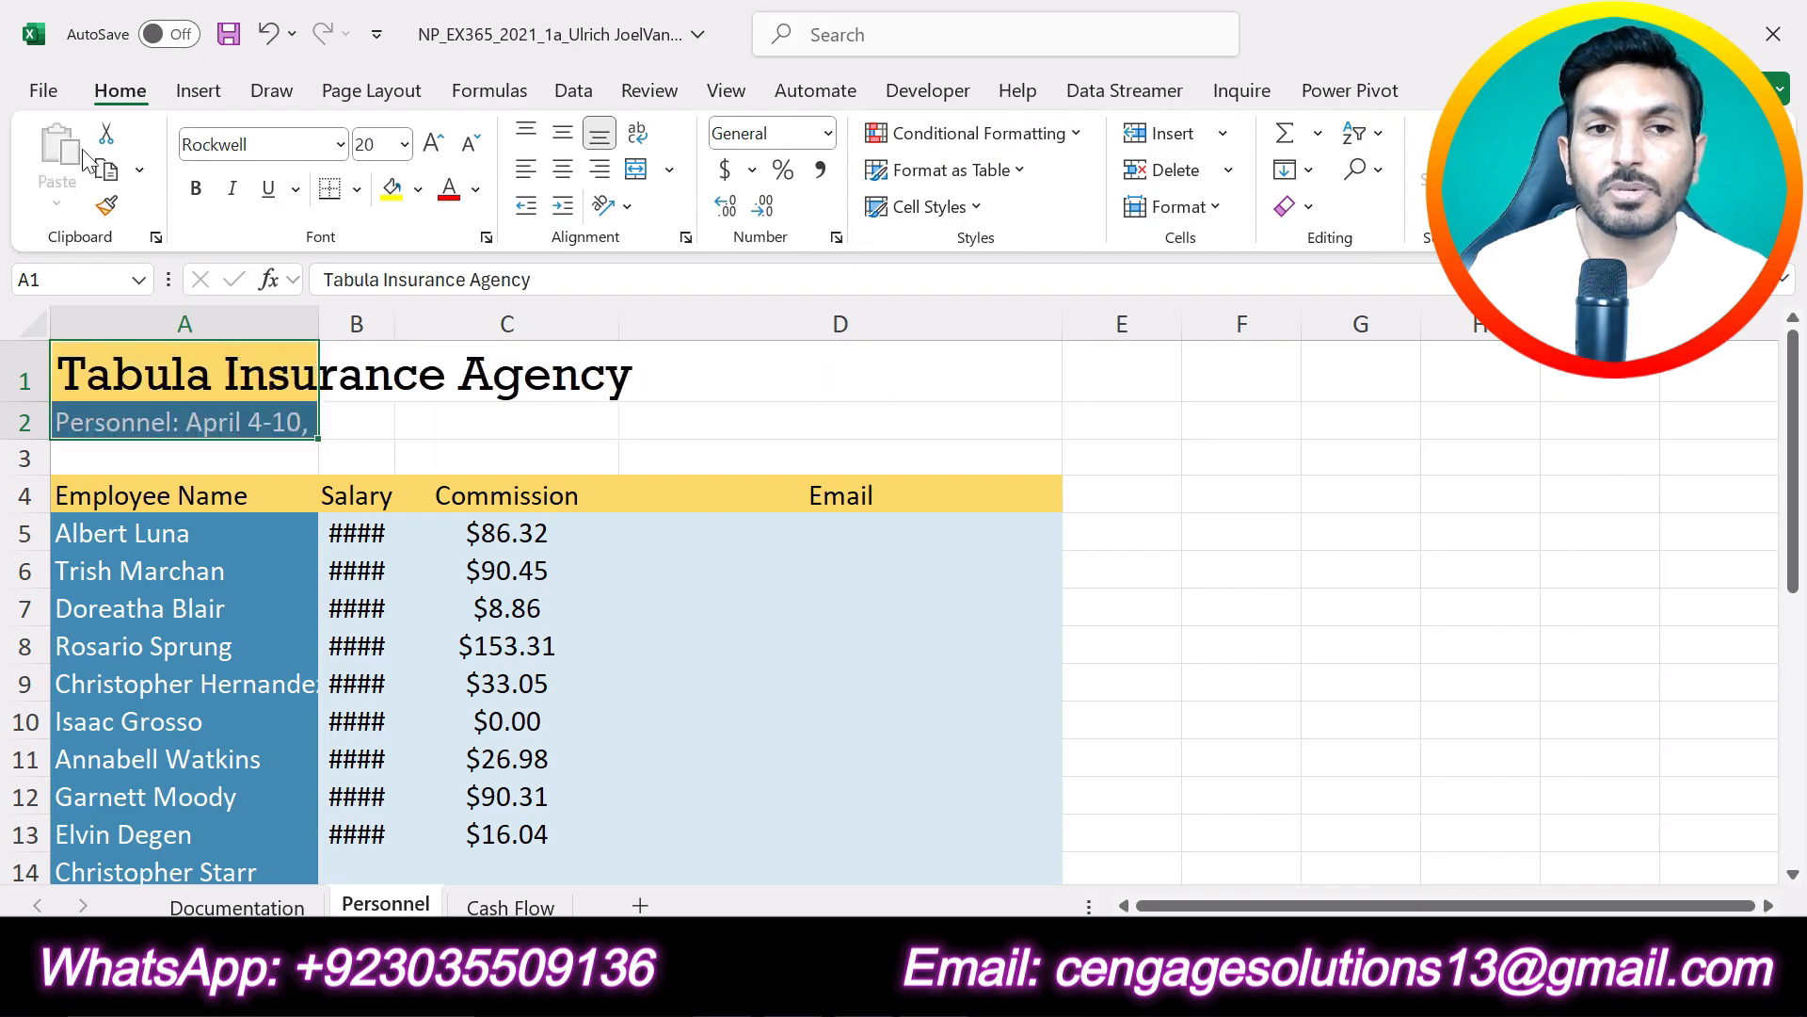
click(778, 396)
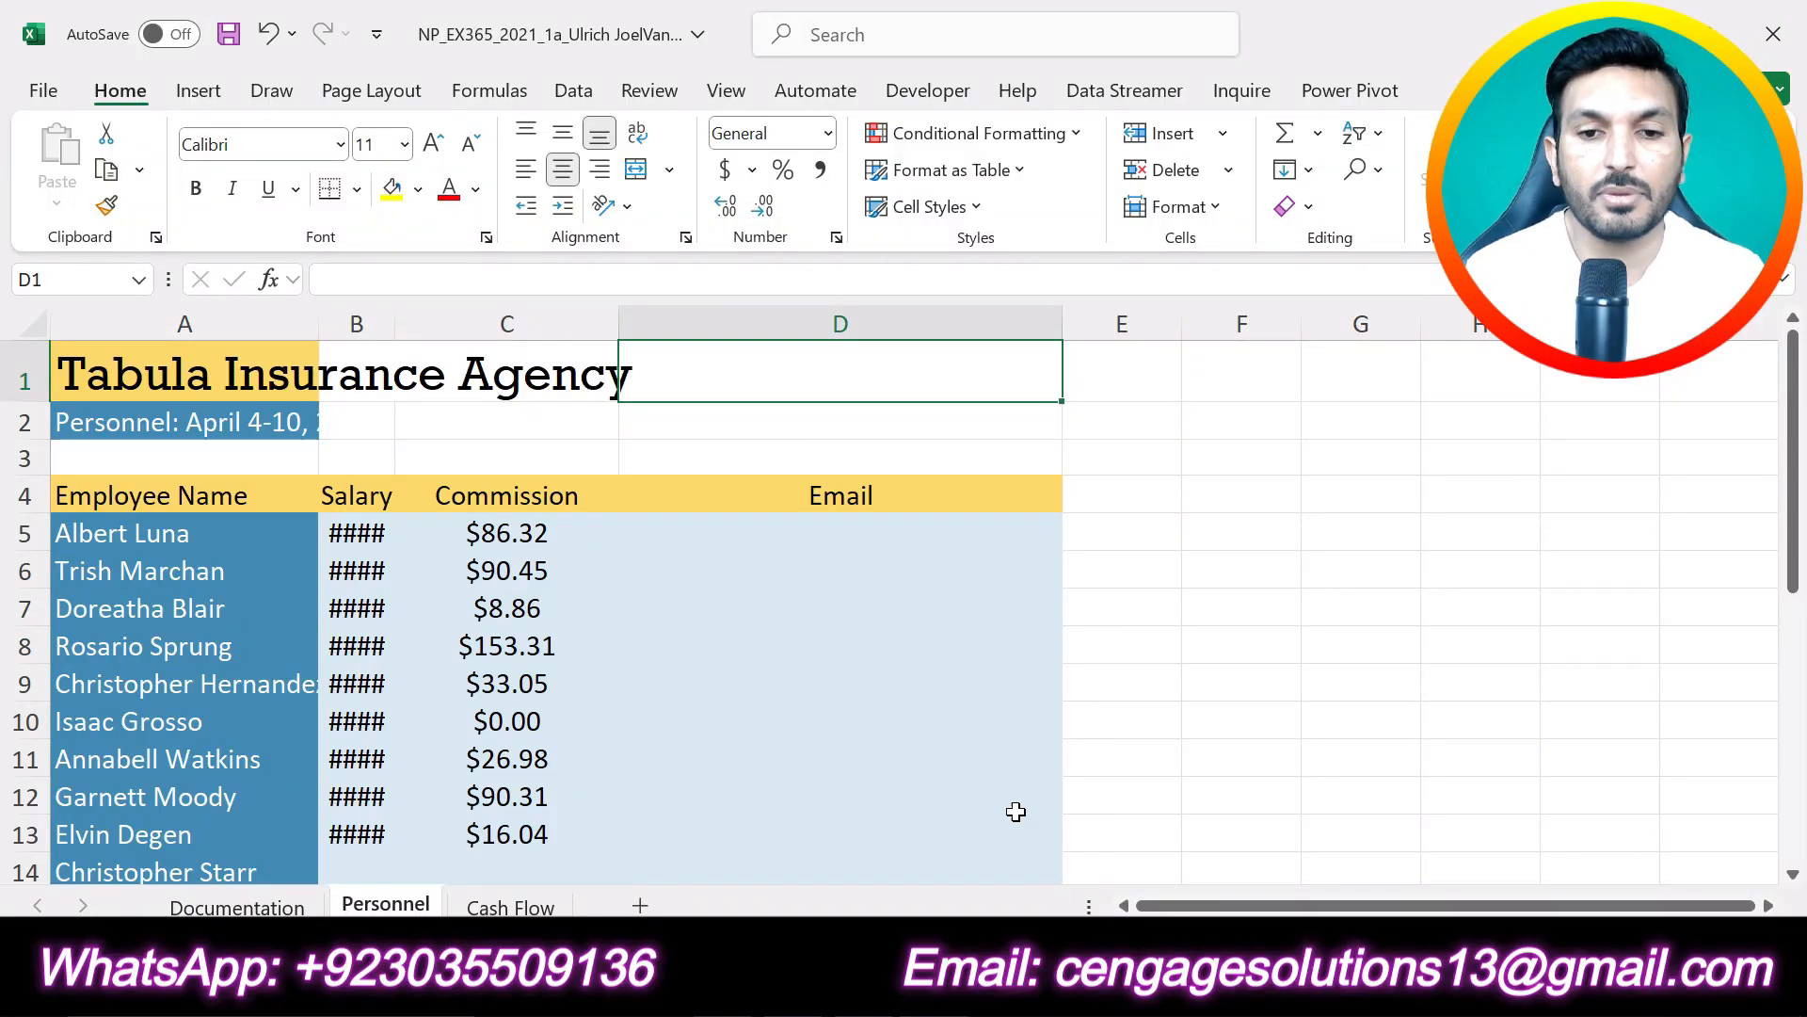
- Switch to the Word instructions, undo the yellow highlighting of project step 1, and highlight project step 2 in yellow
key(alt+Tab)
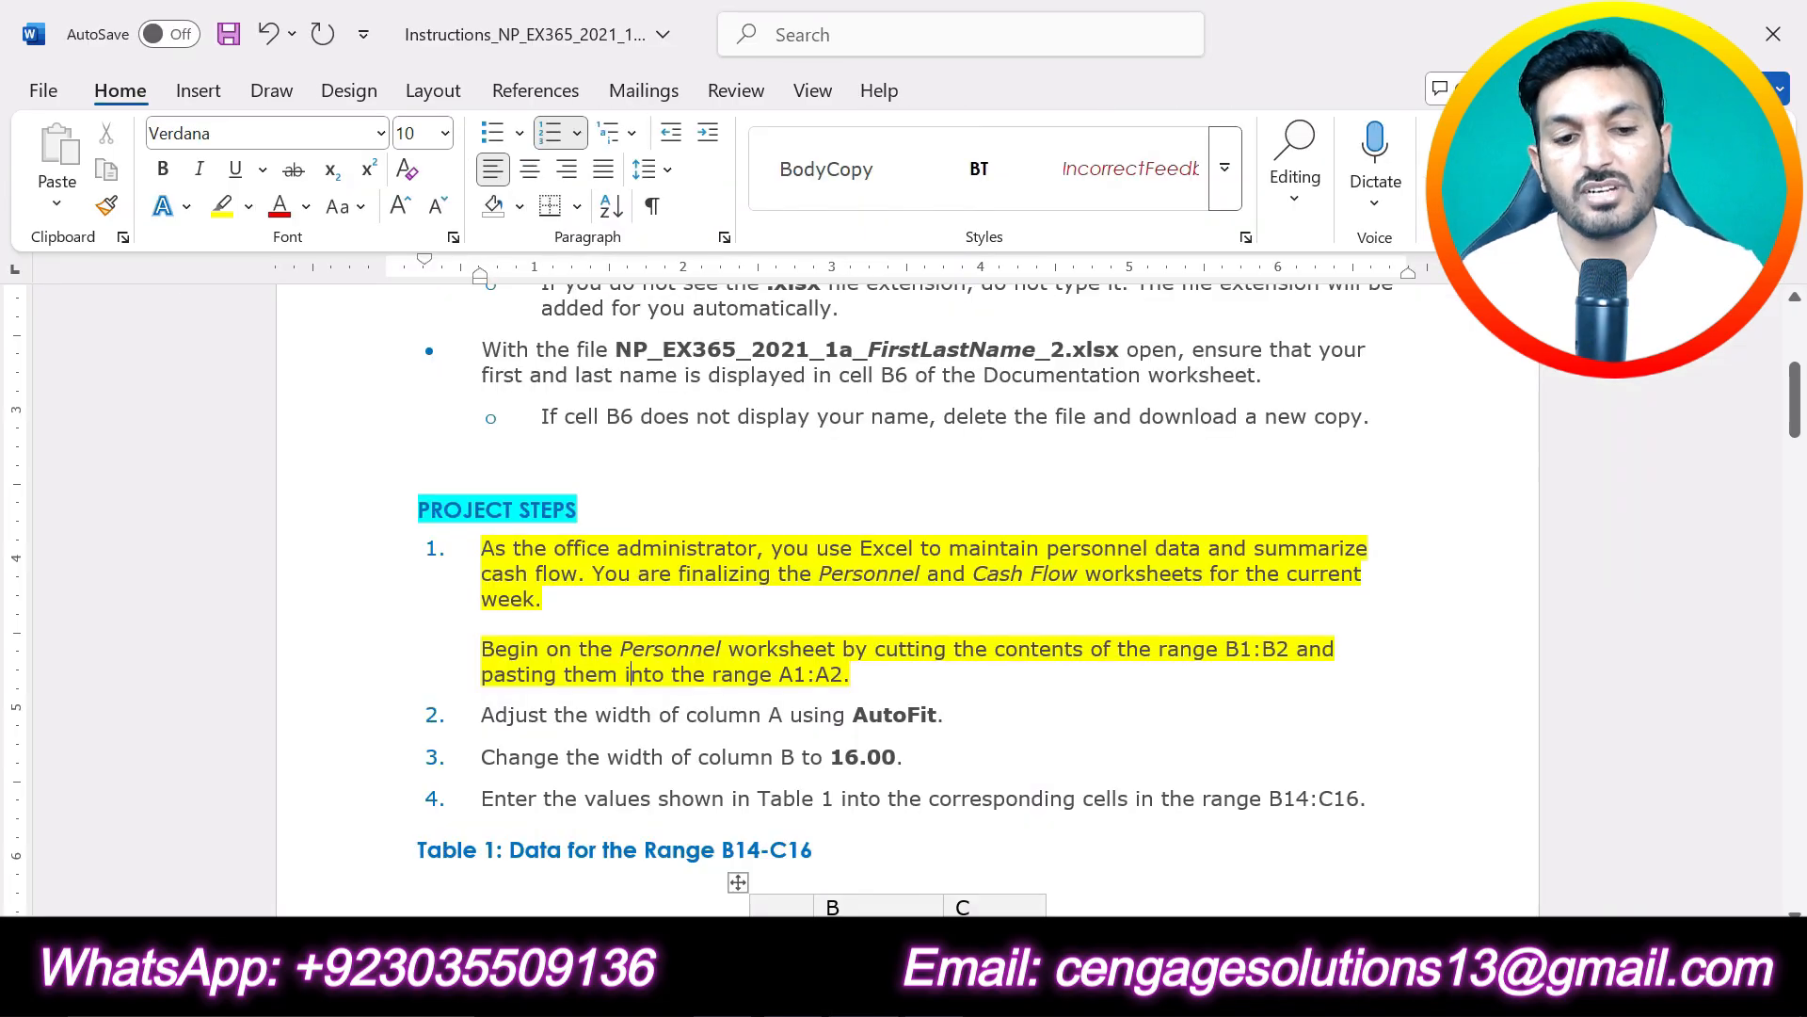
key(ctrl+z)
key(ctrl+z)
drag(944, 716, 481, 716)
click(553, 677)
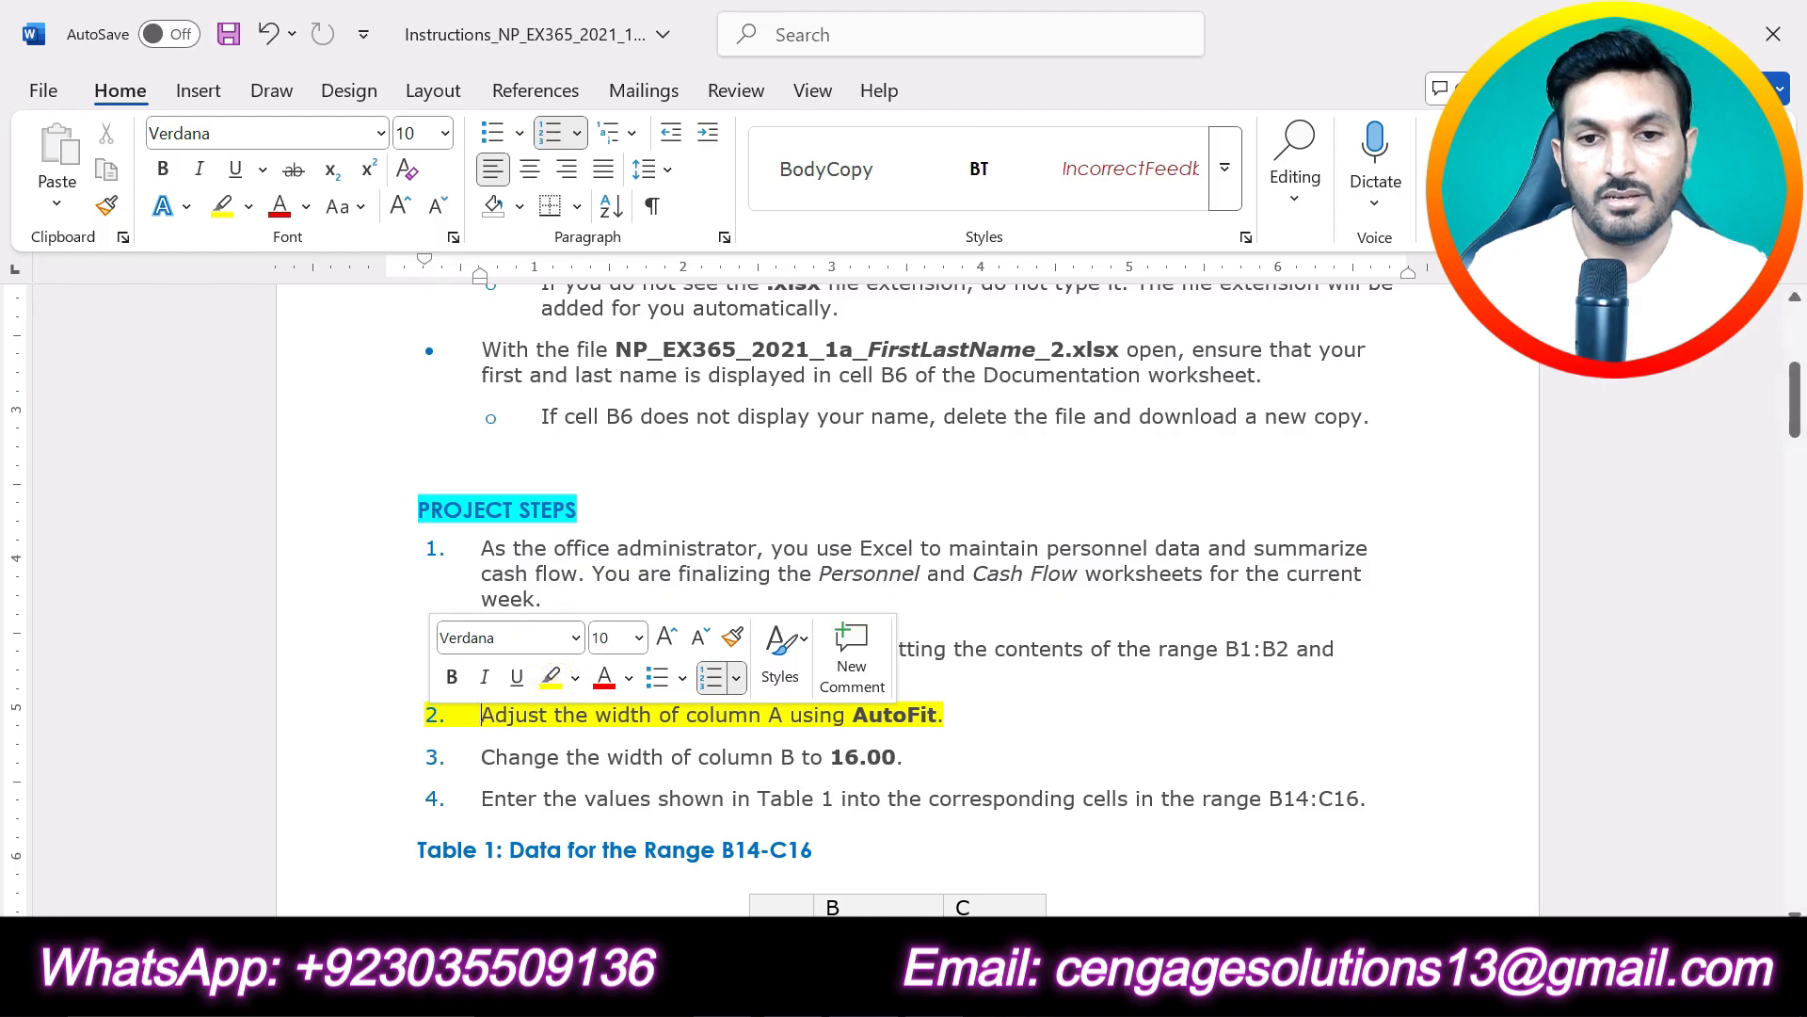
click(944, 715)
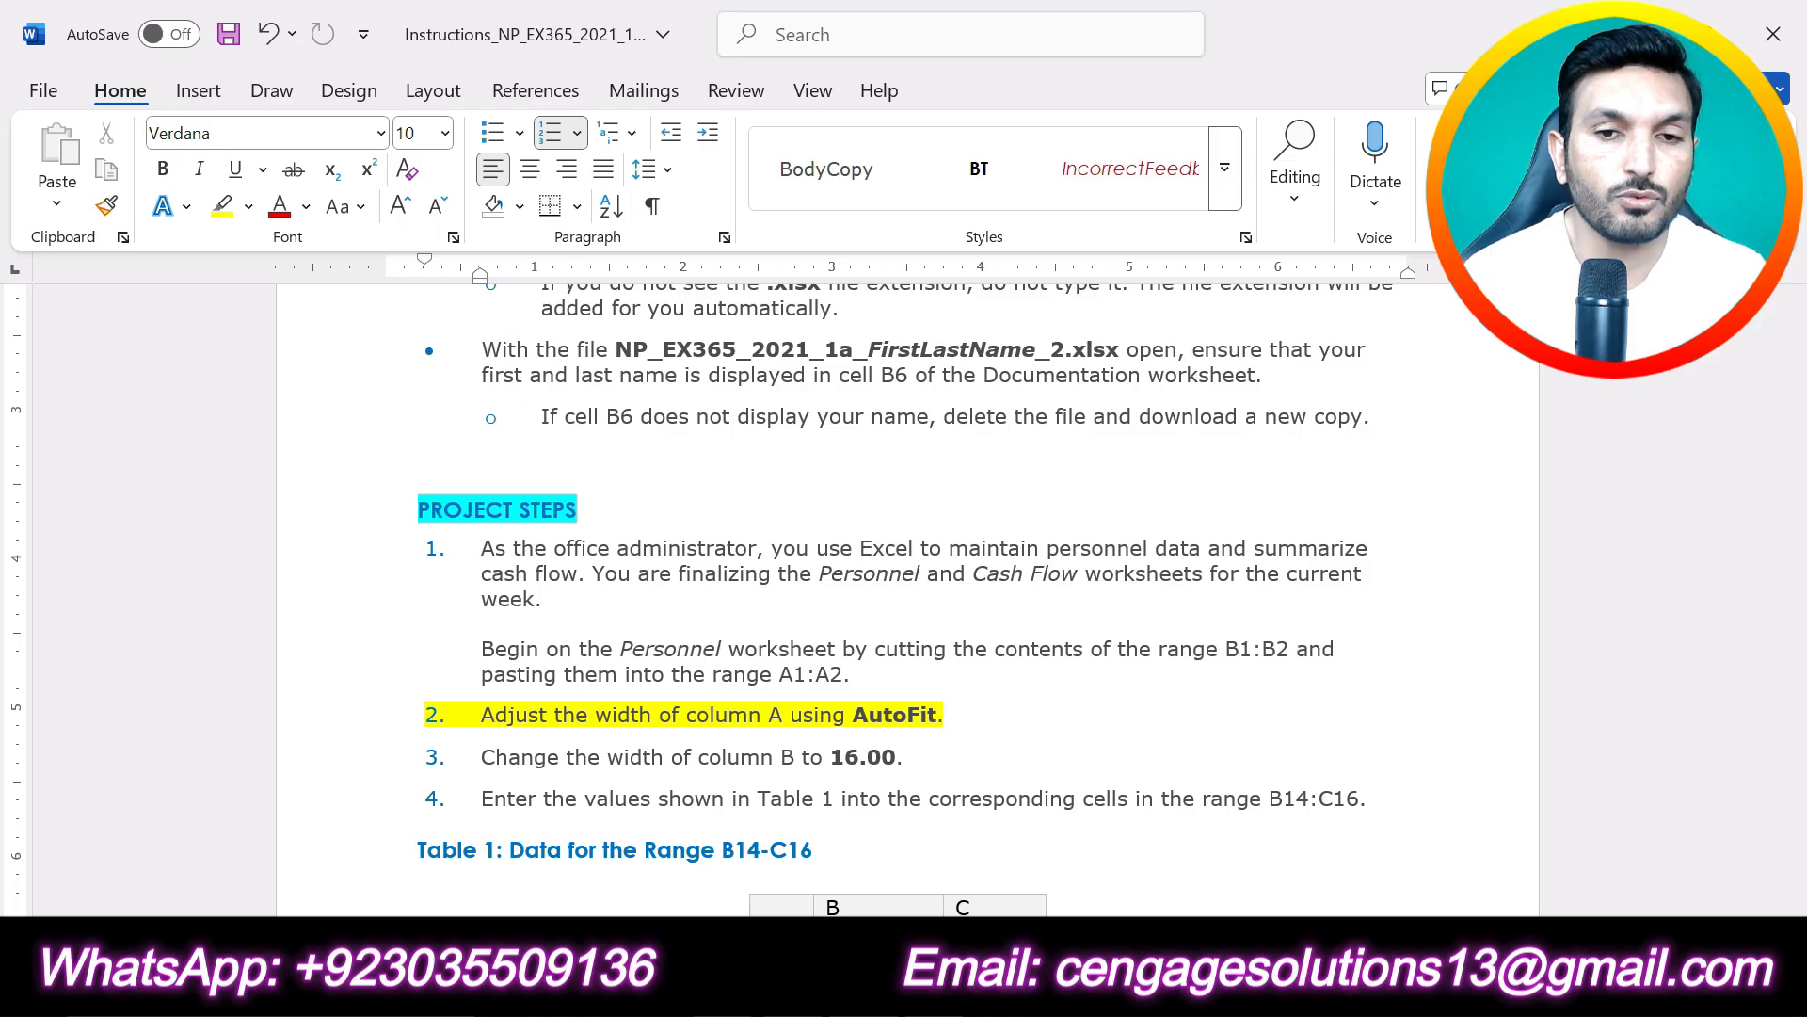
- Switch to the Excel workbook and AutoFit the width of column A on the Personnel worksheet
key(alt+Tab)
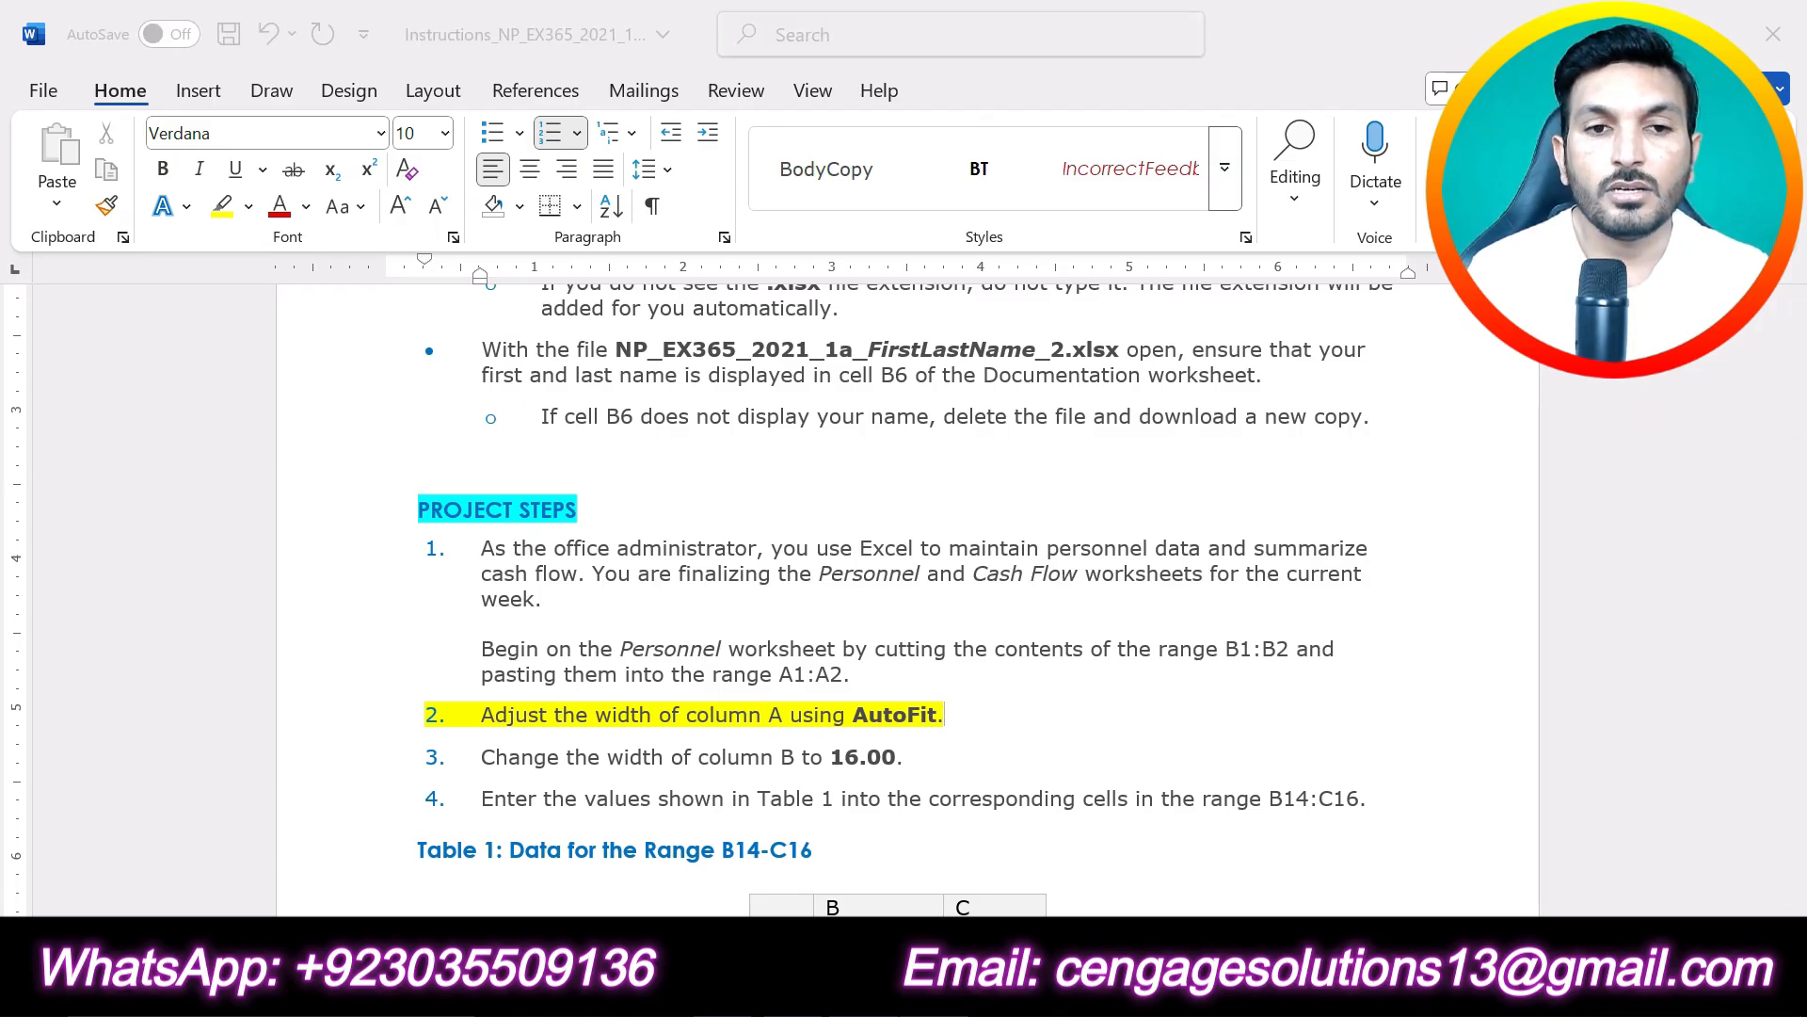
click(199, 311)
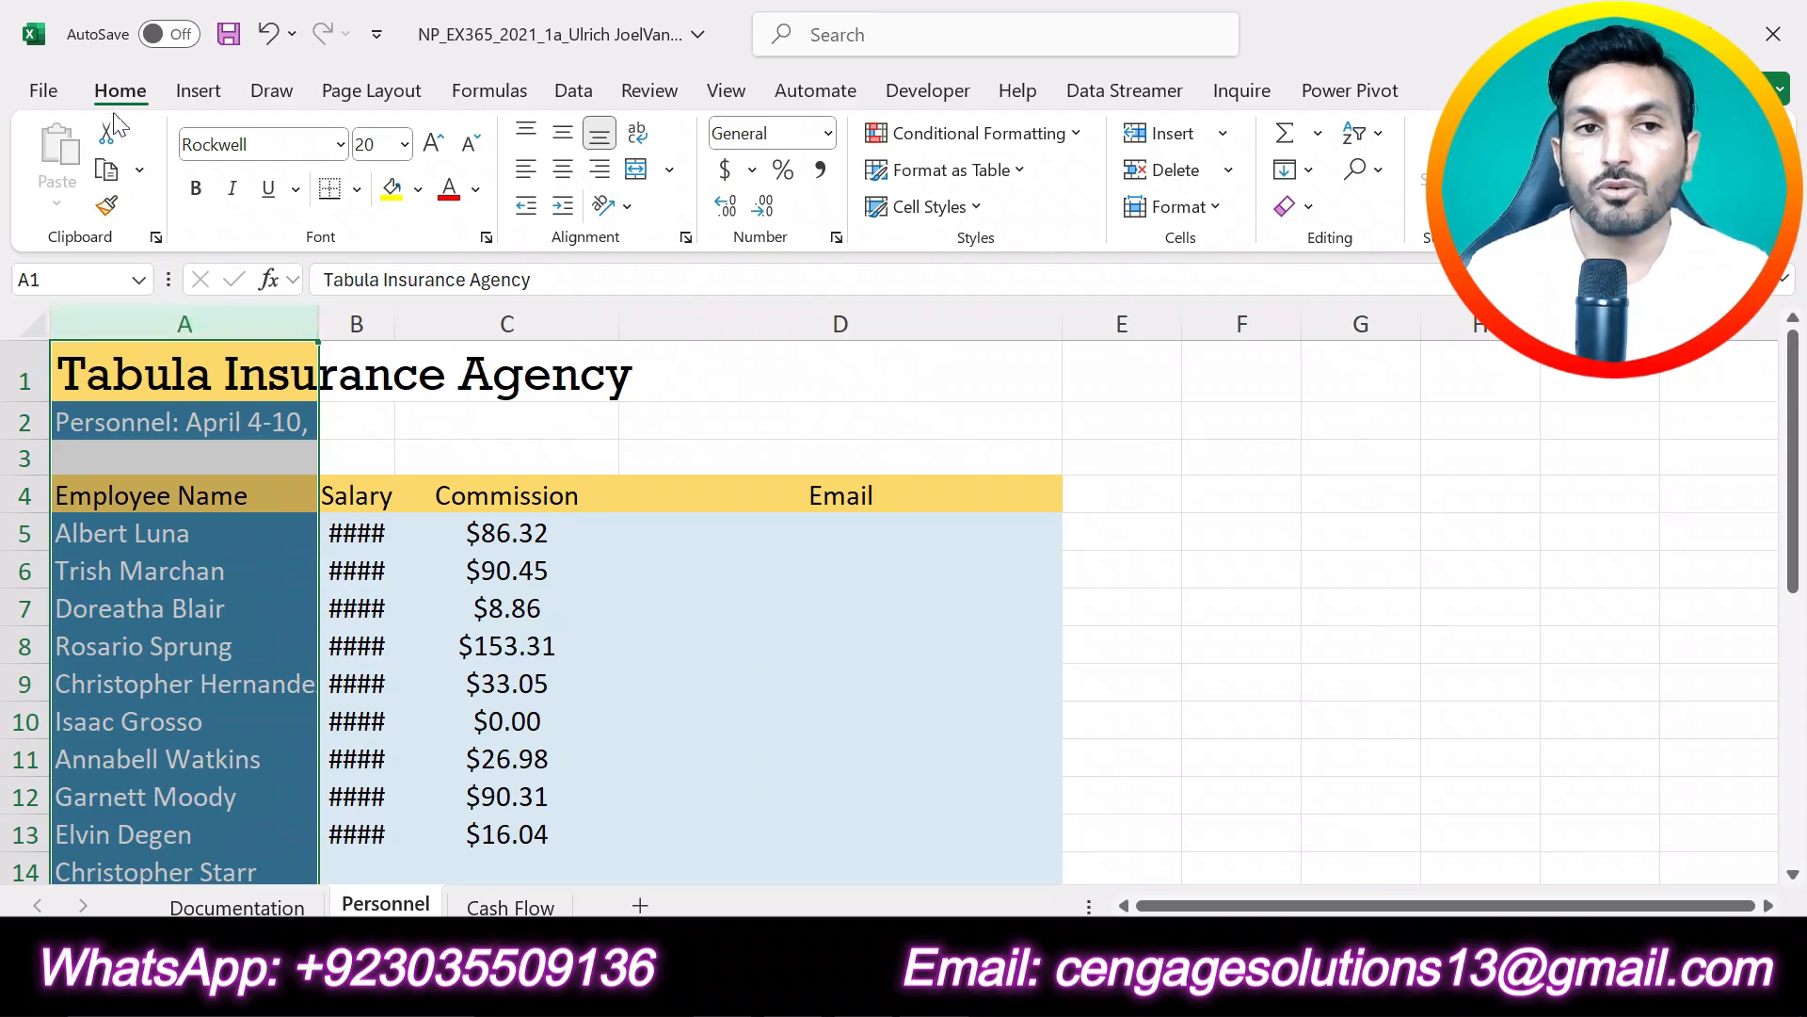
click(1213, 209)
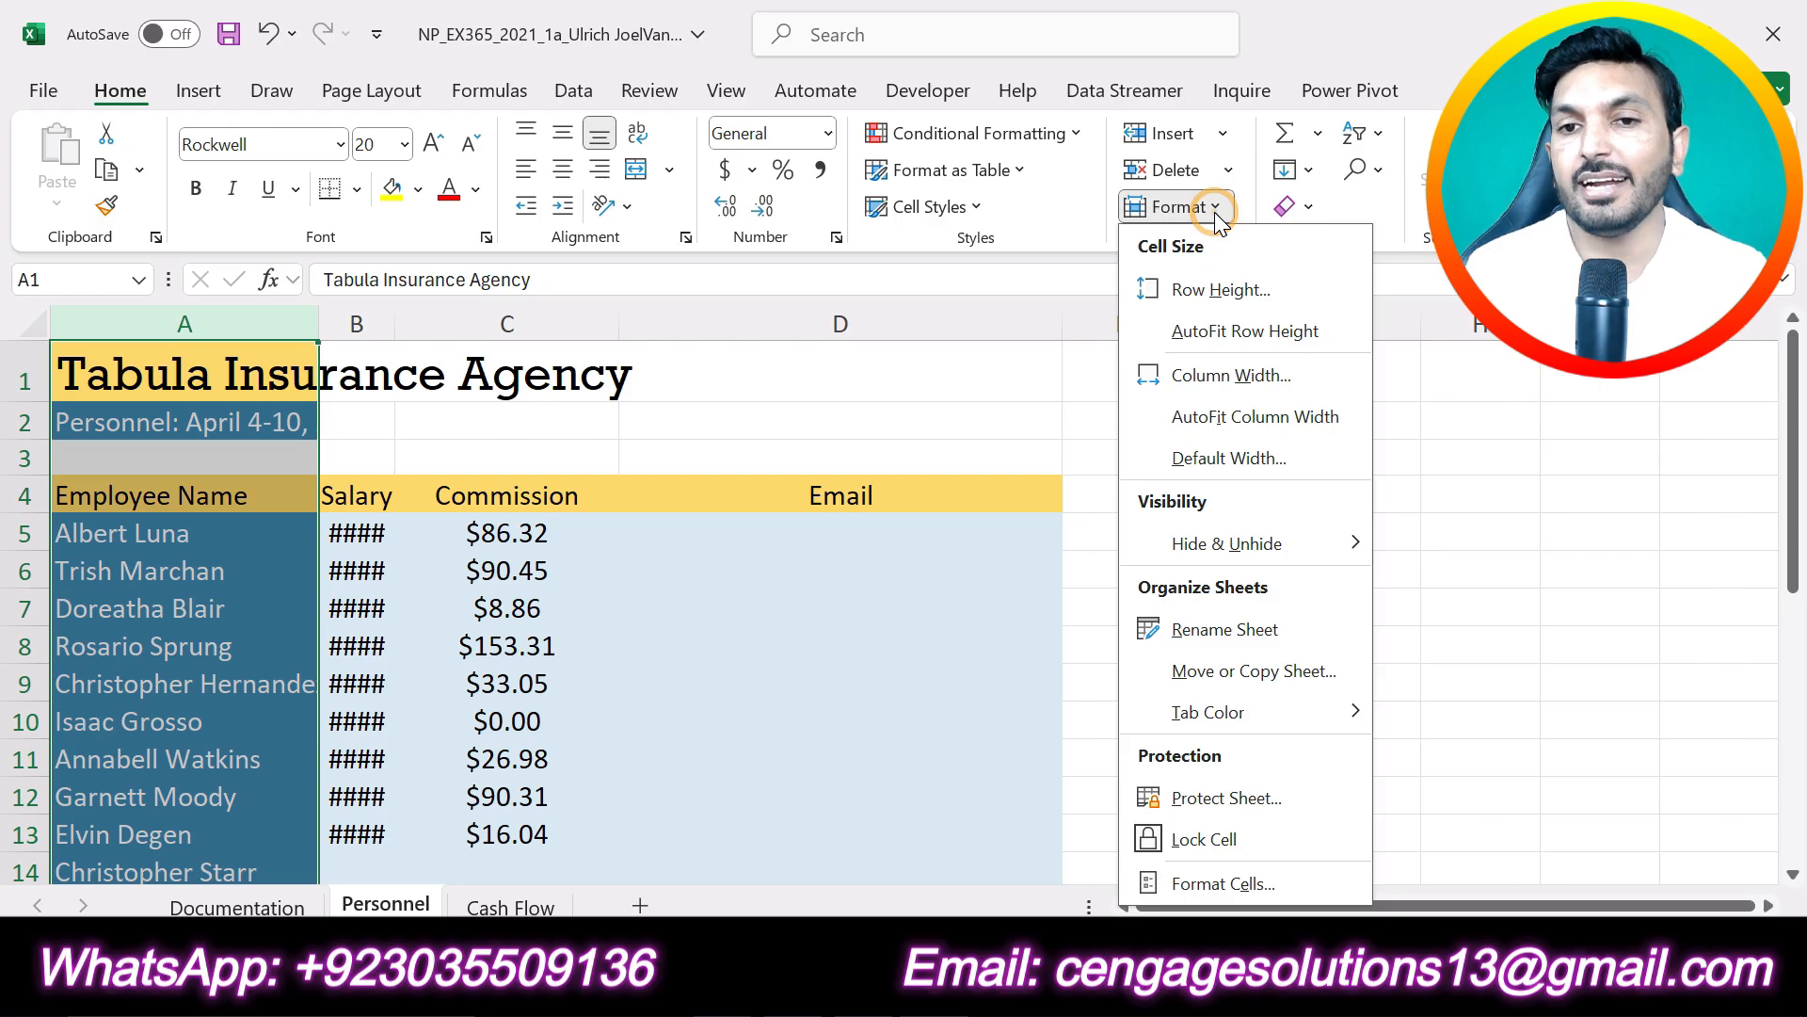
click(1286, 432)
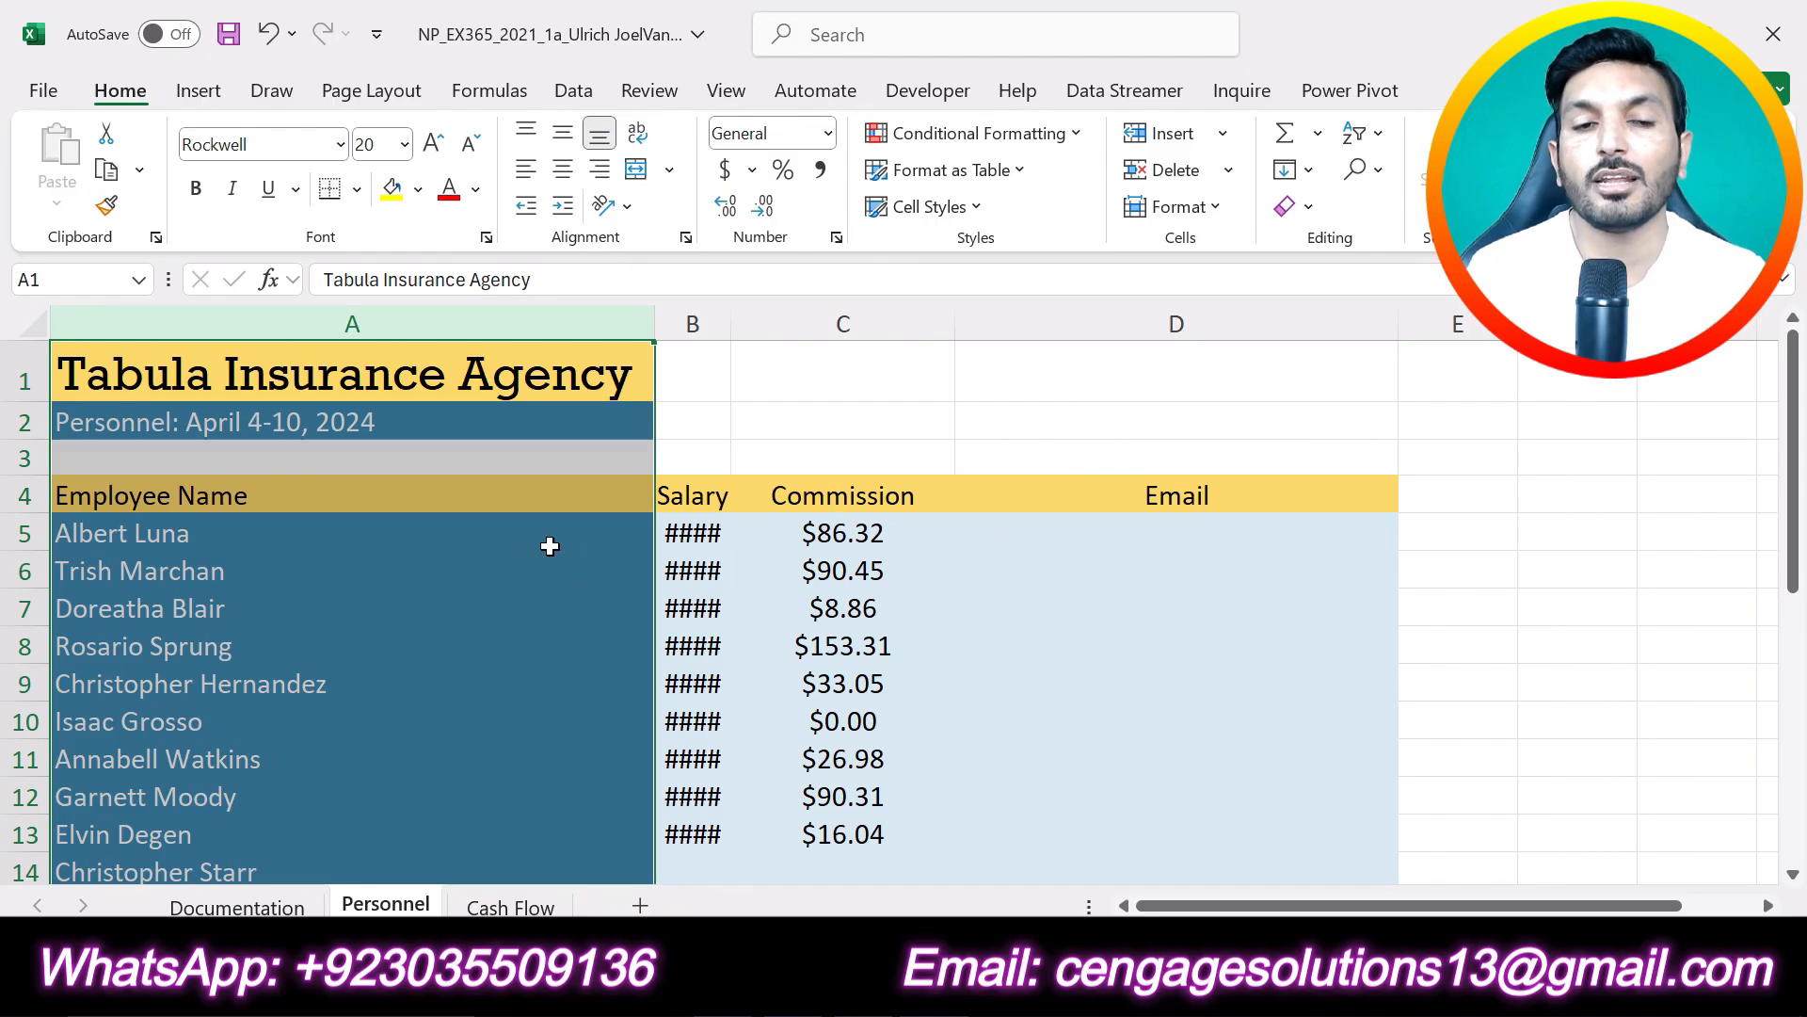
scroll(550, 546, down, 1)
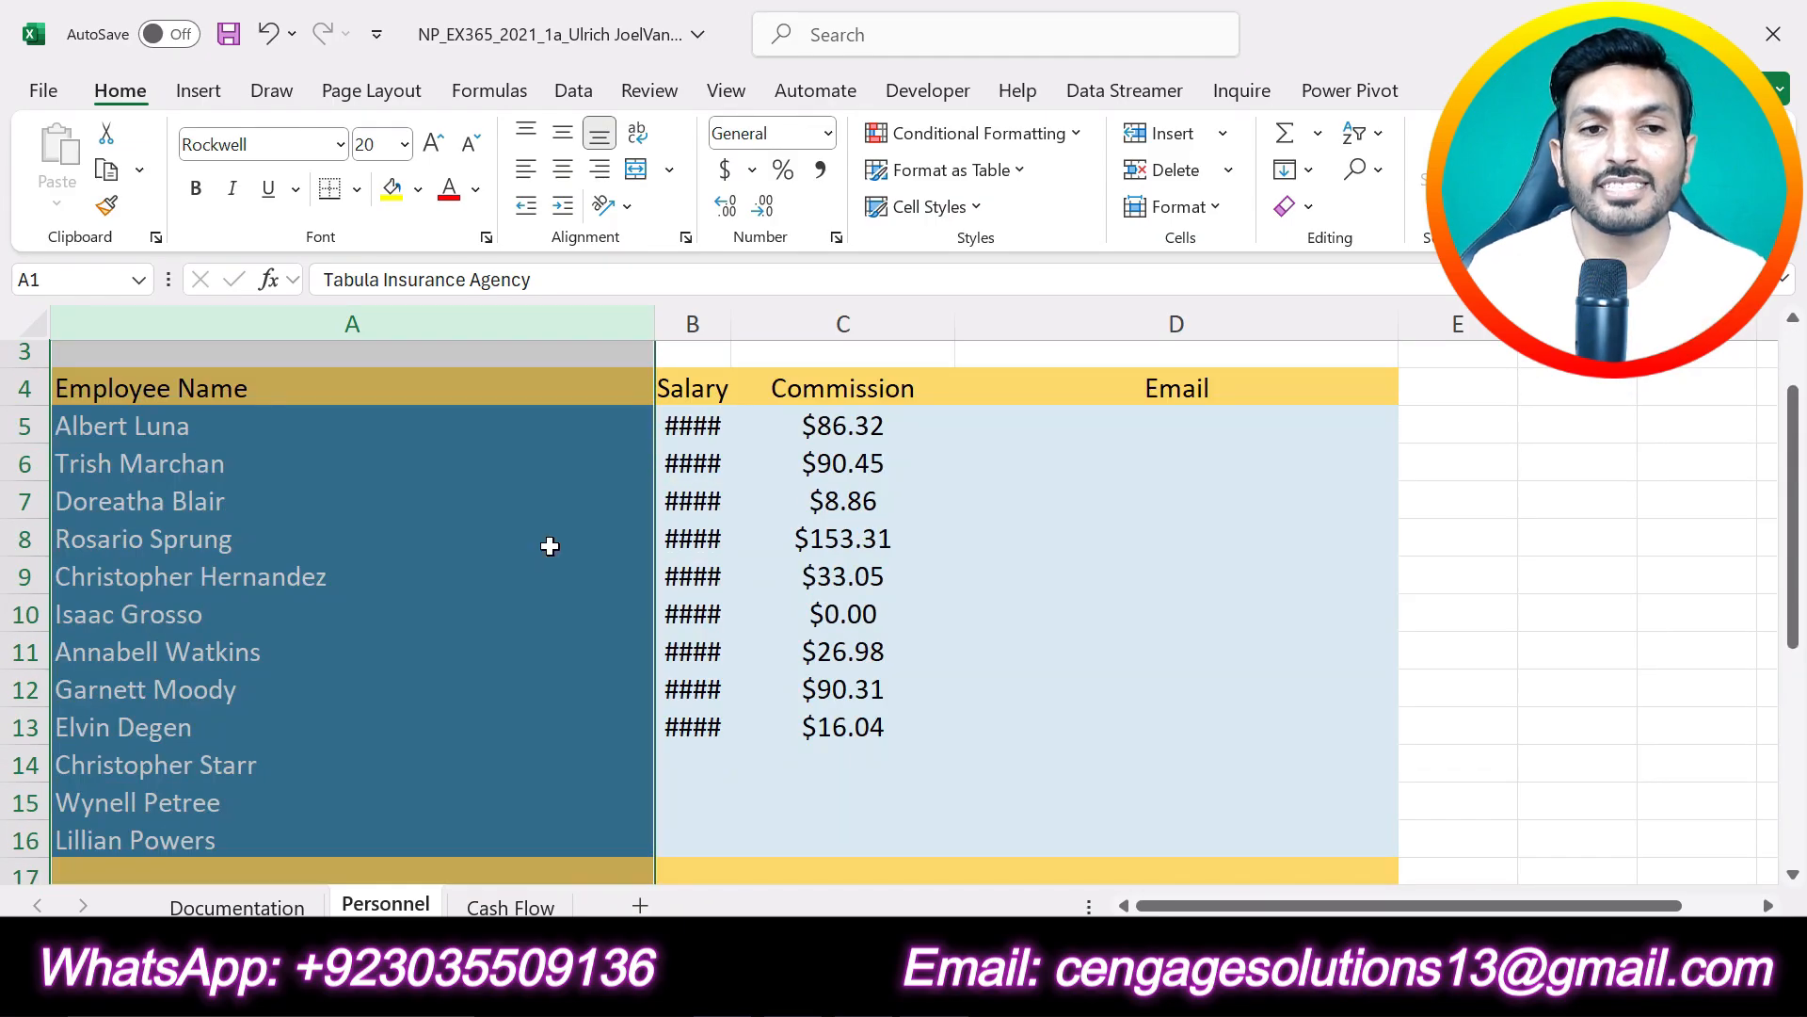
scroll(550, 546, up, 1)
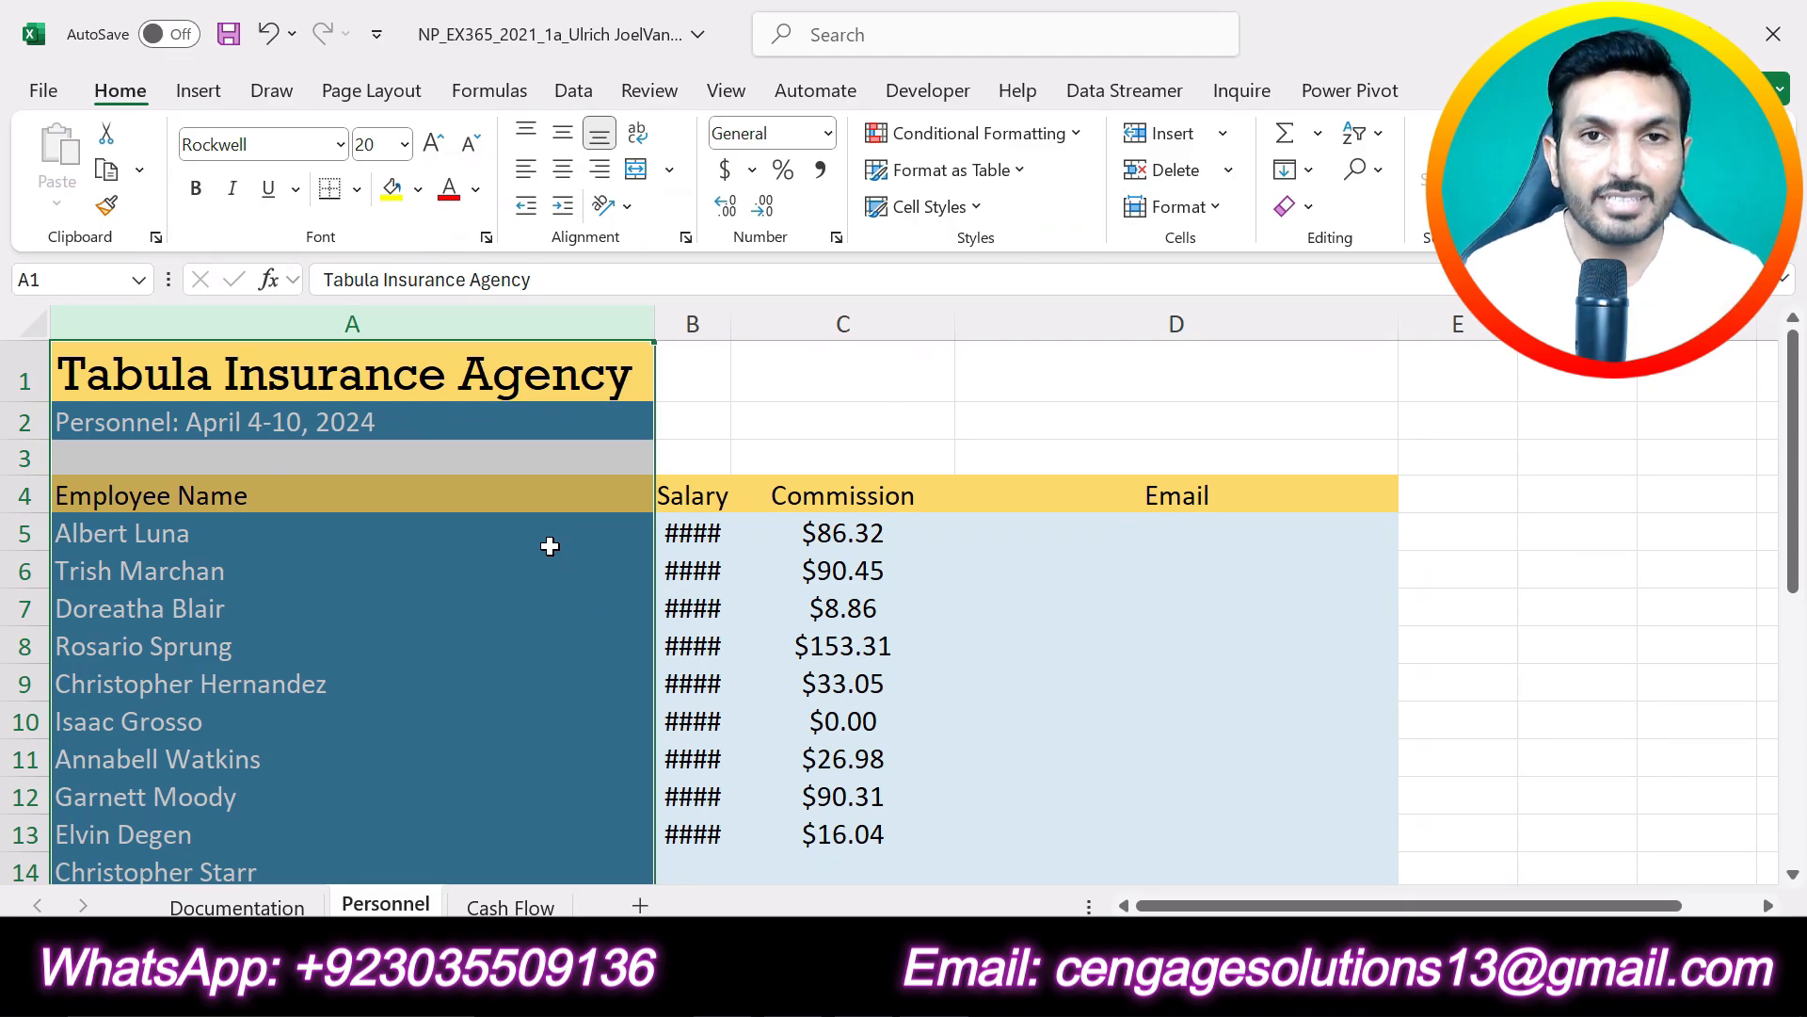
click(1045, 420)
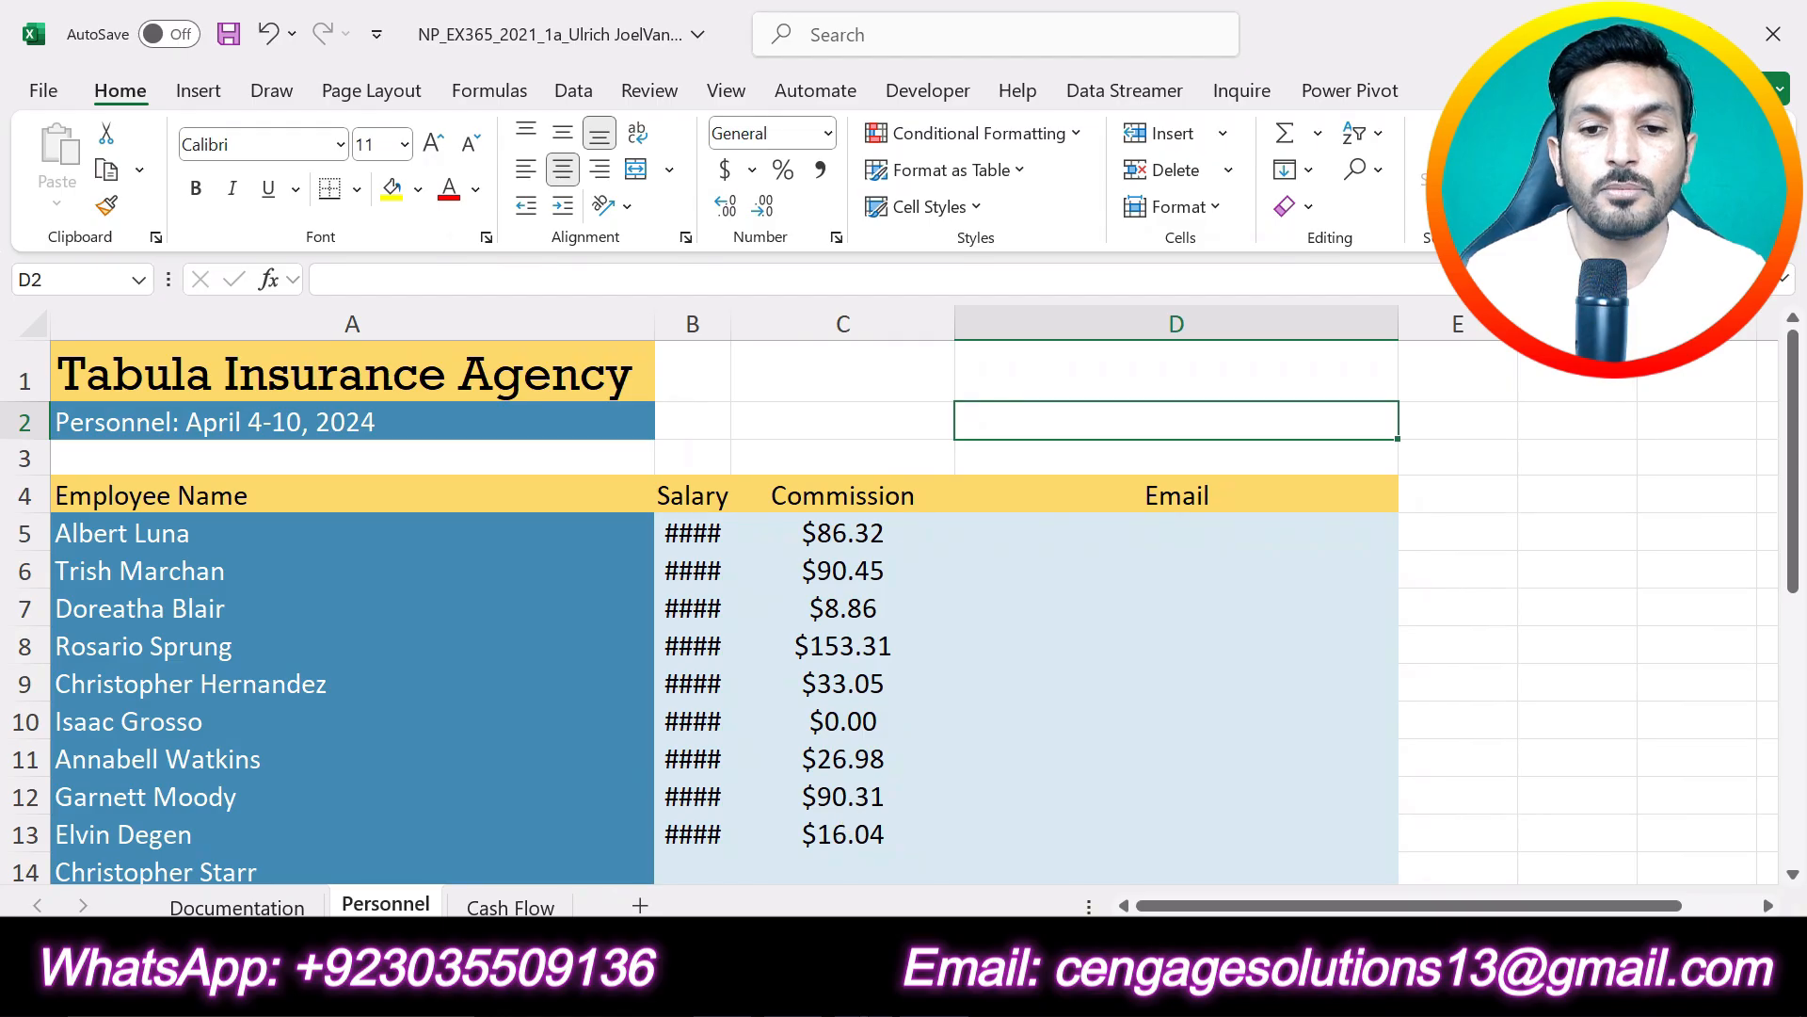
- Switch to the Word instructions, undo the yellow highlighting of project step 2, and highlight project step 3 in yellow
click(805, 990)
key(ctrl+z)
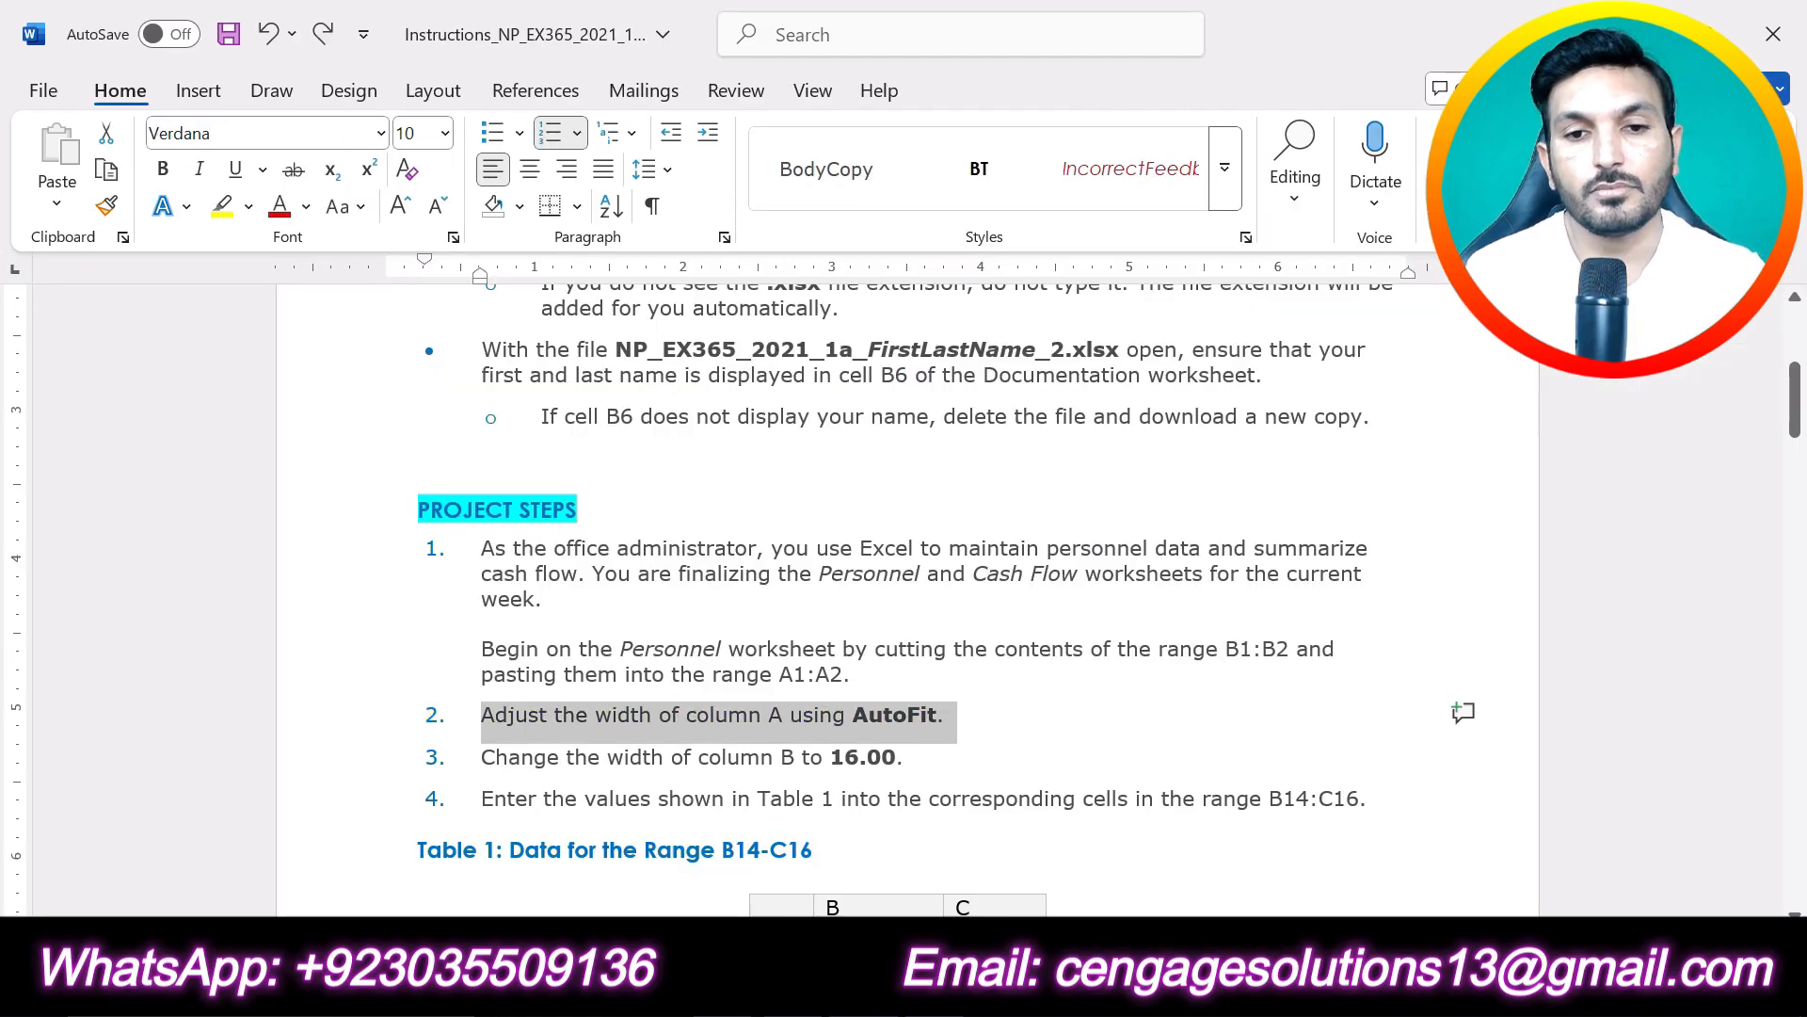
drag(901, 757, 481, 757)
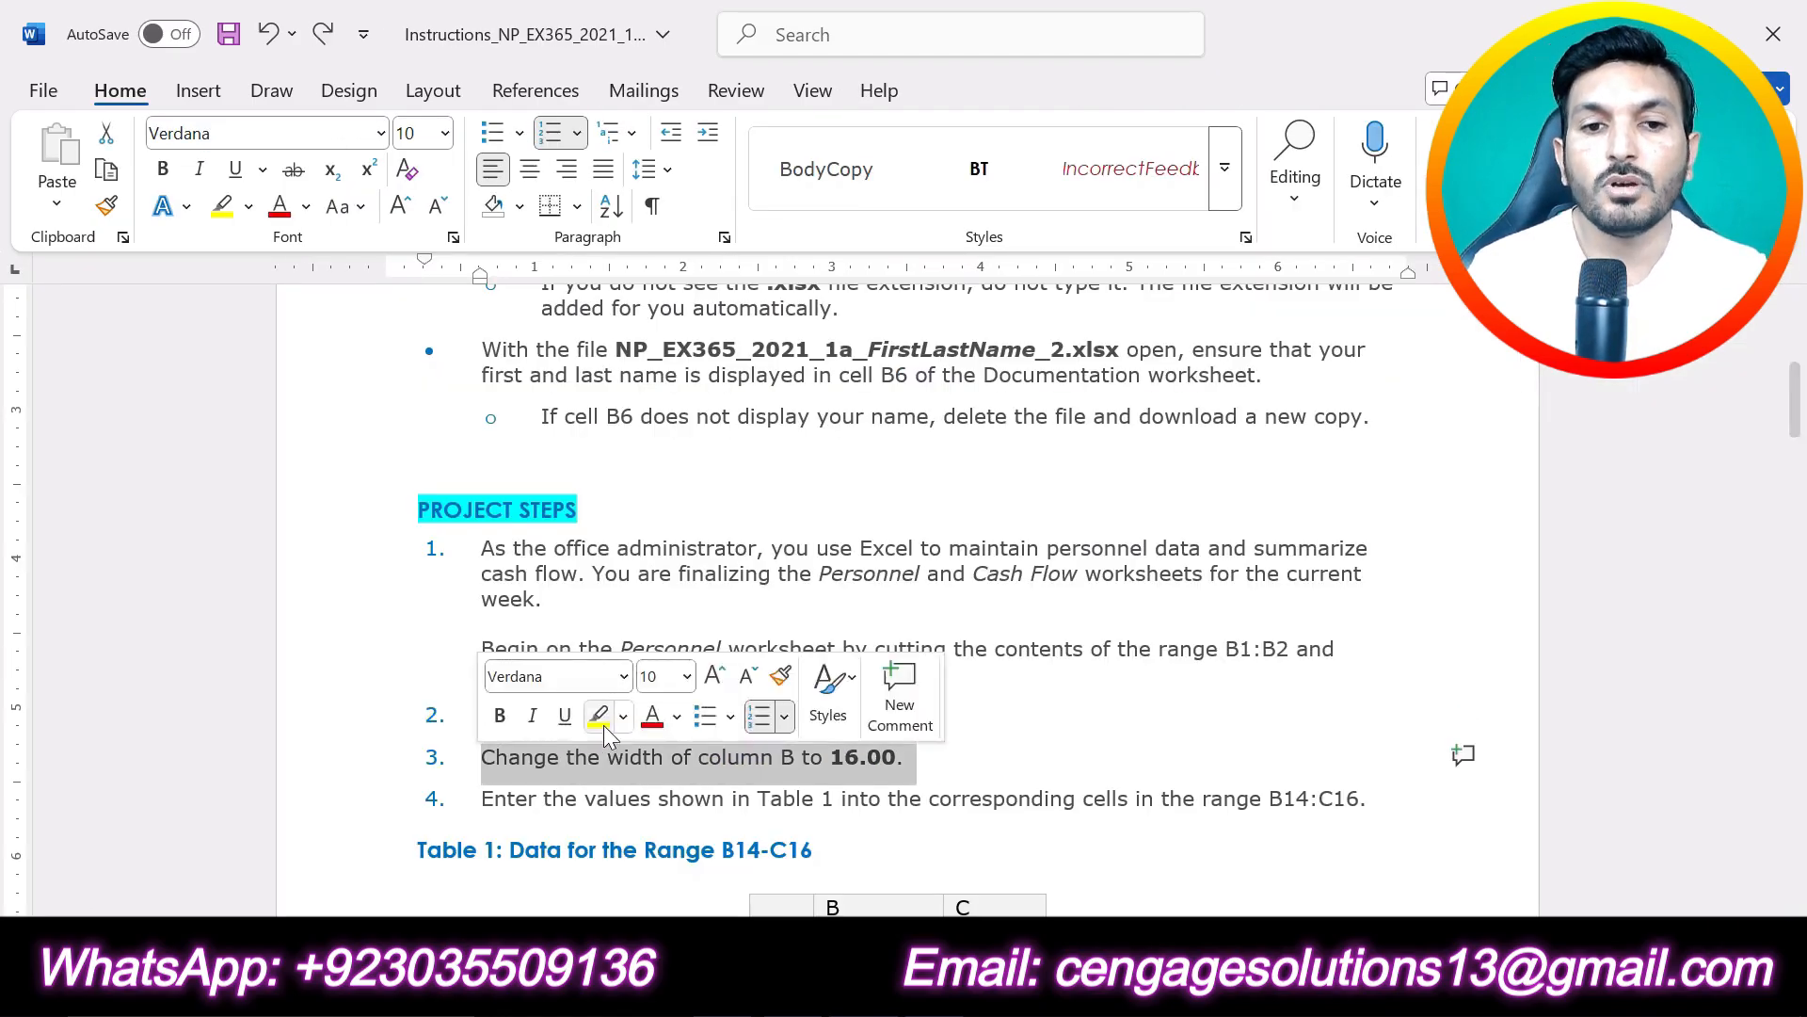
click(599, 716)
click(939, 758)
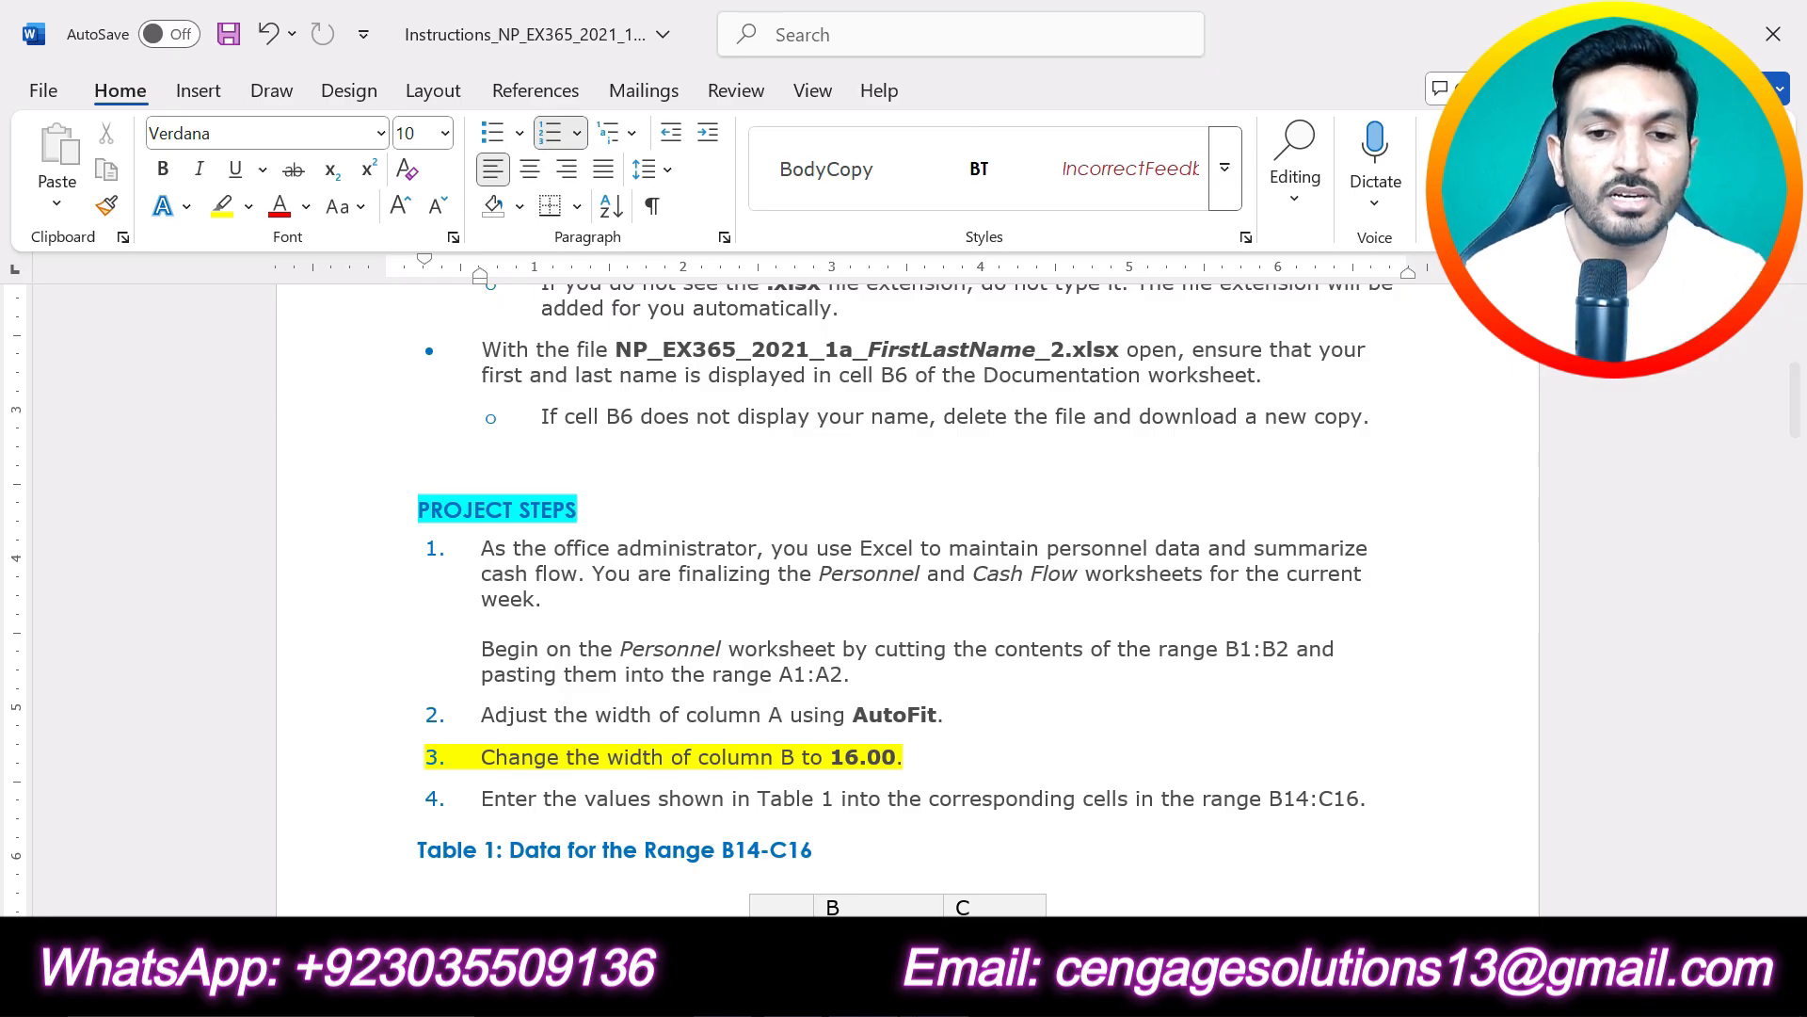
- Return to the Excel workbook and set the width of column B on the Personnel worksheet to 16
click(946, 990)
click(693, 324)
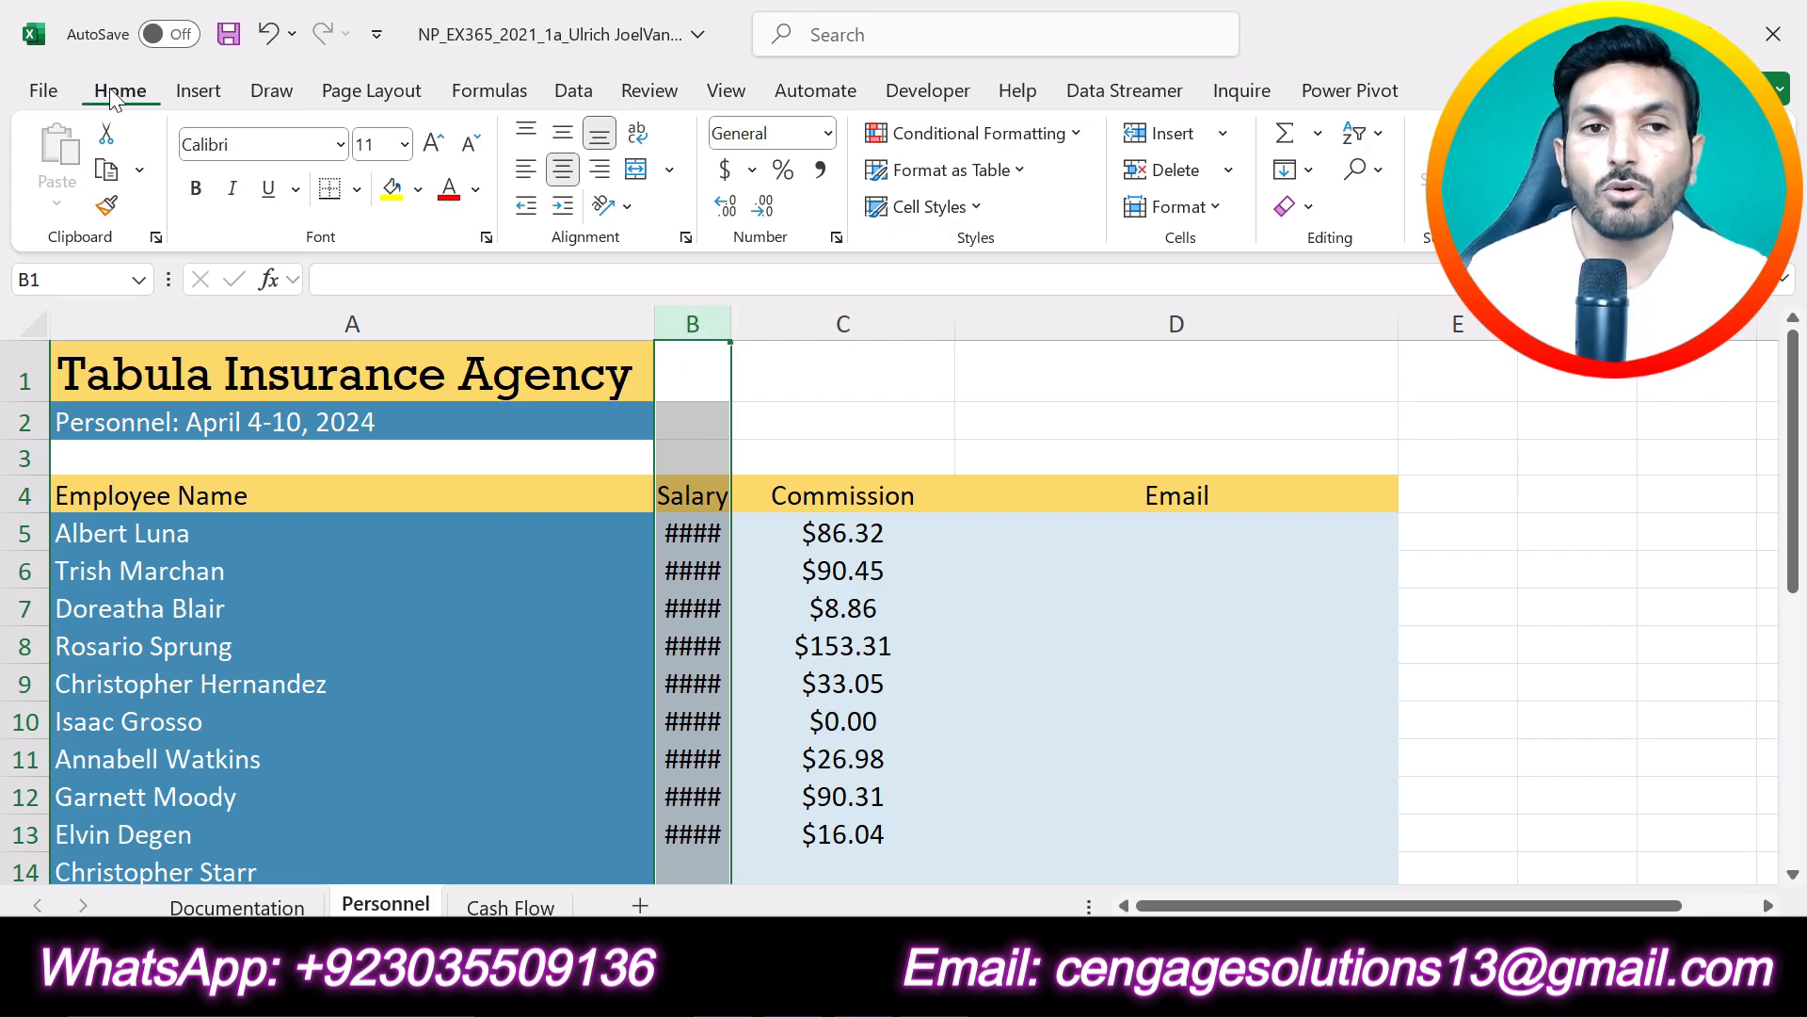
click(1220, 206)
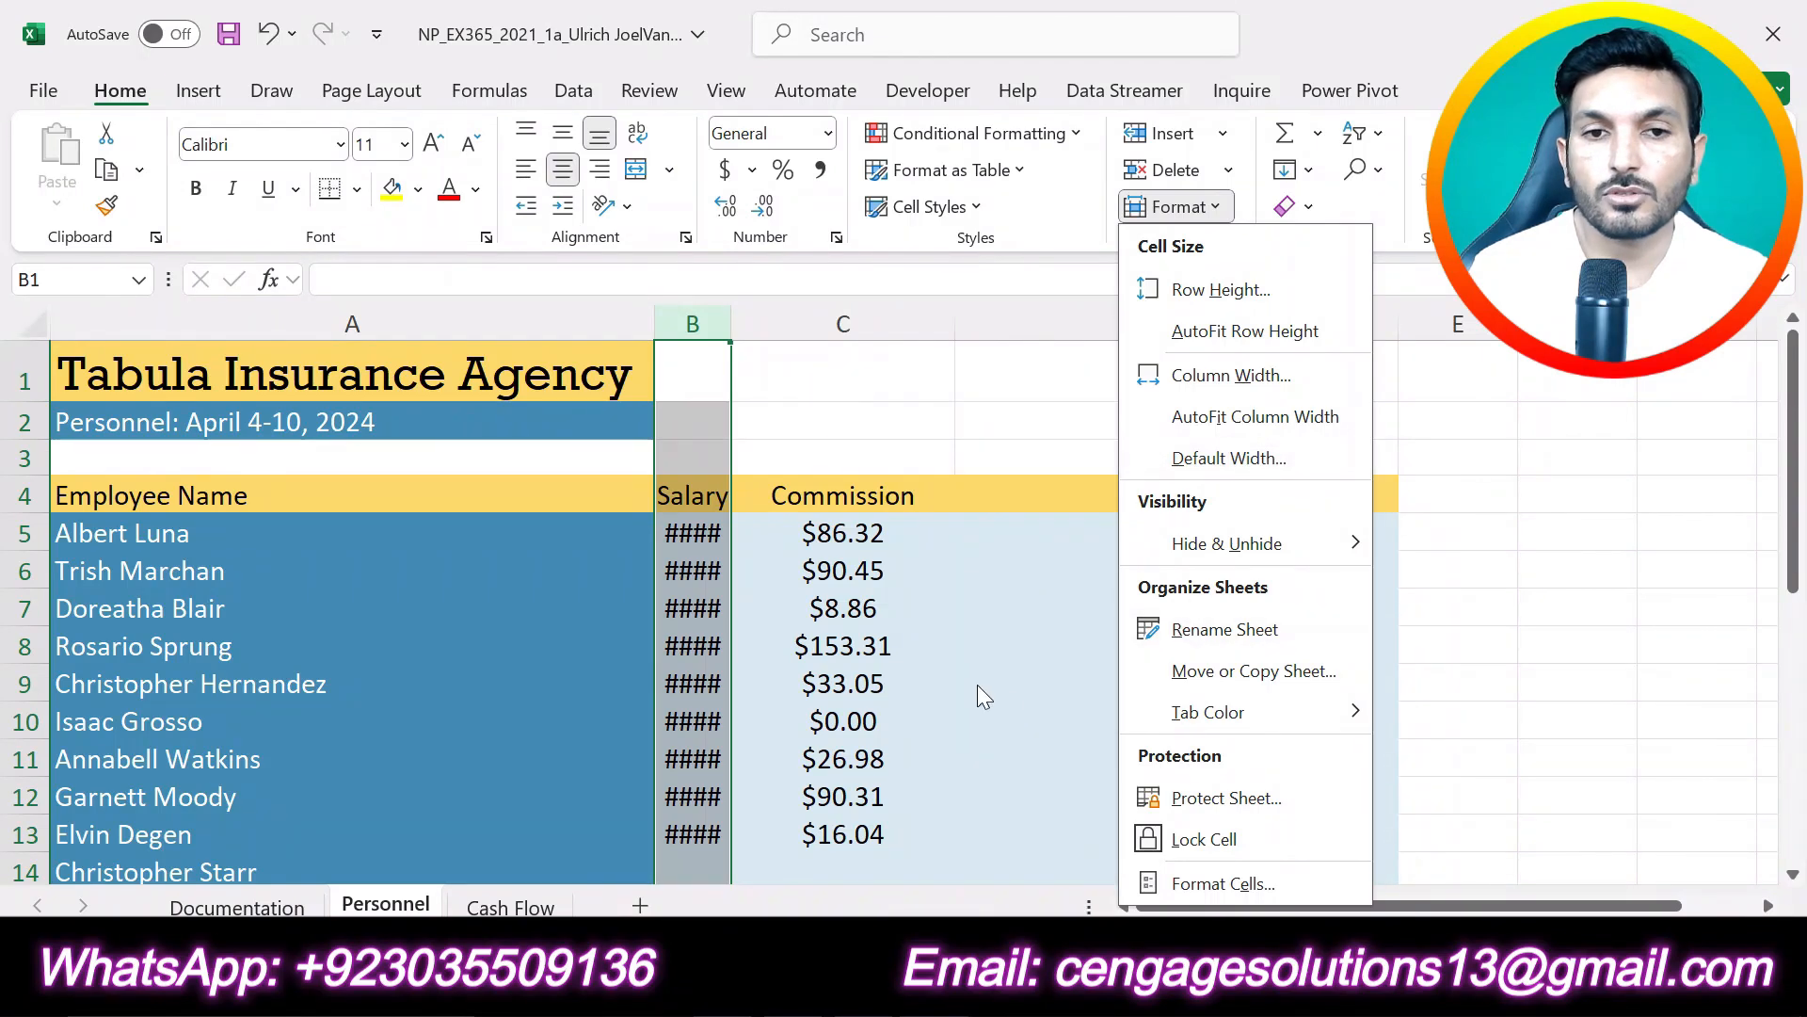
key(alt+Tab)
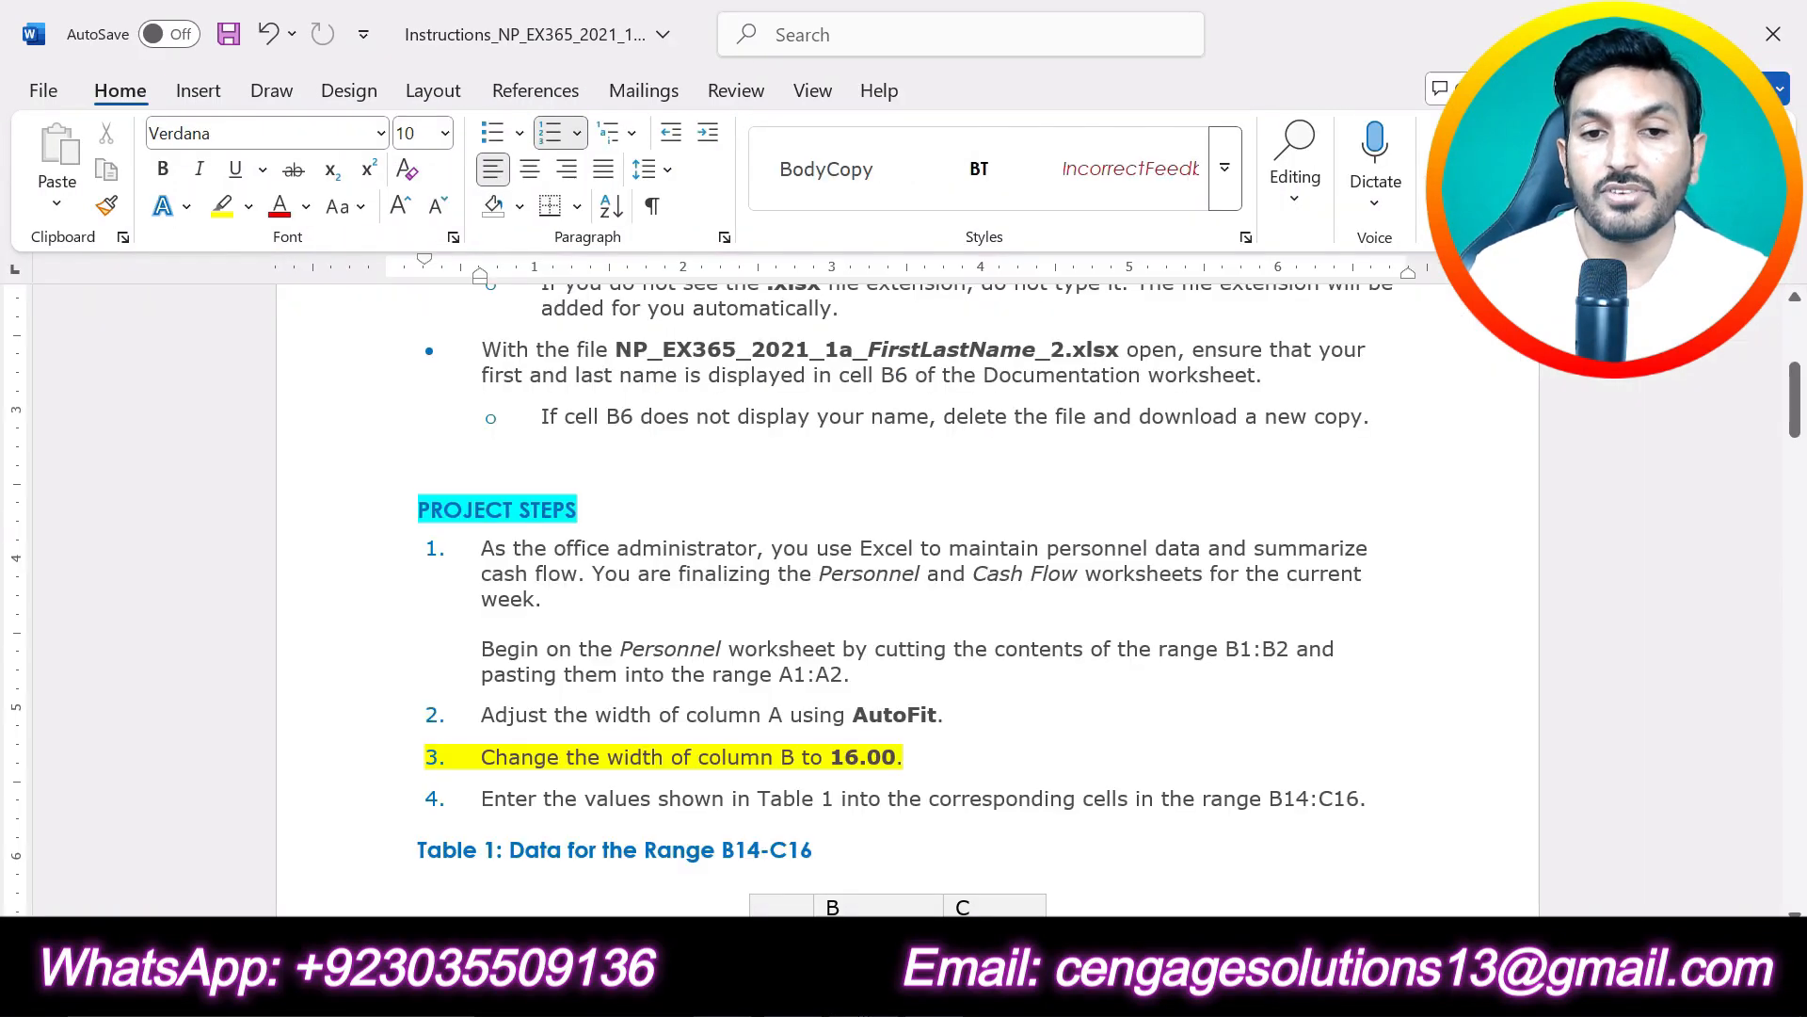
key(alt+Tab)
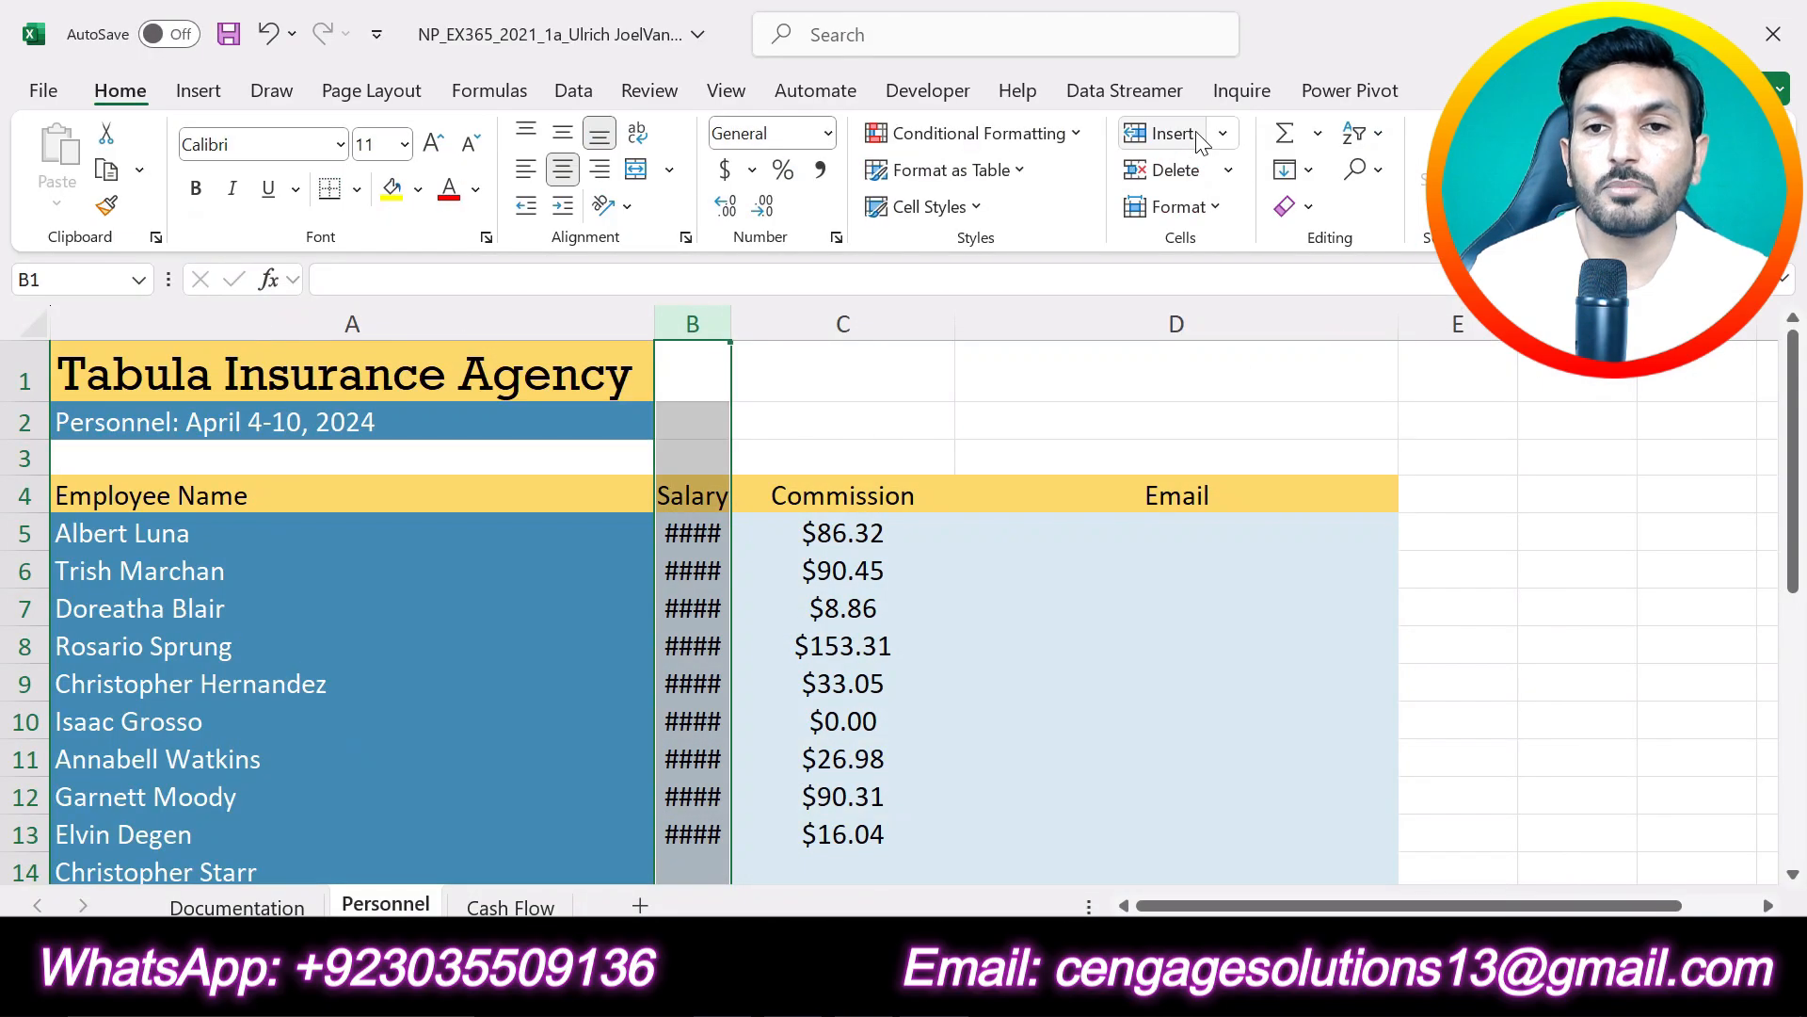
click(1177, 206)
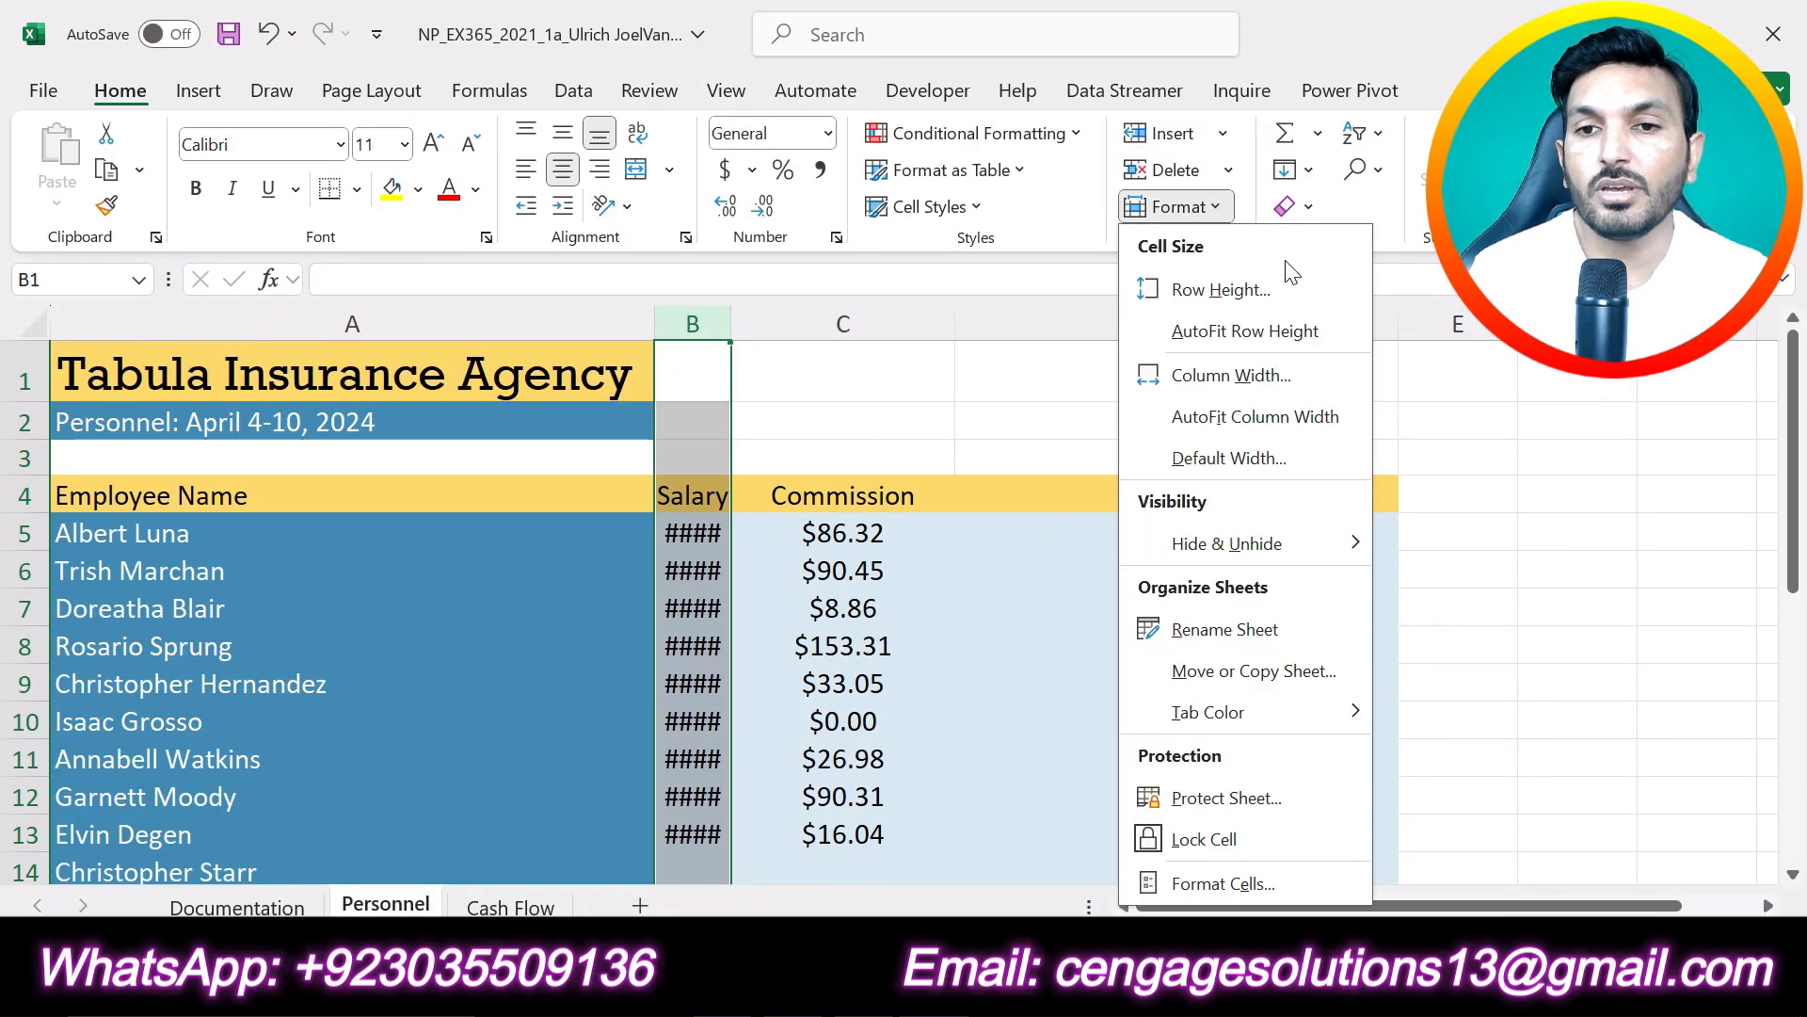
click(1234, 375)
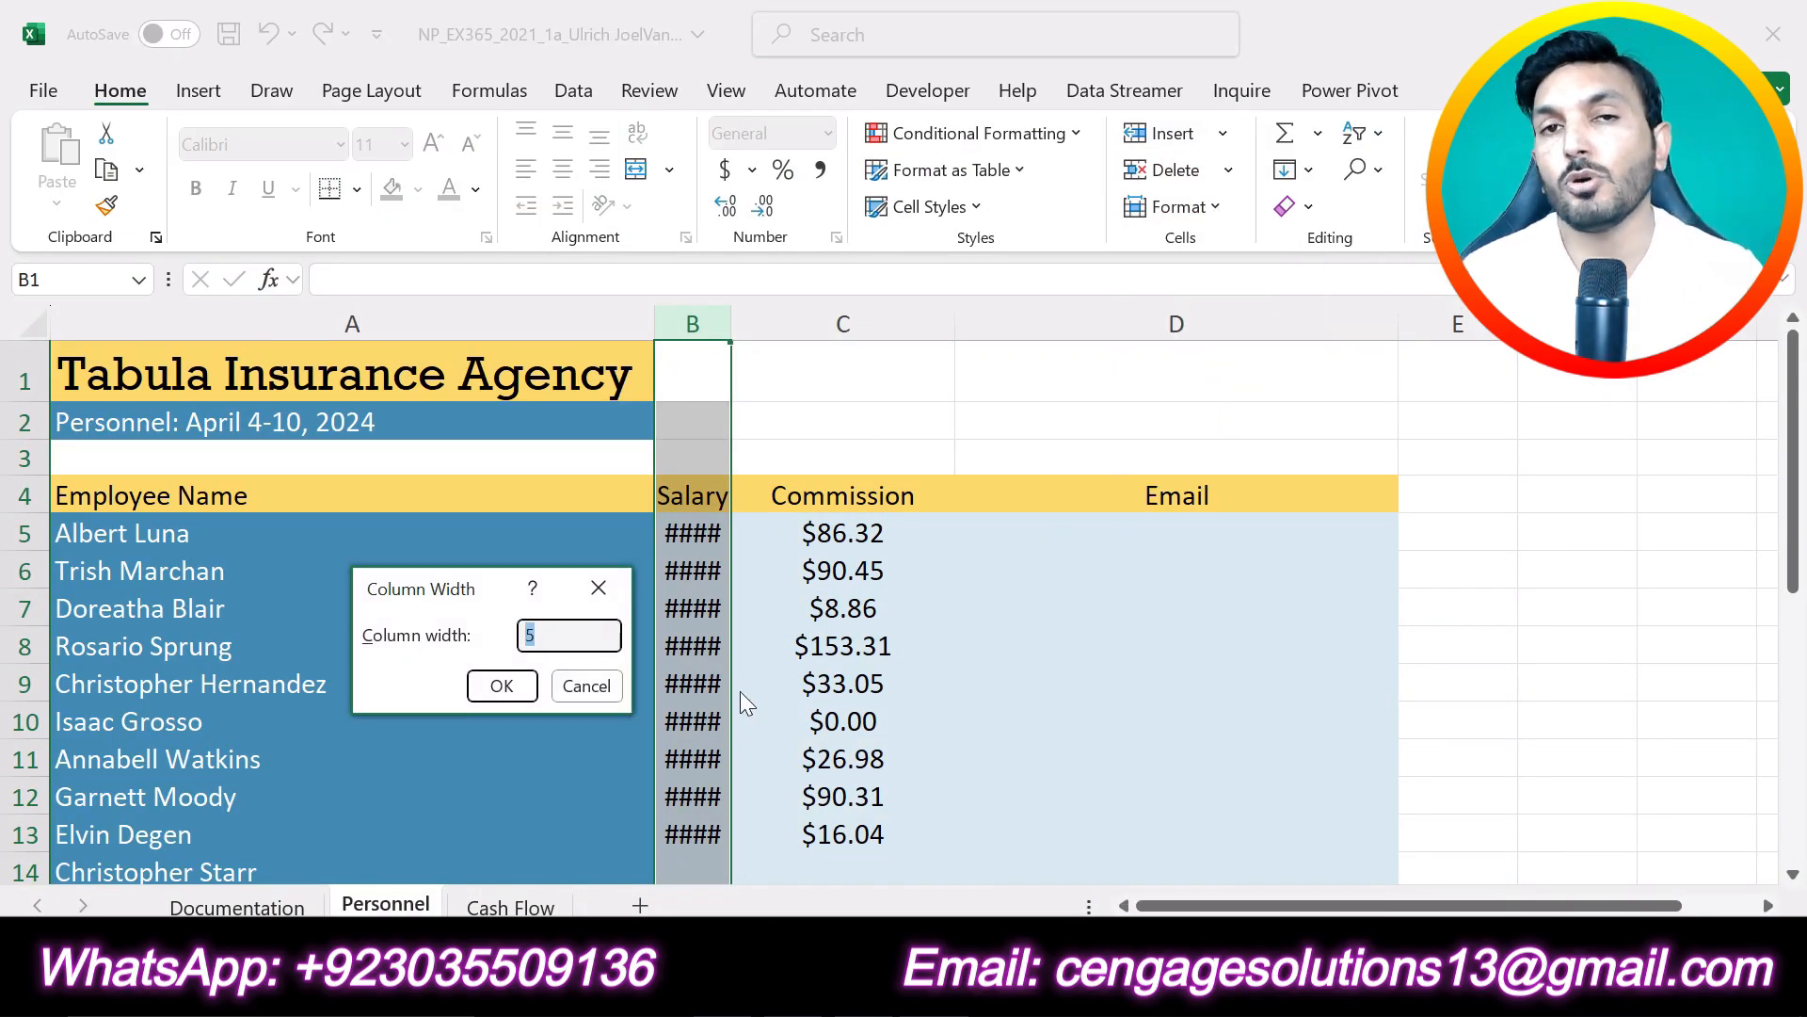
text(16)
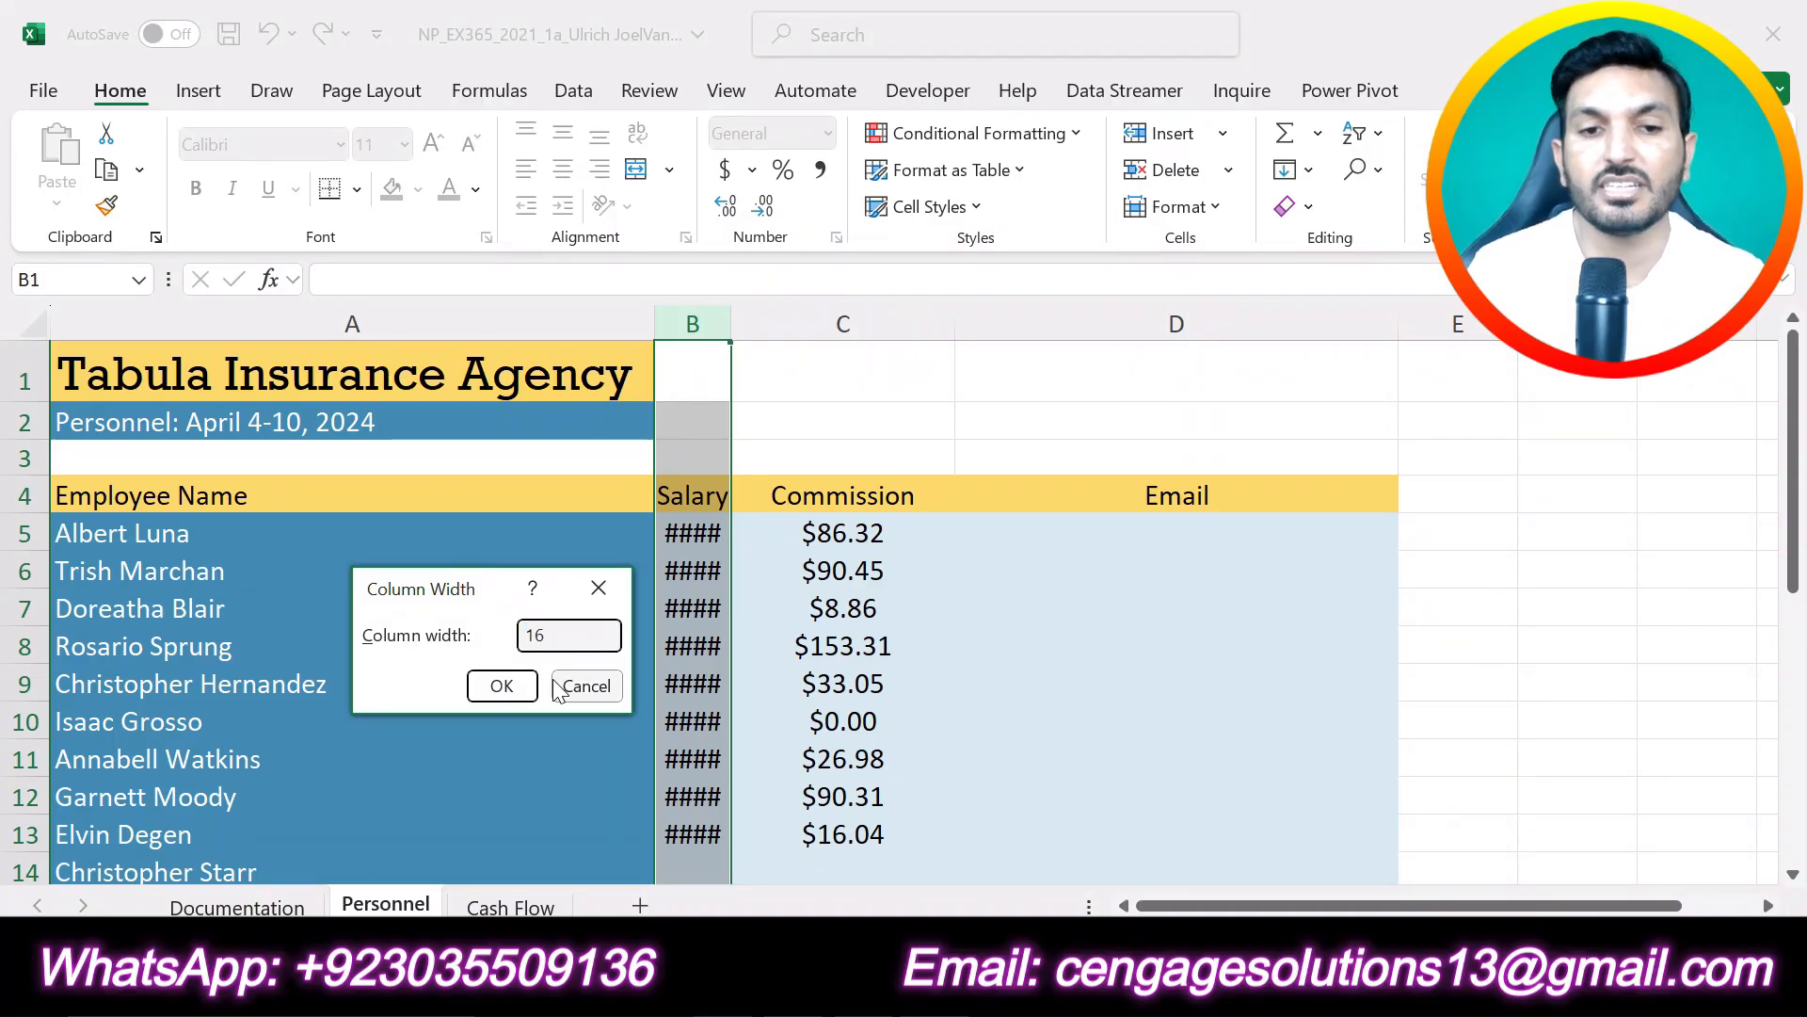
click(503, 686)
click(1092, 433)
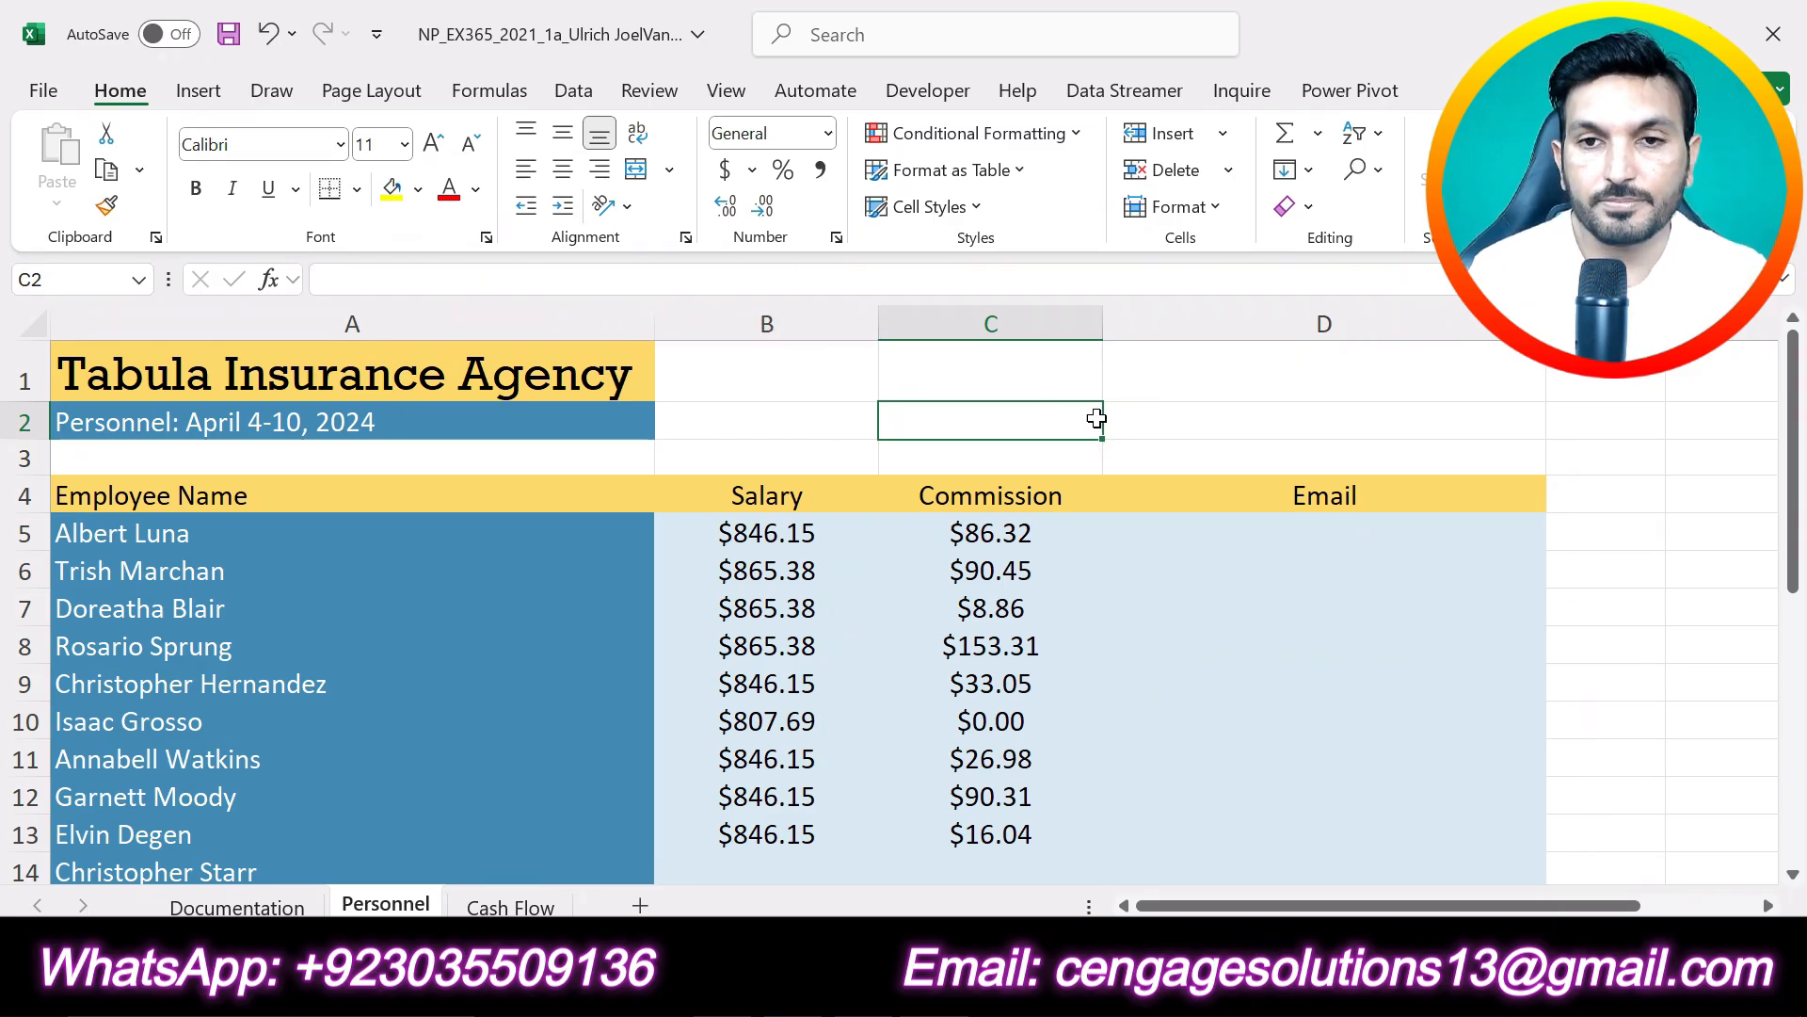
click(1131, 414)
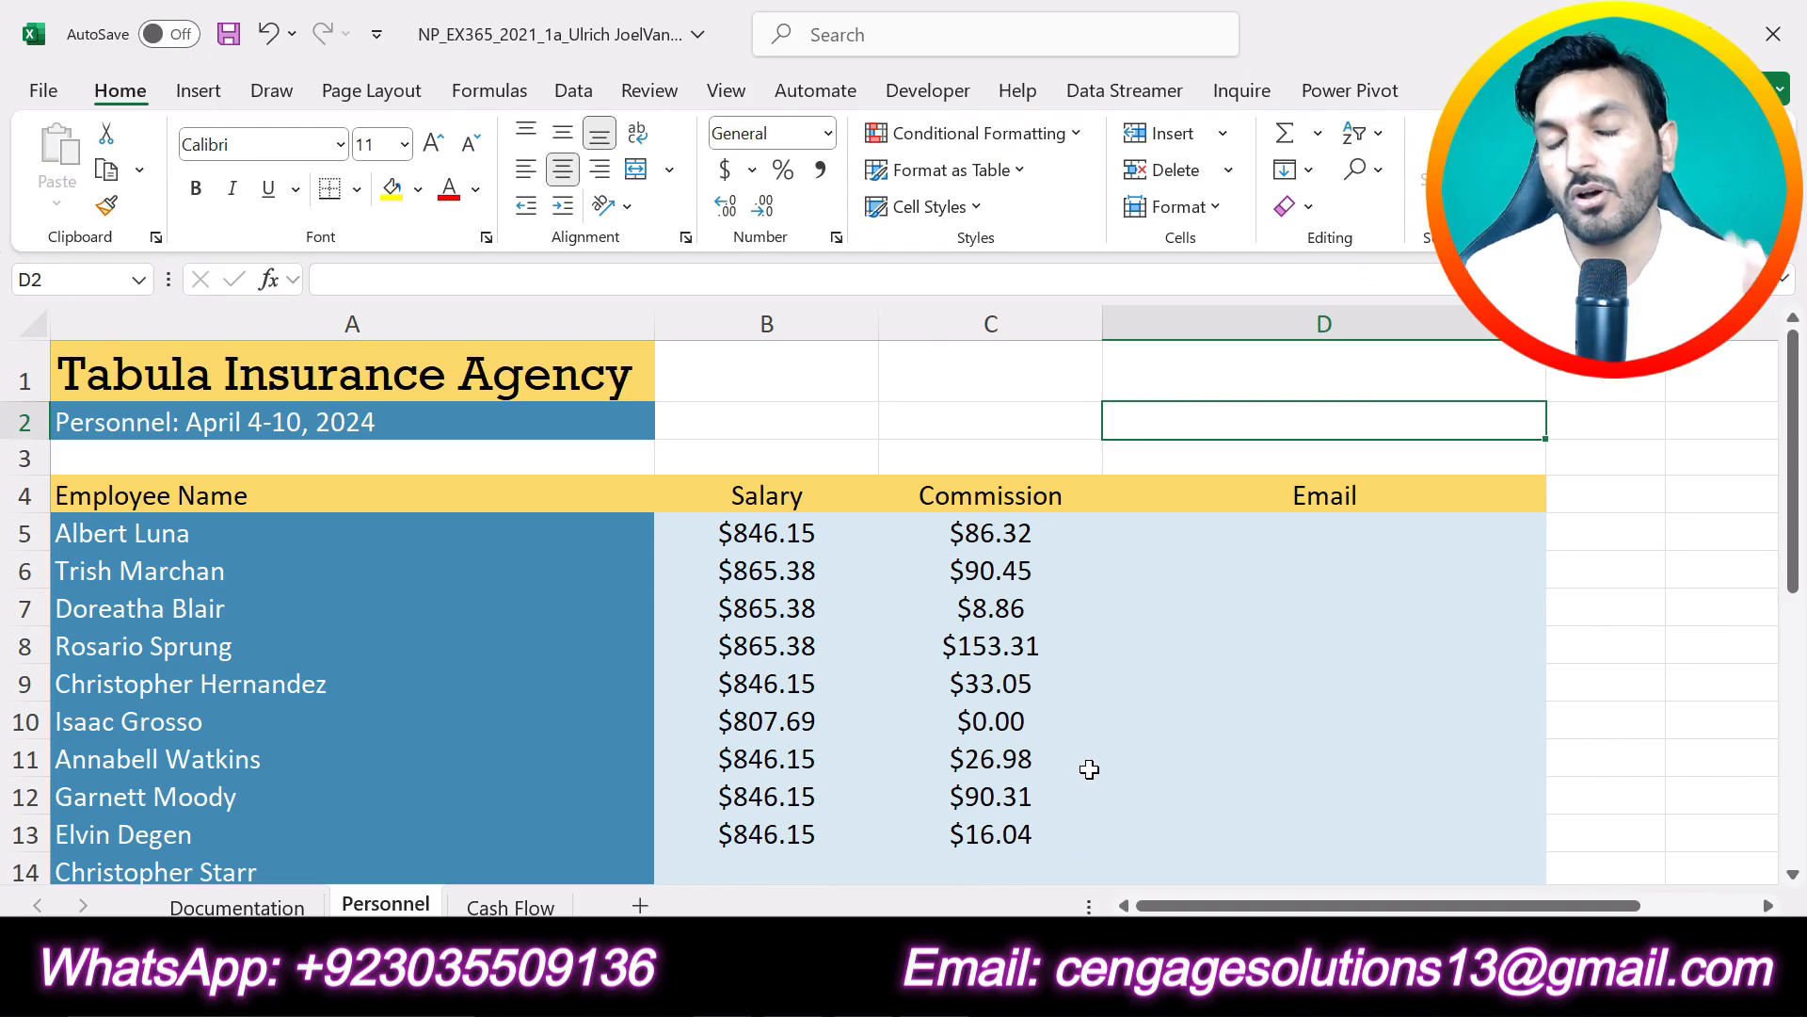
- In the Word instructions, undo the yellow highlighting of project step 3 and highlight project step 4 in yellow
key(alt+Tab)
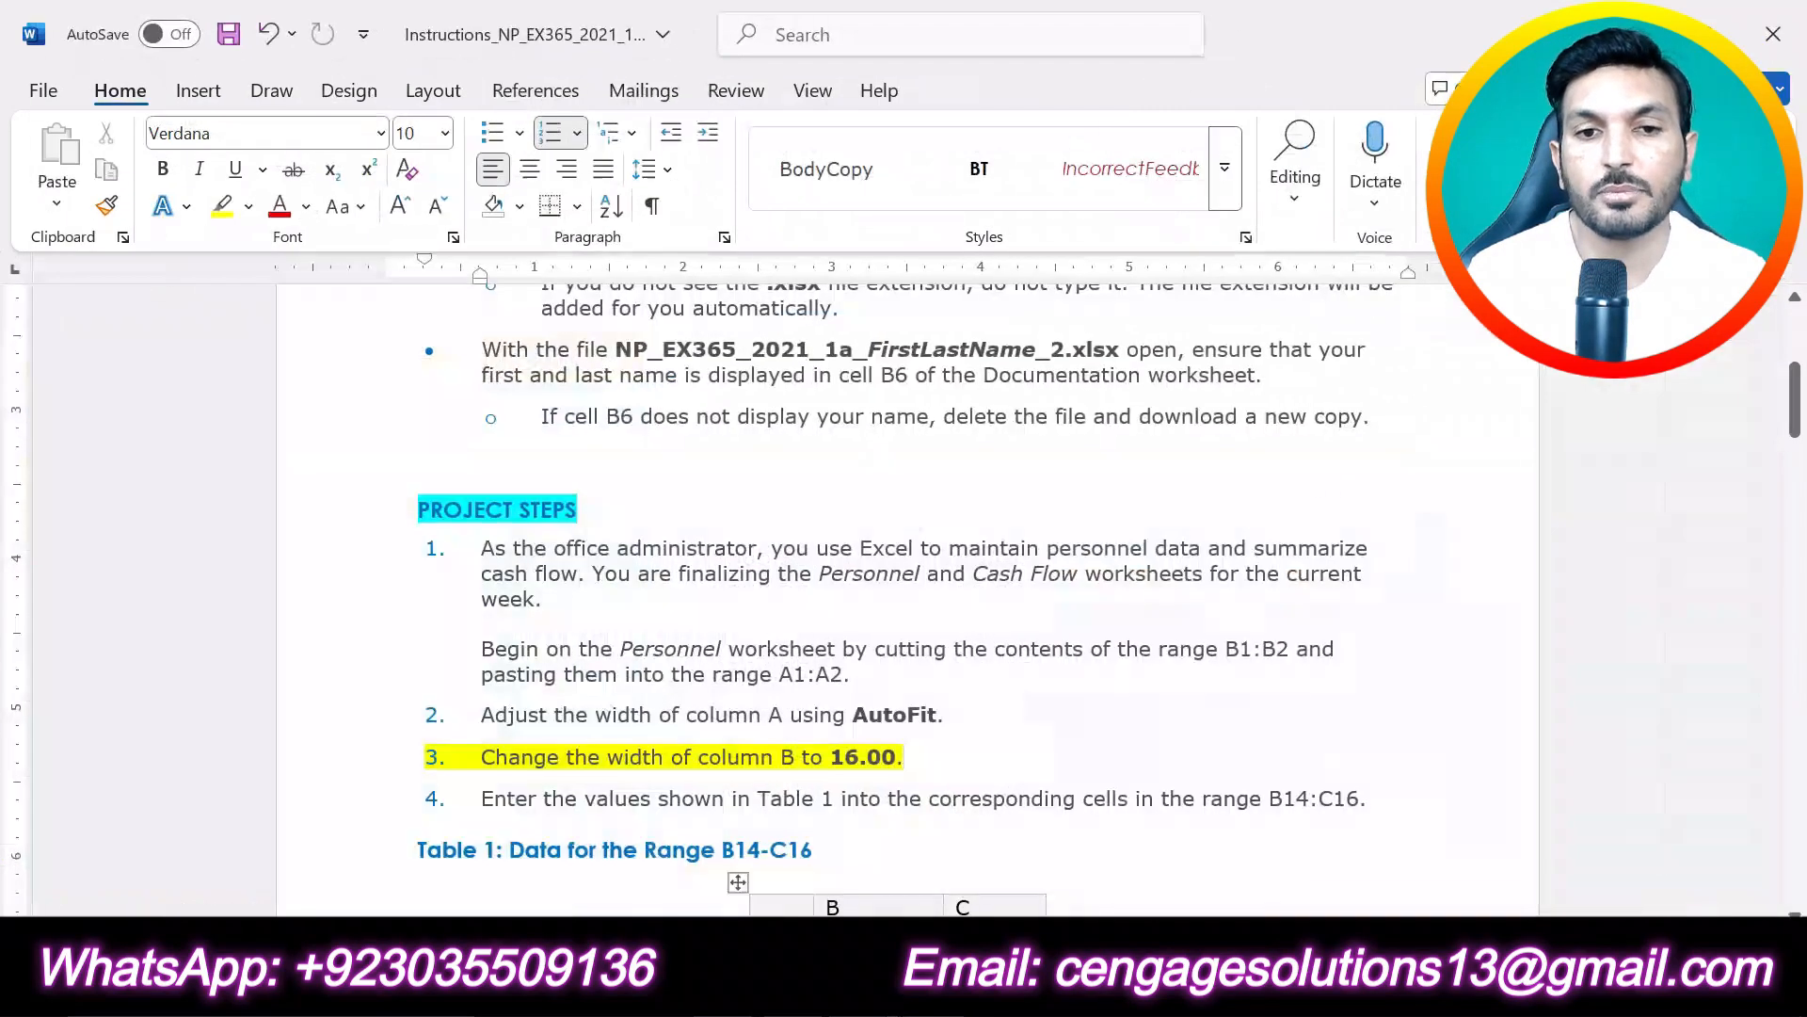
triple_click(988, 750)
key(ctrl+x)
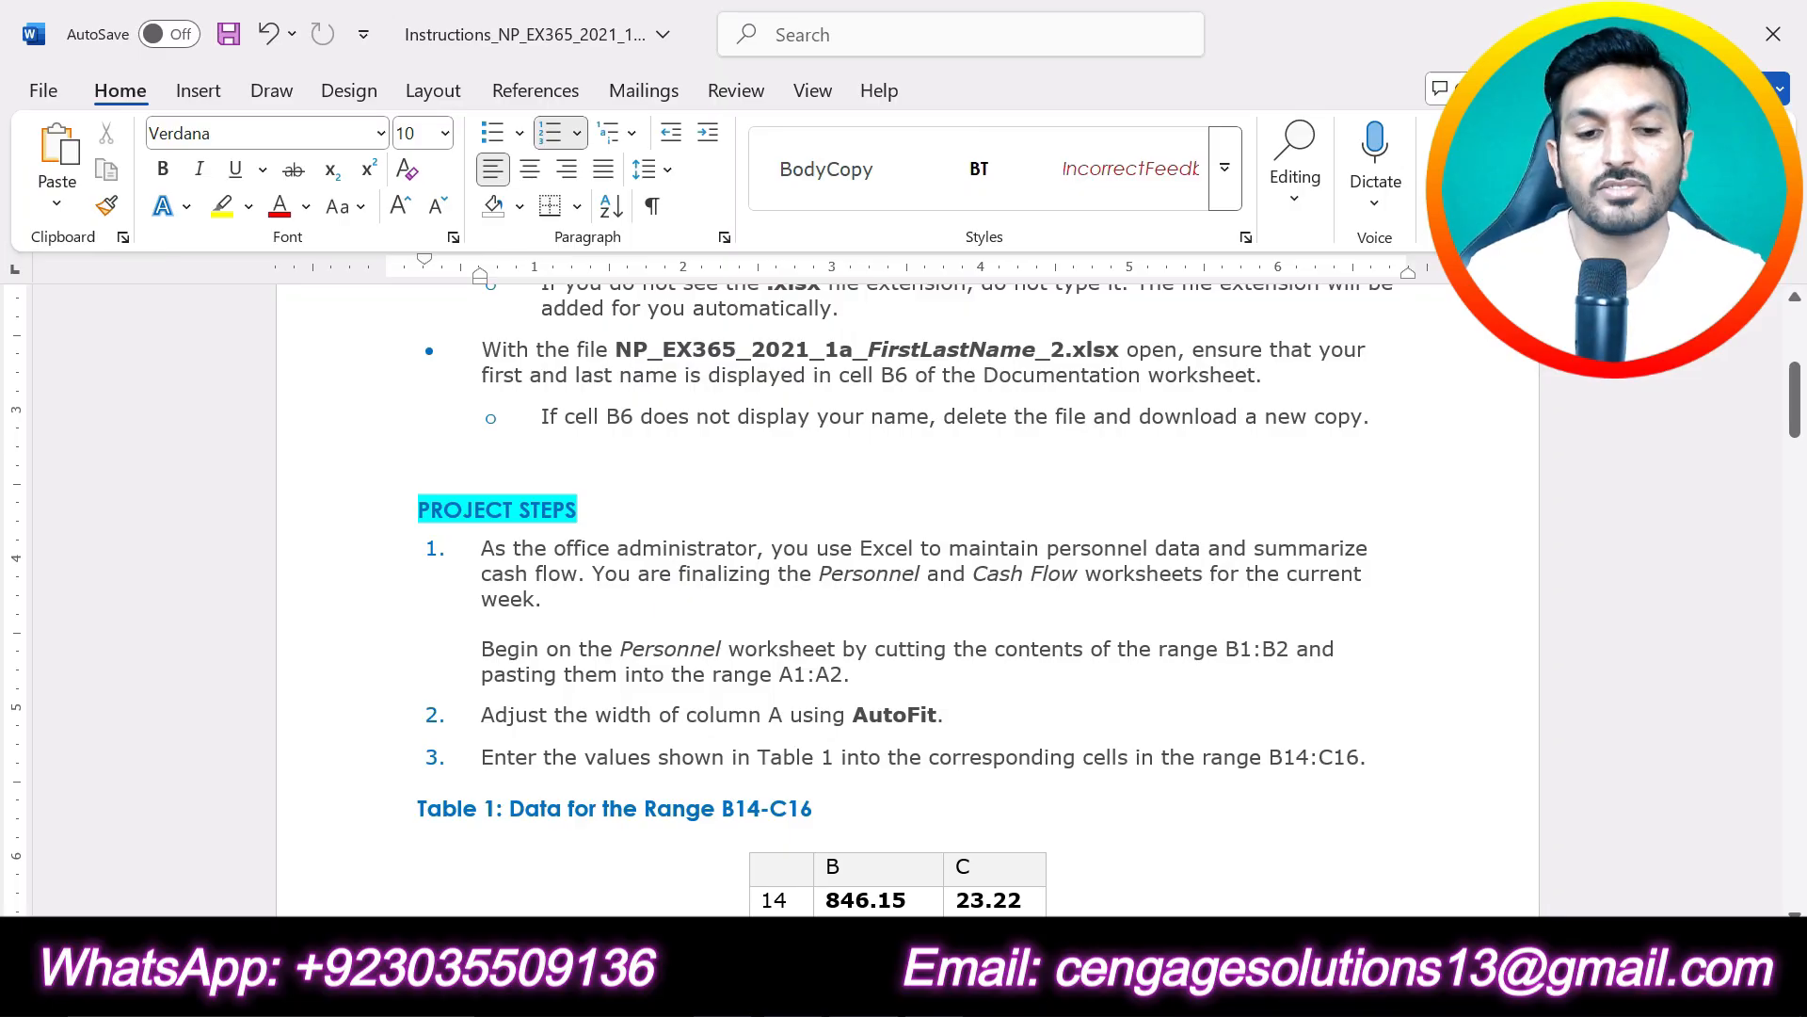
key(ctrl+z)
scroll(1109, 764, down, 2)
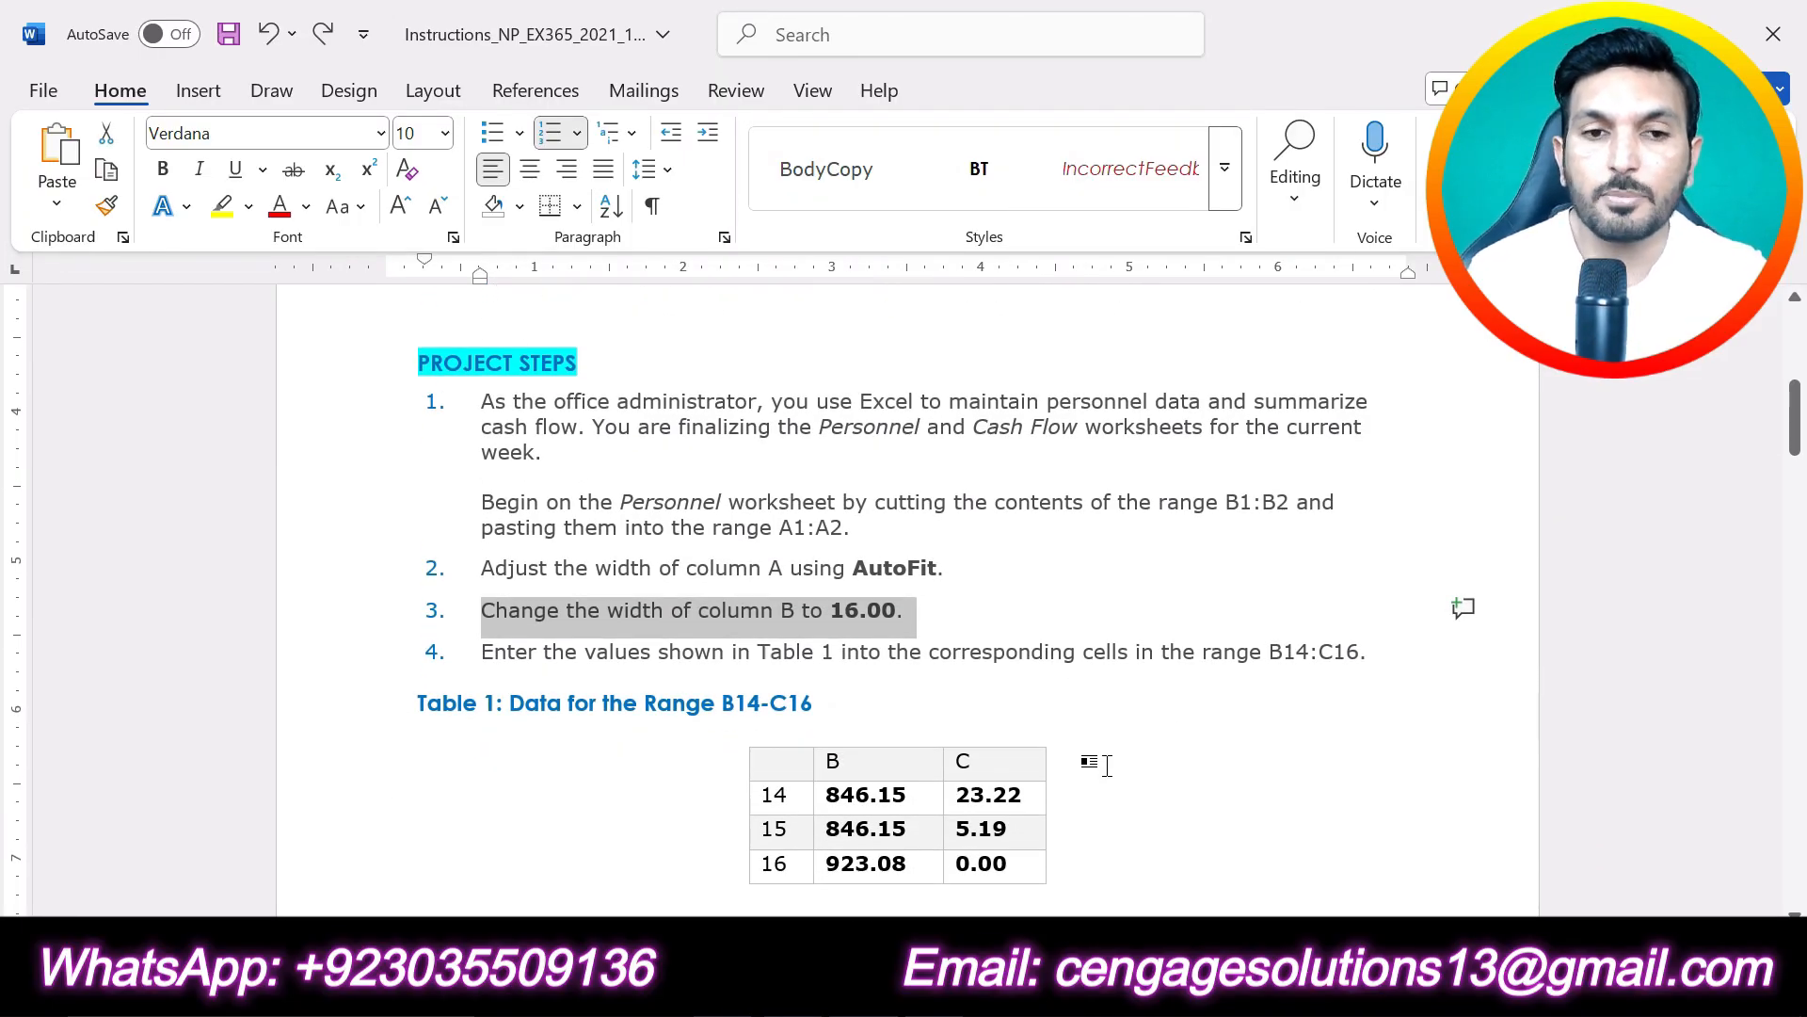
click(1197, 709)
drag(1376, 657, 480, 656)
click(473, 610)
click(807, 666)
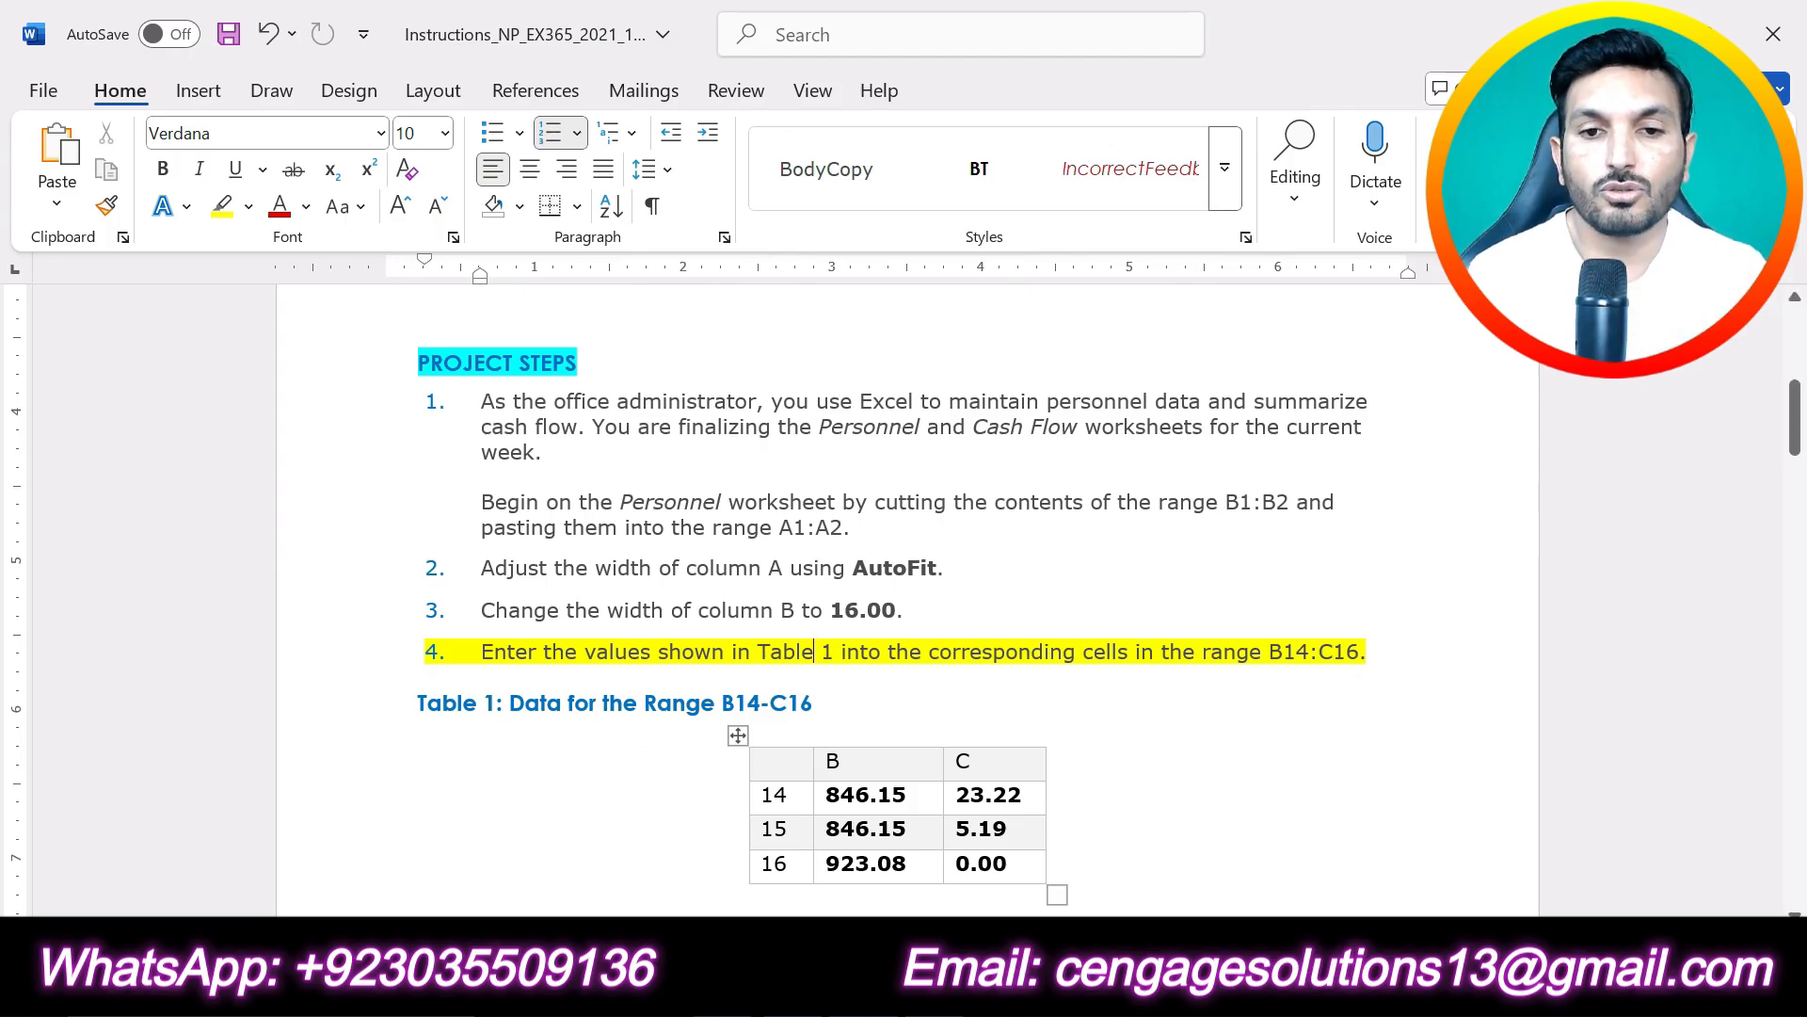
- Copy the row 14 column B value, 846.15, from Table 1 in Word into cell B14 of the Excel Personnel worksheet
click(870, 766)
click(1016, 765)
drag(932, 795, 824, 796)
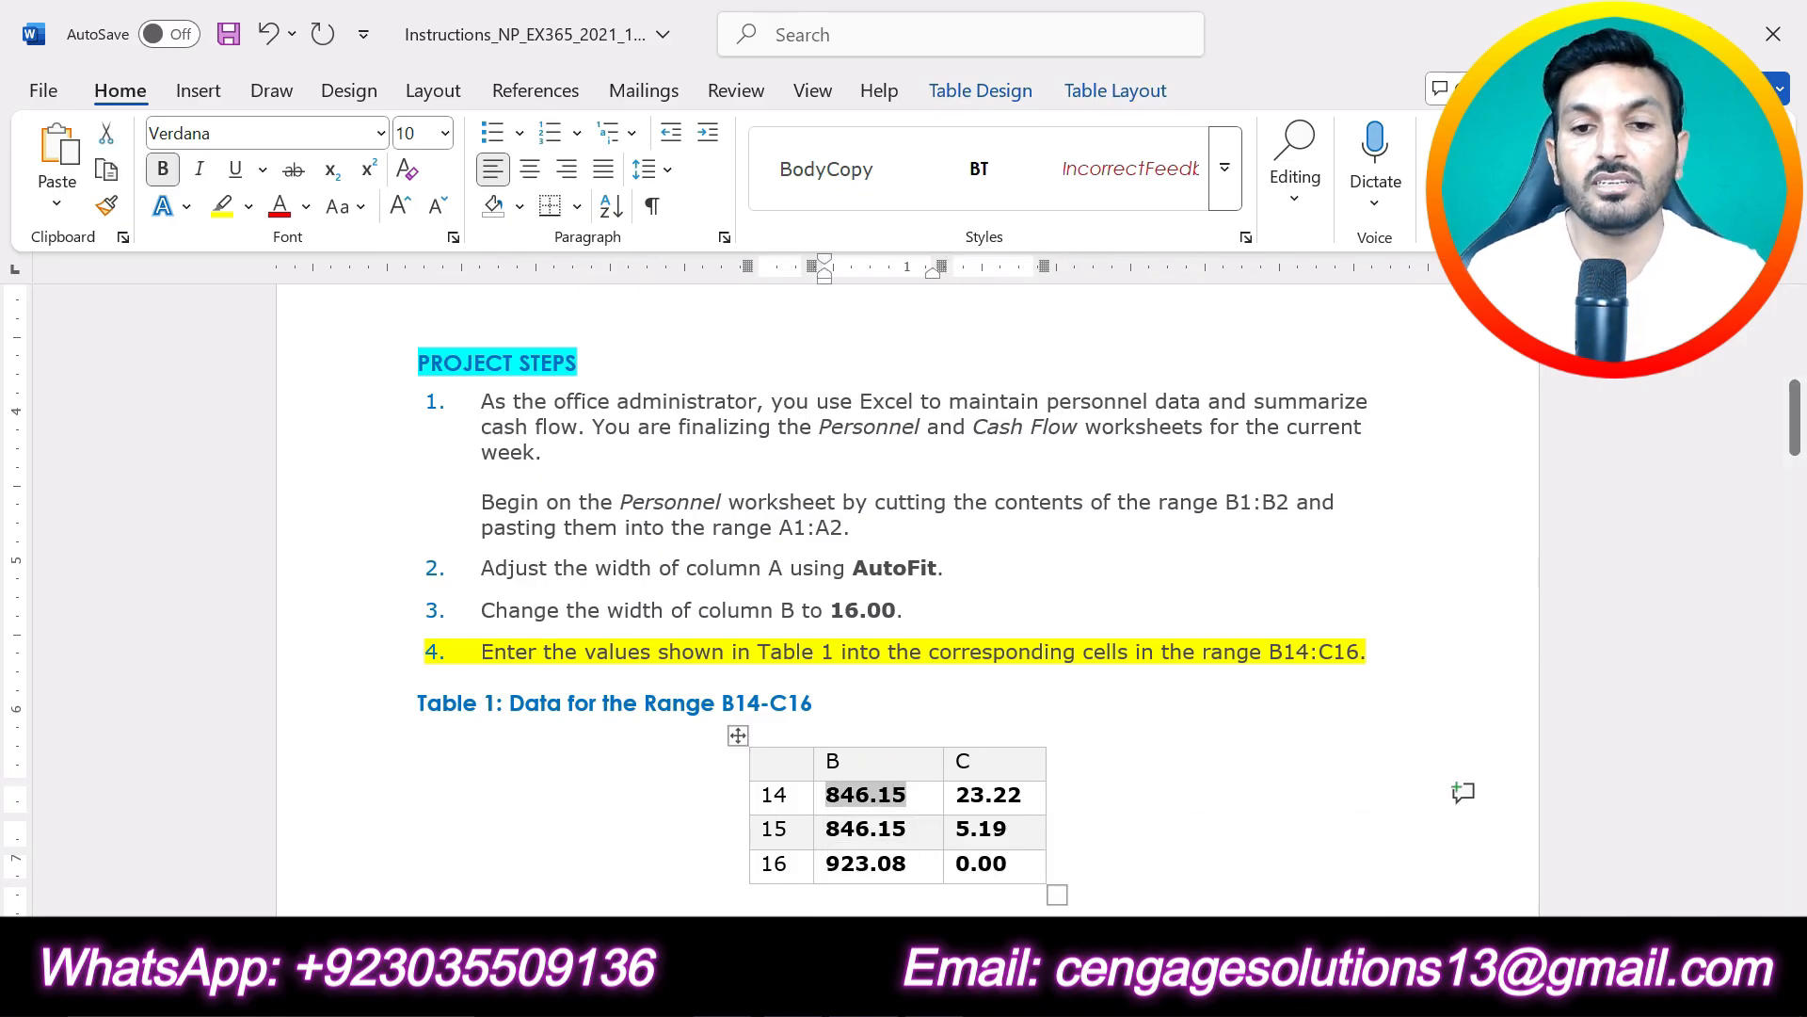
key(alt+Tab)
scroll(868, 767, down, 2)
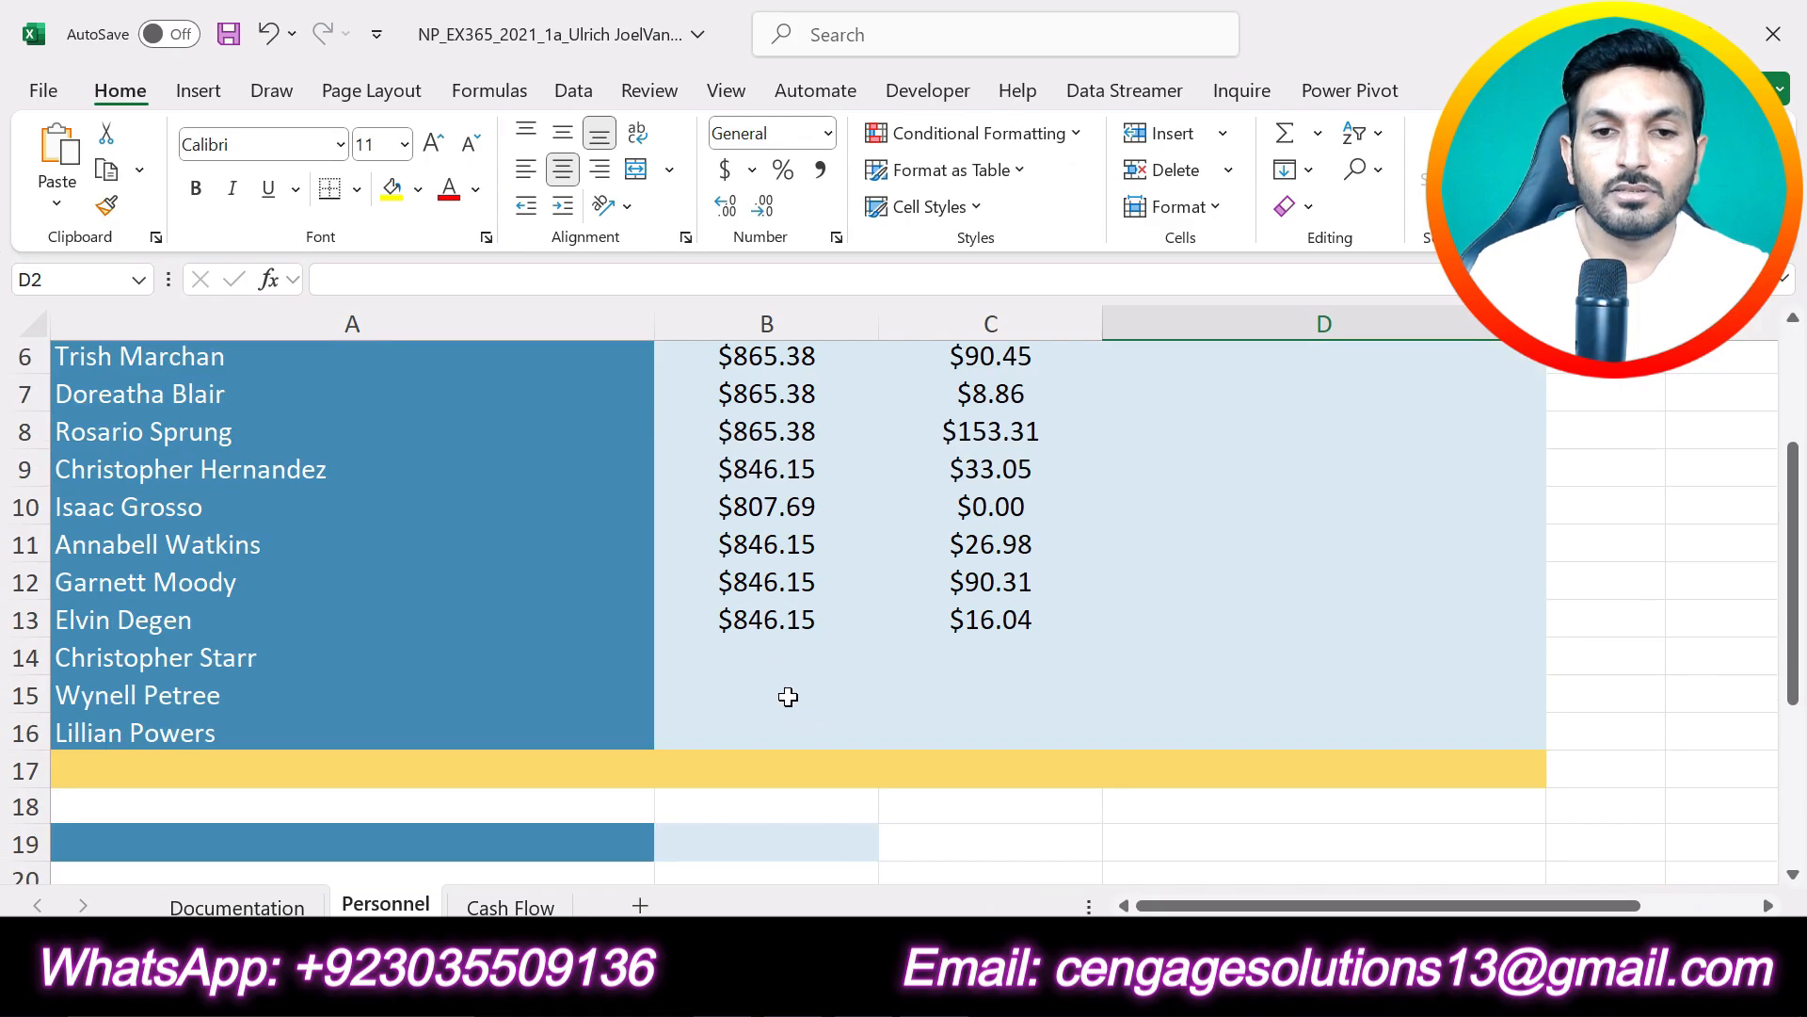
click(769, 638)
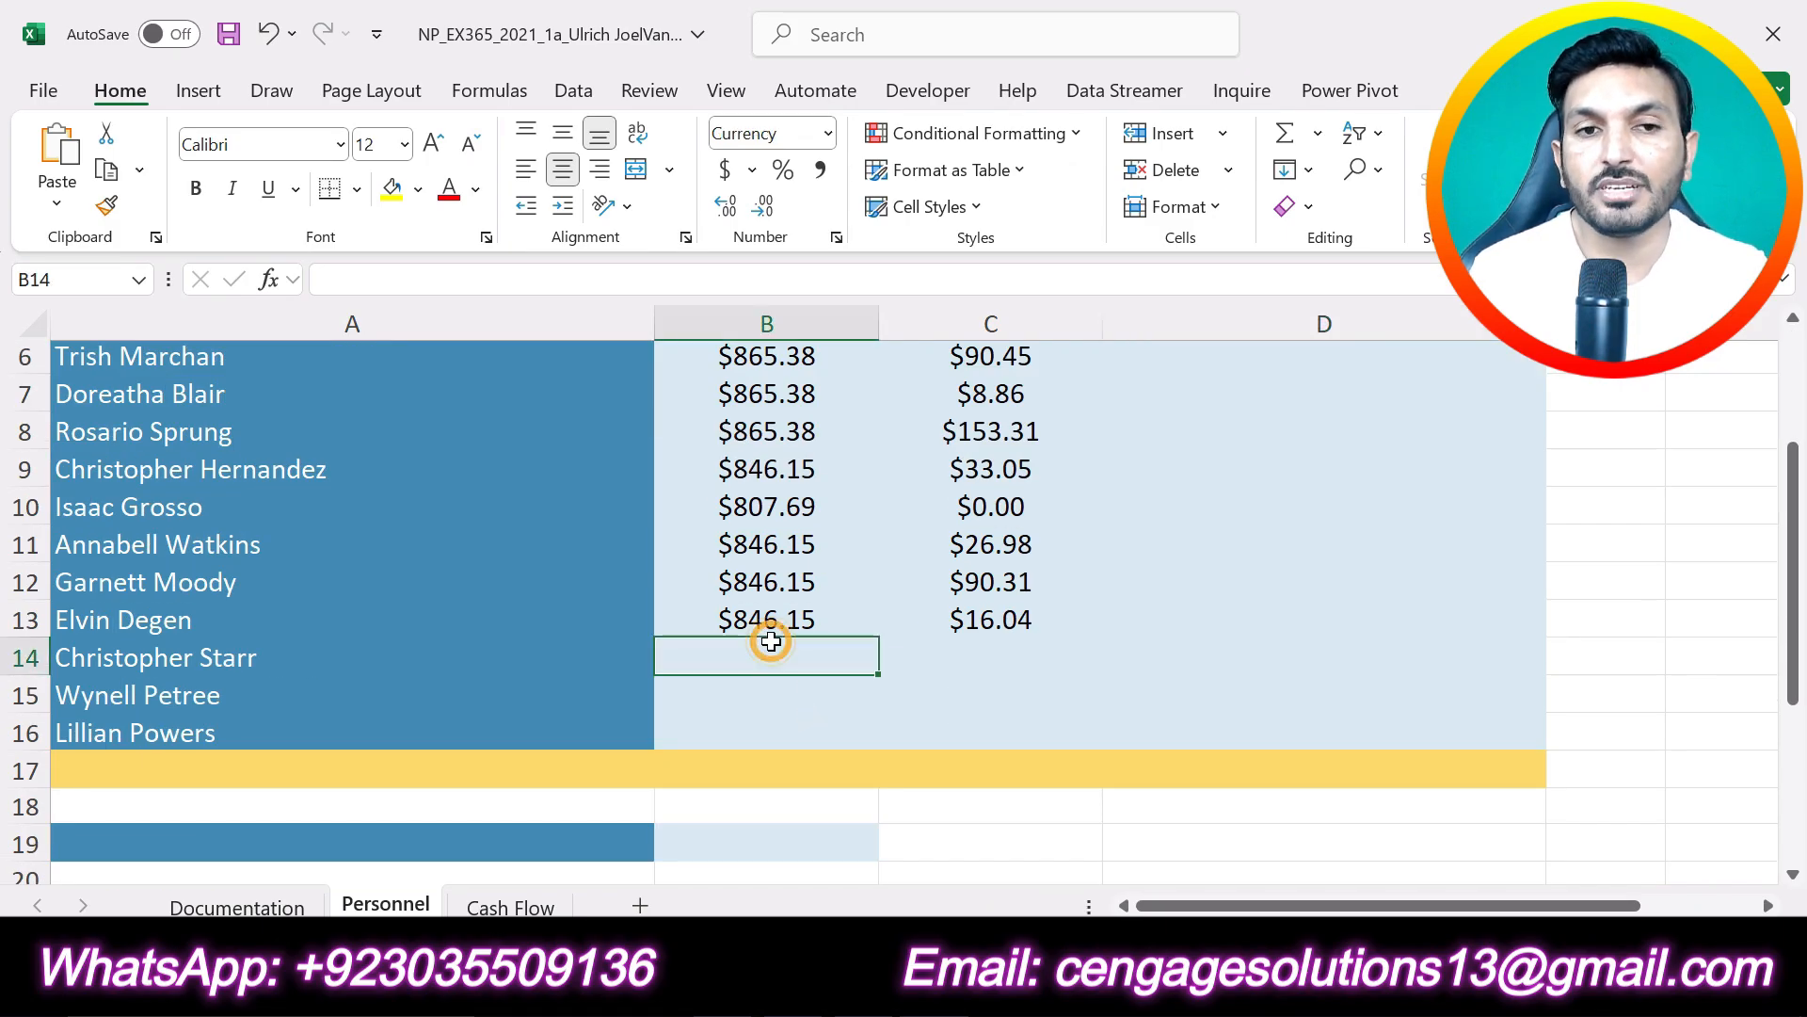
click(426, 278)
key(ctrl+v)
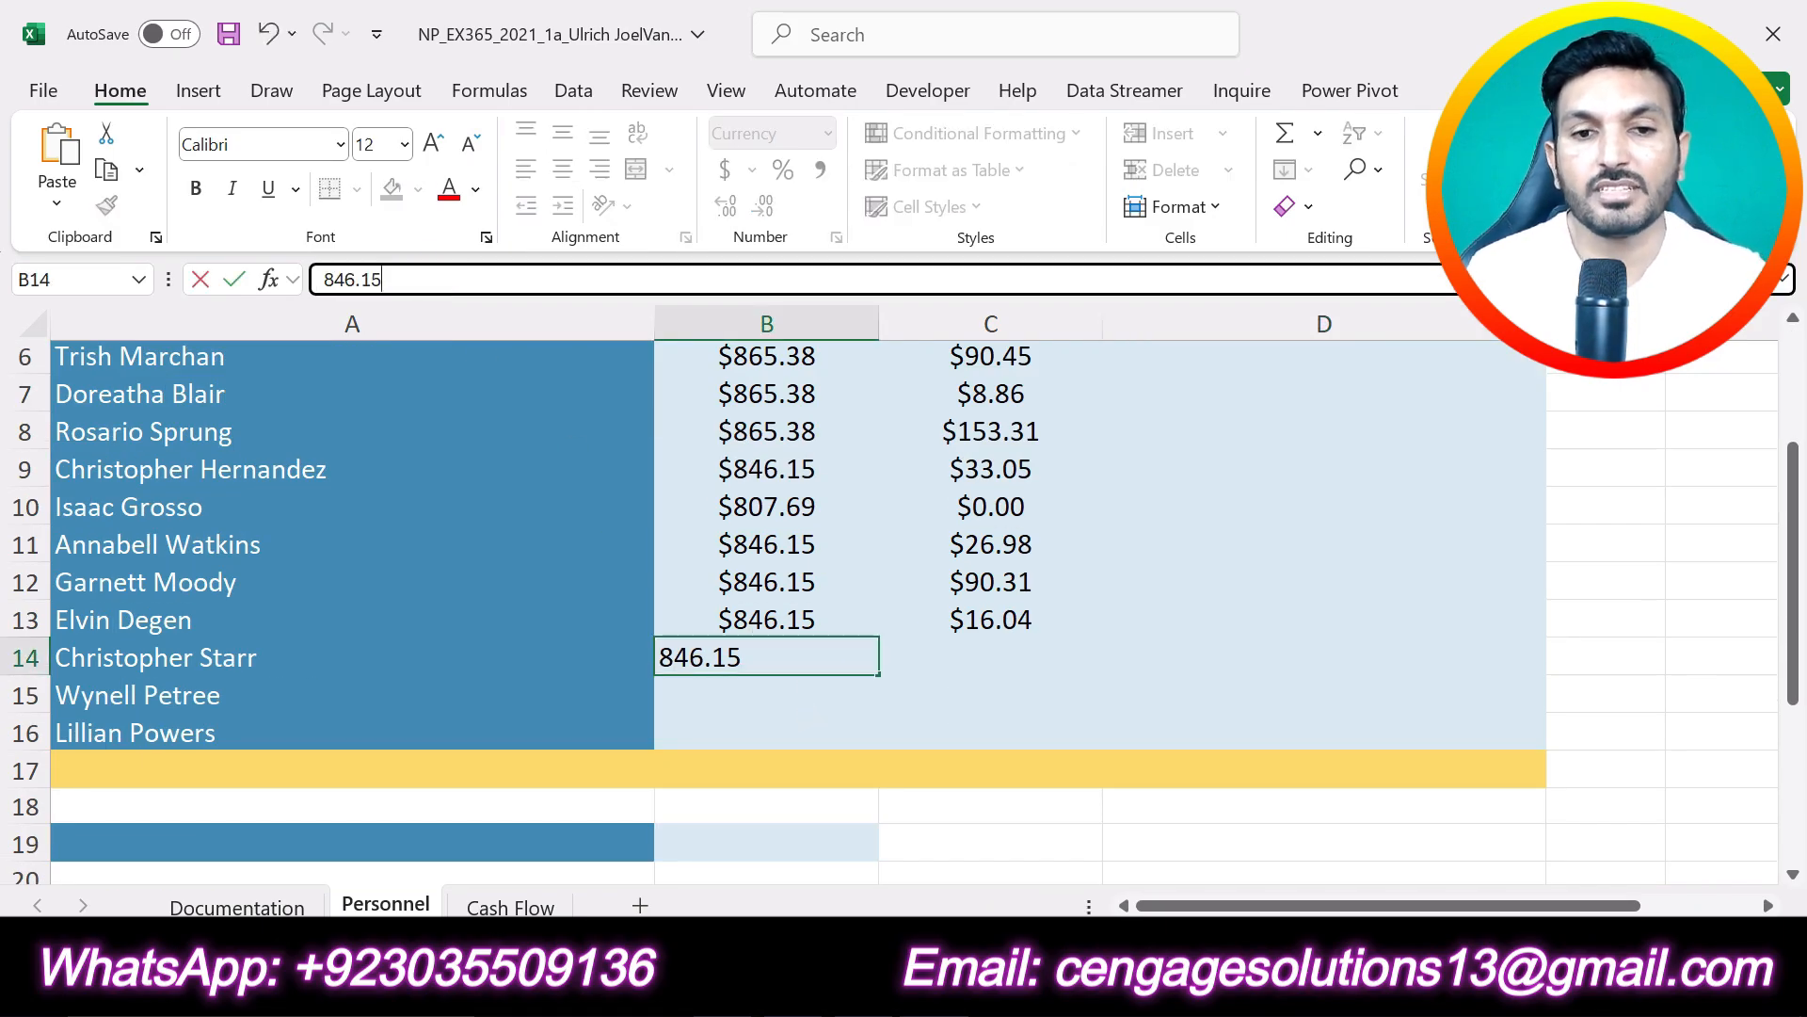
click(235, 281)
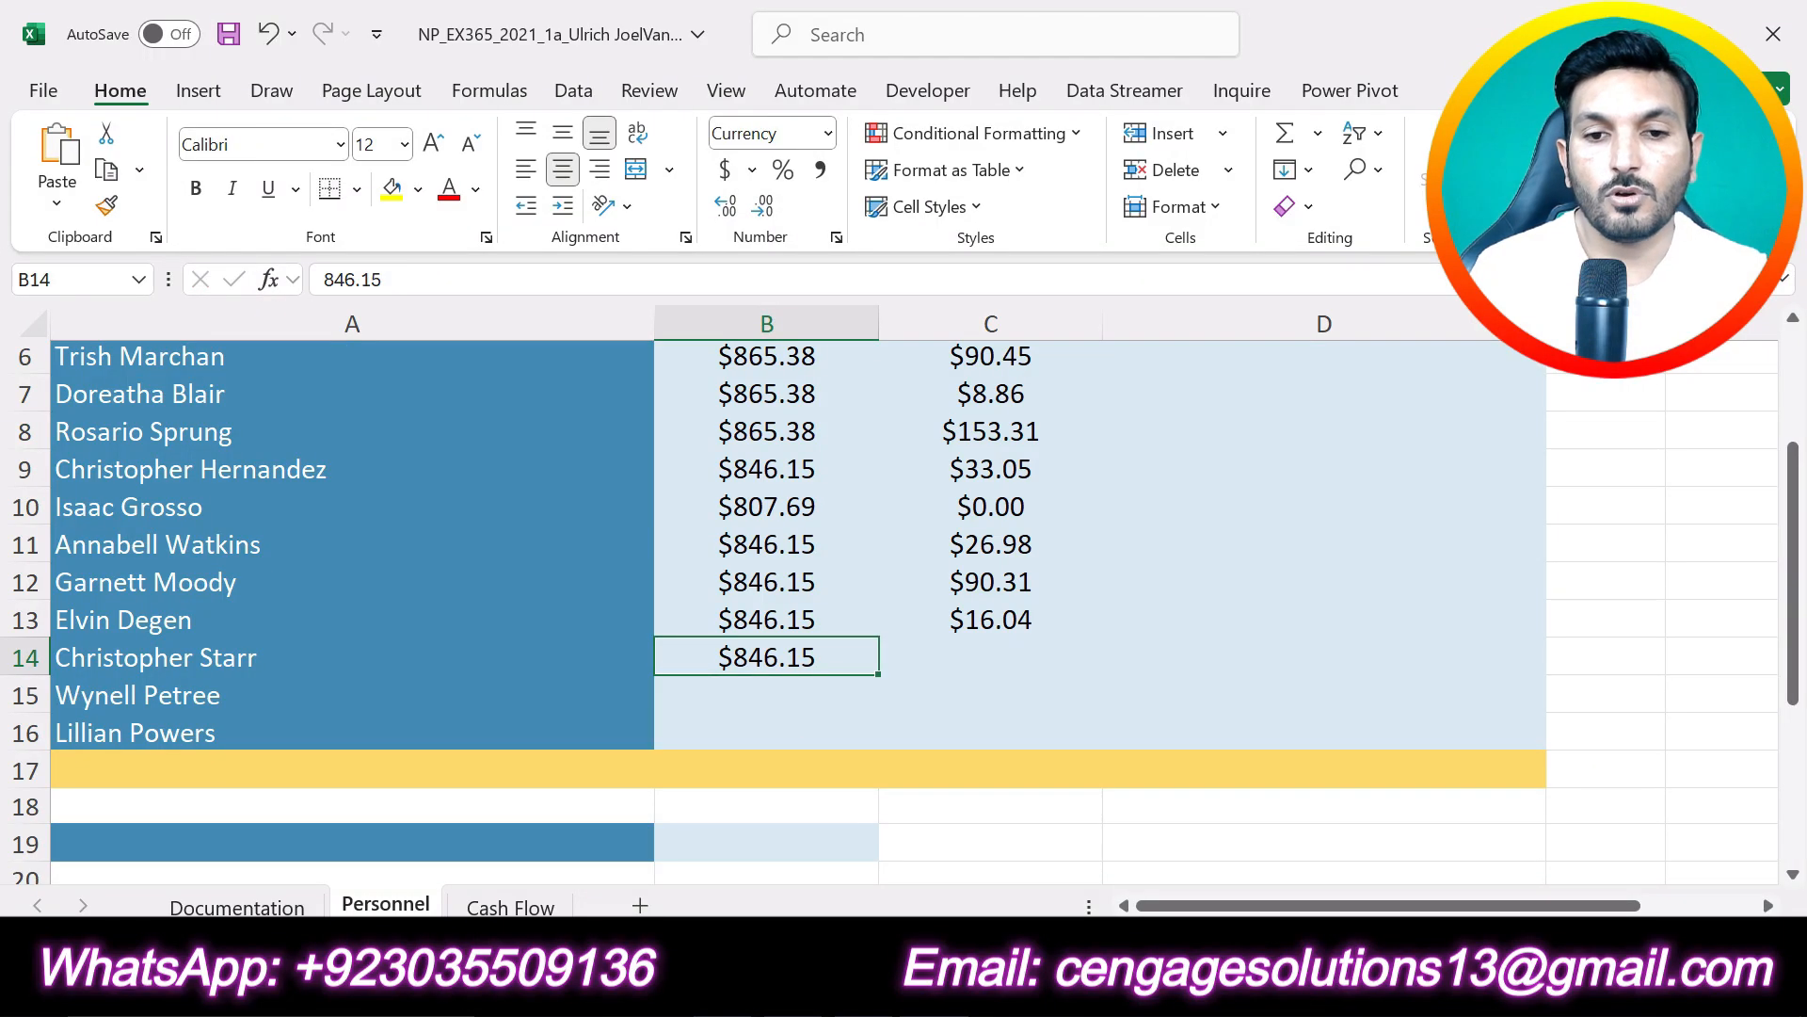
- Copy the row 15 column B value, 846.15, from Table 1 in Word into cell B15 of the Excel Personnel worksheet
key(alt+Tab)
triple_click(915, 834)
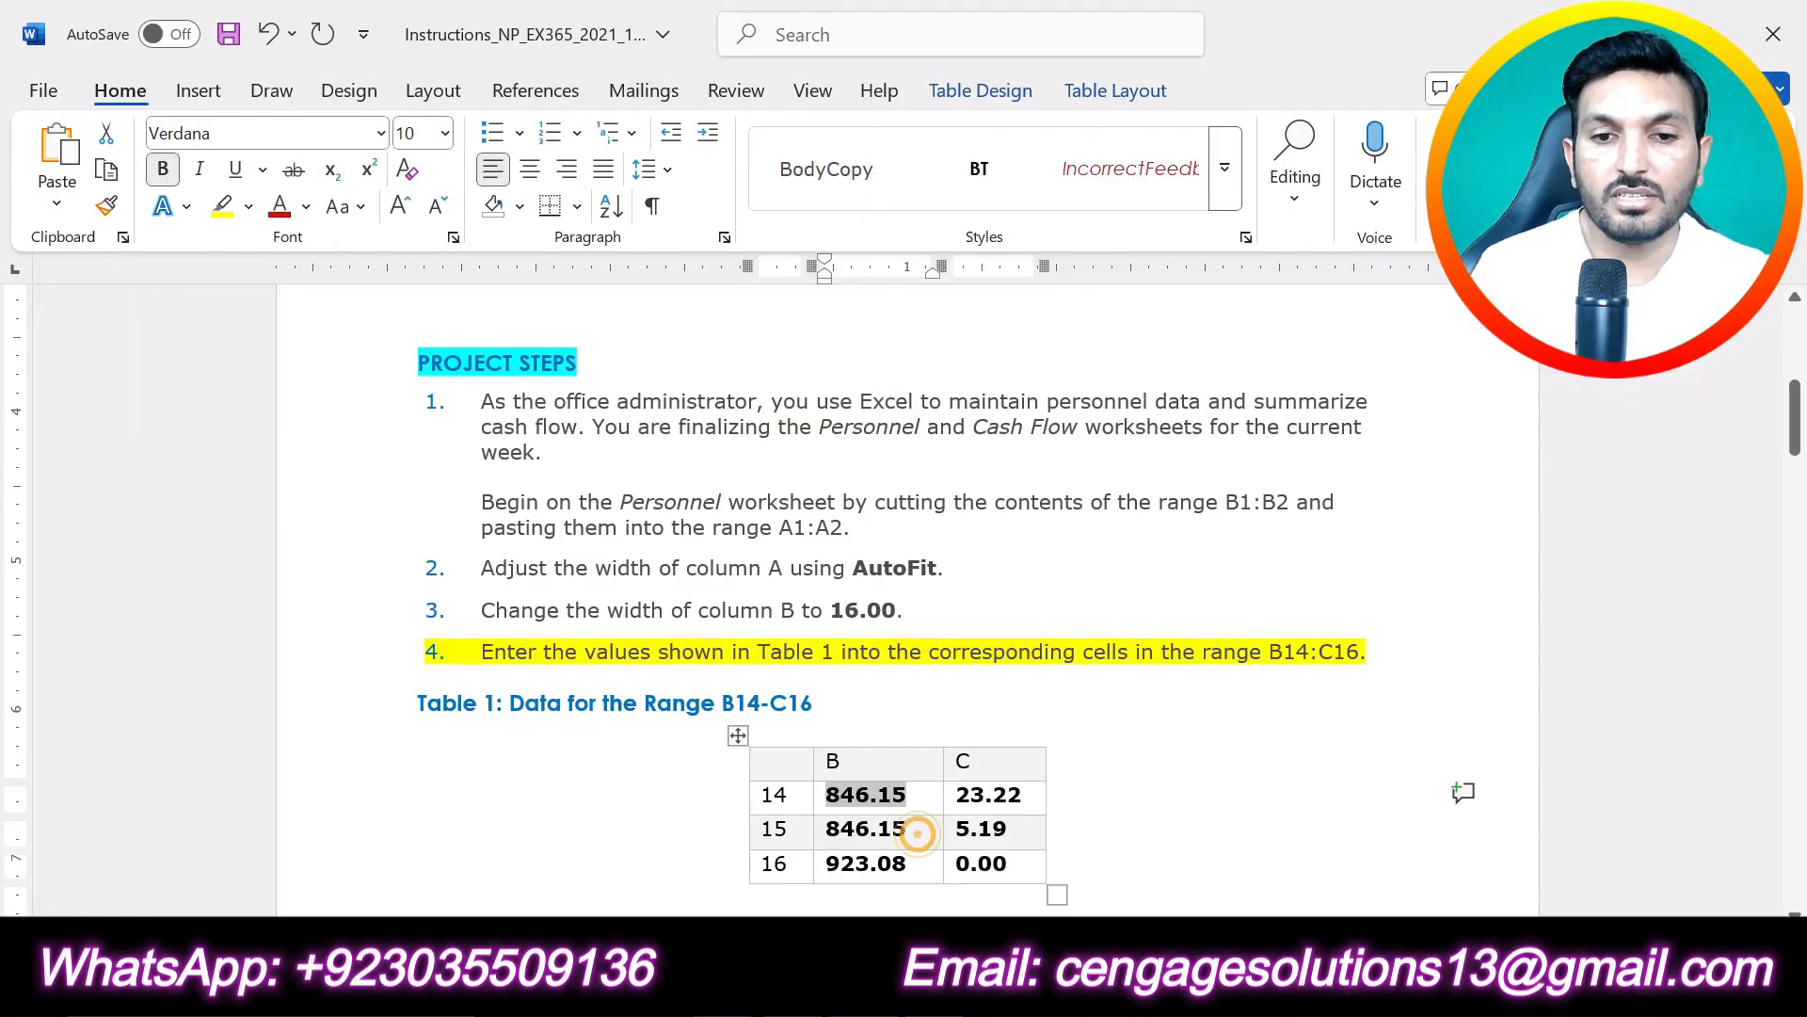
drag(826, 829, 907, 829)
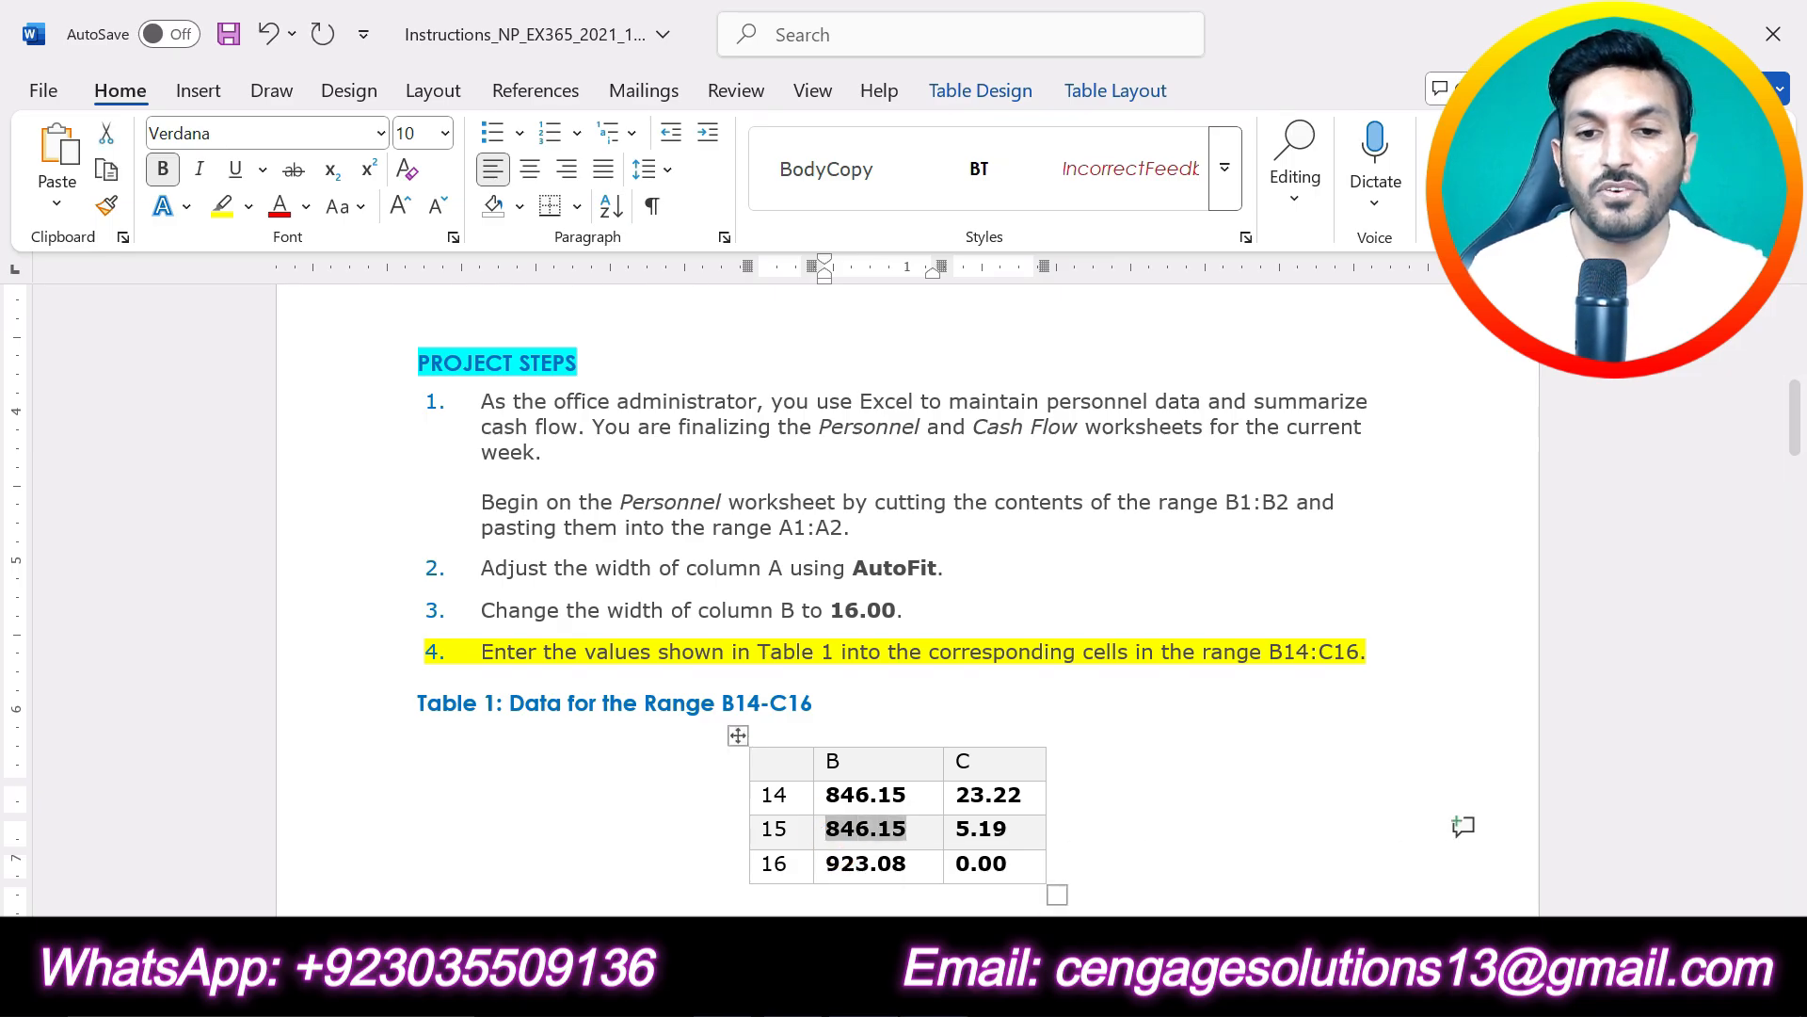
key(alt+Tab)
click(751, 703)
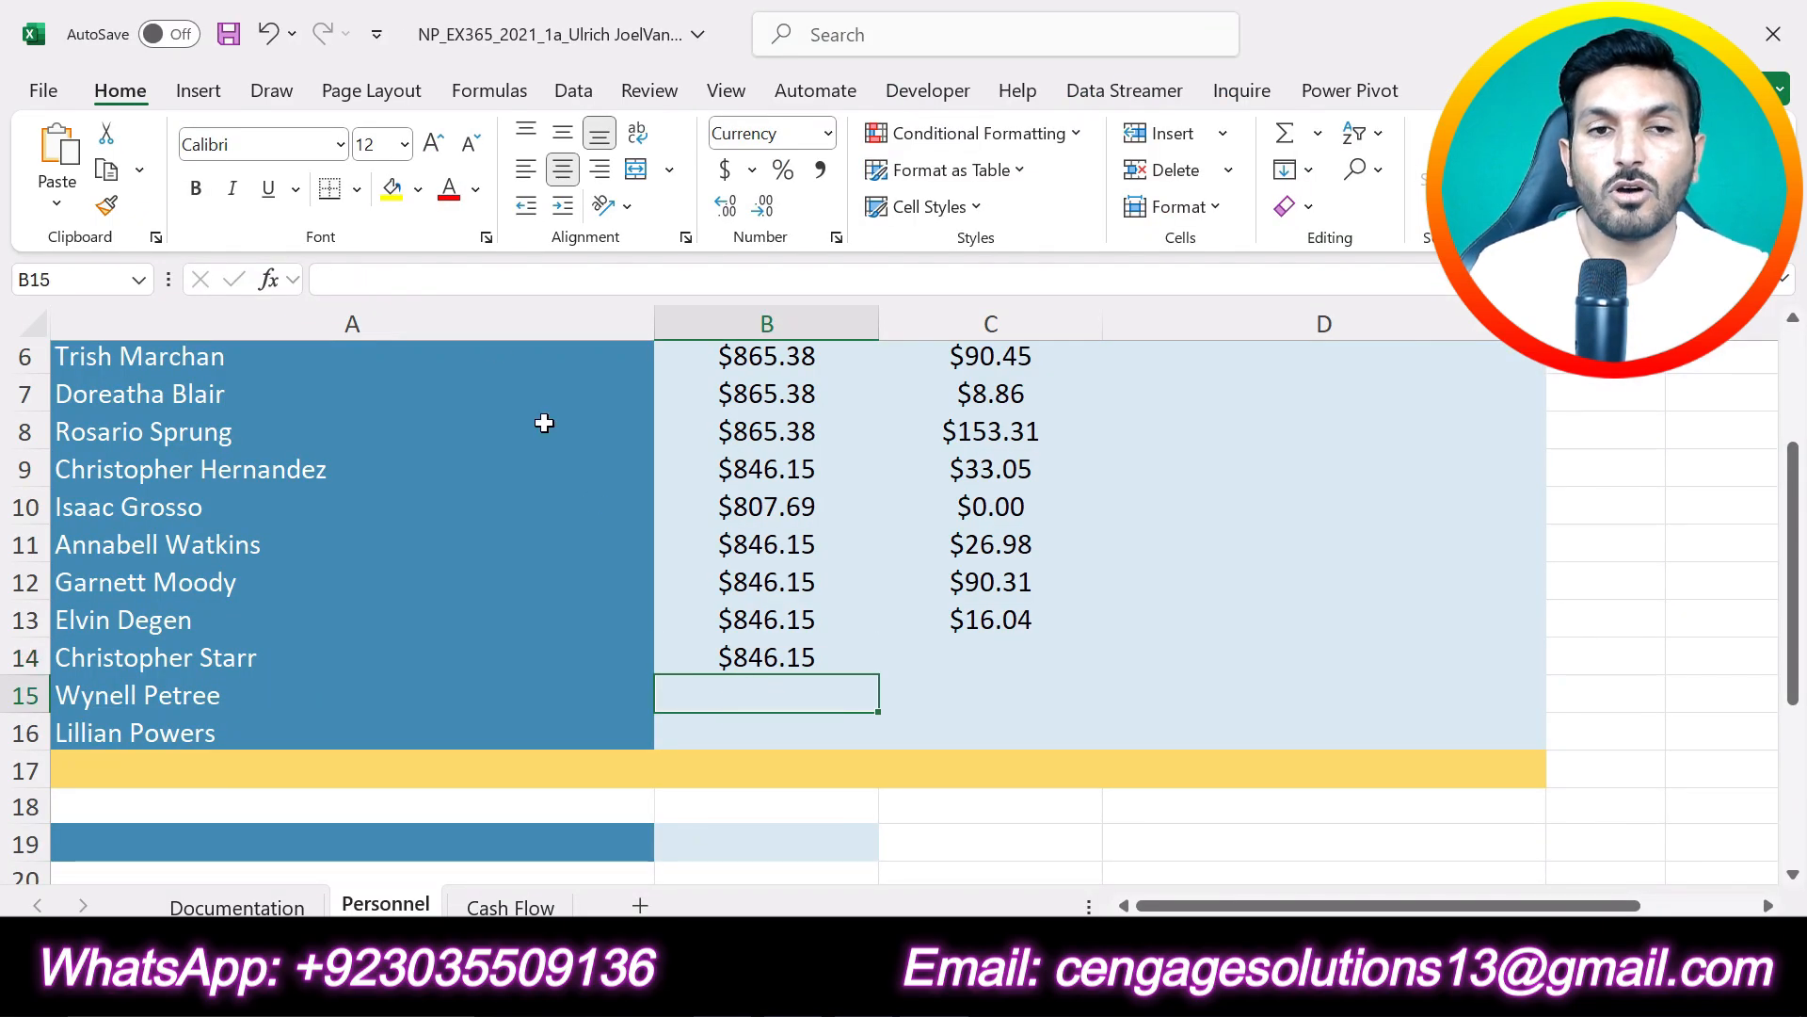
click(392, 279)
key(ctrl+v)
click(242, 279)
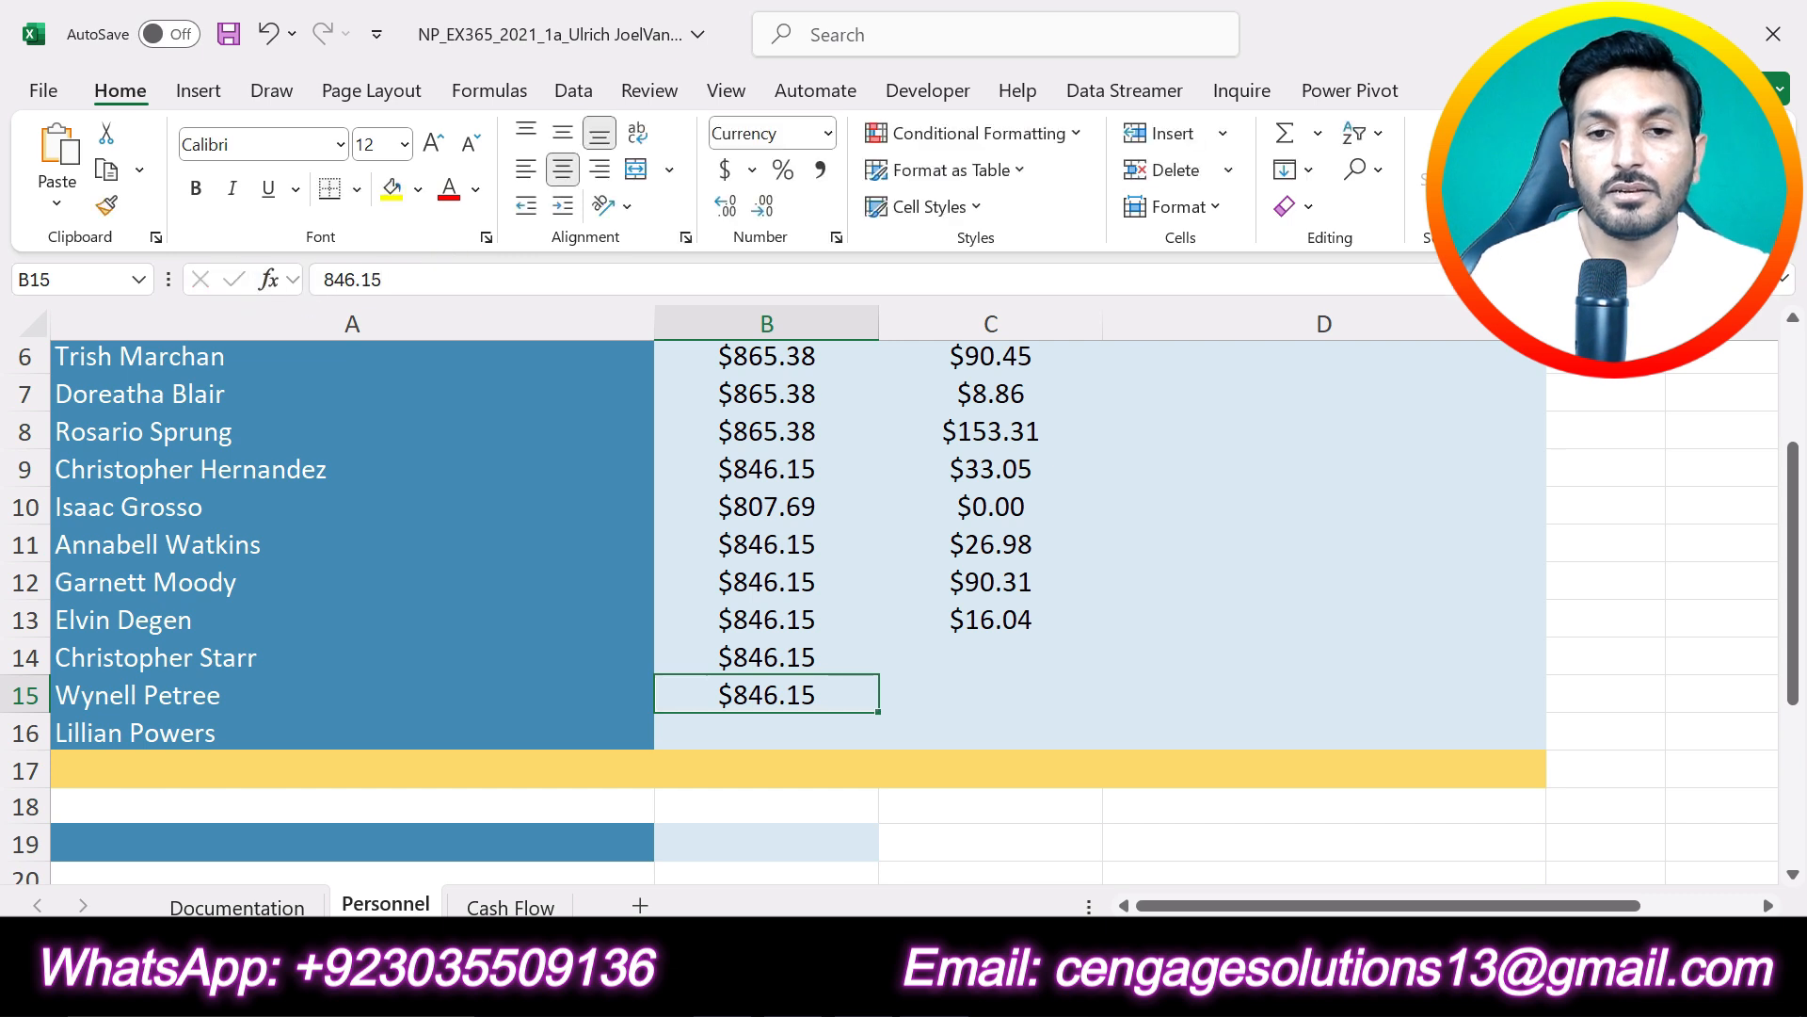
- Copy the row 16 column B value, 923.08, from Table 1 in Word into cell B16 of the Excel Personnel worksheet
key(alt+Tab)
double_click(861, 864)
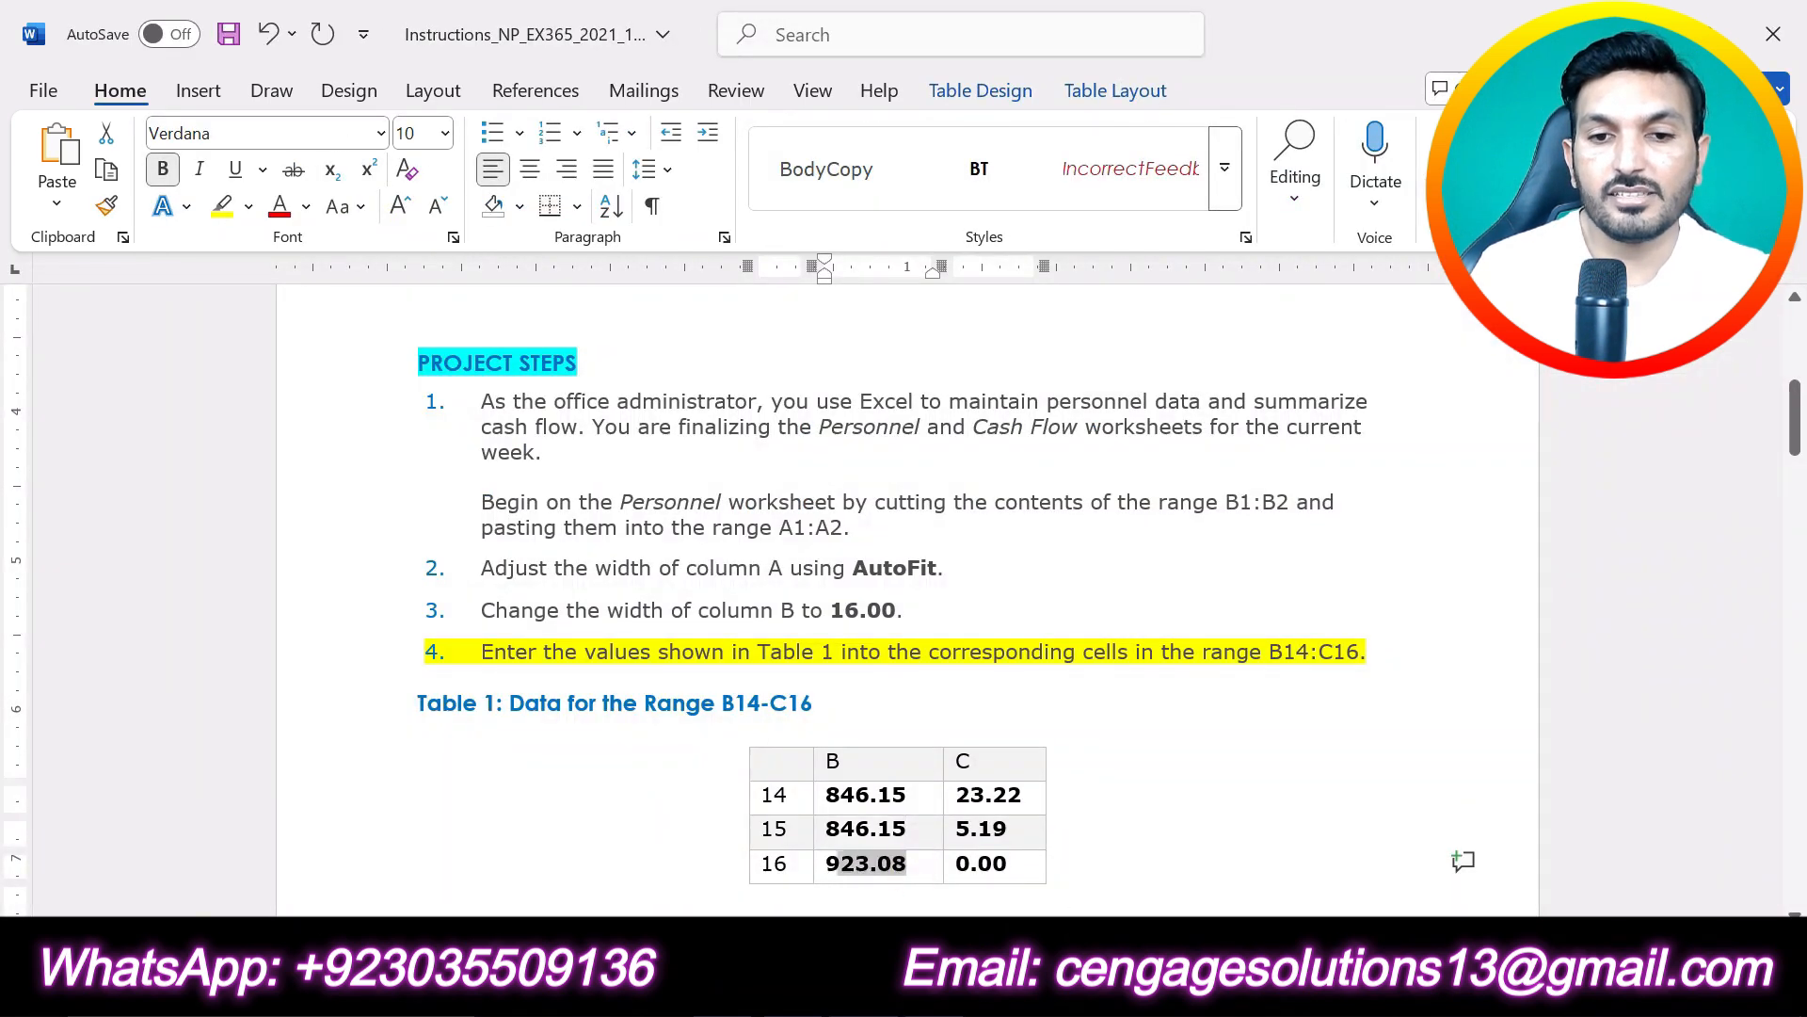
key(alt+Tab)
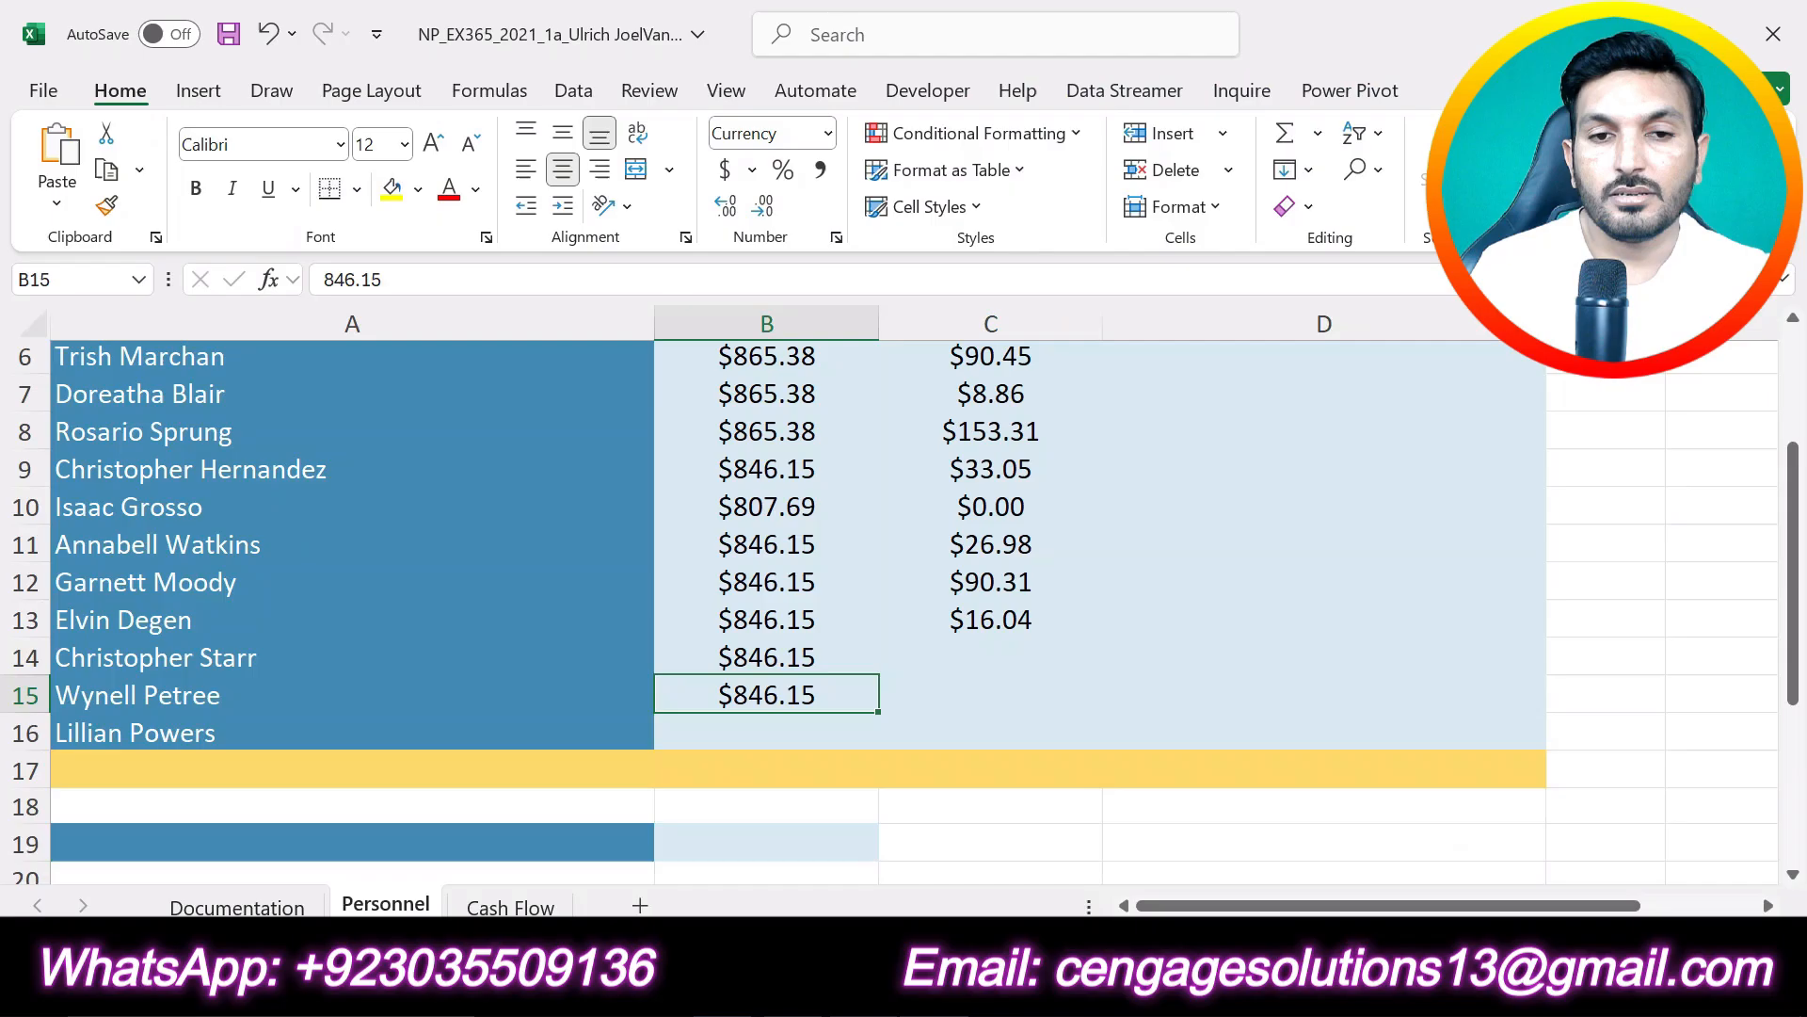
click(763, 730)
text(923.08)
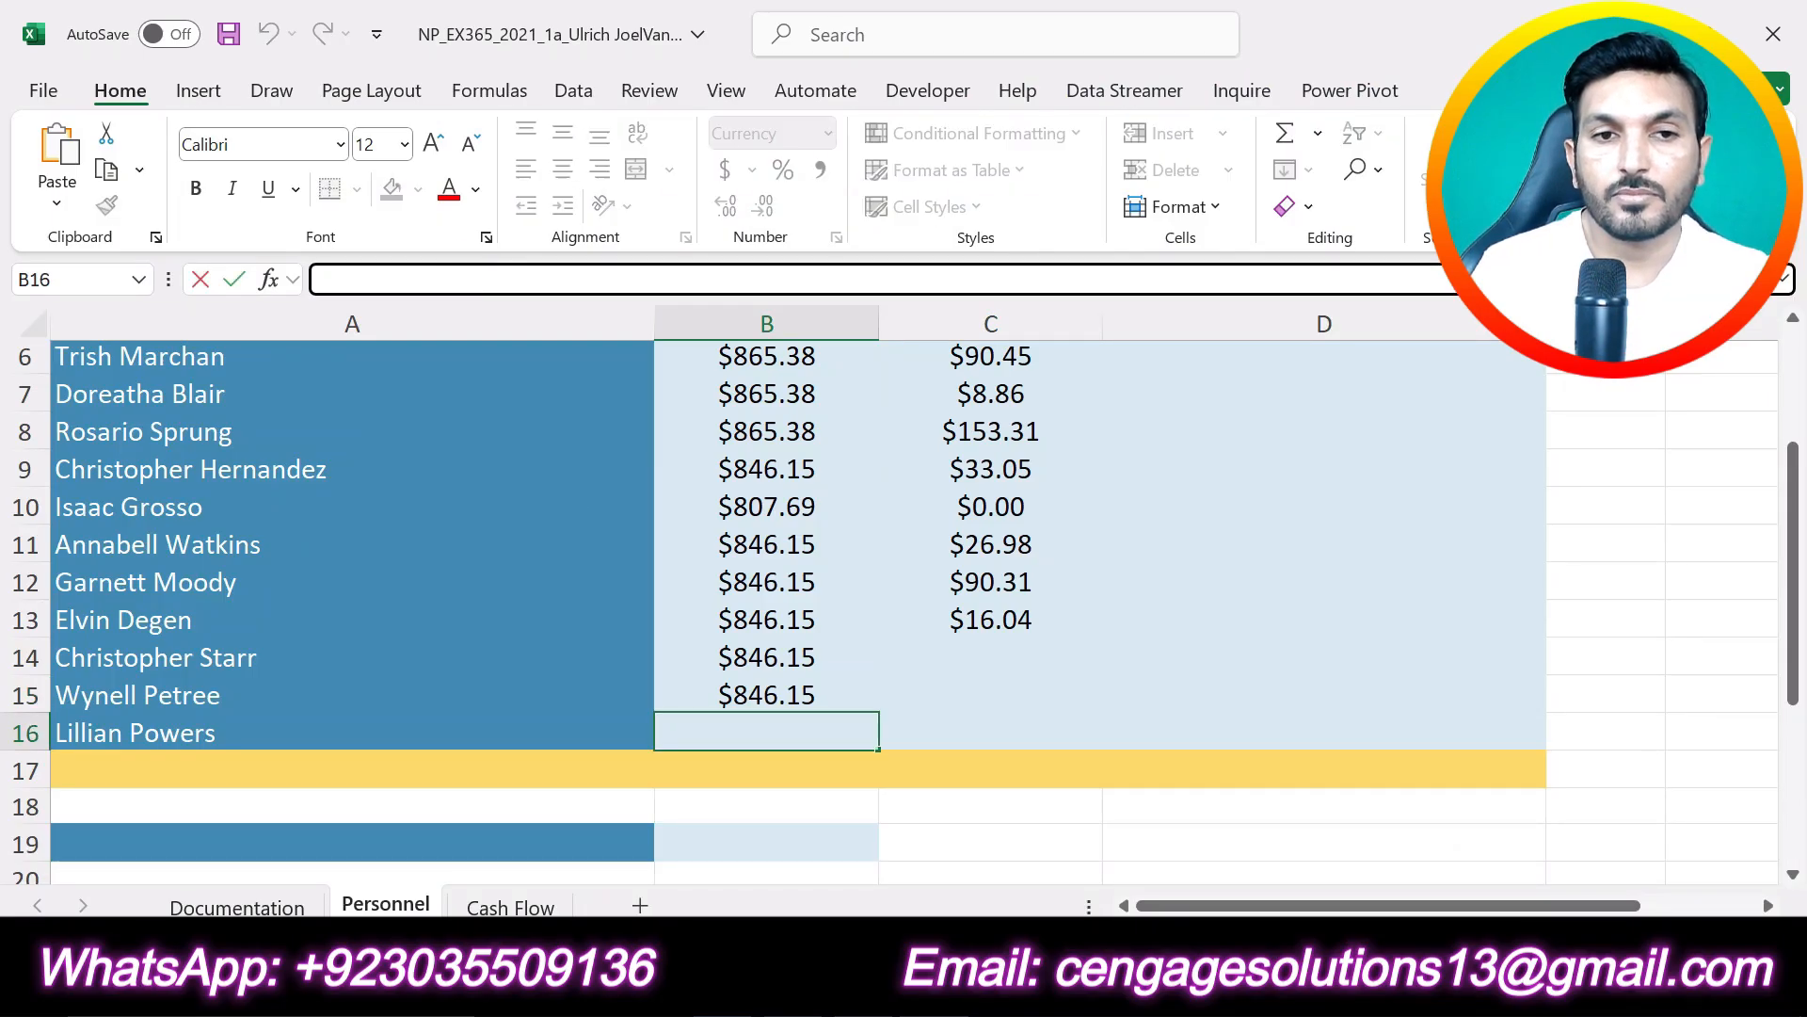
click(235, 279)
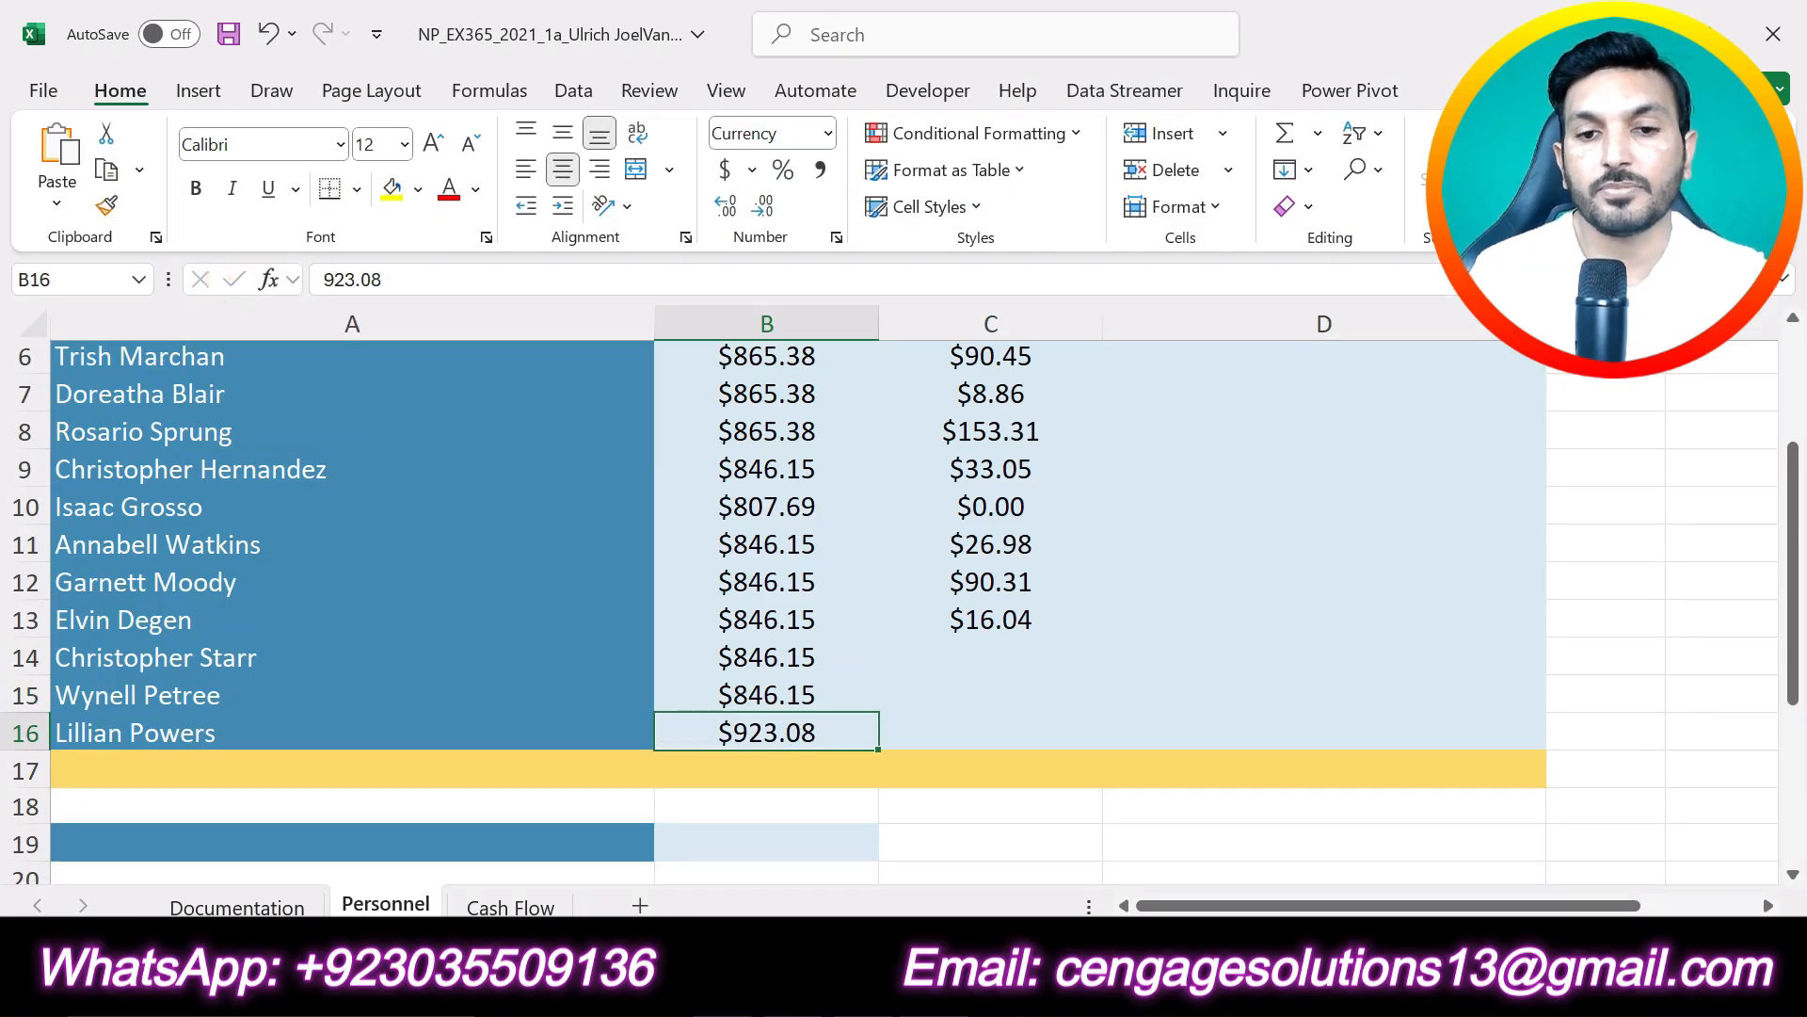
- Copy the row 14 column C value, 23.22, from Table 1 in Word into cell C14 of the Excel Personnel worksheet
key(alt+Tab)
drag(1034, 795, 955, 795)
key(alt+Tab)
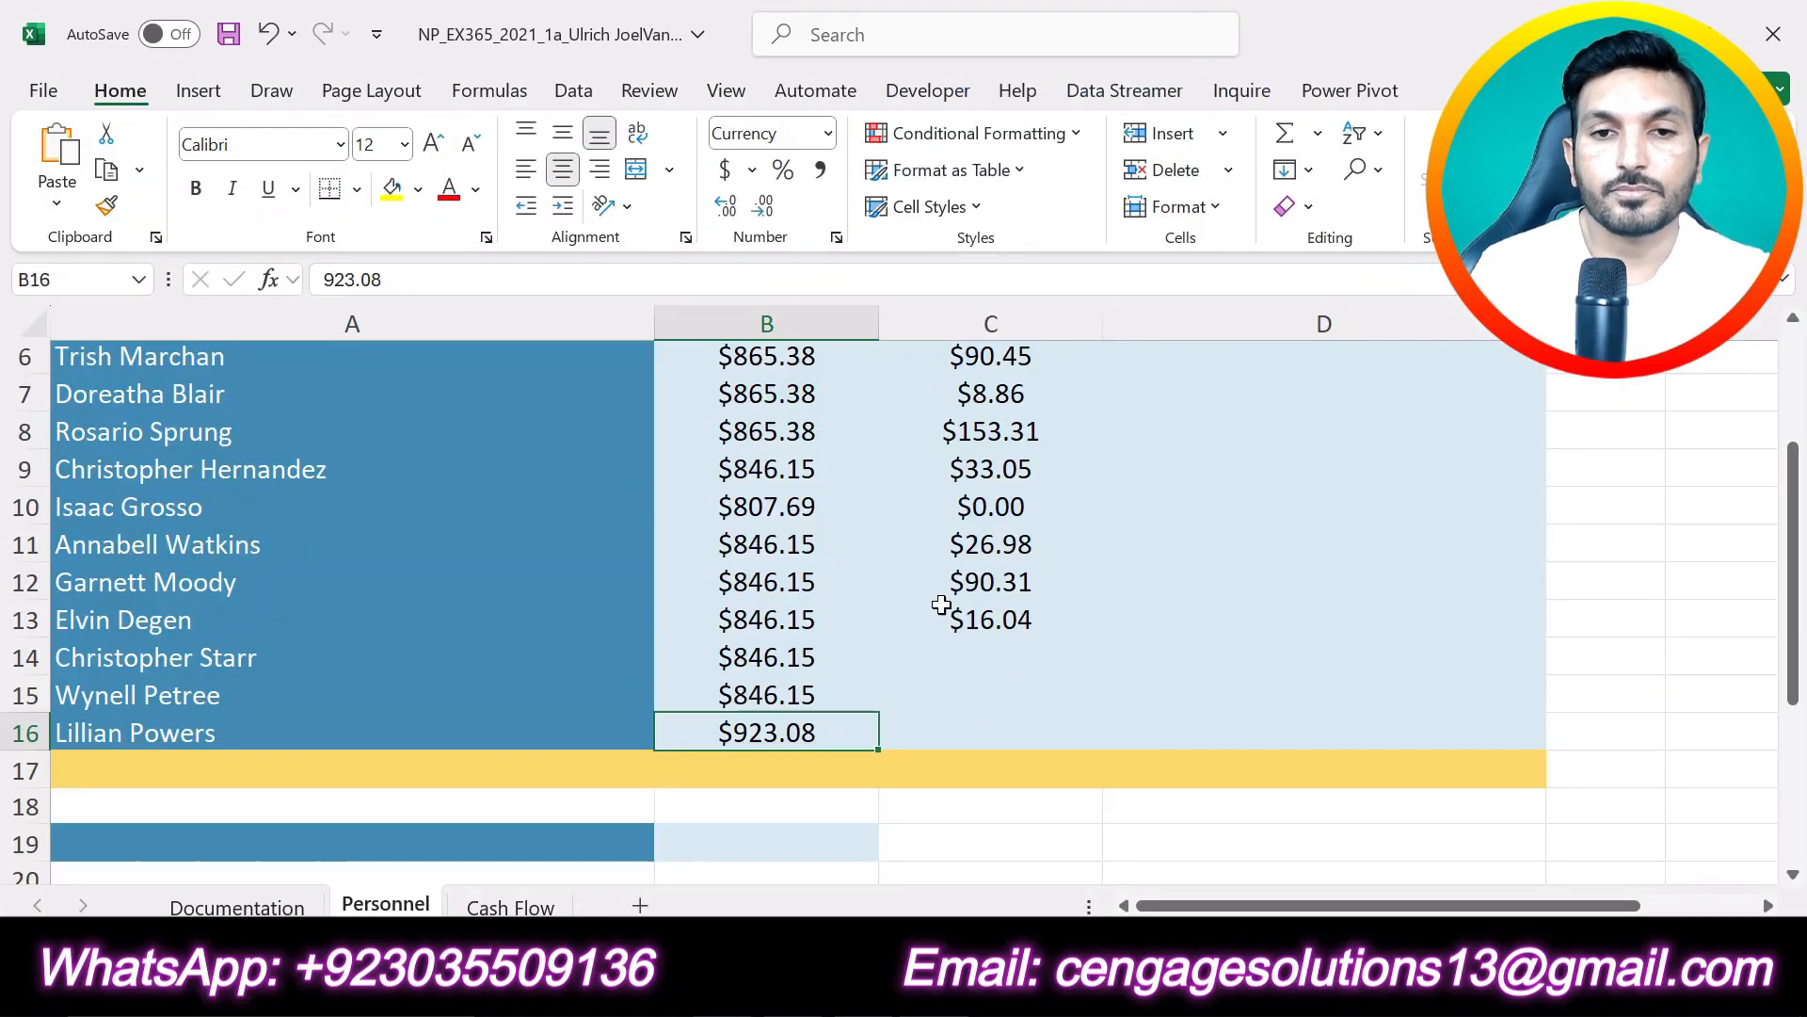
click(1006, 644)
click(476, 279)
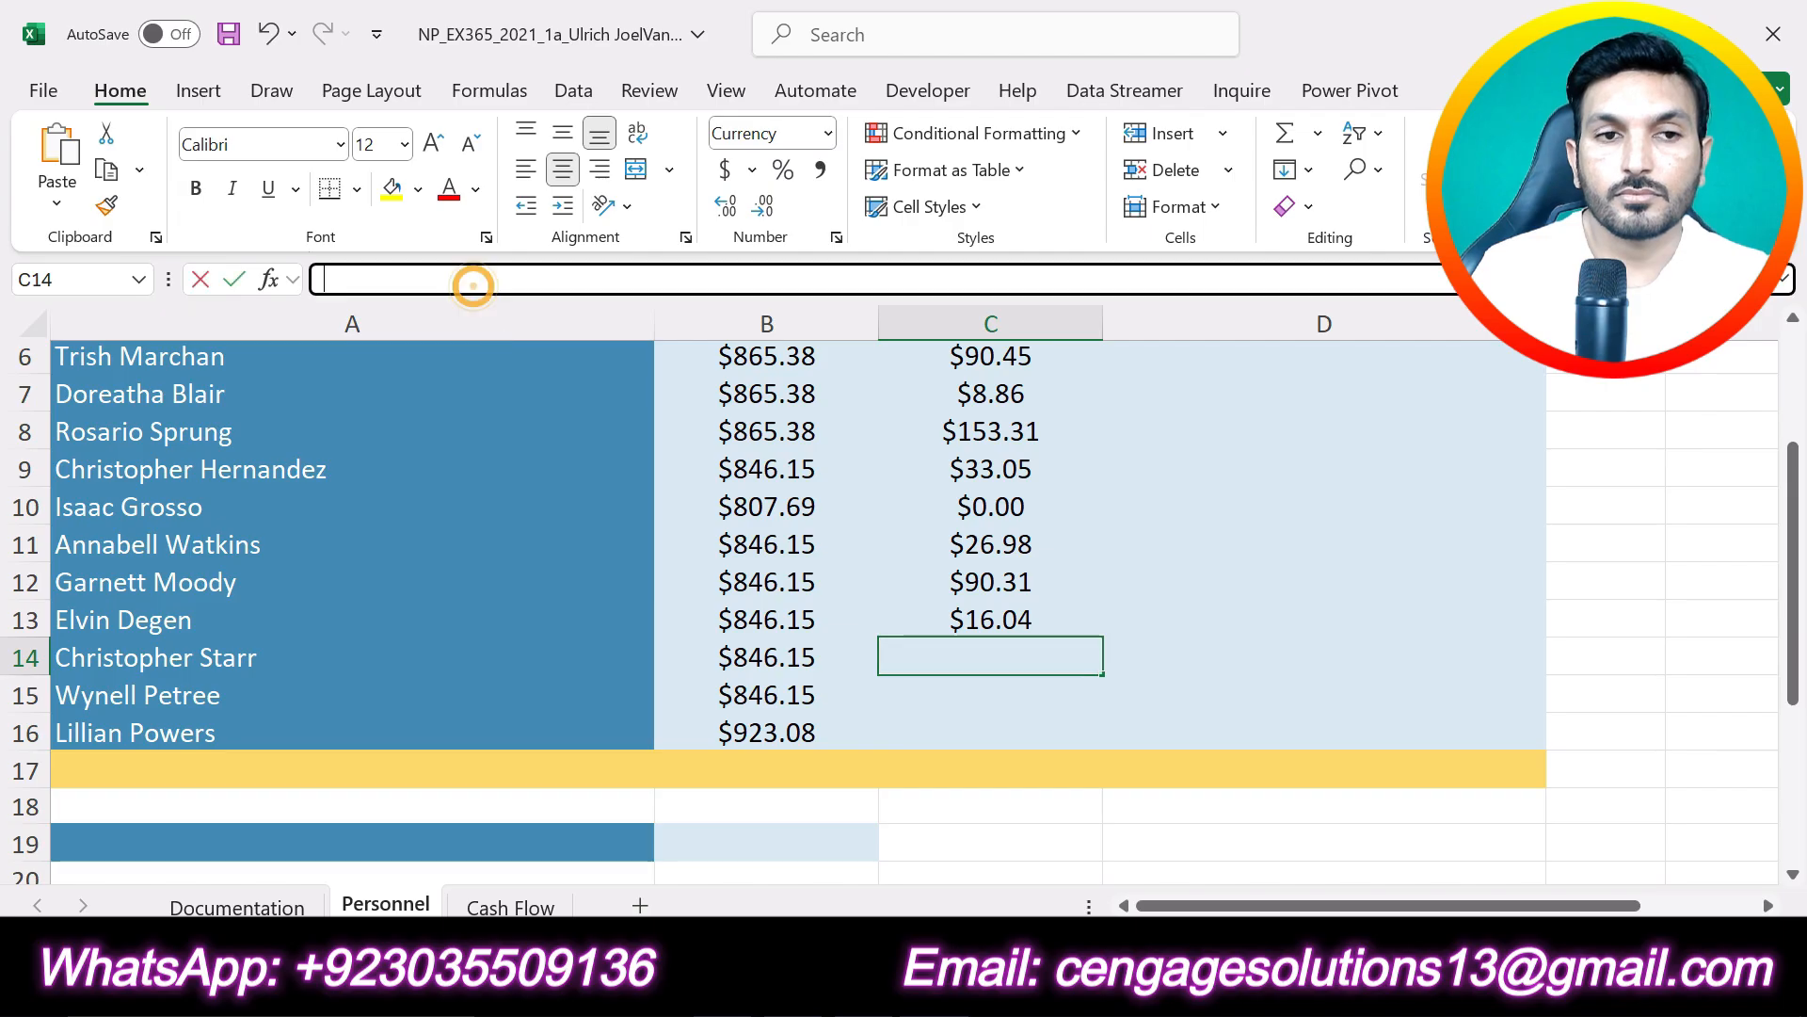
key(ctrl+v)
click(235, 281)
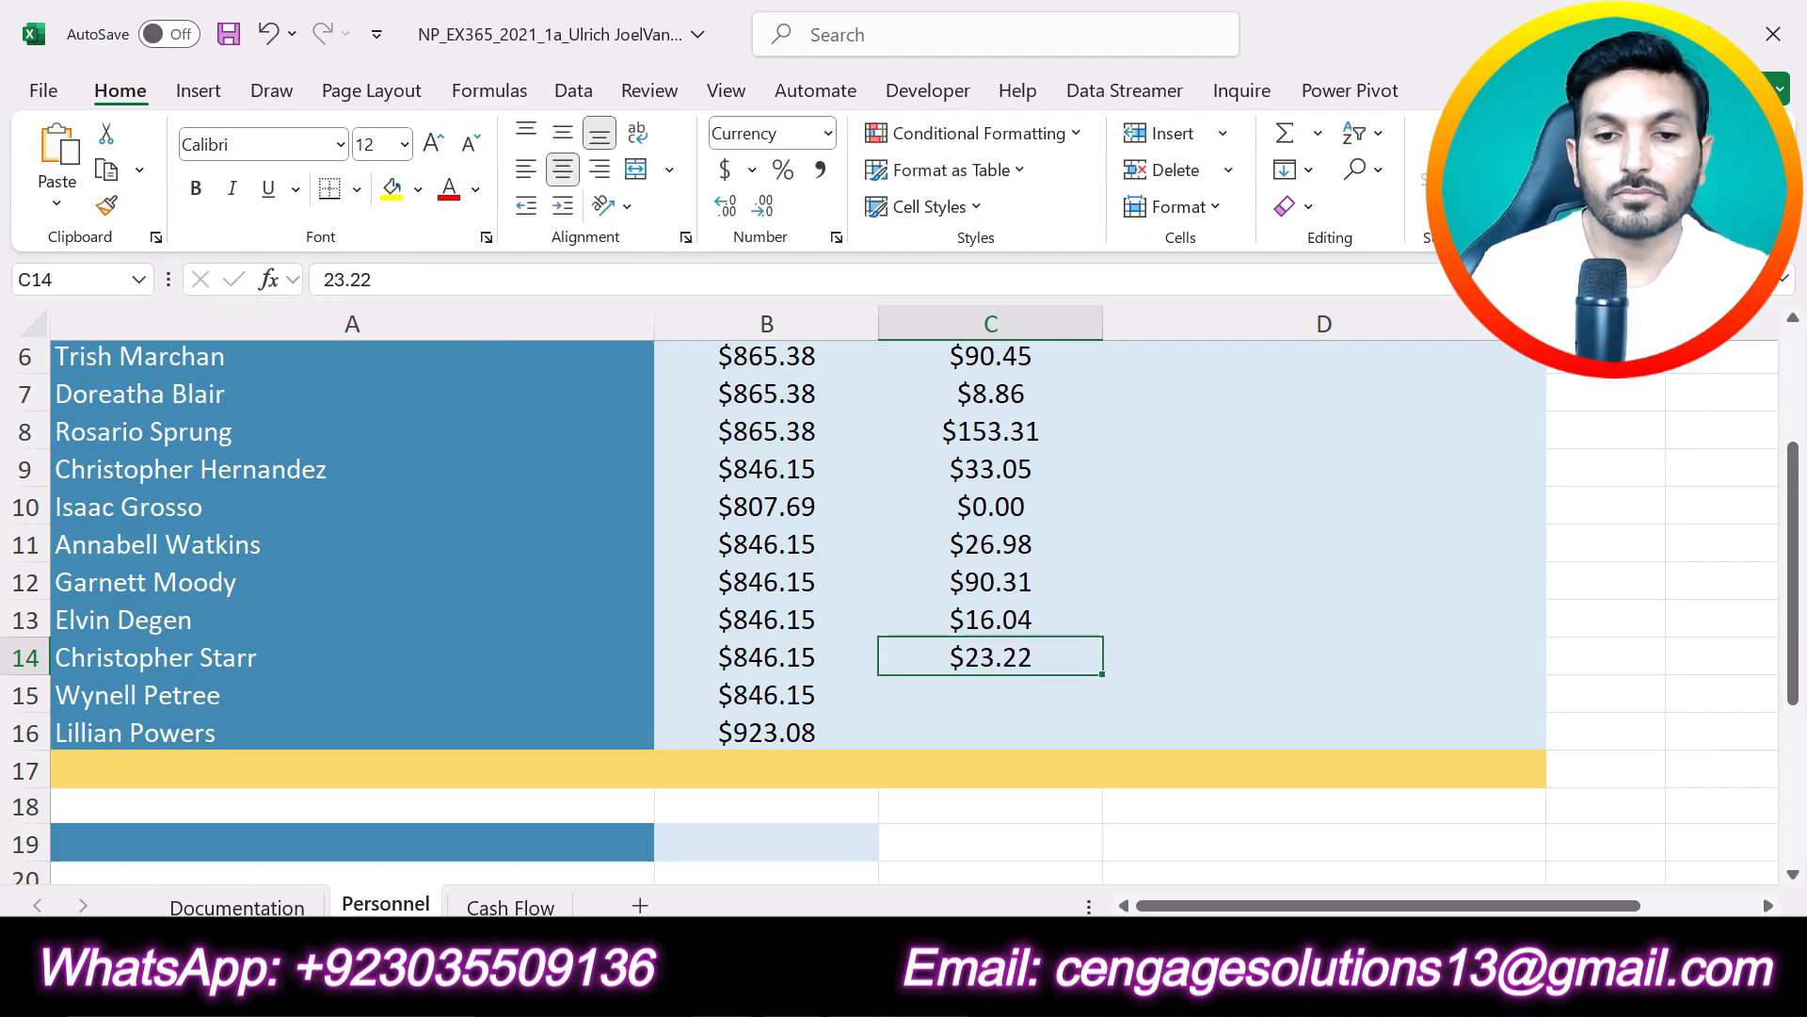
- Copy the row 15 column C value, 5.19, from Table 1 in Word into cell C15 of the Excel Personnel worksheet
key(alt+Tab)
double_click(981, 828)
key(ctrl+c)
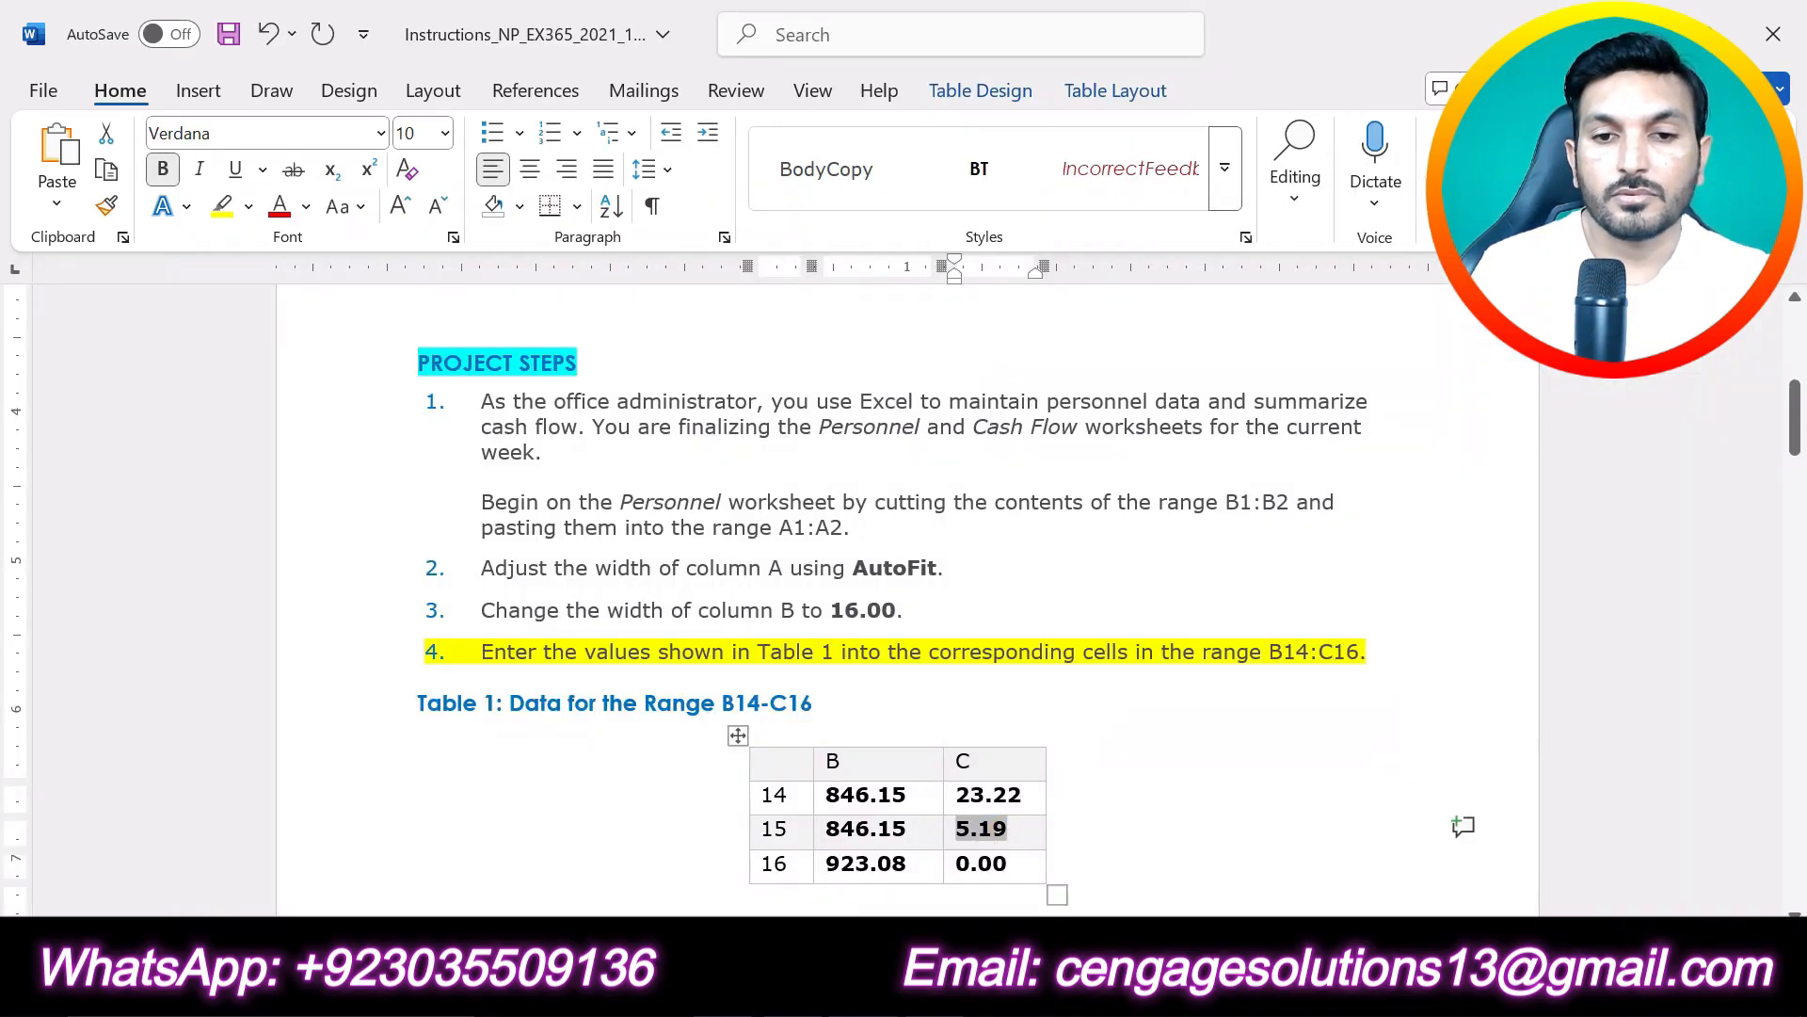
key(alt+Tab)
click(999, 696)
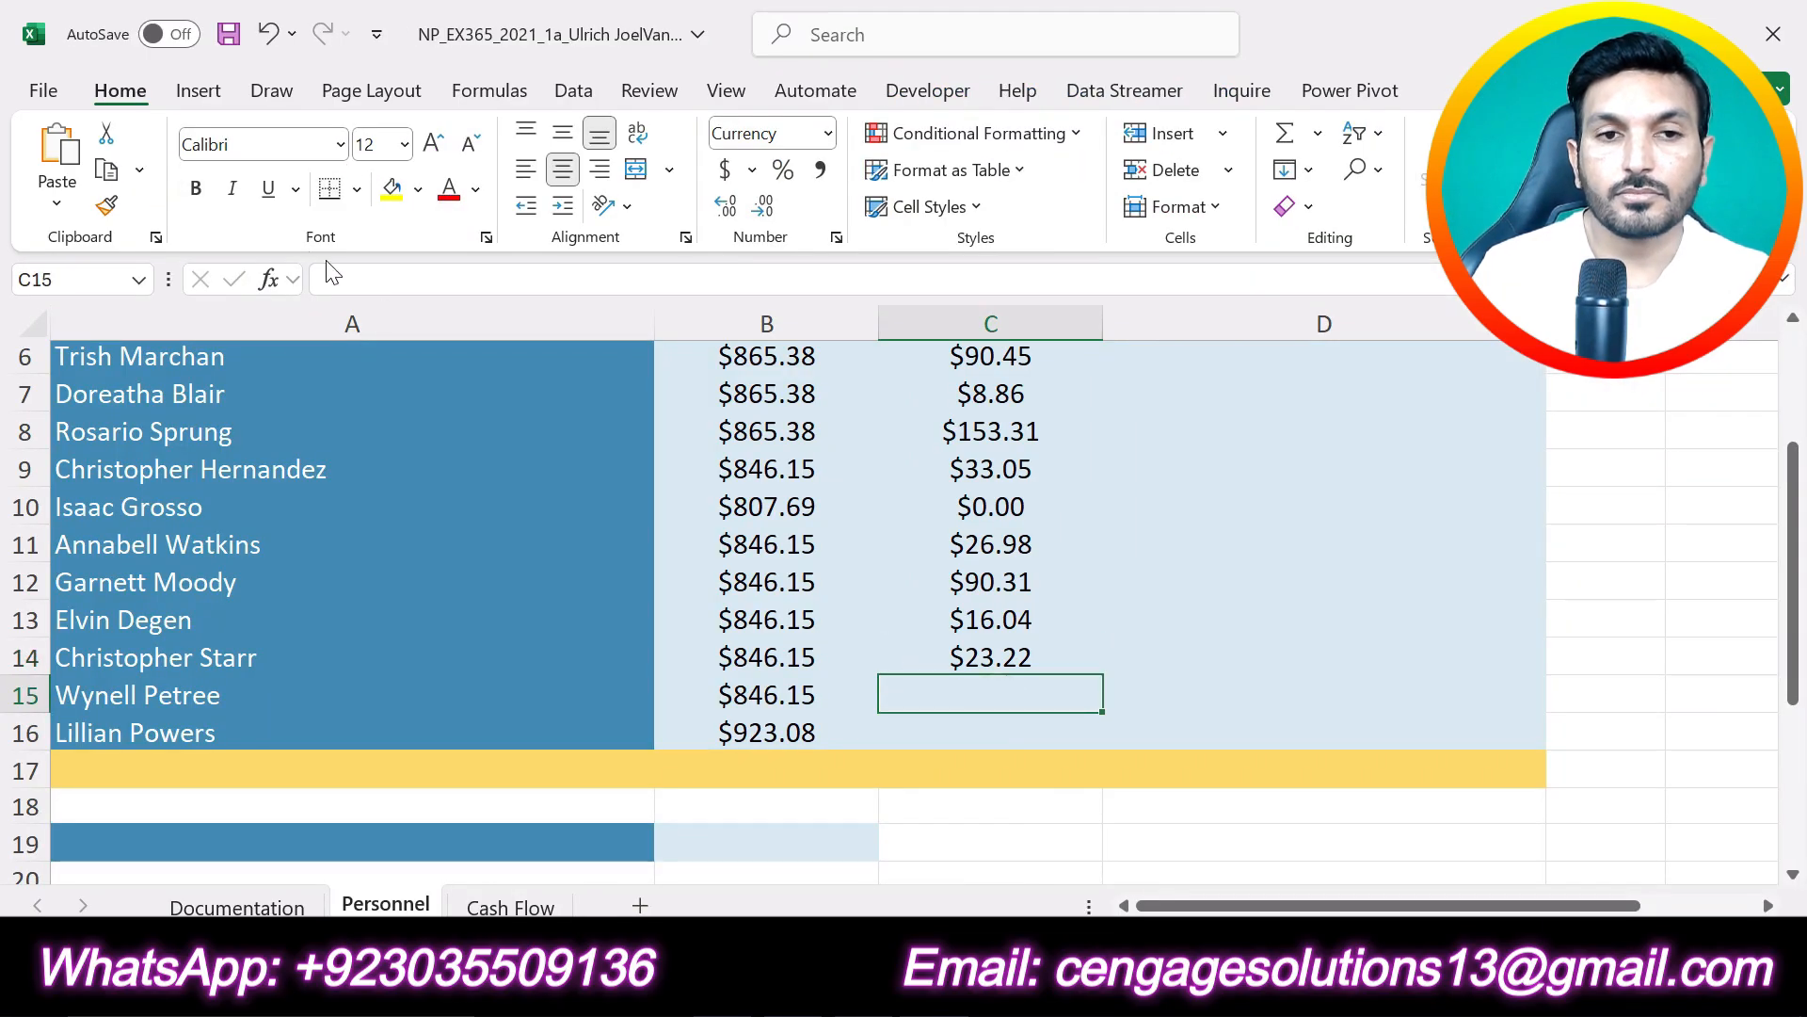
click(313, 279)
key(ctrl+v)
click(236, 280)
- Copy the row 16 column C value, 0.00, from Table 1 in Word into cell C16 of the Excel Personnel worksheet
key(alt+Tab)
double_click(981, 863)
key(ctrl+c)
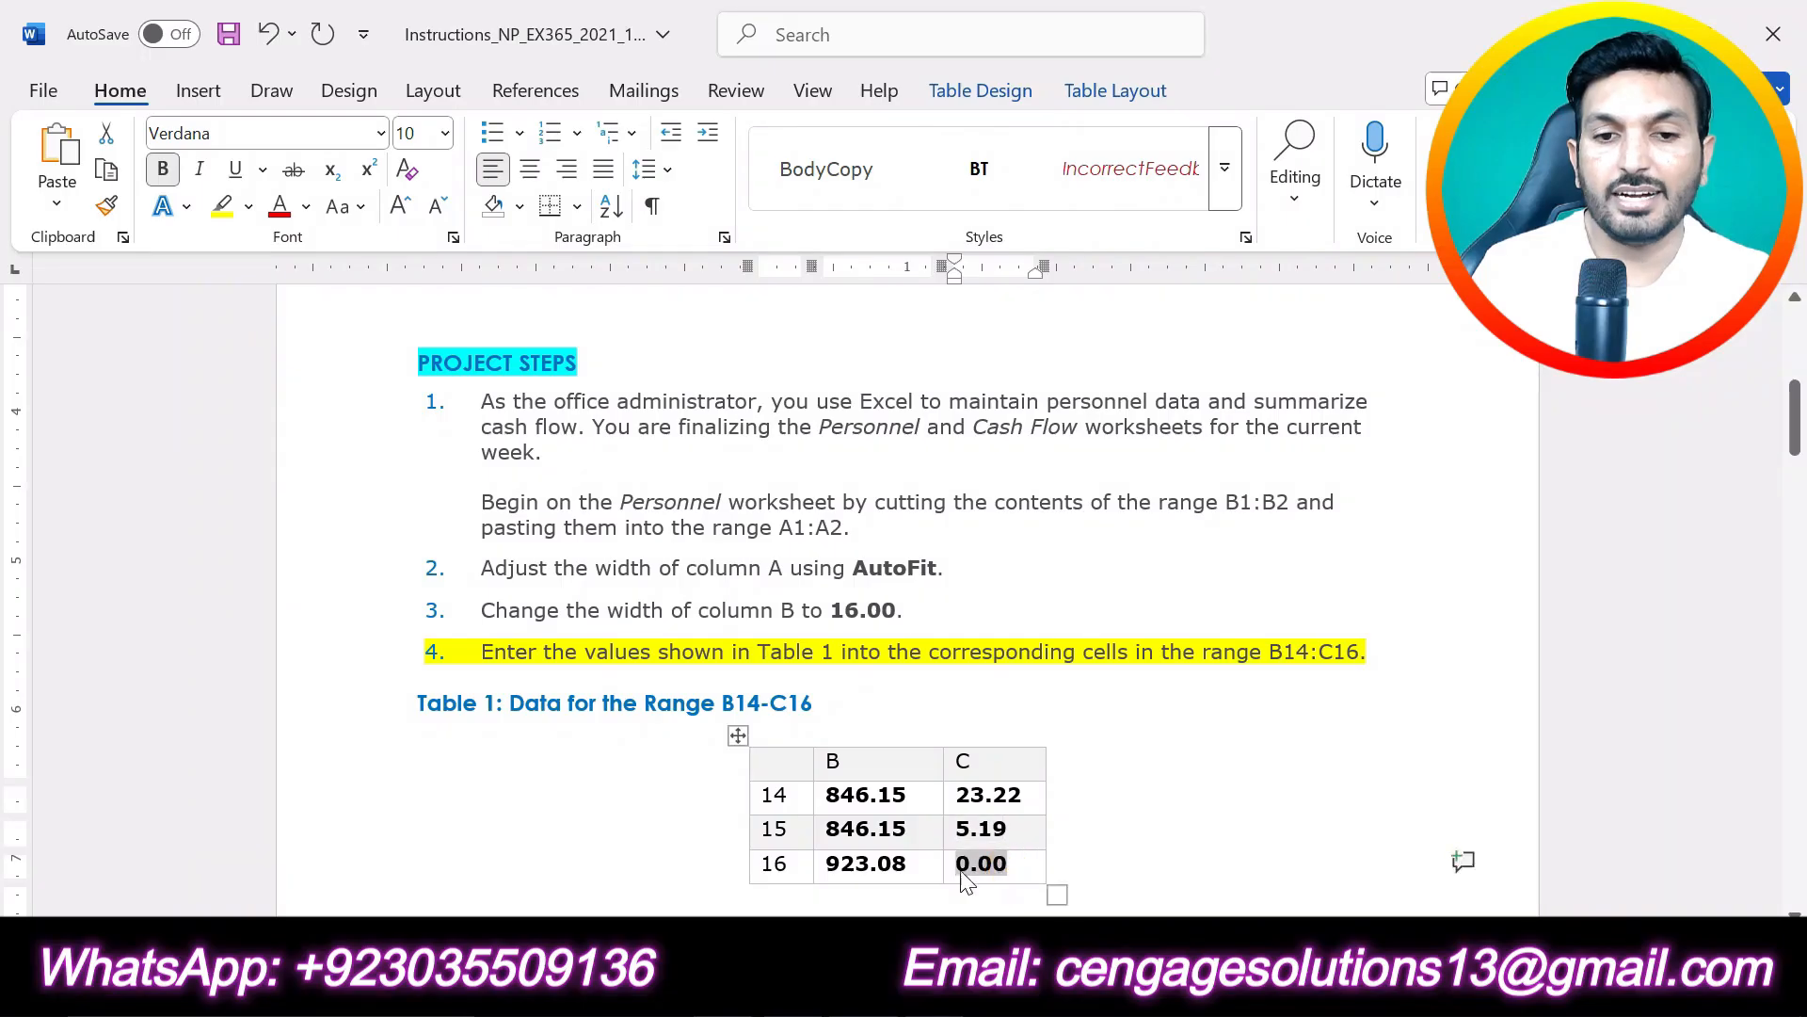
key(alt+Tab)
click(988, 730)
click(484, 279)
key(ctrl+v)
click(236, 280)
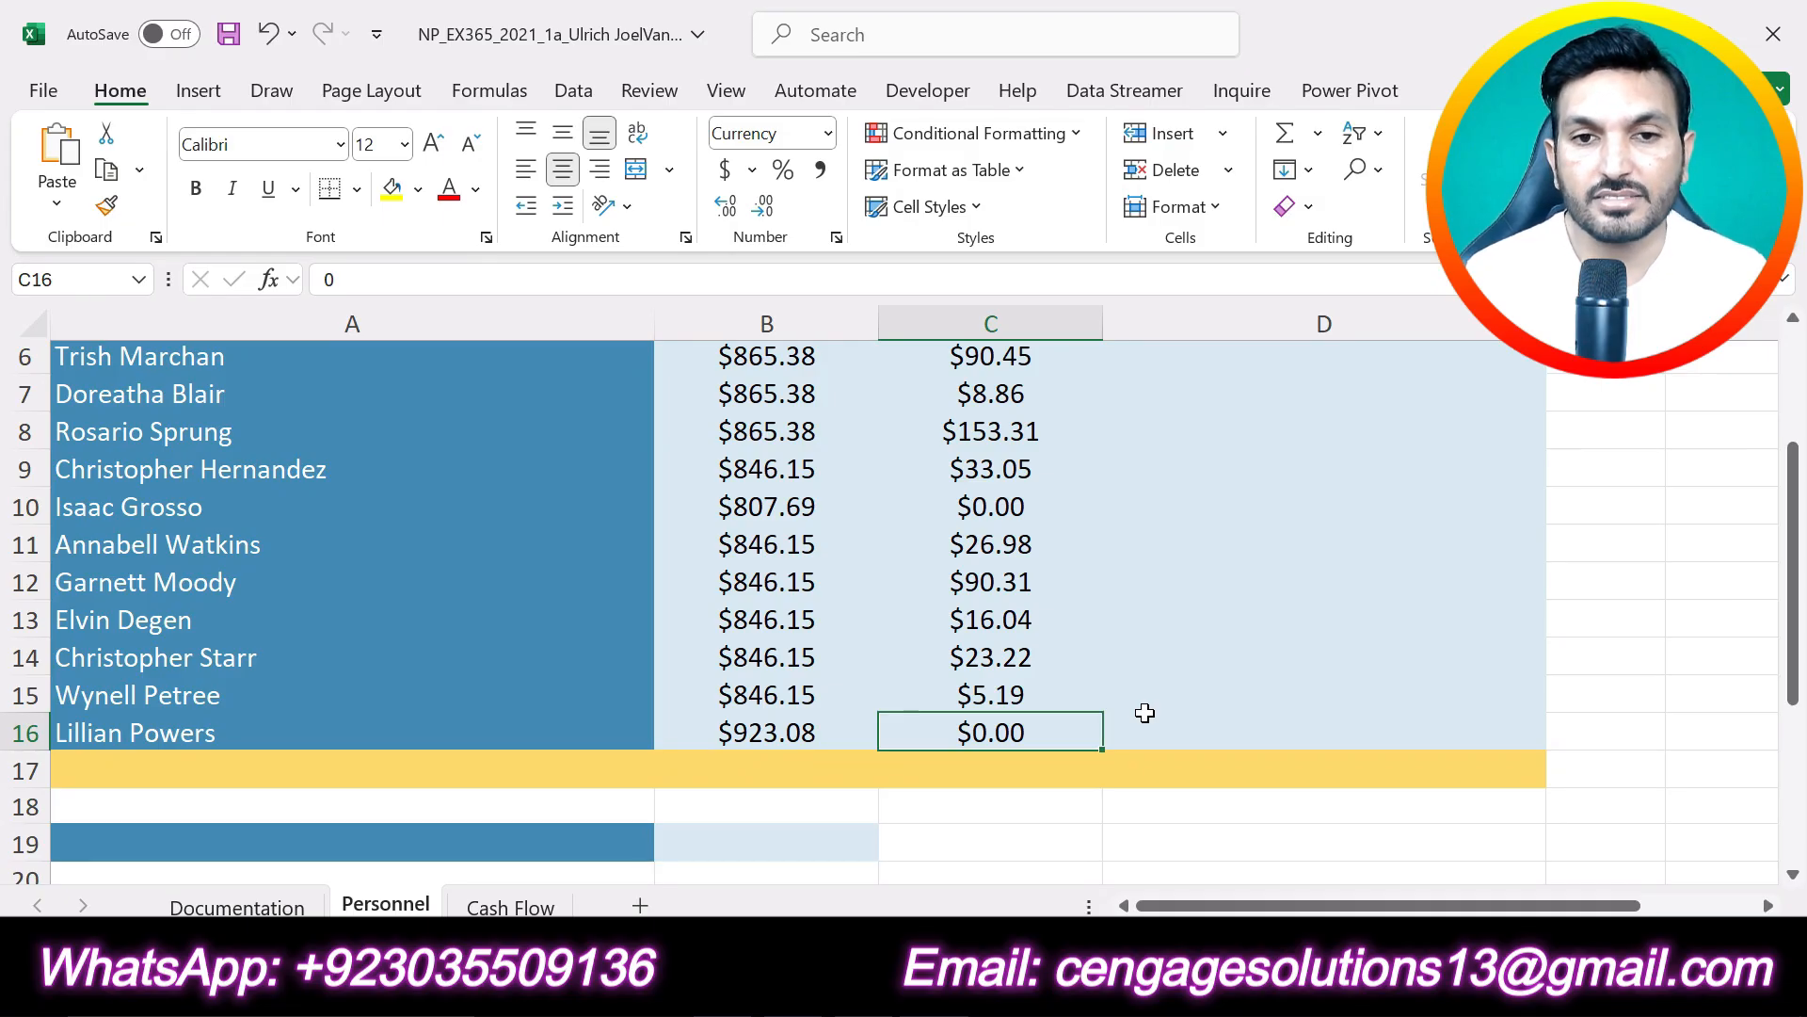
- In the Word instructions, undo the yellow highlighting of project step 4 and highlight project step 5 in yellow
key(alt+Tab)
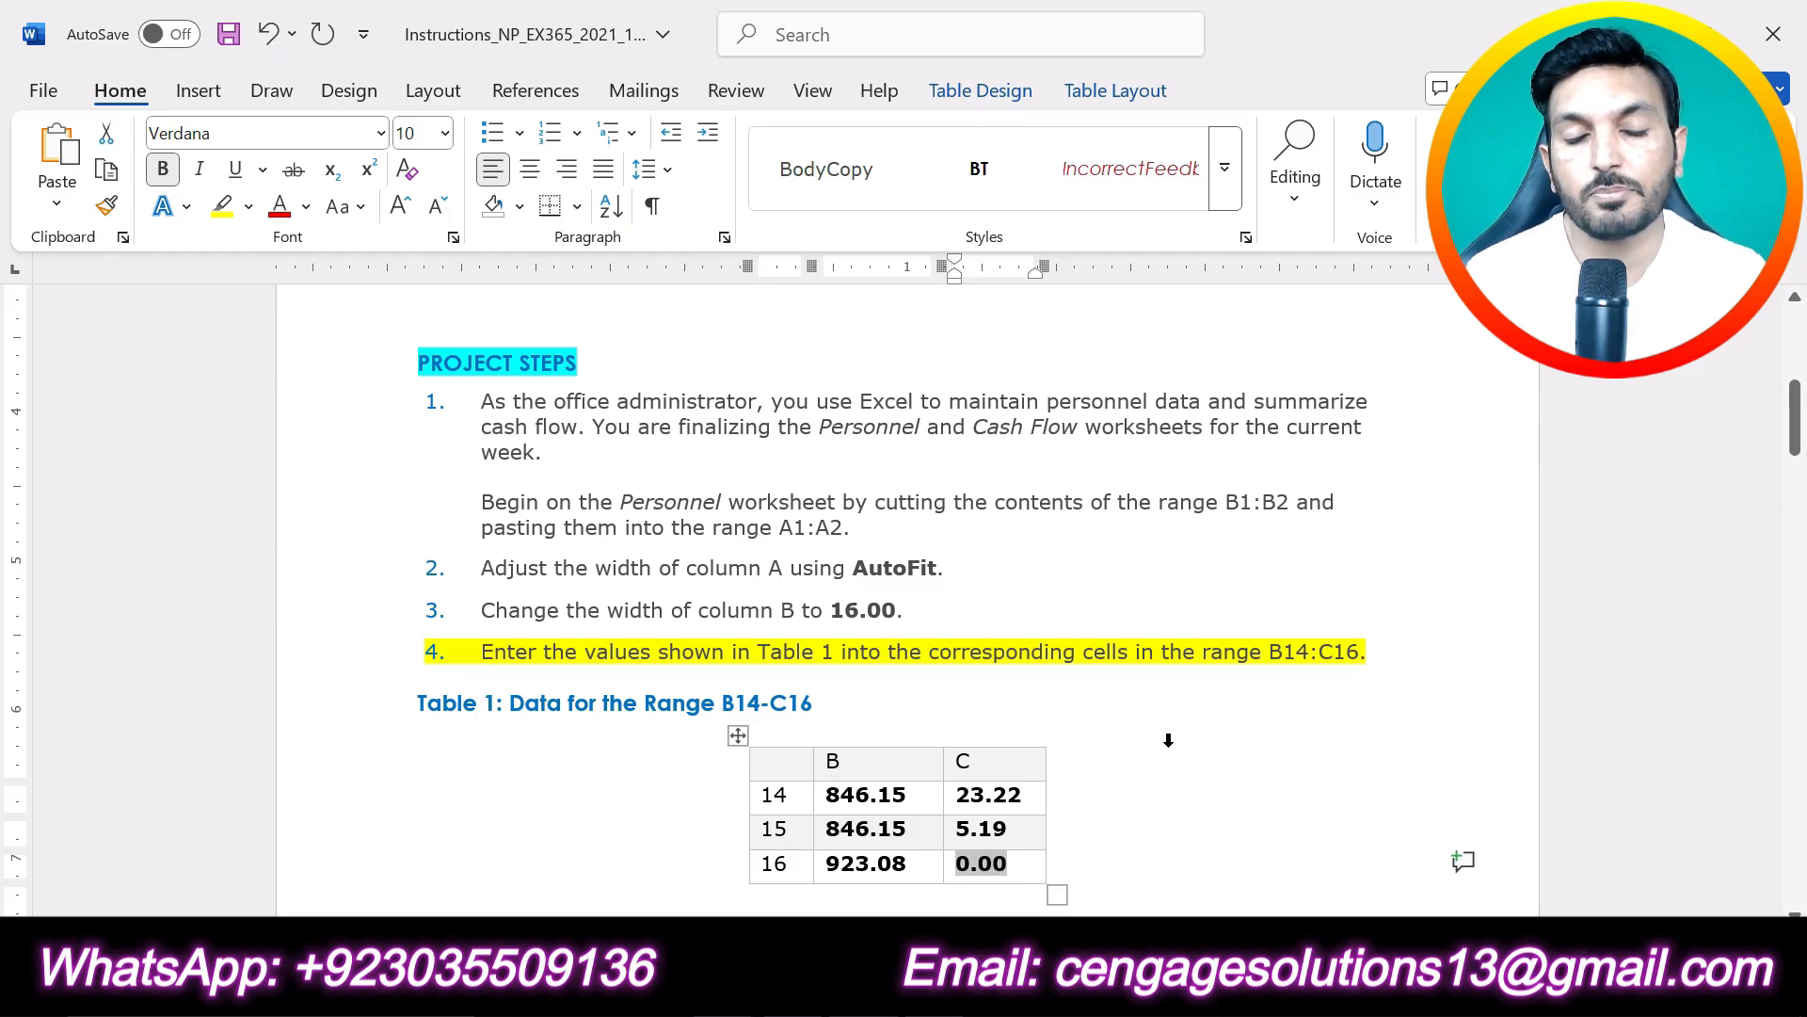
key(ctrl+z)
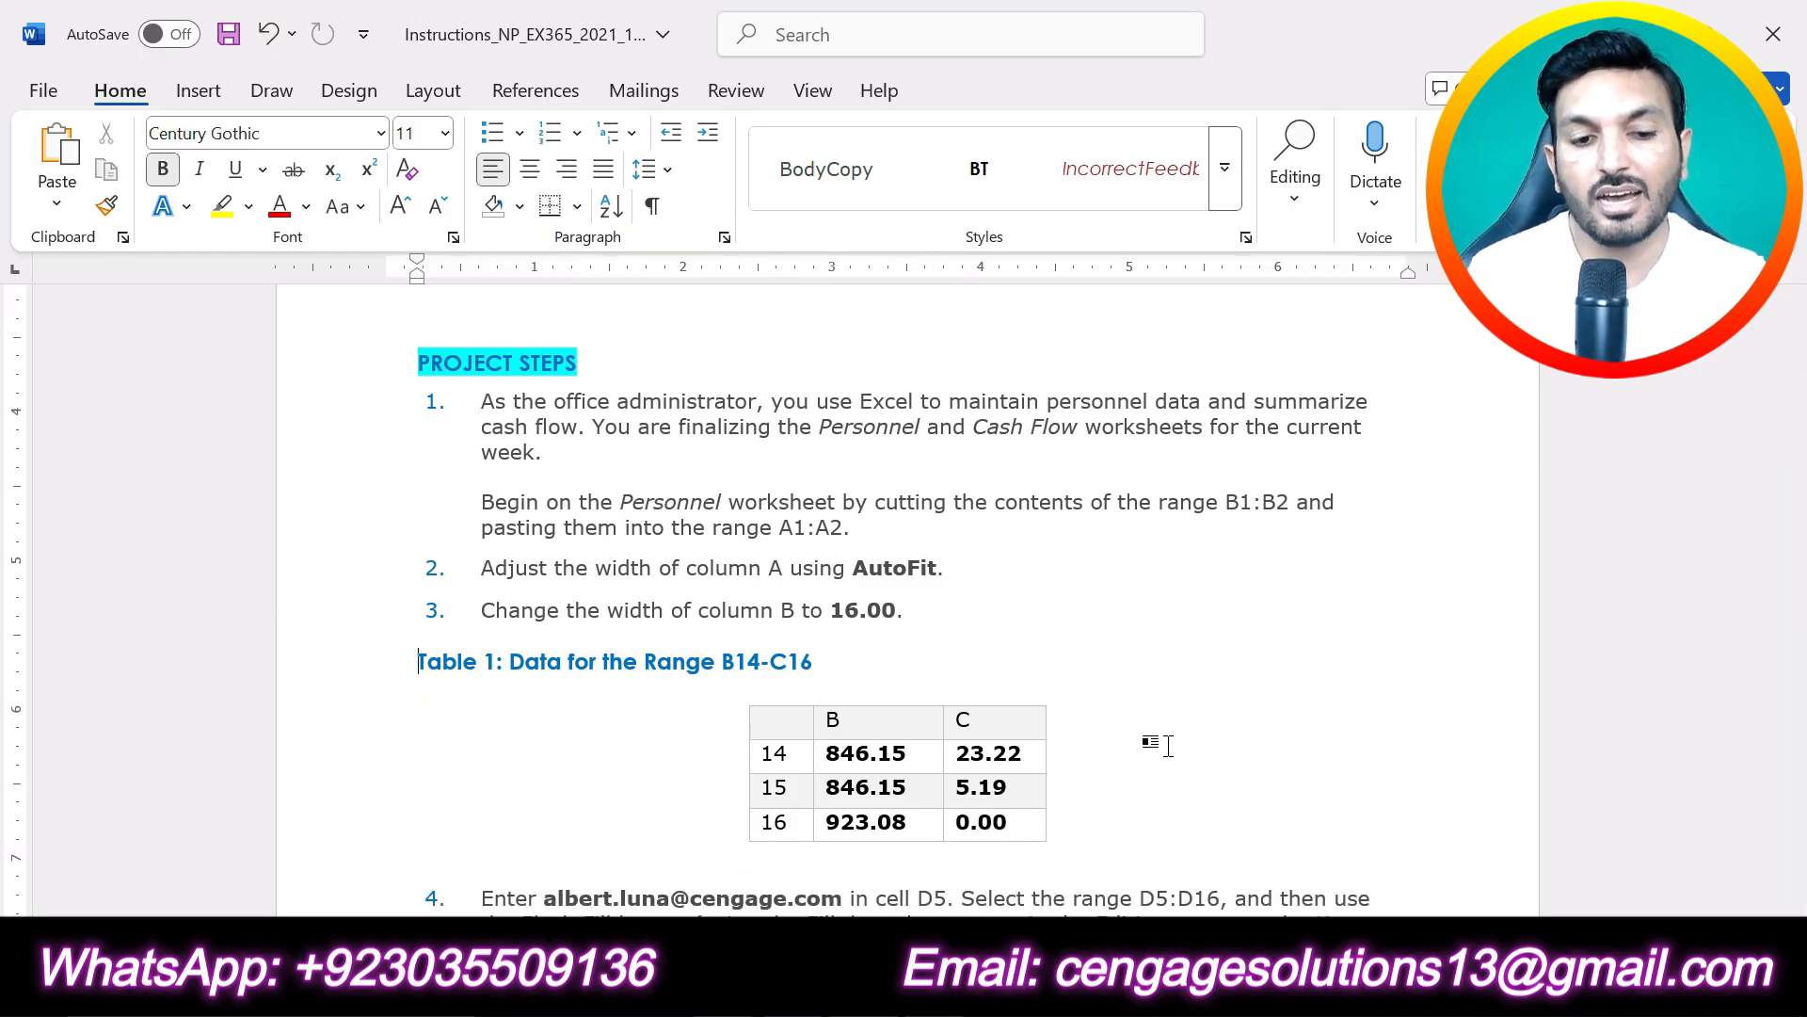
key(ctrl+y)
scroll(1168, 741, down, 5)
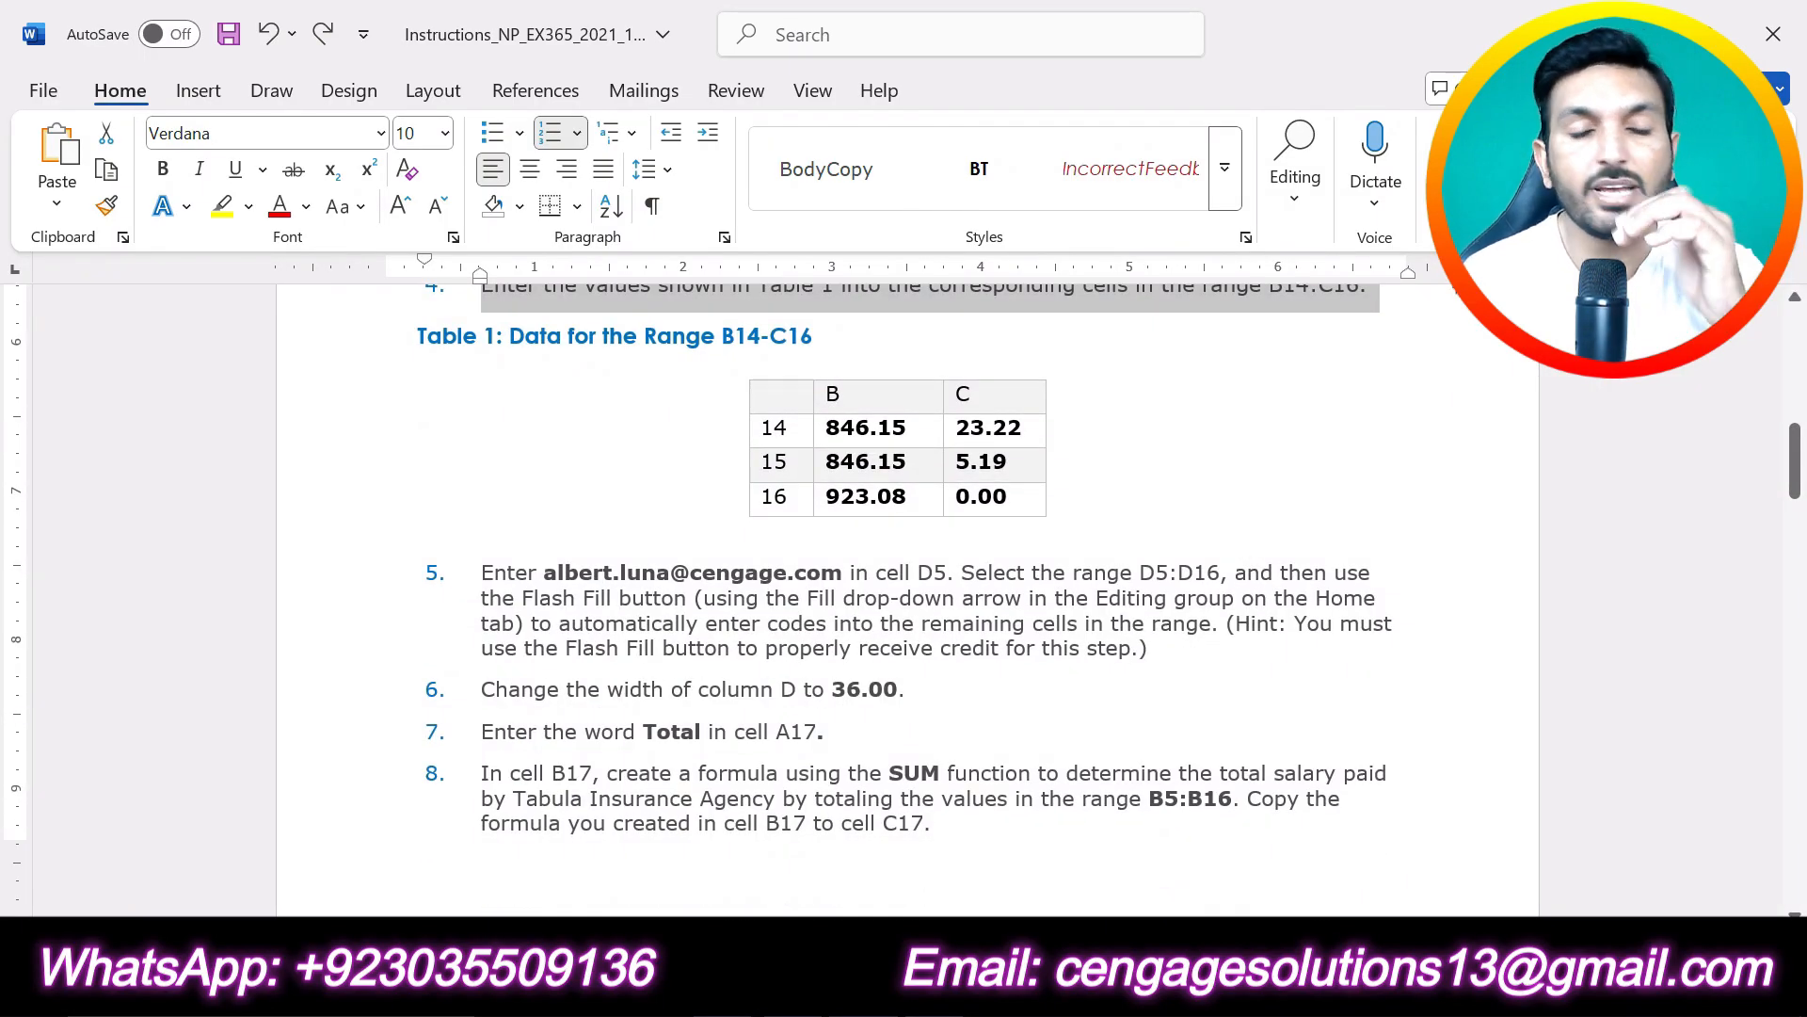
click(1150, 649)
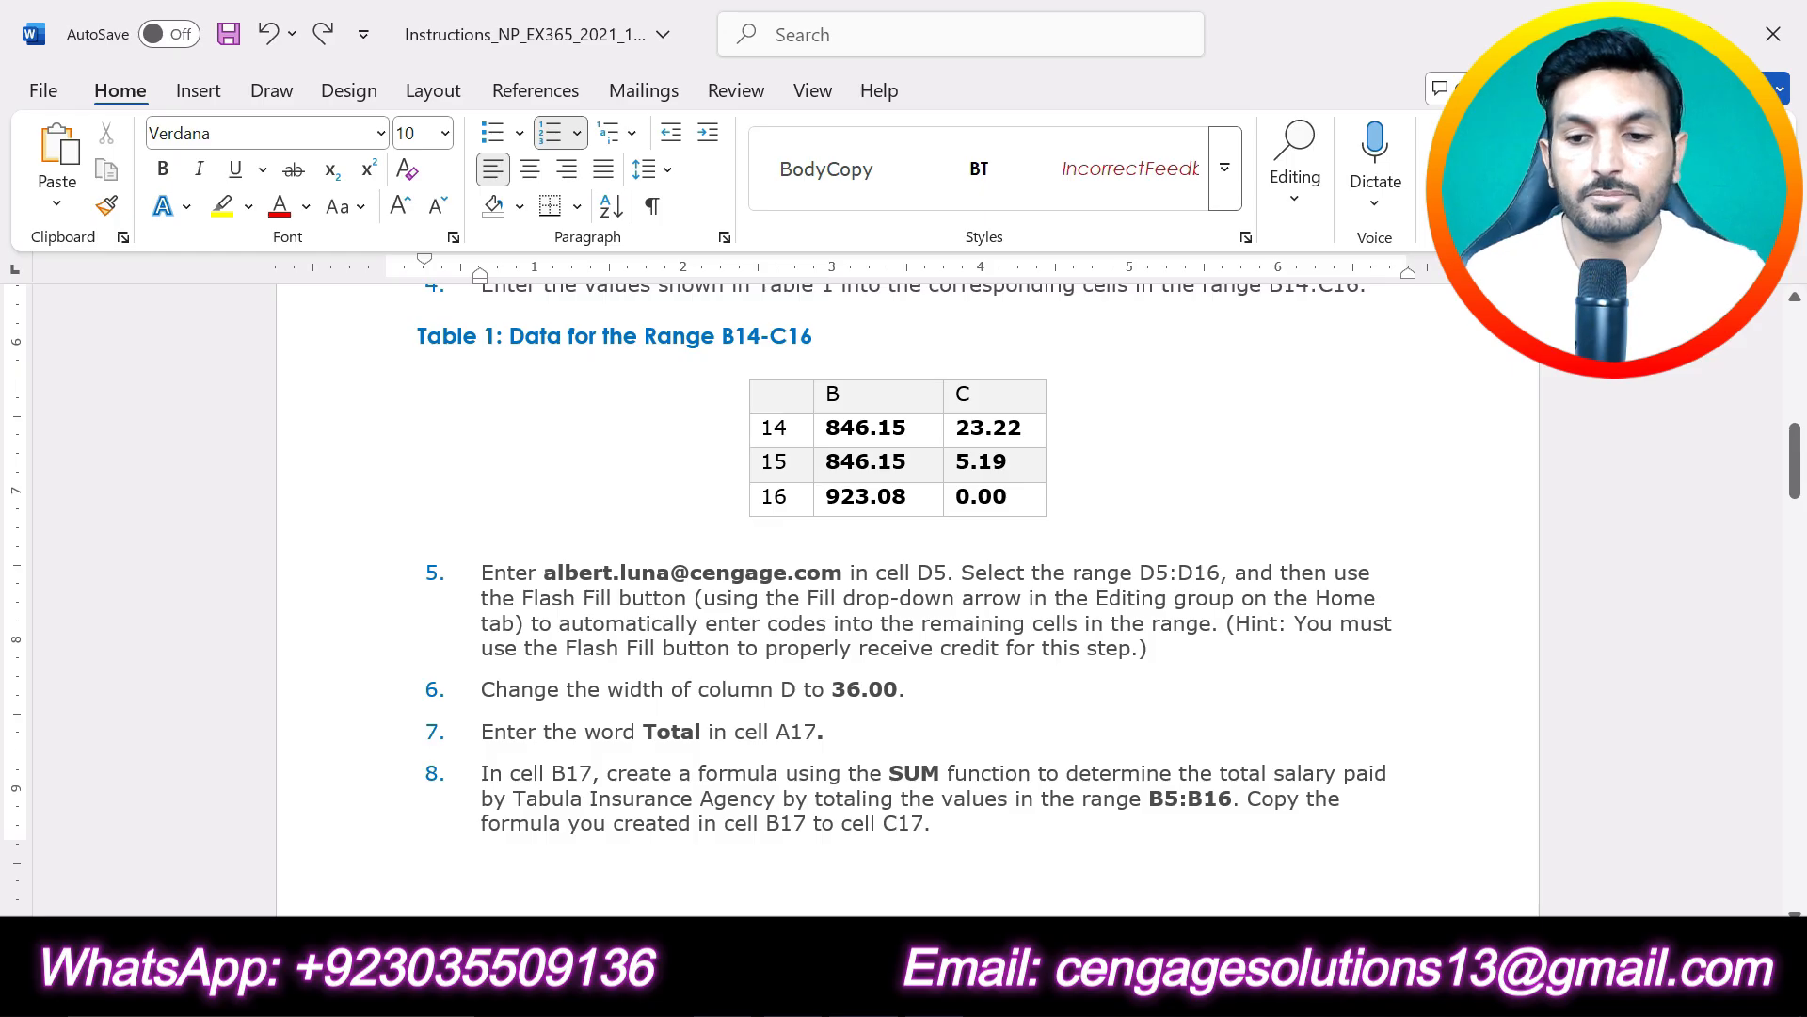
drag(1148, 650, 481, 573)
click(615, 528)
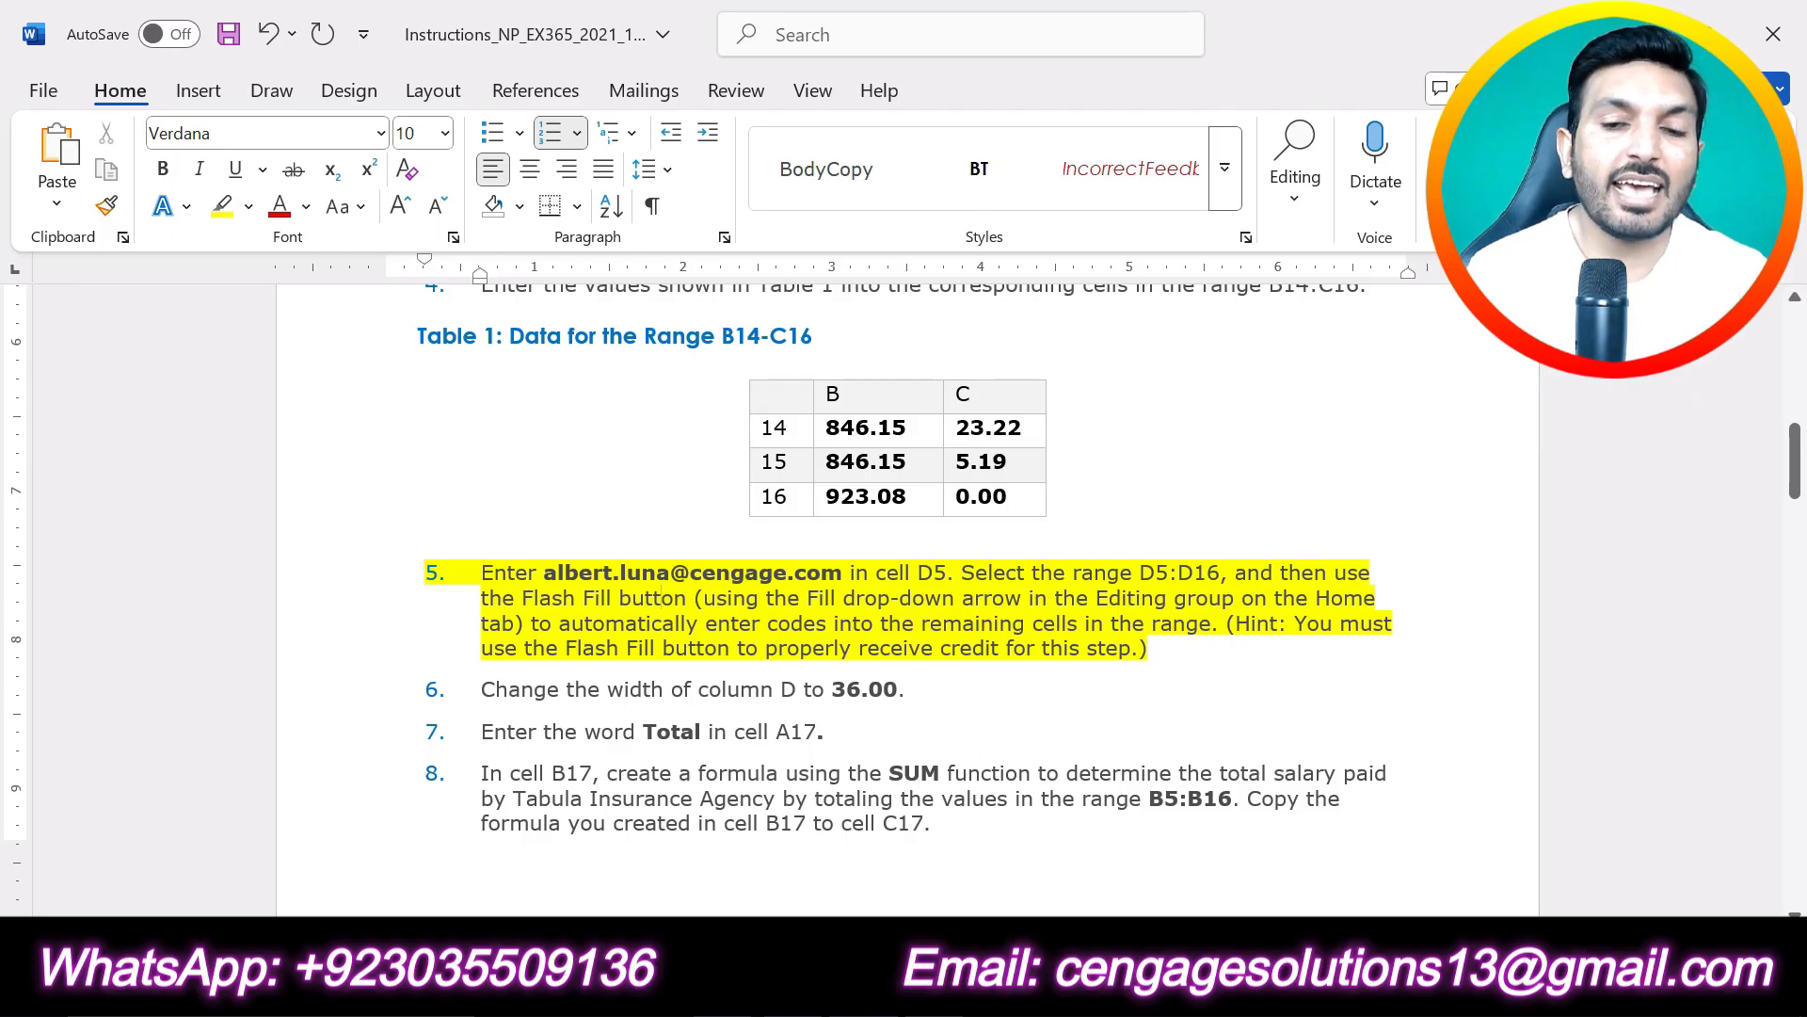
- Enter the first employee's email address, as given in project step 5 in Word, in lowercase in cell D5 of the Excel Personnel worksheet
drag(852, 572, 543, 573)
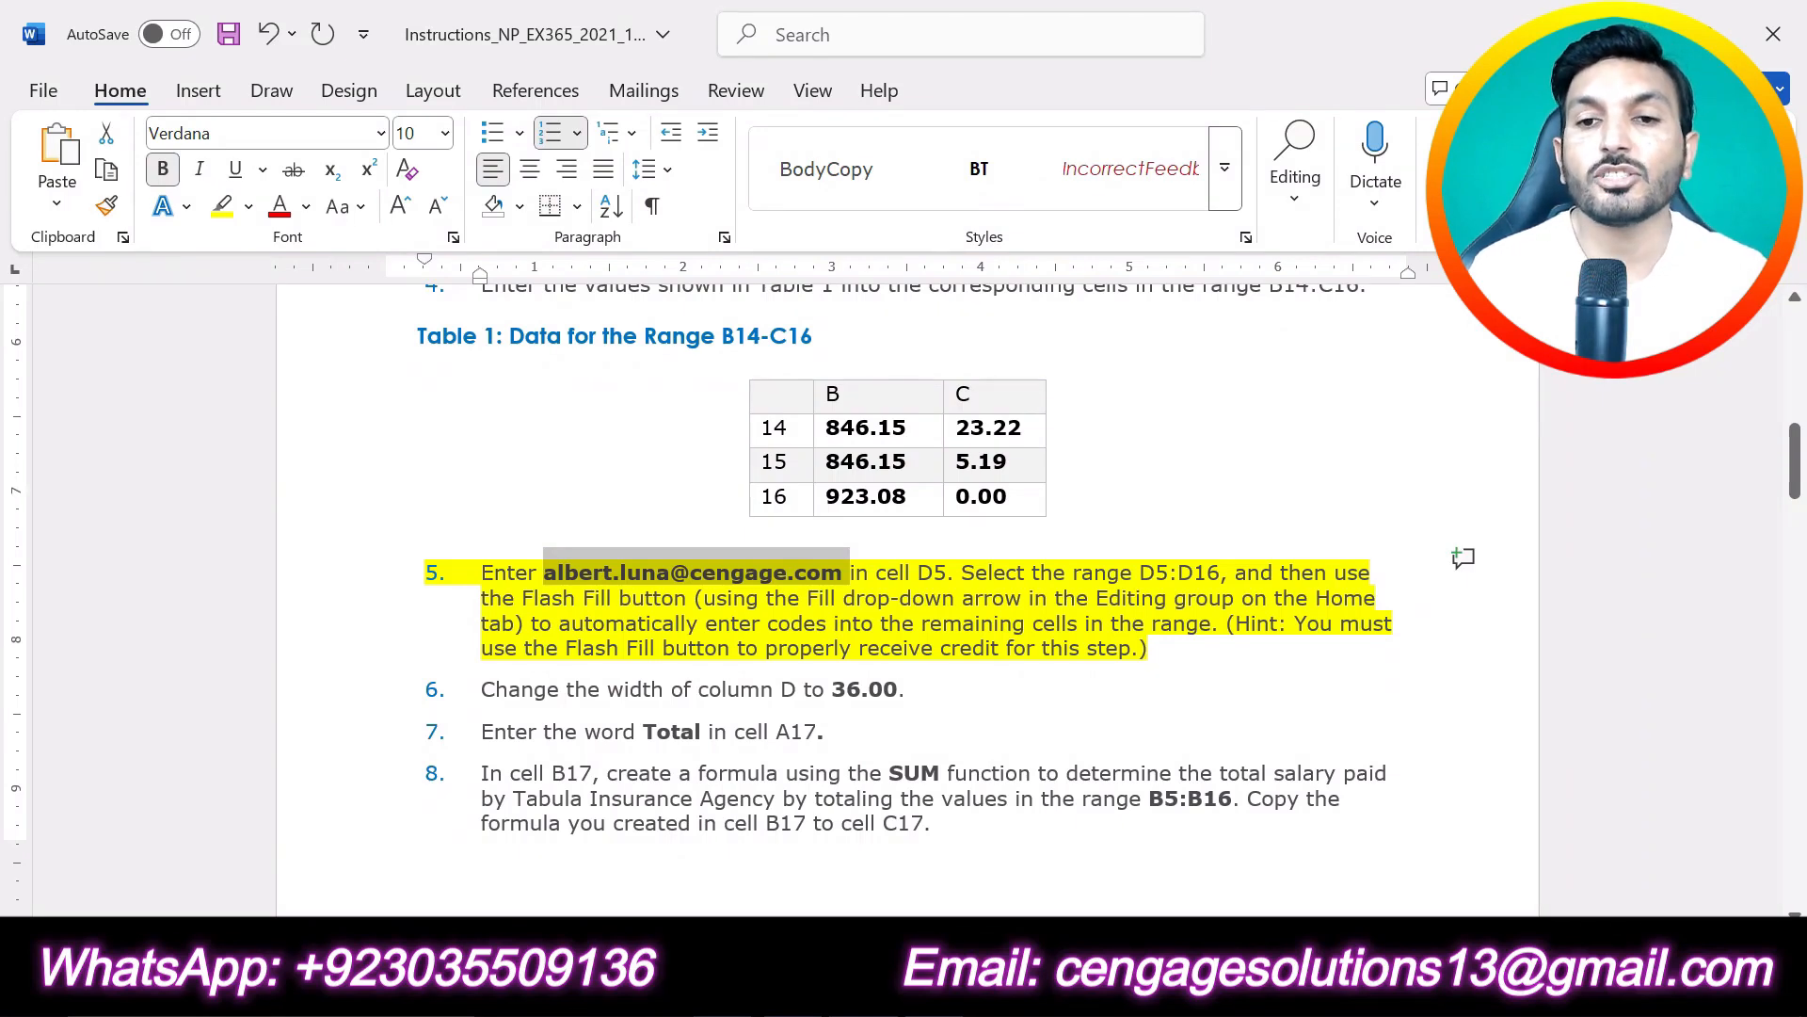
click(924, 570)
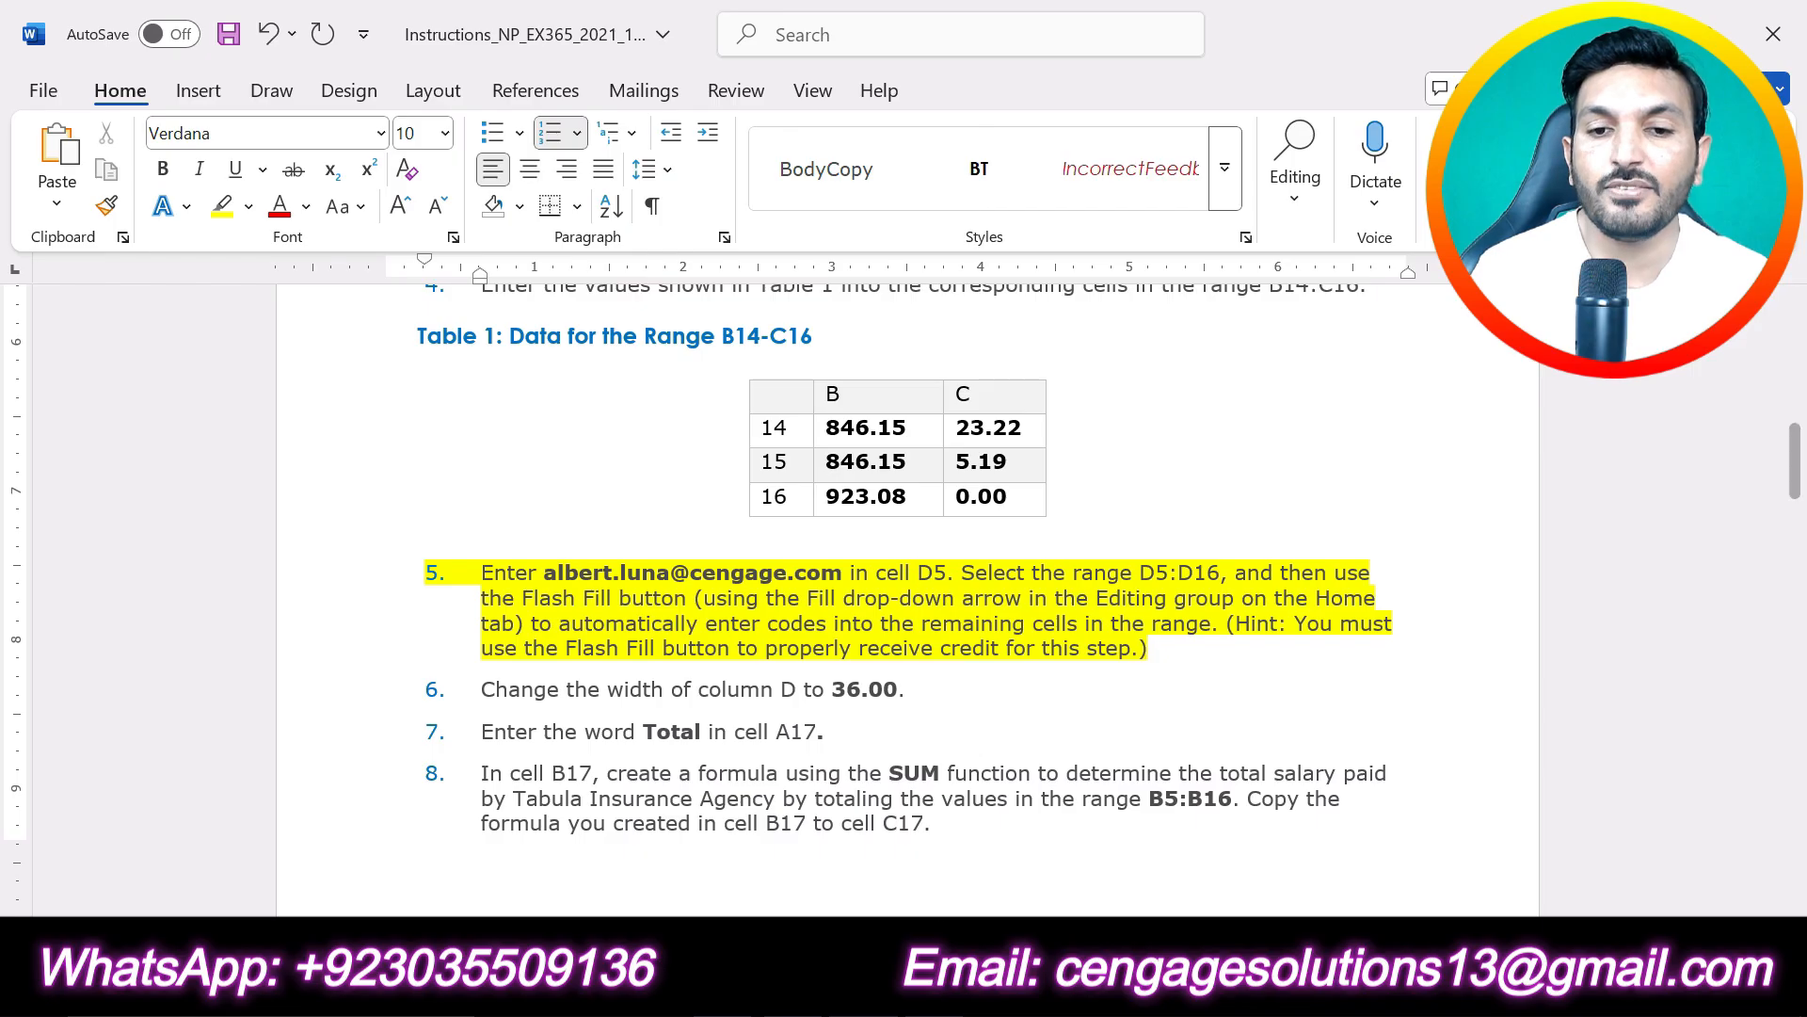
key(alt+Tab)
scroll(1280, 533, up, 2)
click(1280, 533)
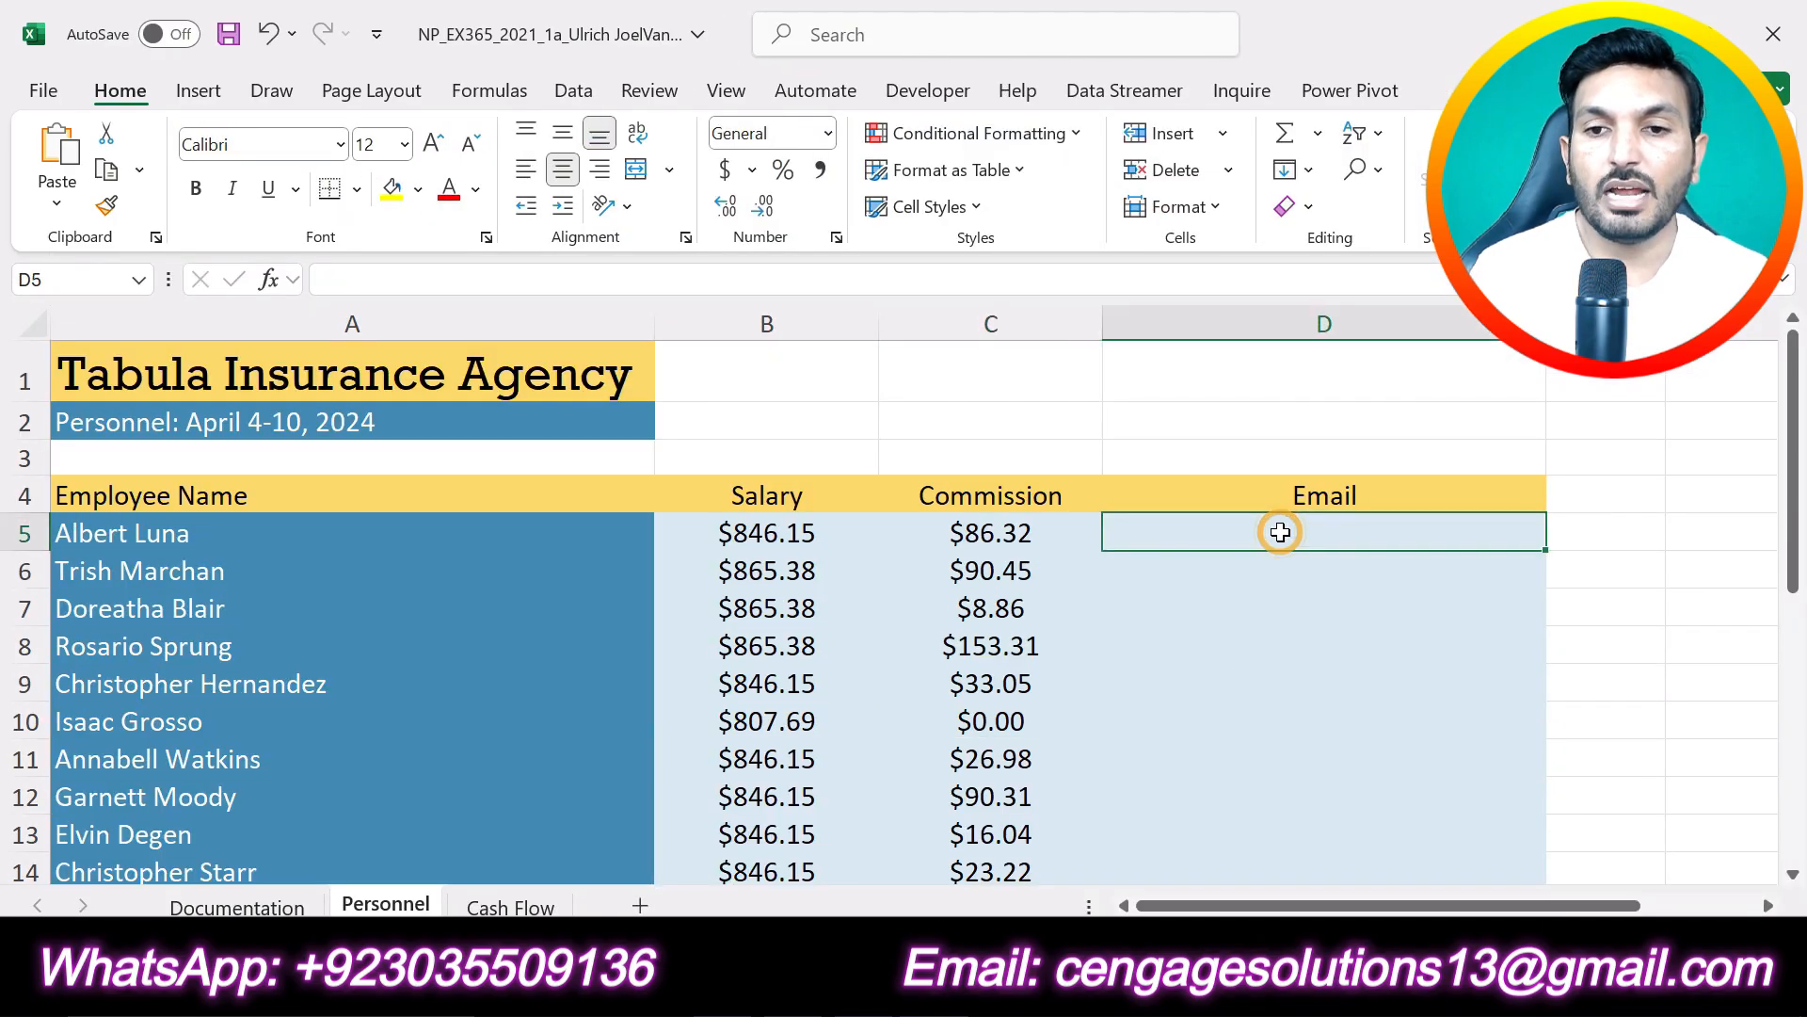
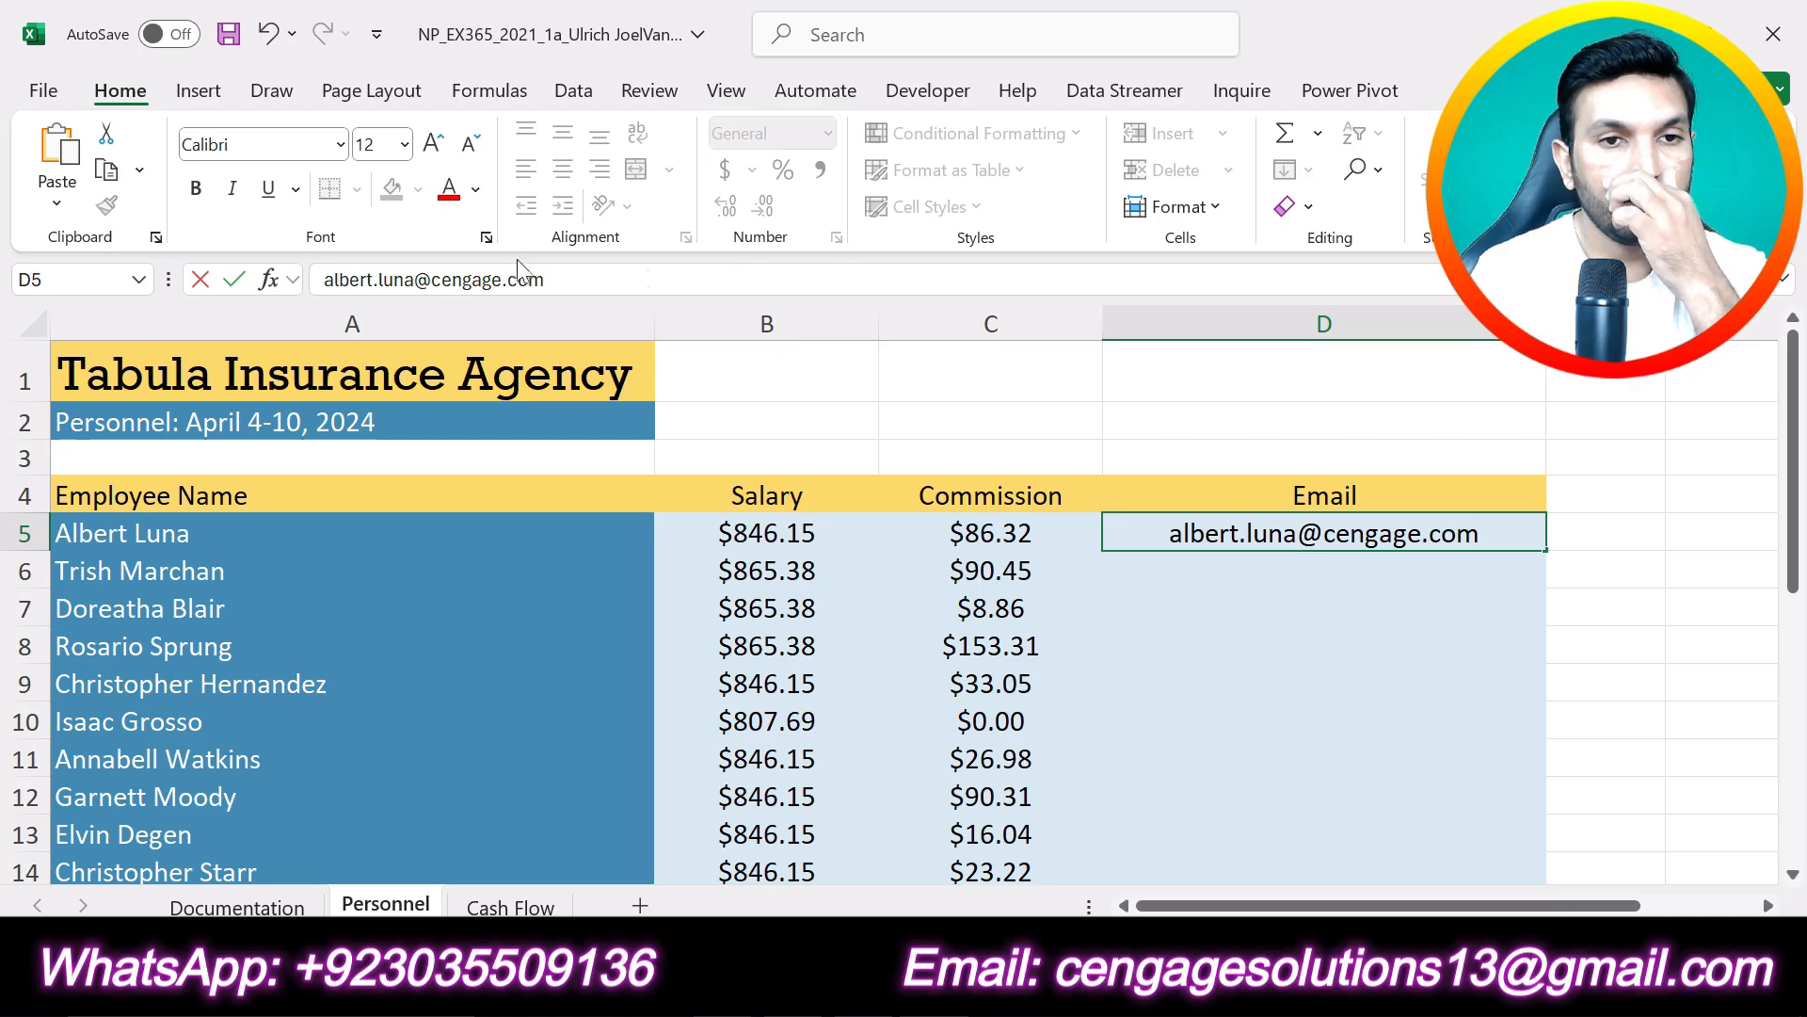
click(236, 279)
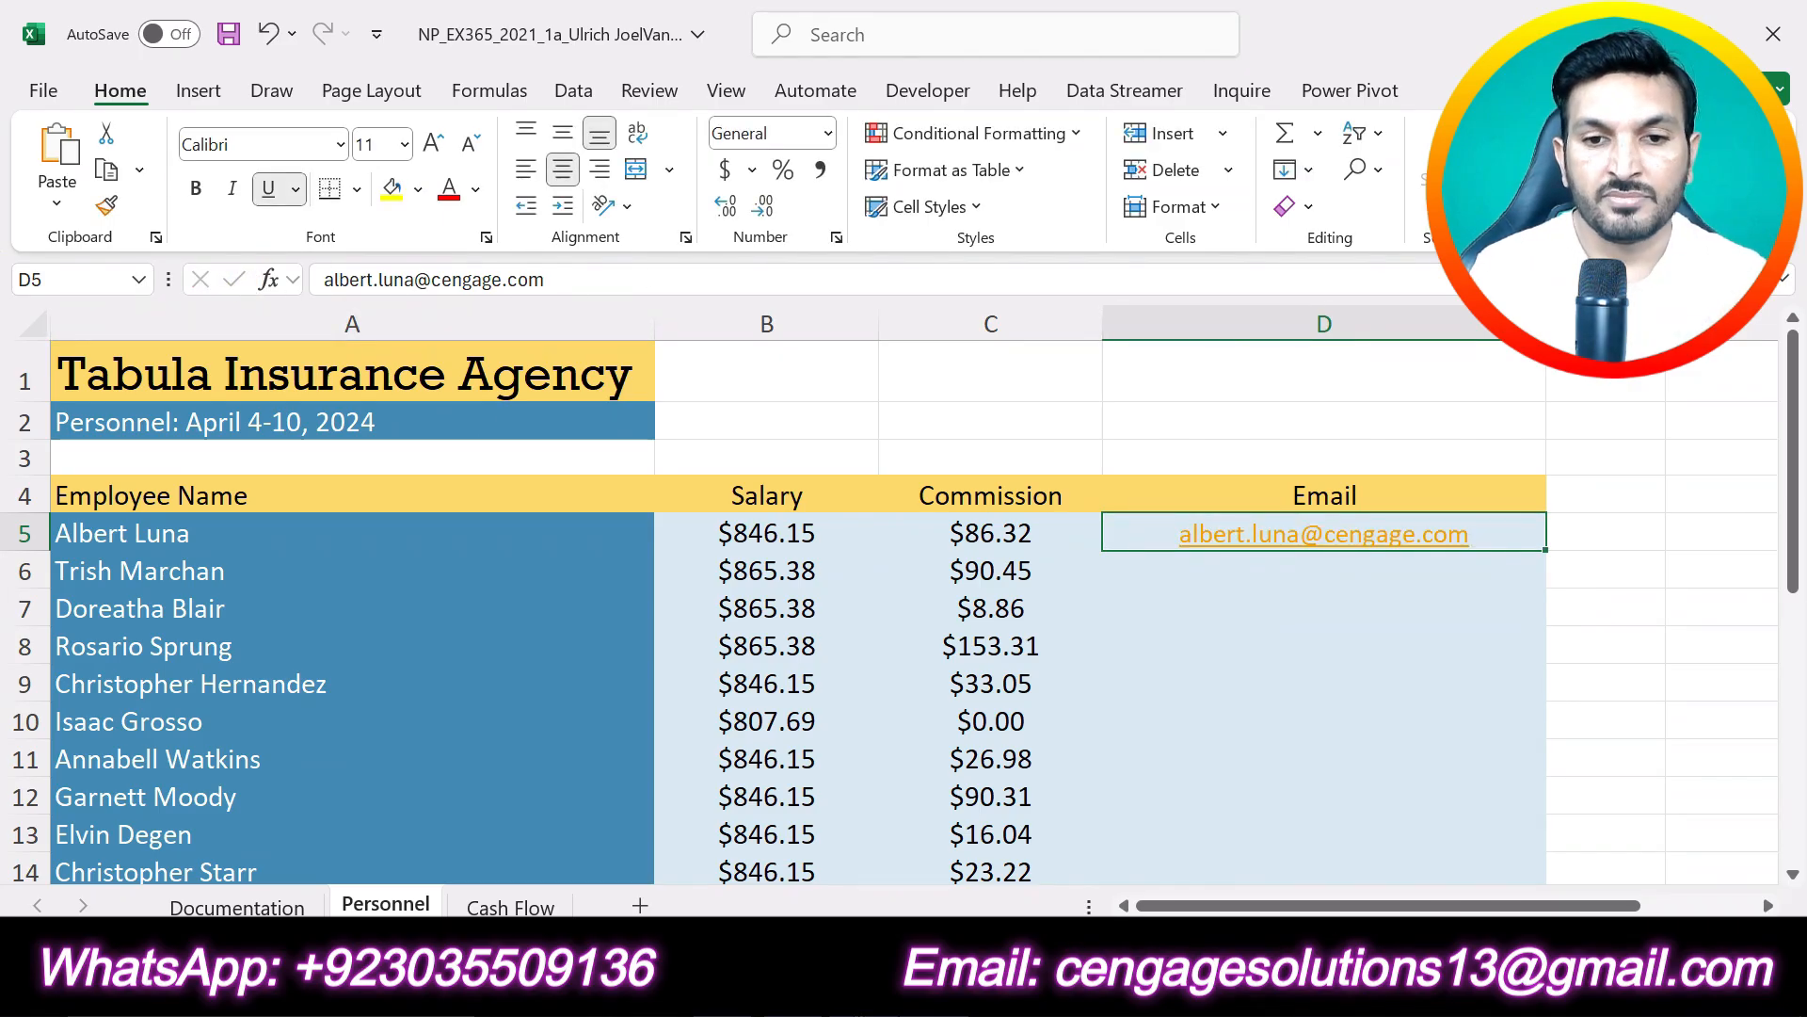
- Check the required range in the Word instructions and use Flash Fill on D5:D16 of the Excel Personnel worksheet to complete the email addresses
key(alt+Tab)
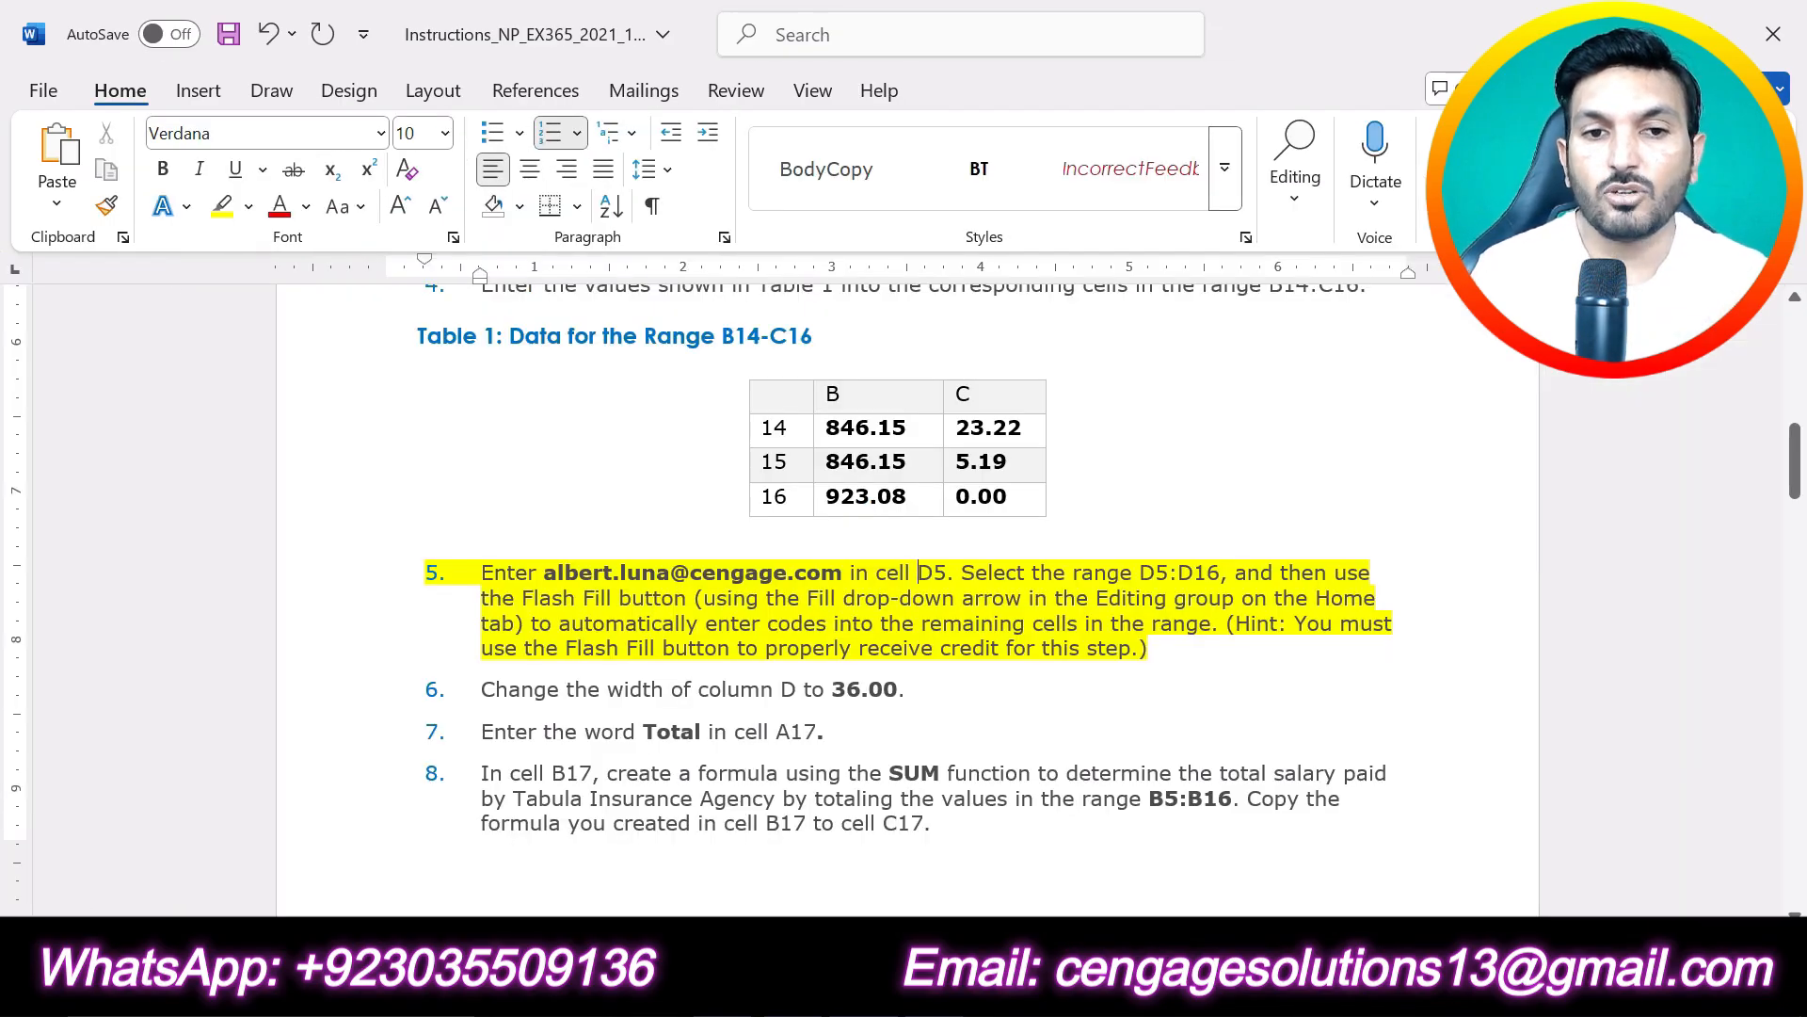
key(alt+Tab)
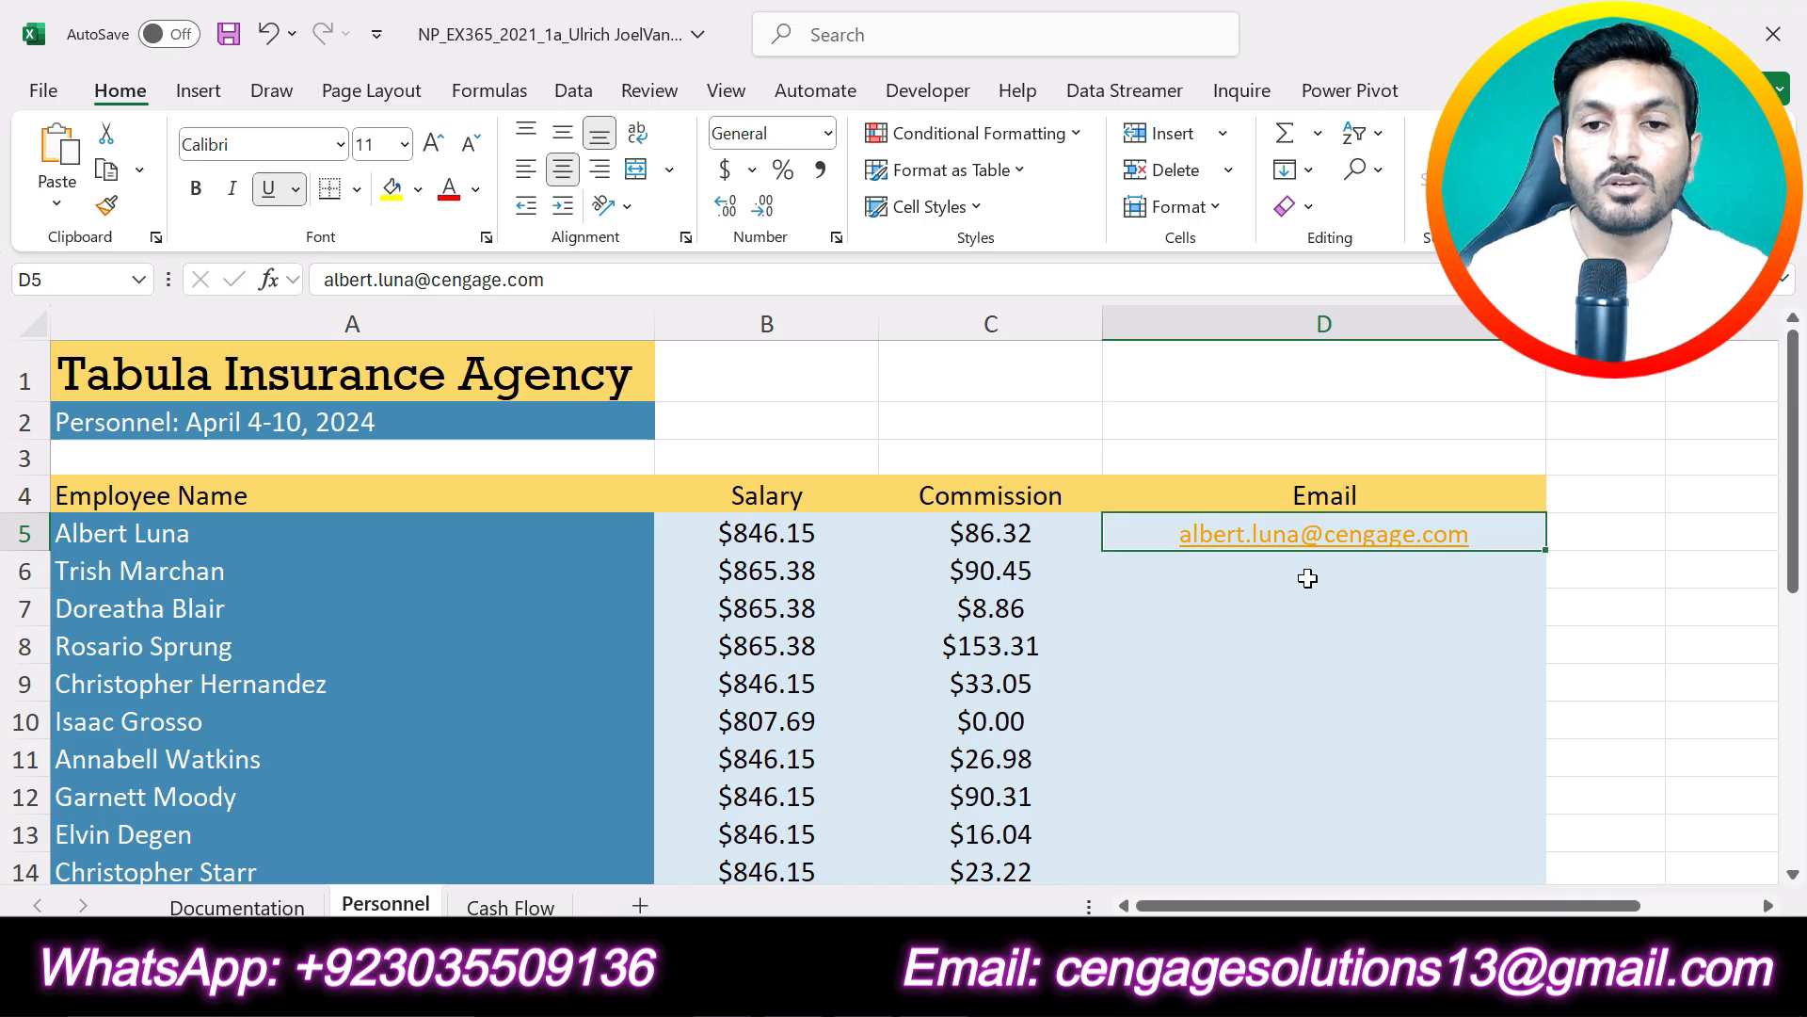
key(alt+Tab)
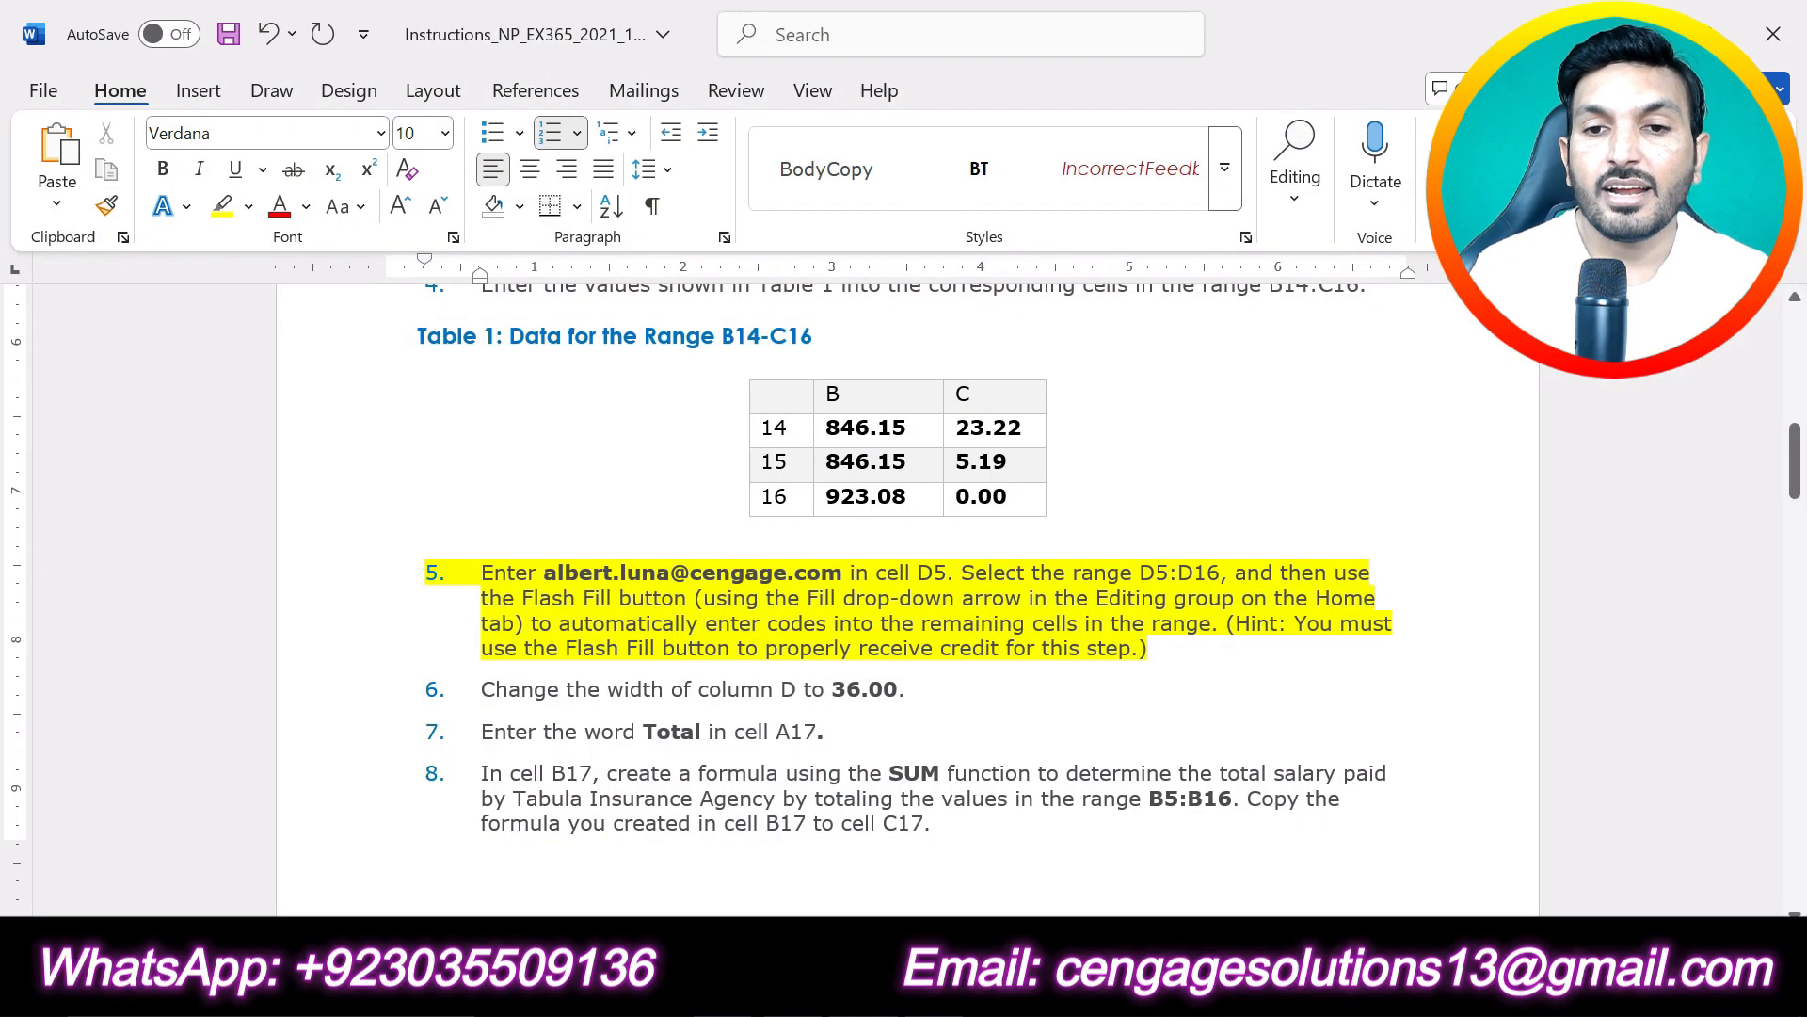
drag(1139, 573, 1220, 572)
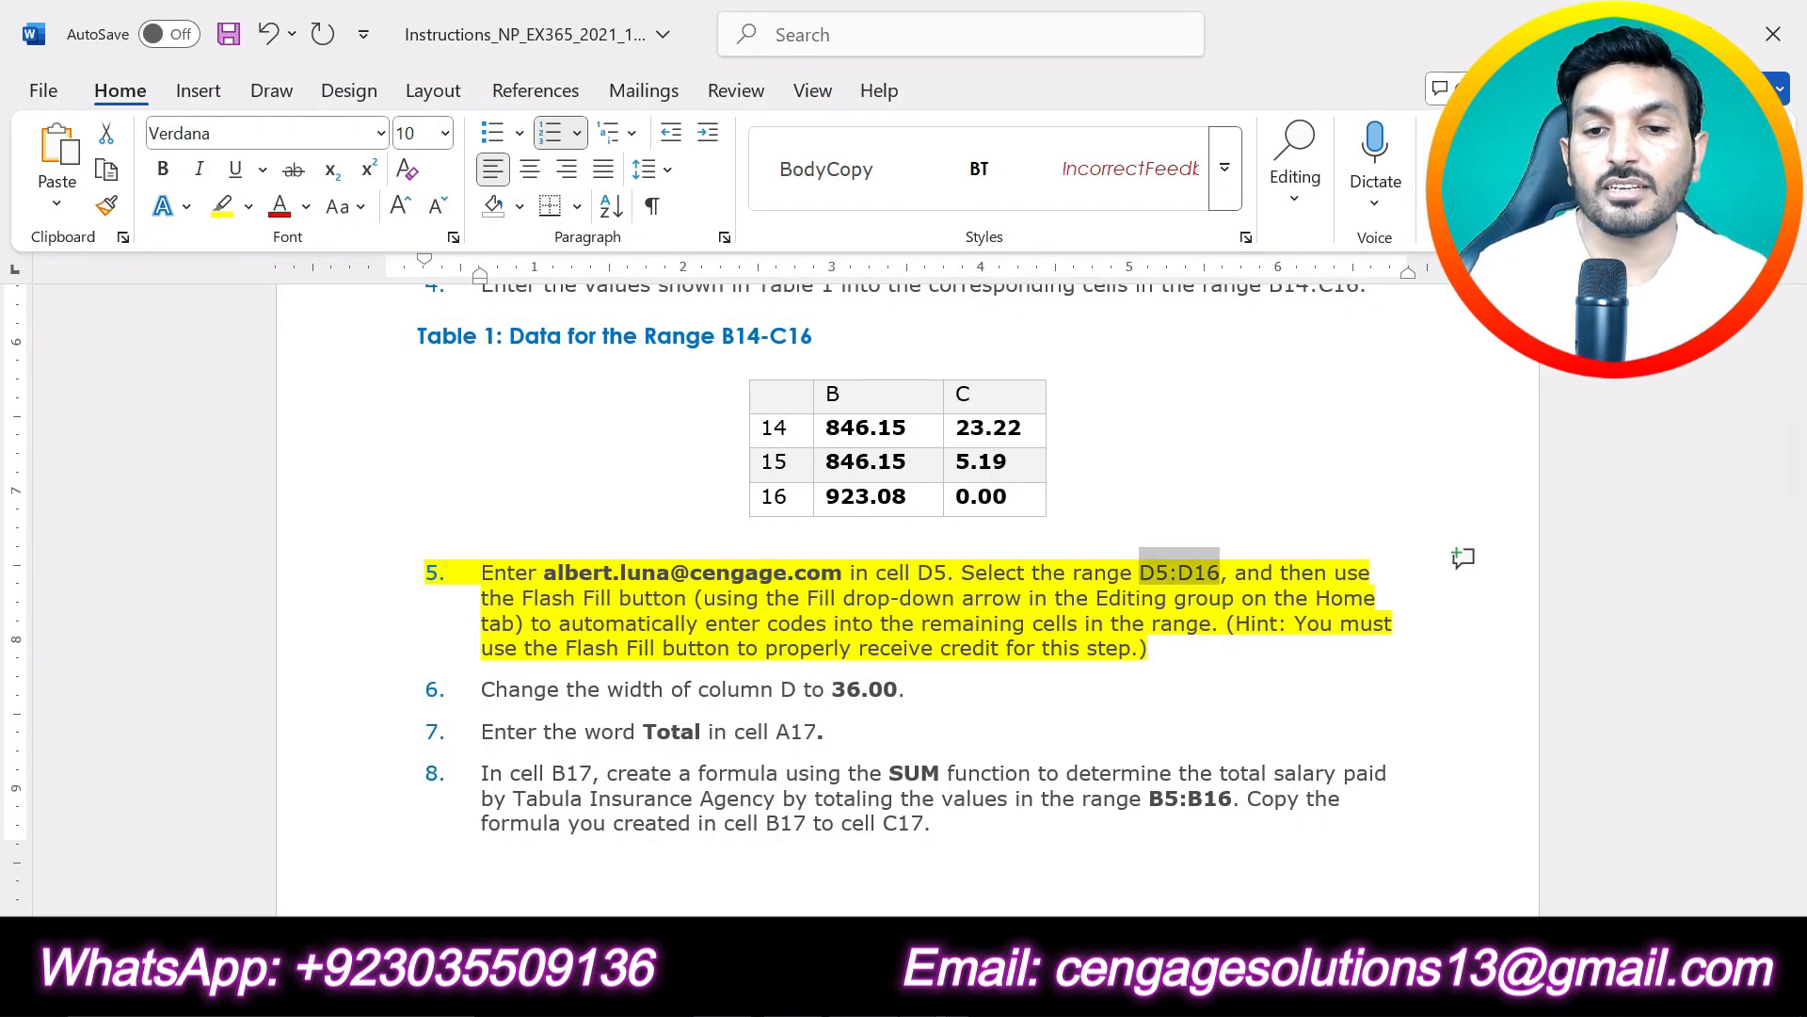
key(alt+Tab)
scroll(1469, 648, down, 6)
scroll(1461, 653, up, 5)
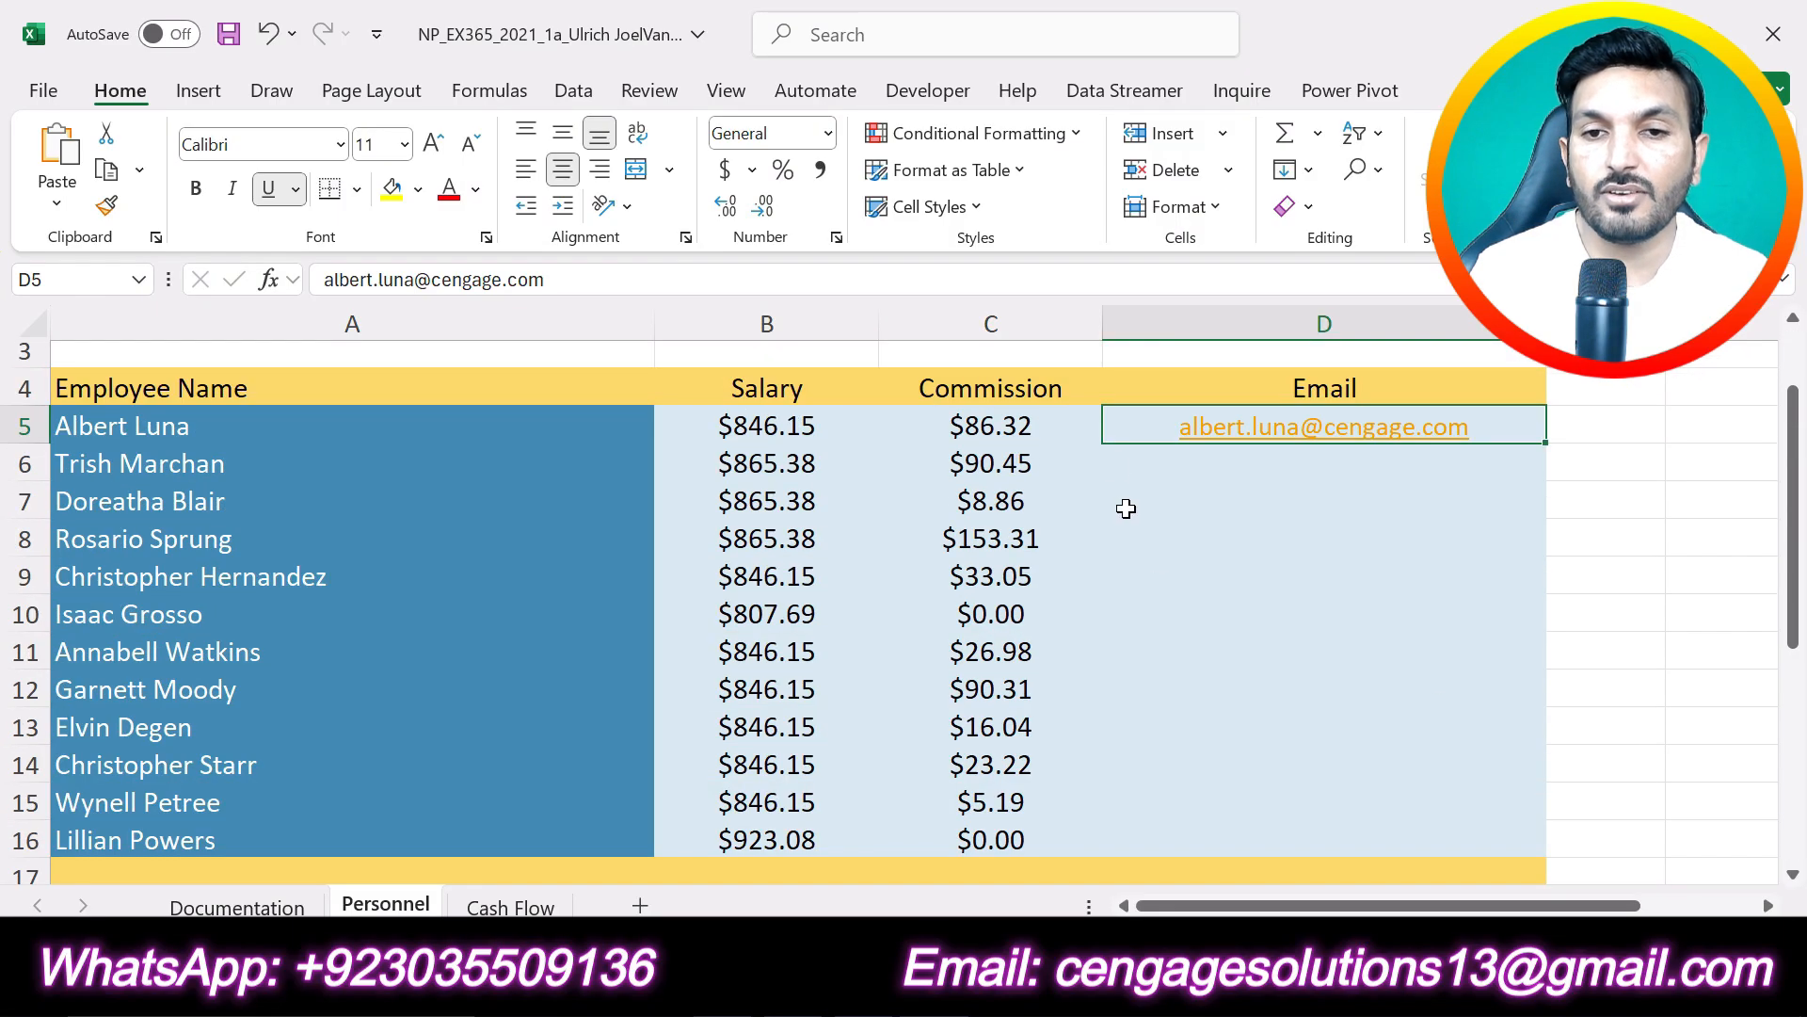
drag(1126, 427, 1172, 827)
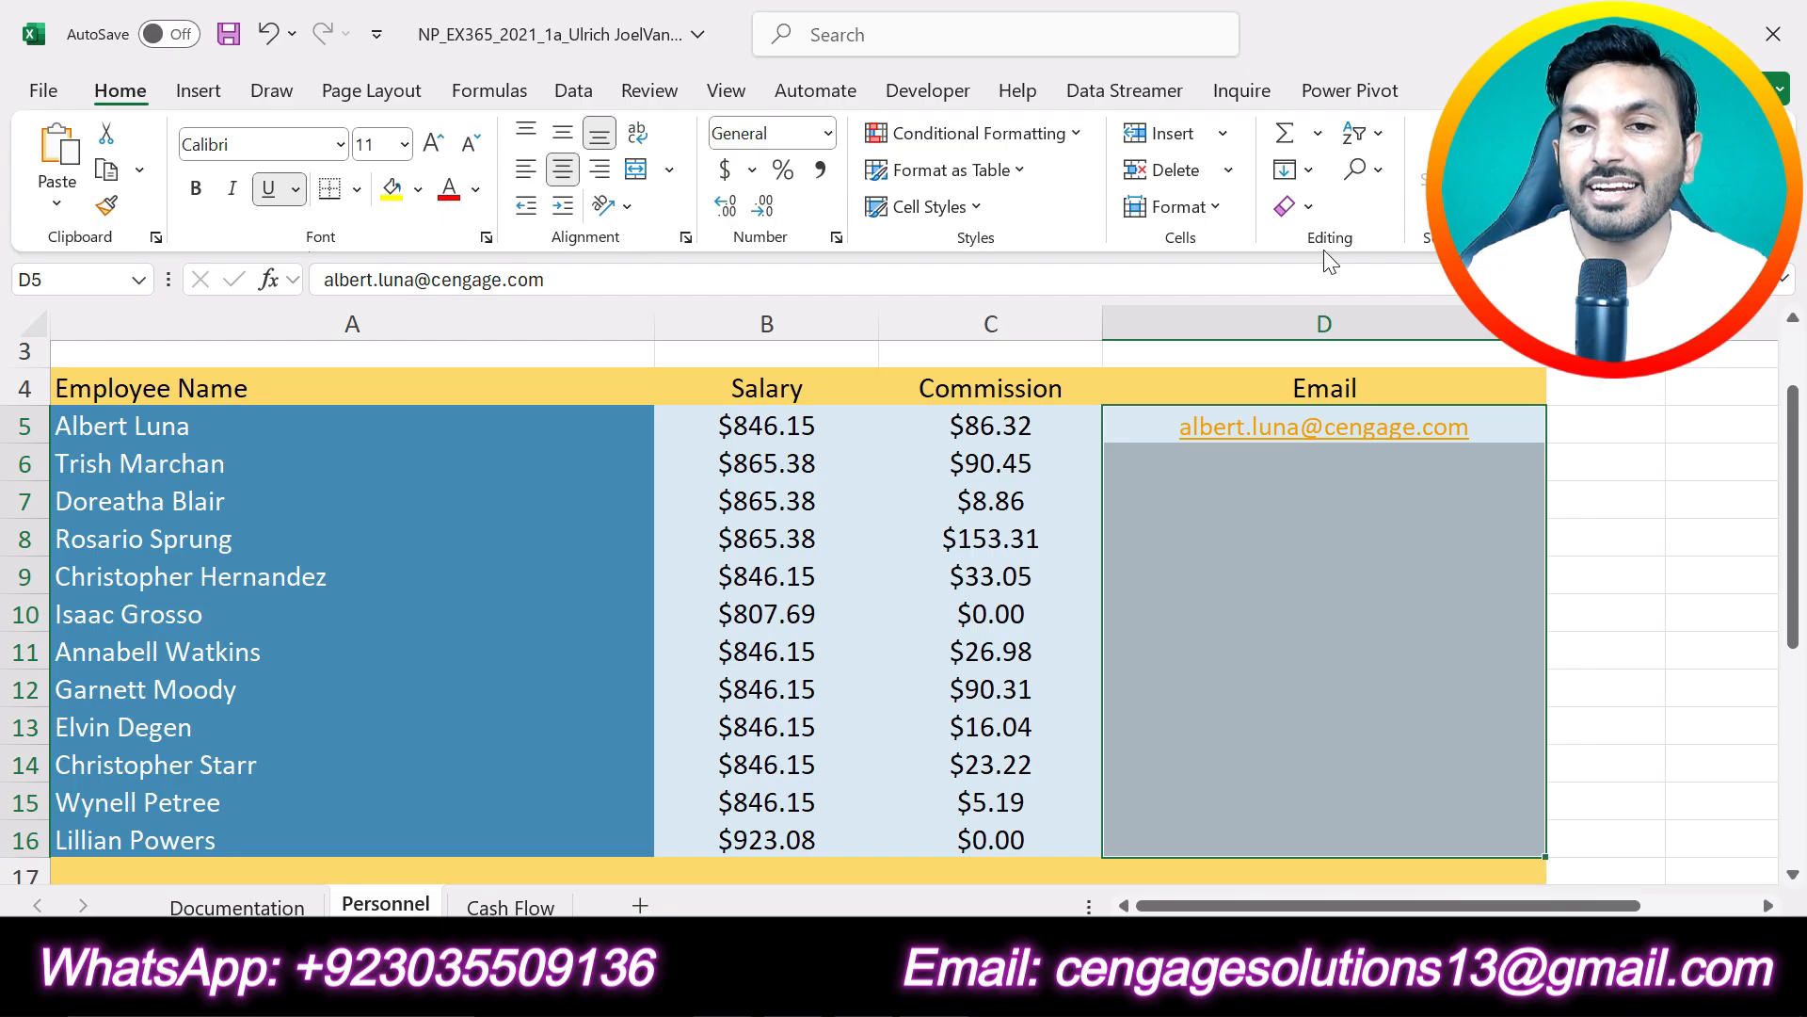
click(1318, 178)
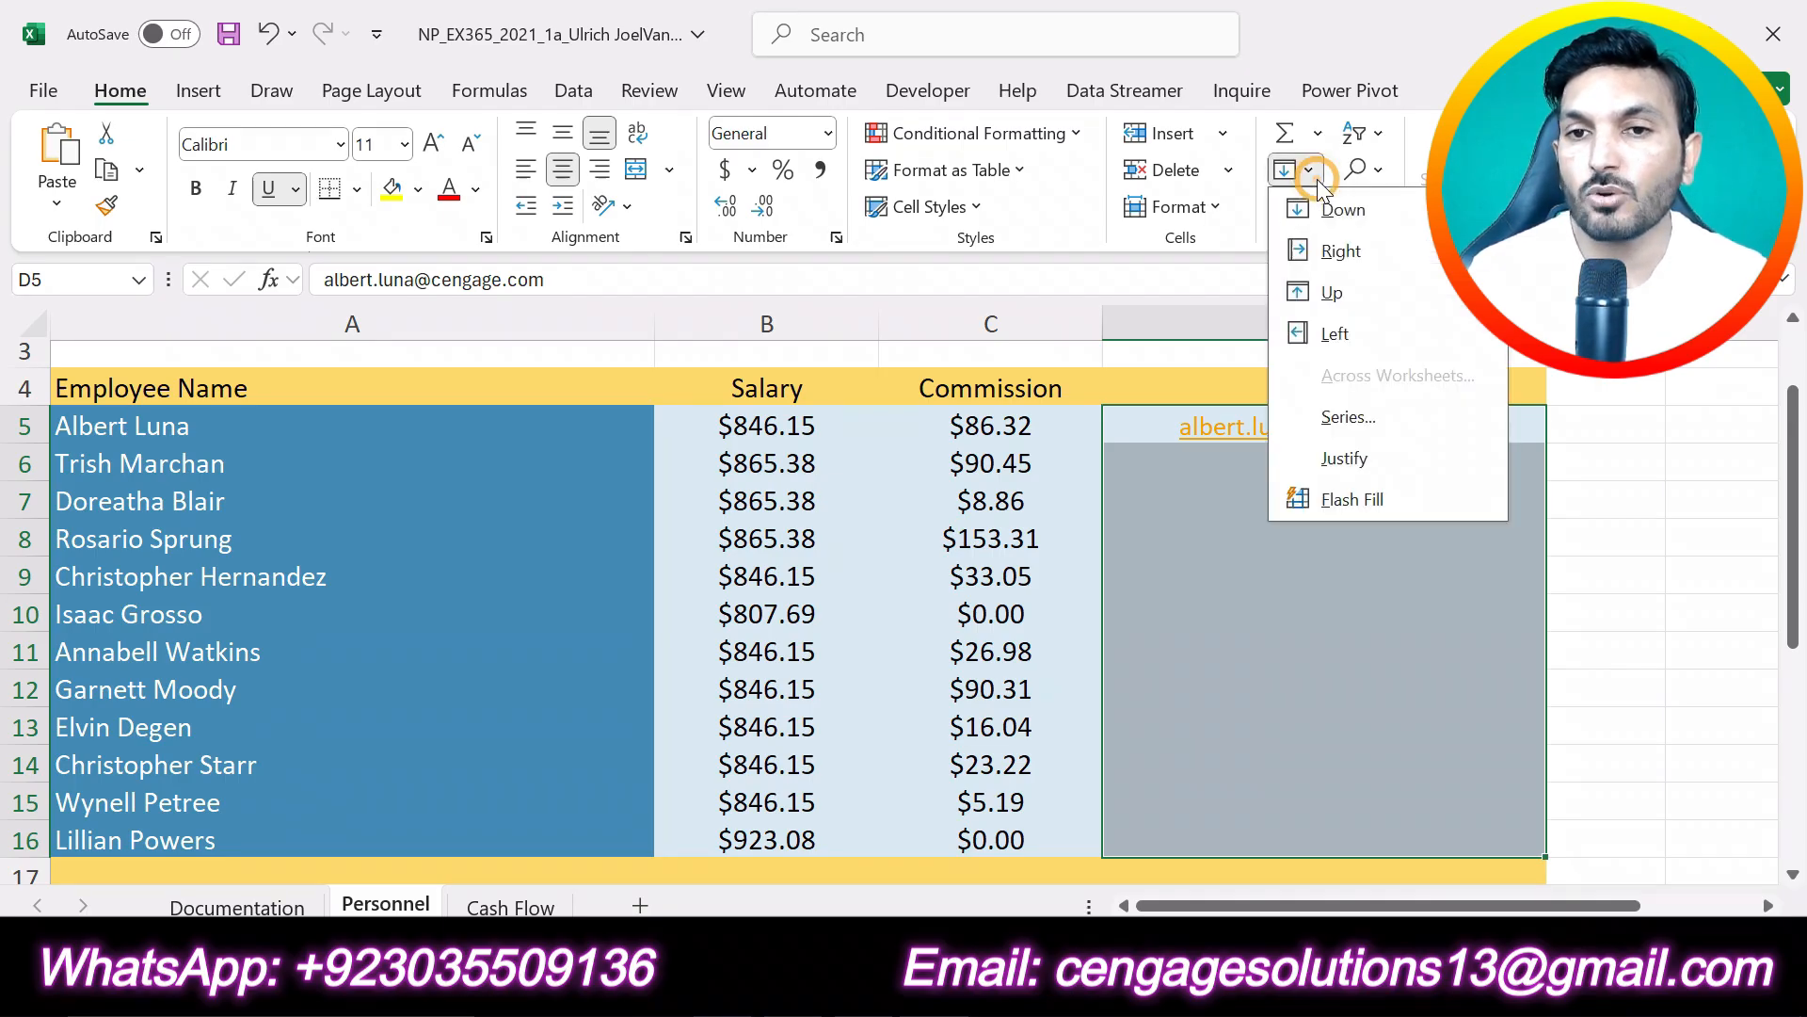
click(1344, 499)
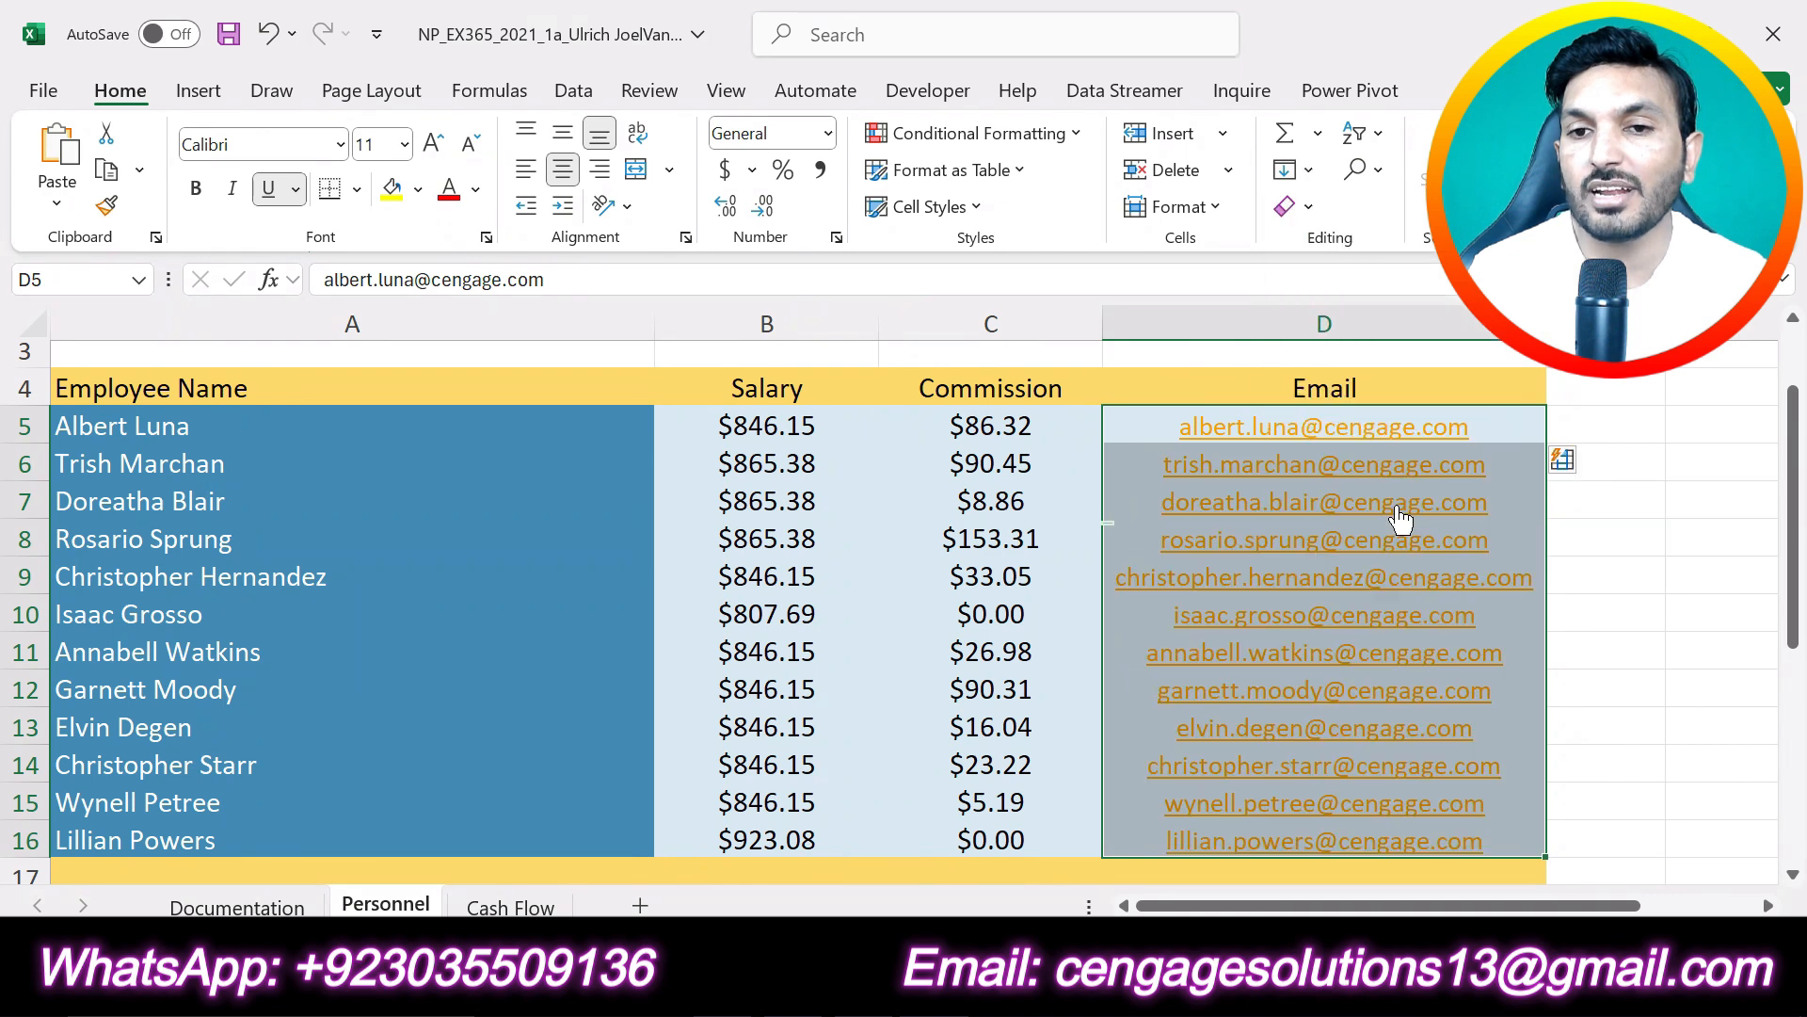
- In the Word instructions, undo the yellow highlighting of project step 5 and highlight project step 6 in yellow
click(1636, 656)
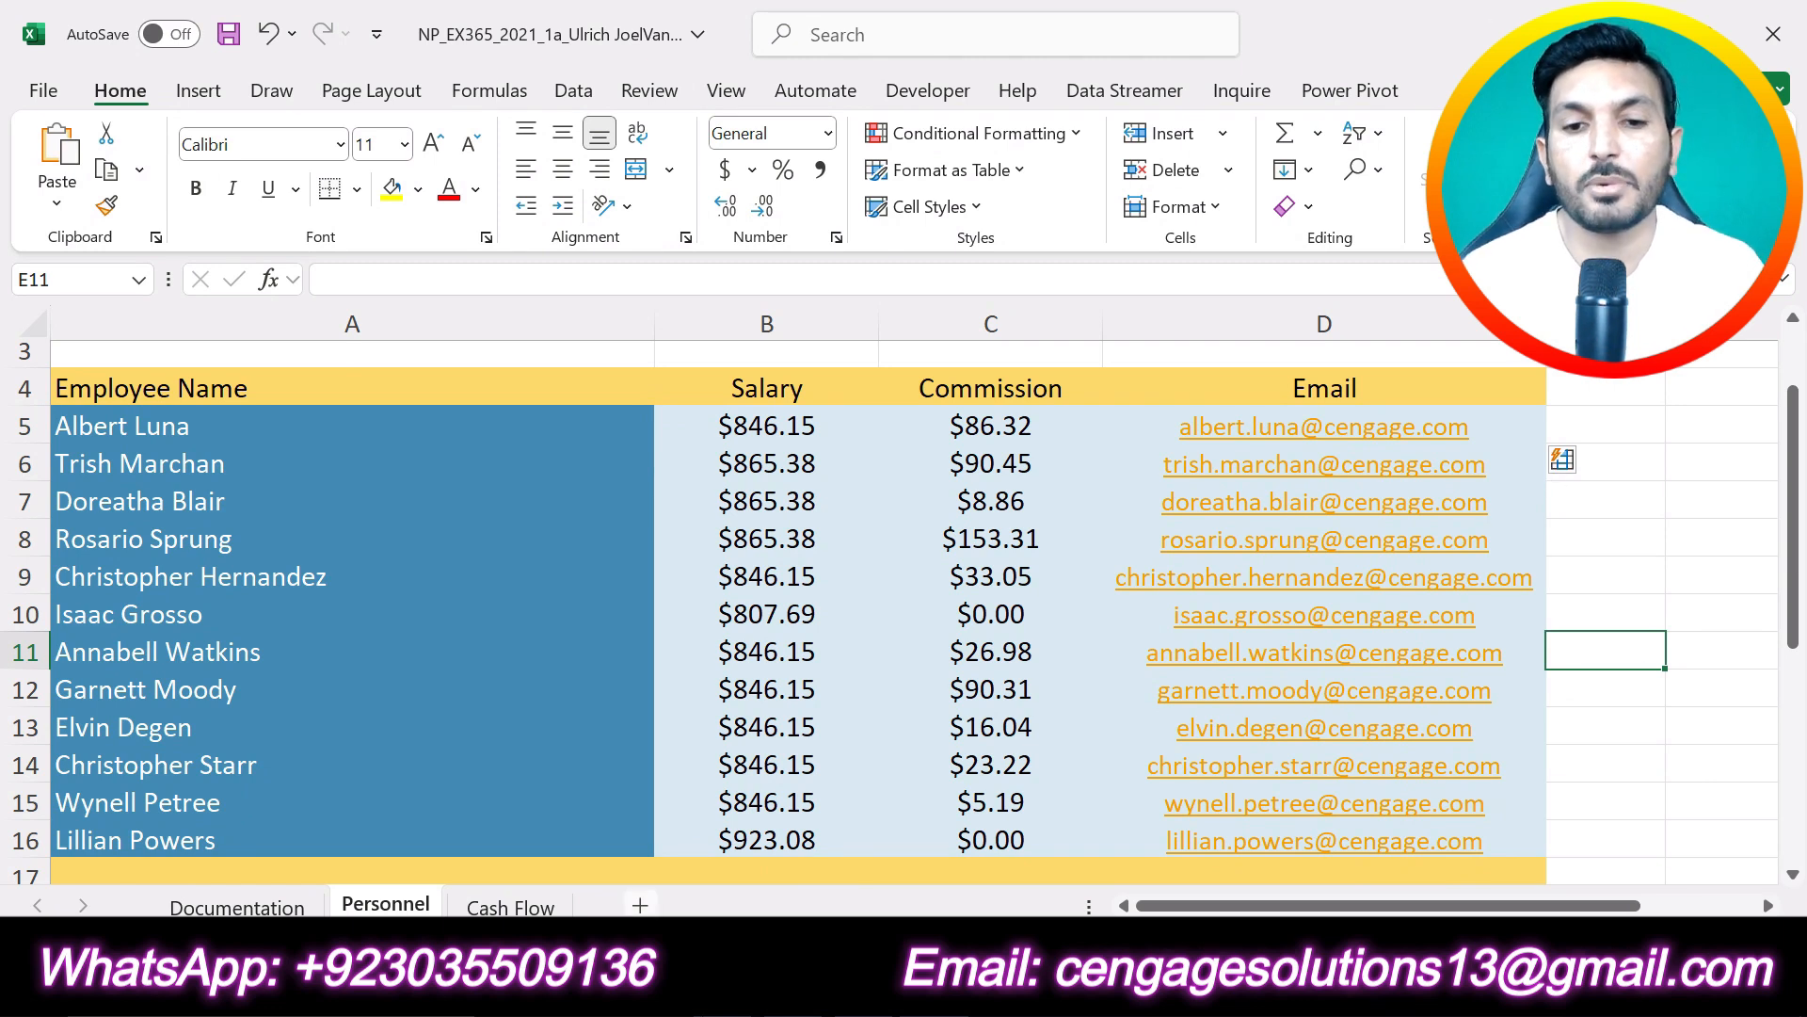
click(687, 990)
key(ctrl+z)
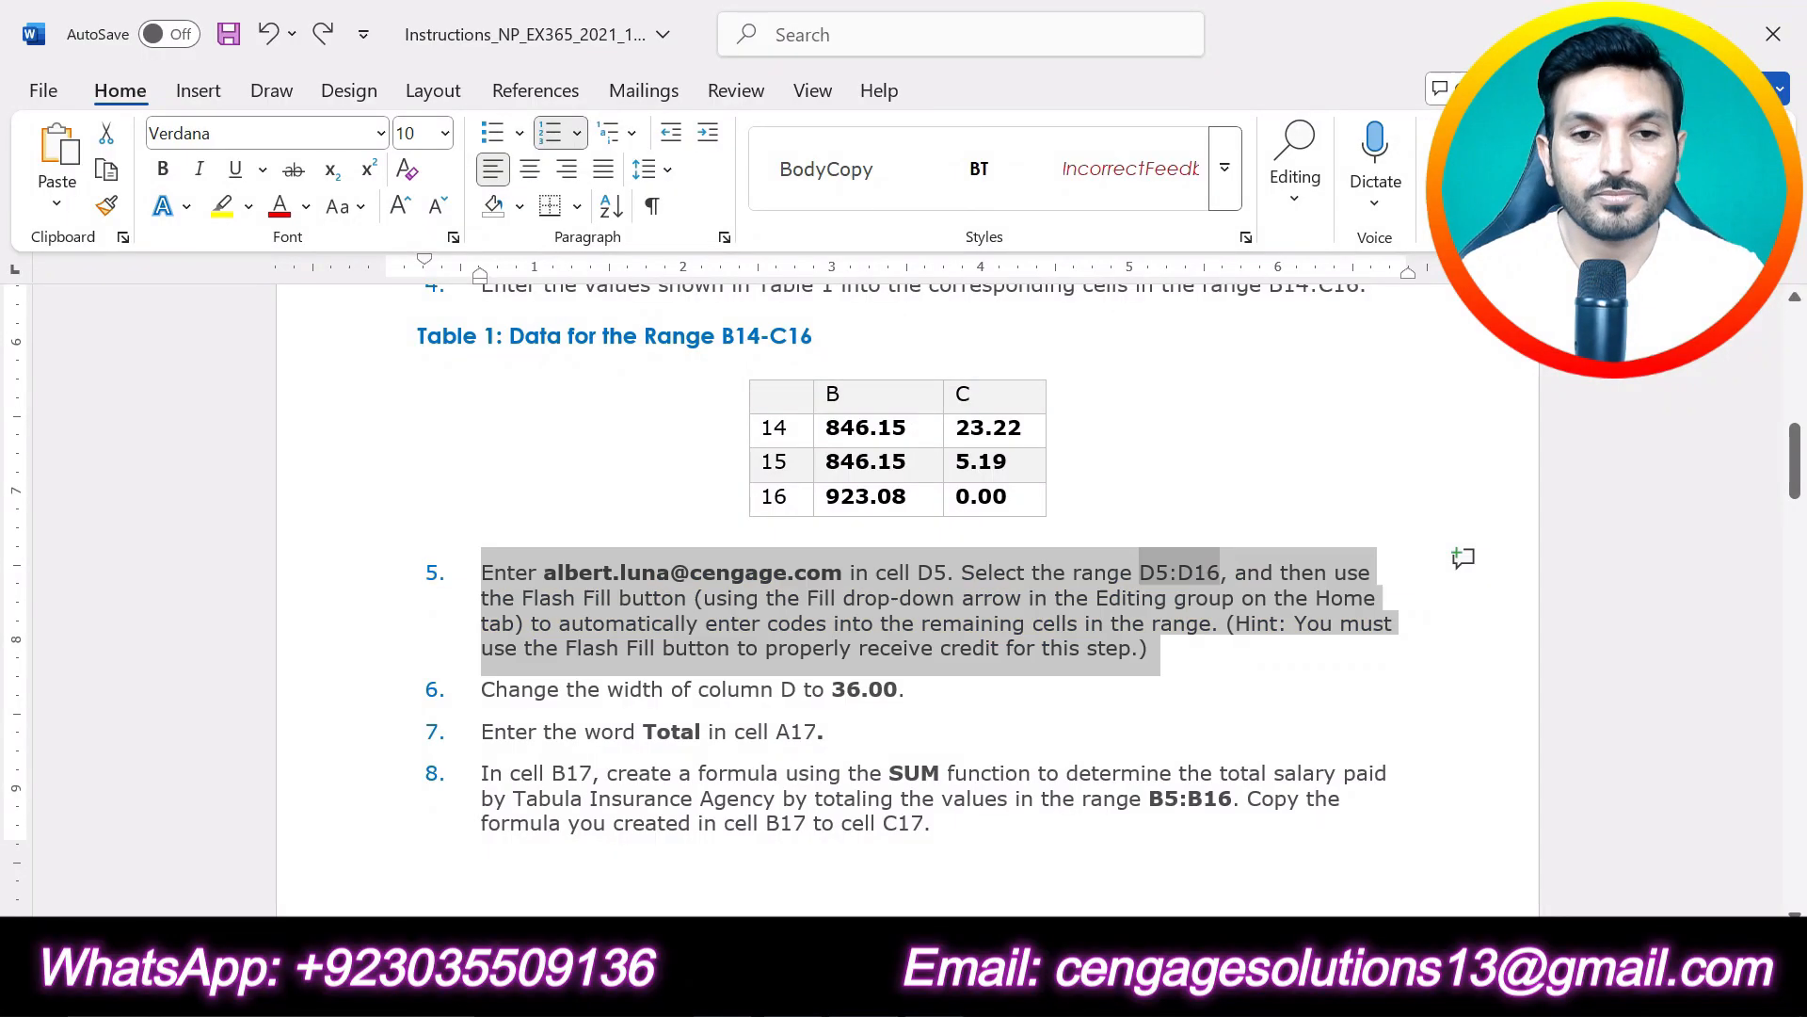
drag(910, 690, 481, 690)
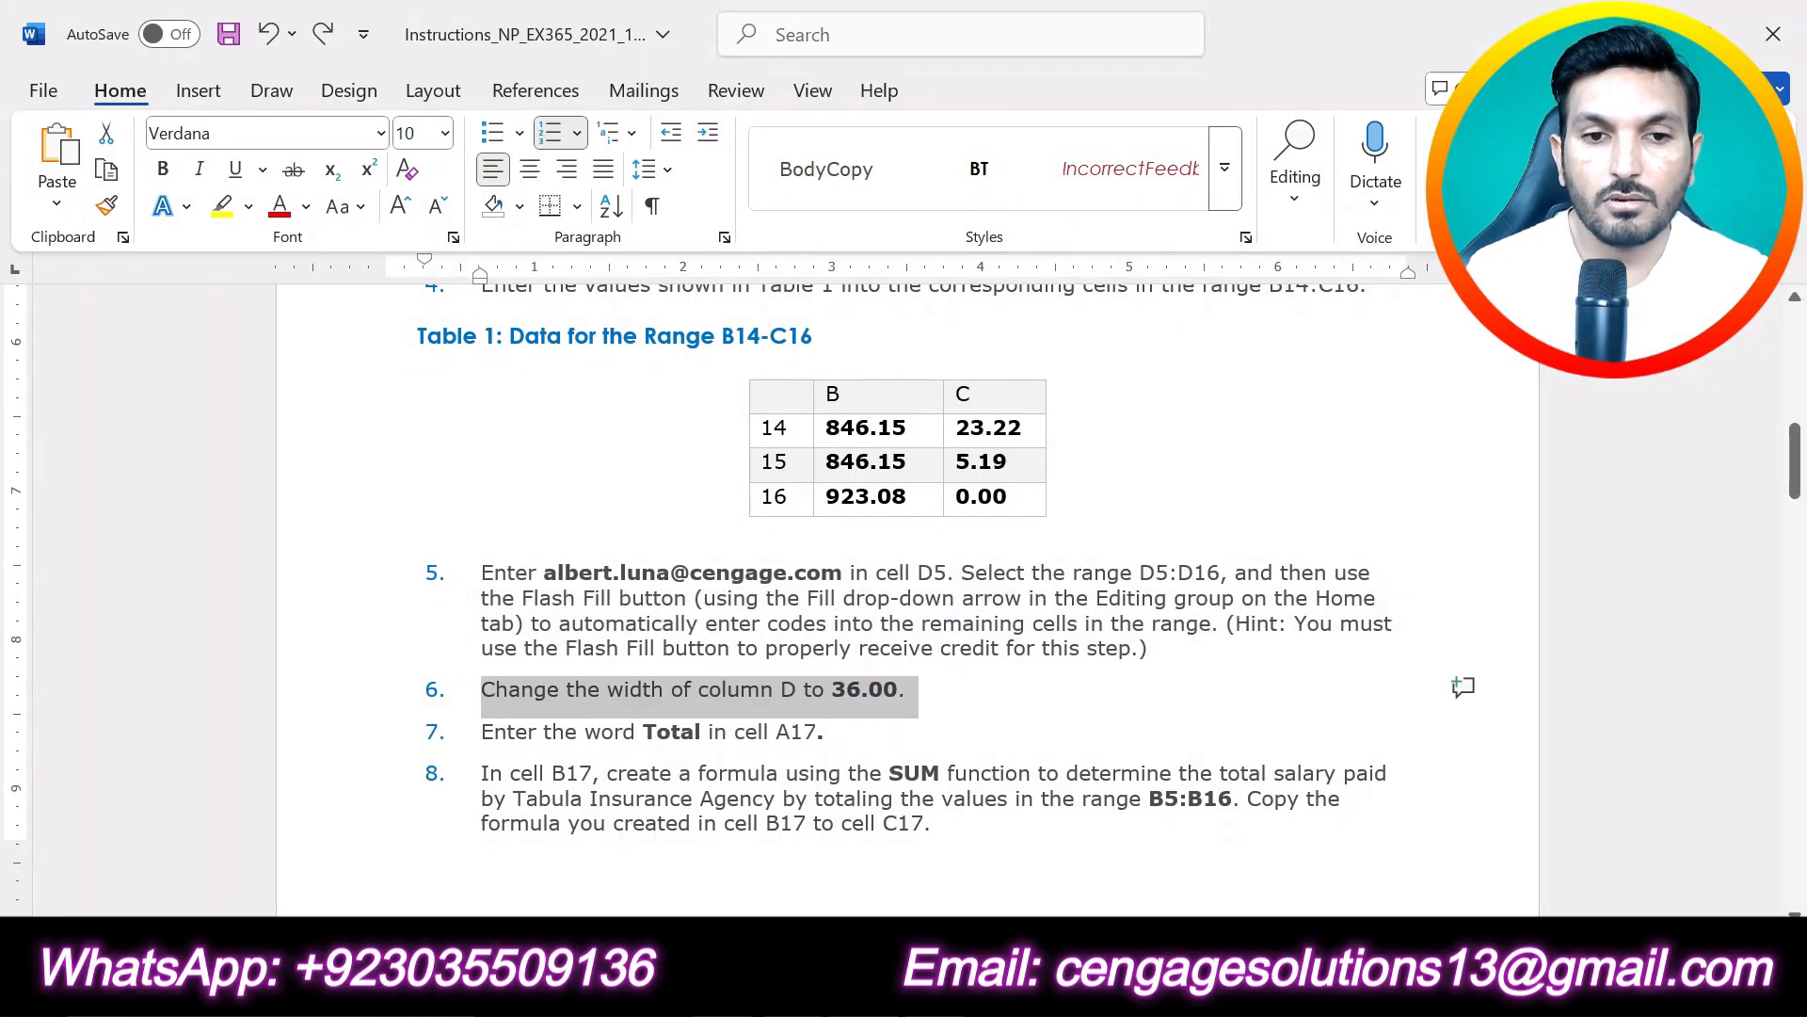
click(598, 637)
click(708, 732)
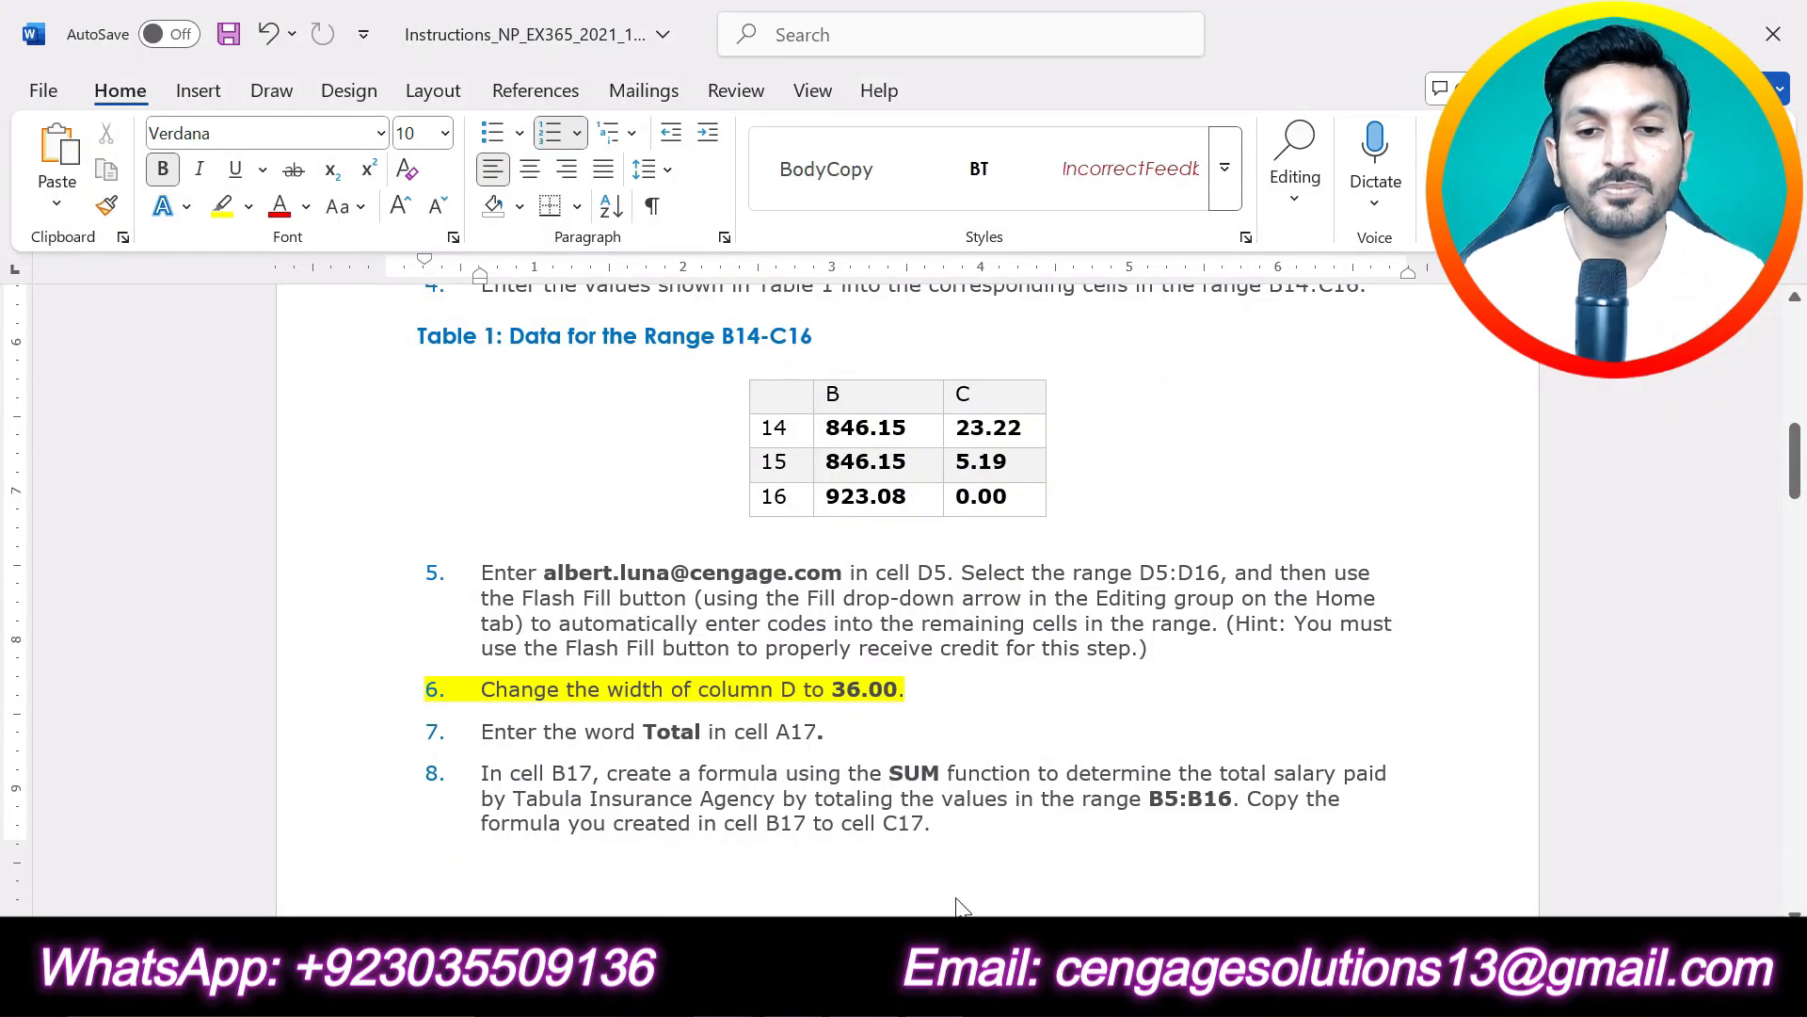
- Set the width of column D in the Excel Personnel worksheet to 36
click(960, 984)
click(1347, 307)
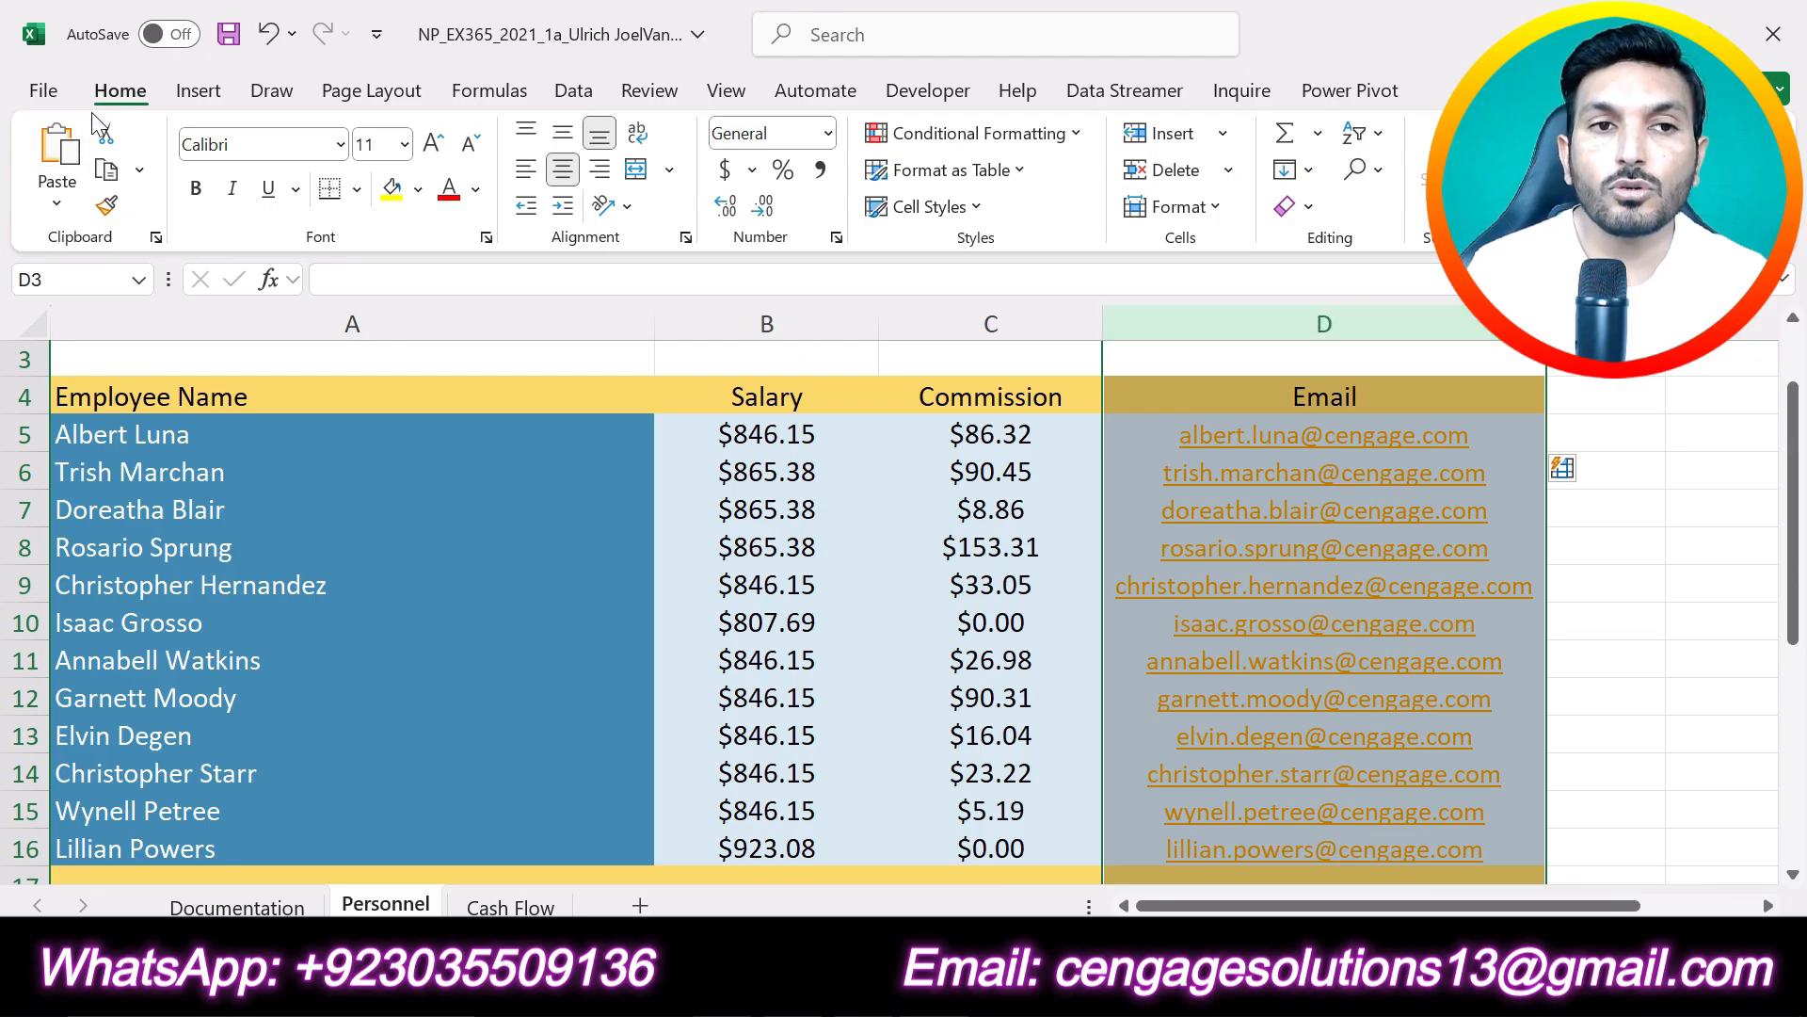
click(1215, 209)
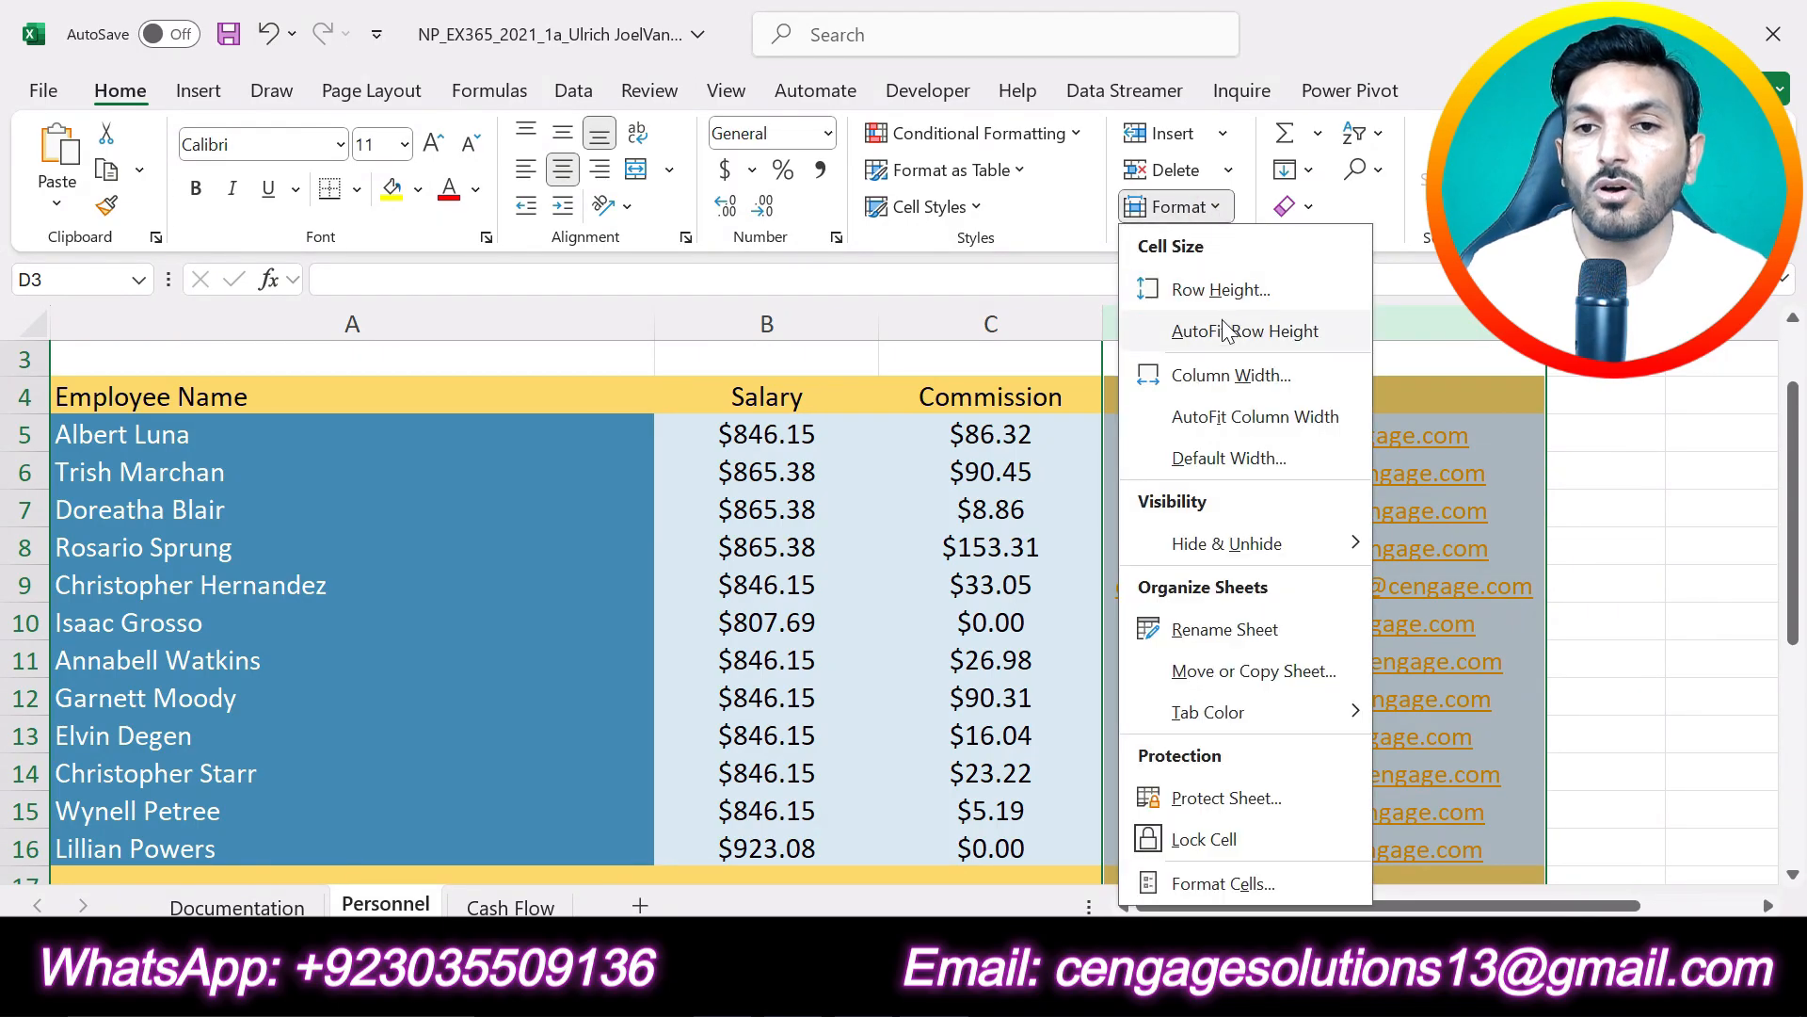
click(1229, 376)
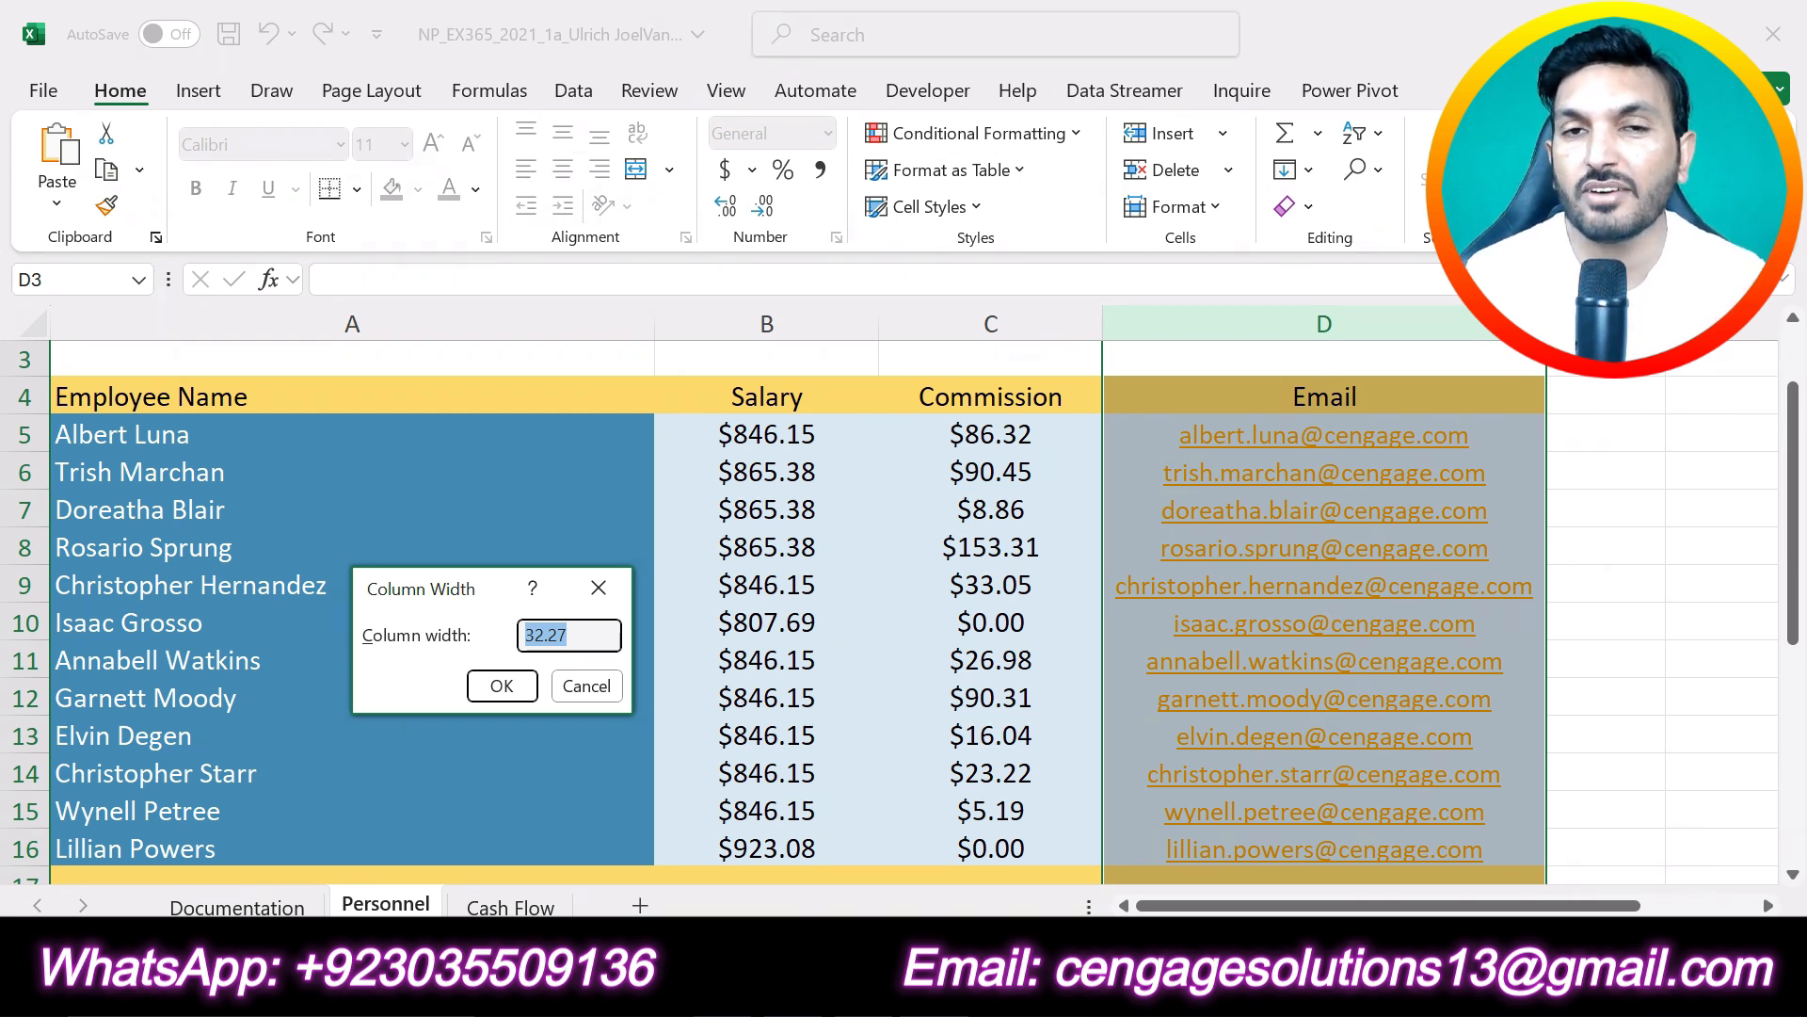
text(36)
click(499, 687)
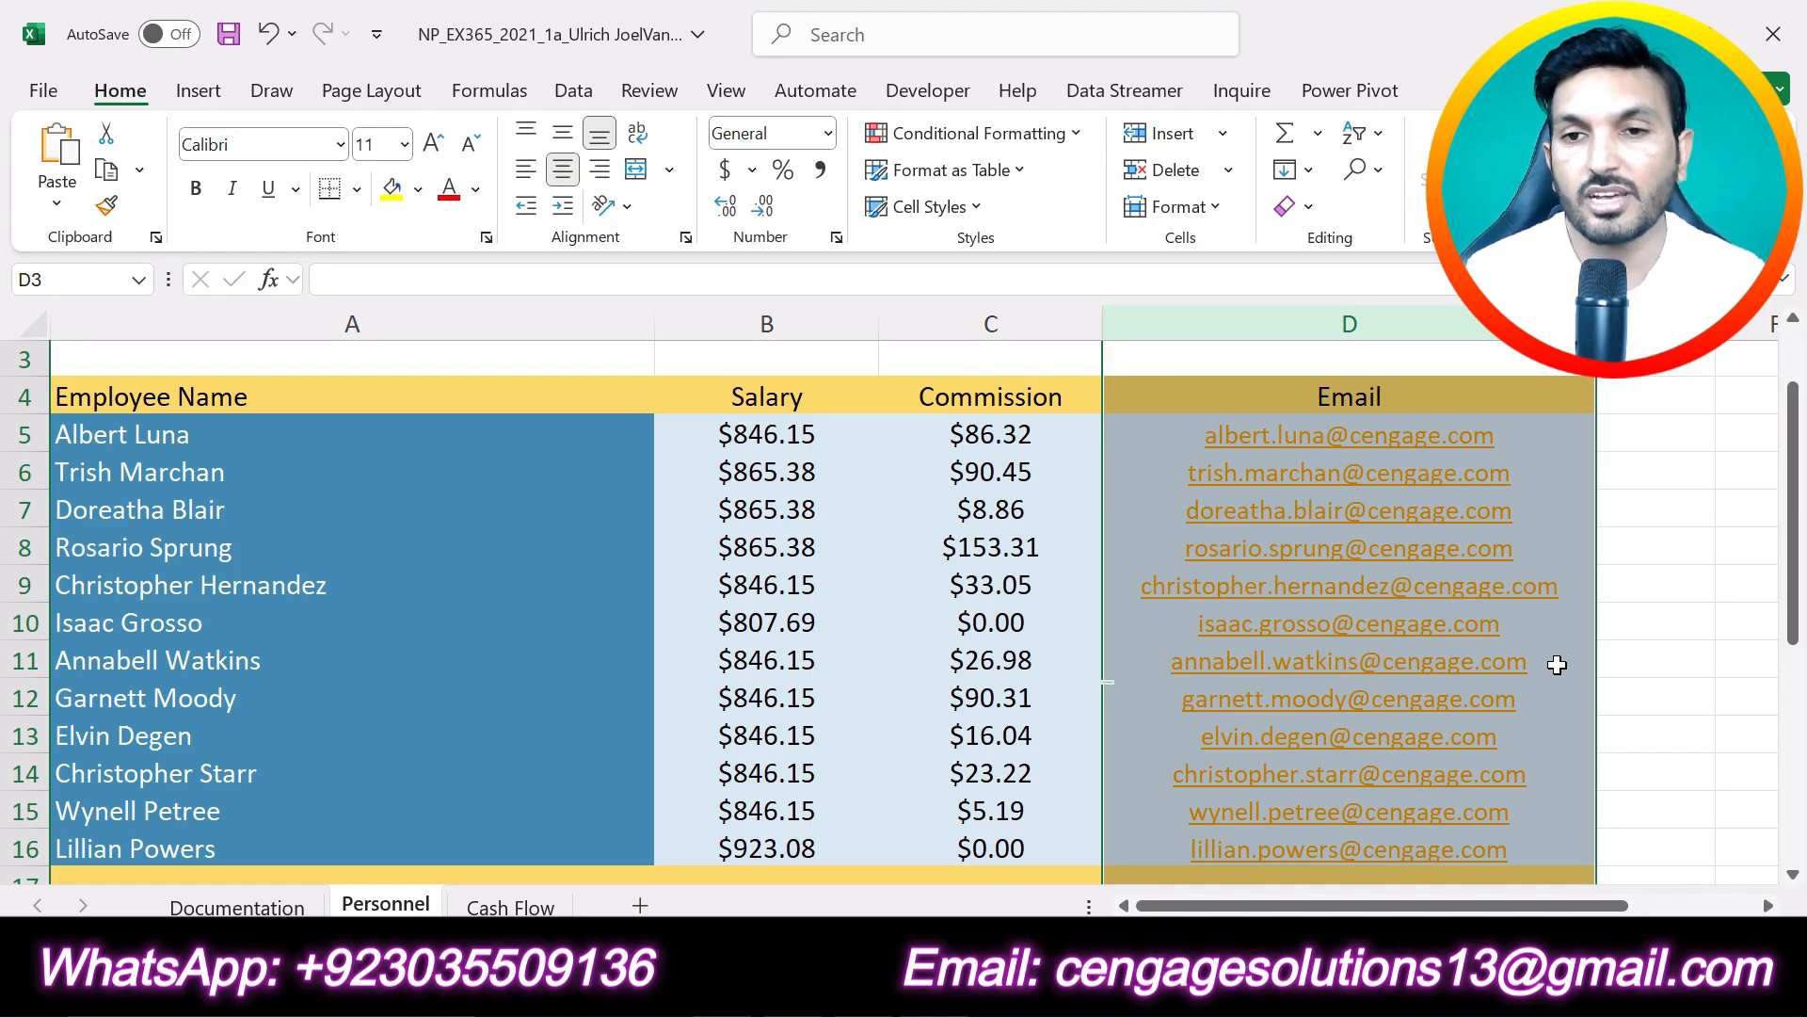
click(1652, 675)
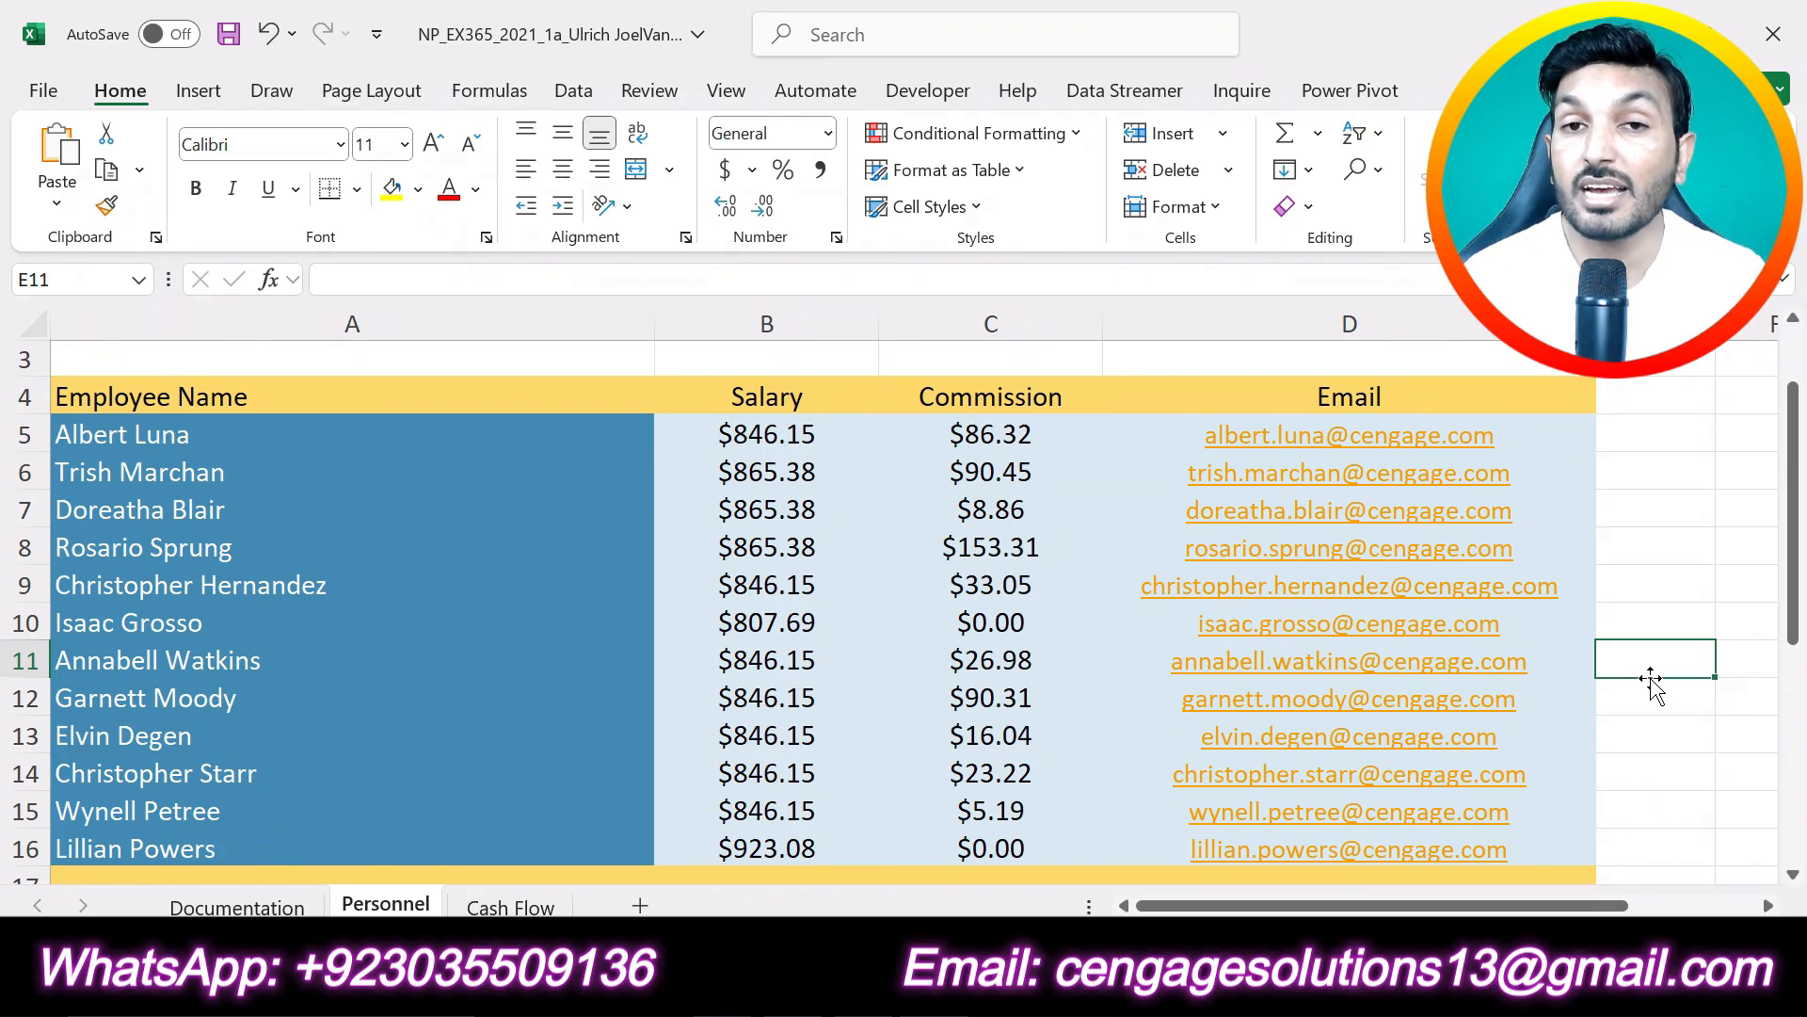
- In the Word instructions, undo the yellow highlighting of project step 6 and highlight project step 7 in yellow
key(alt+Tab)
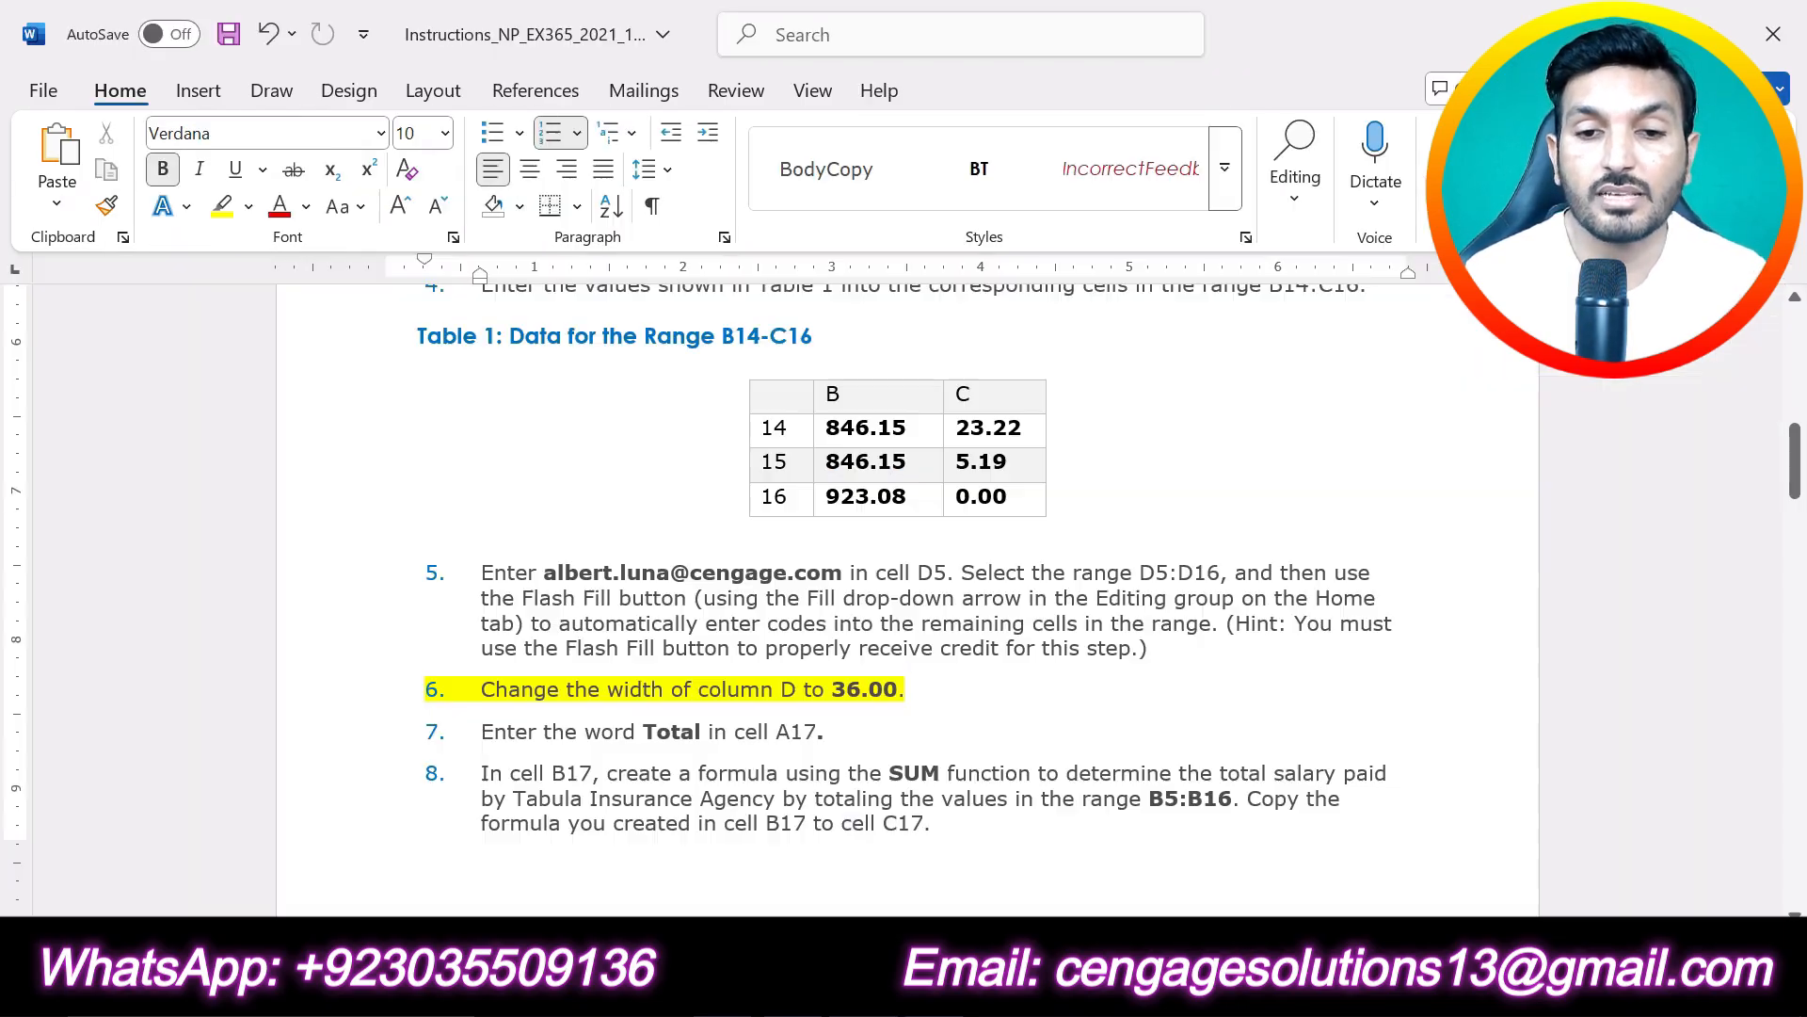
key(ctrl+z)
scroll(904, 602, down, 3)
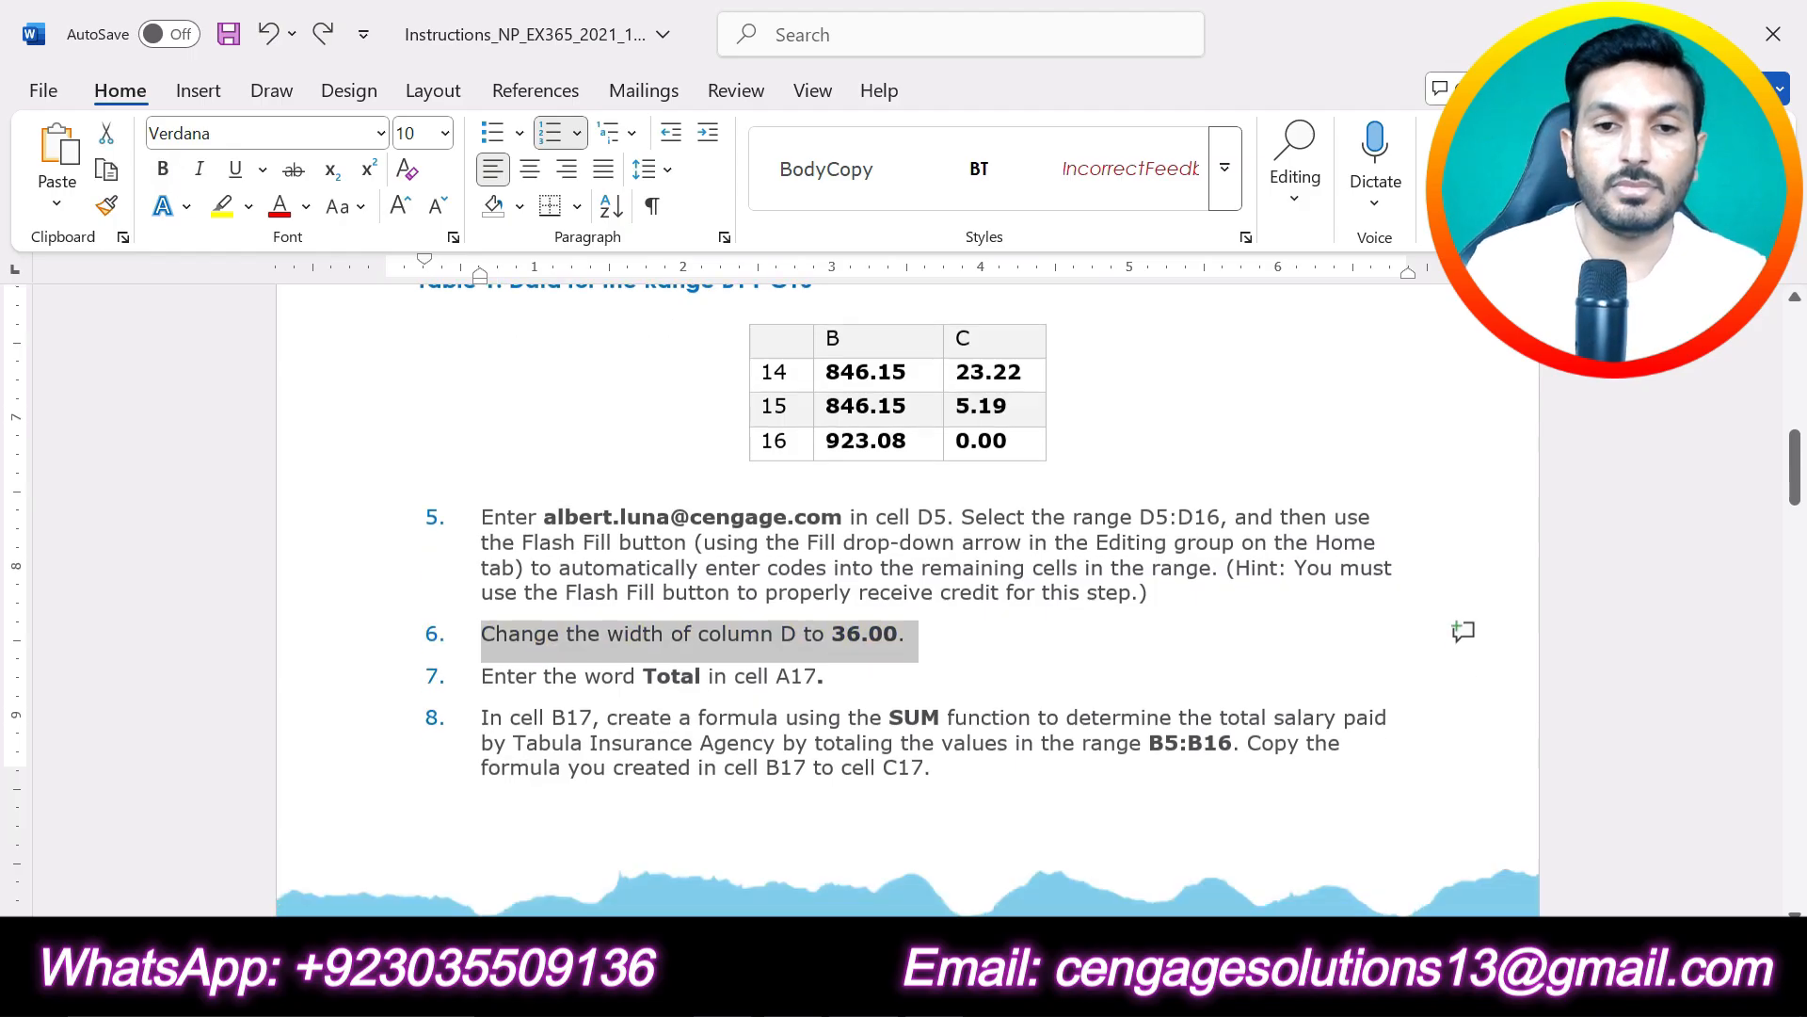
drag(856, 585, 517, 590)
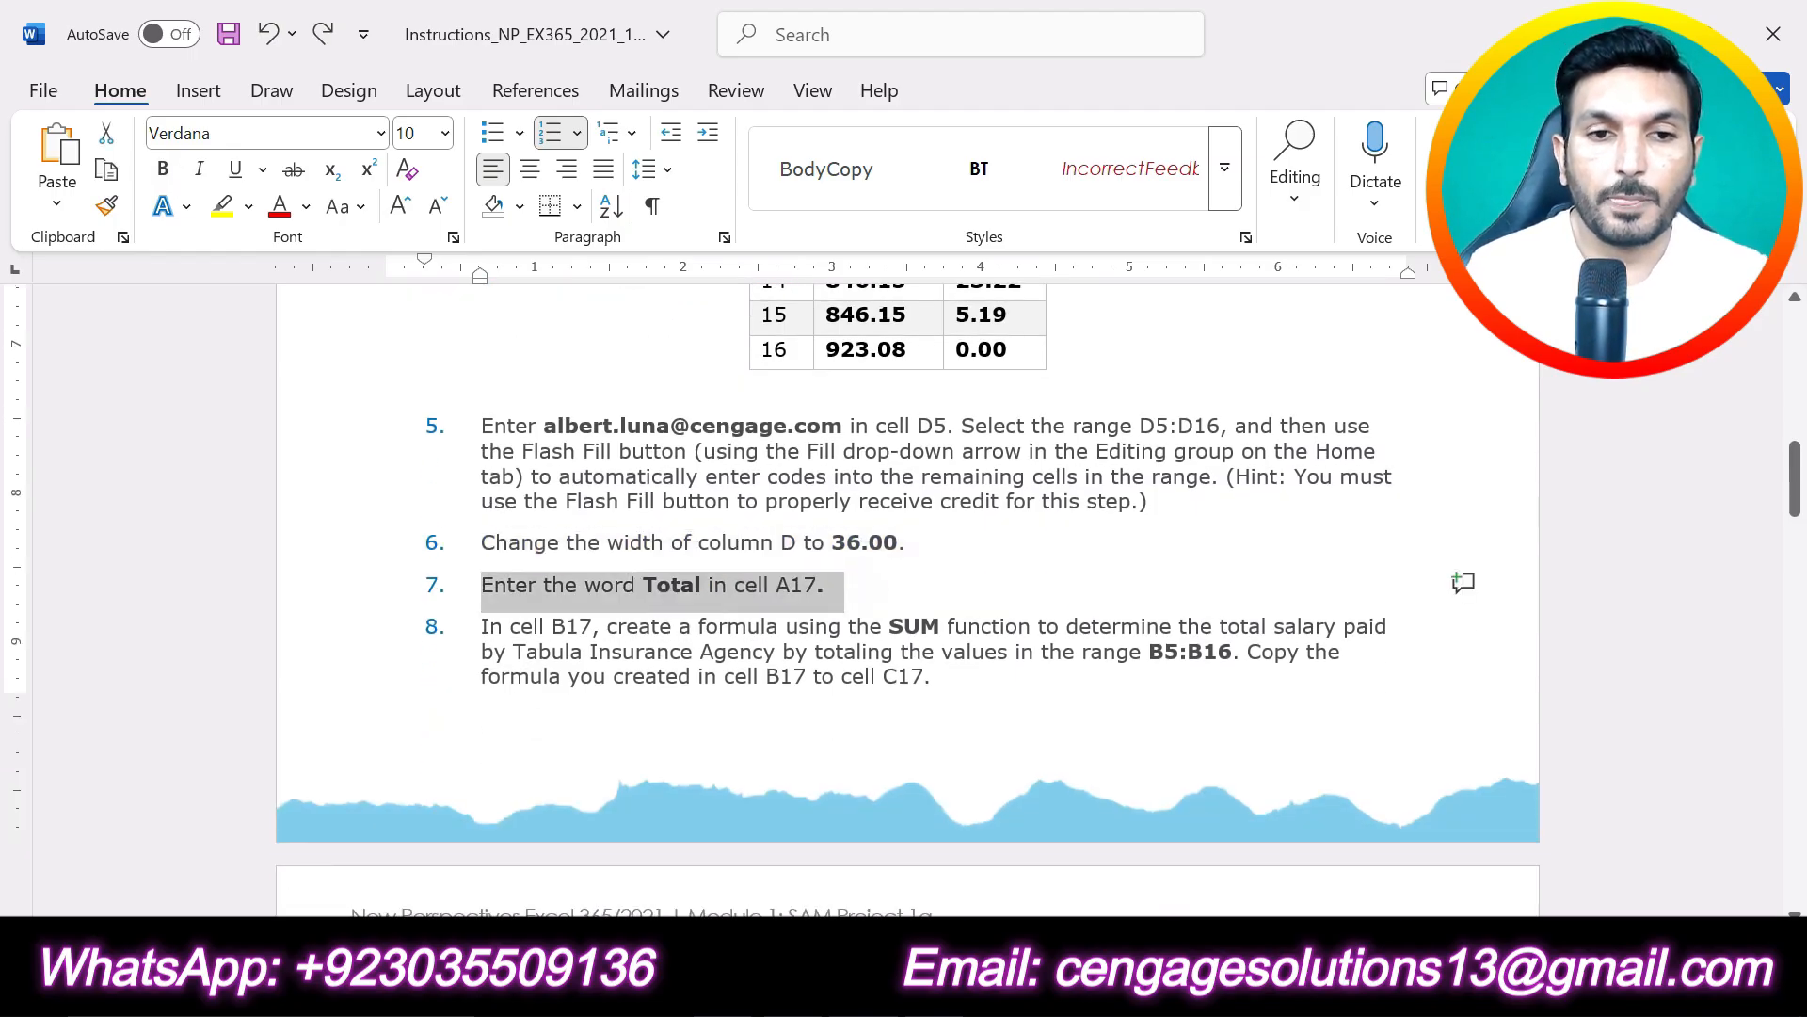
click(575, 535)
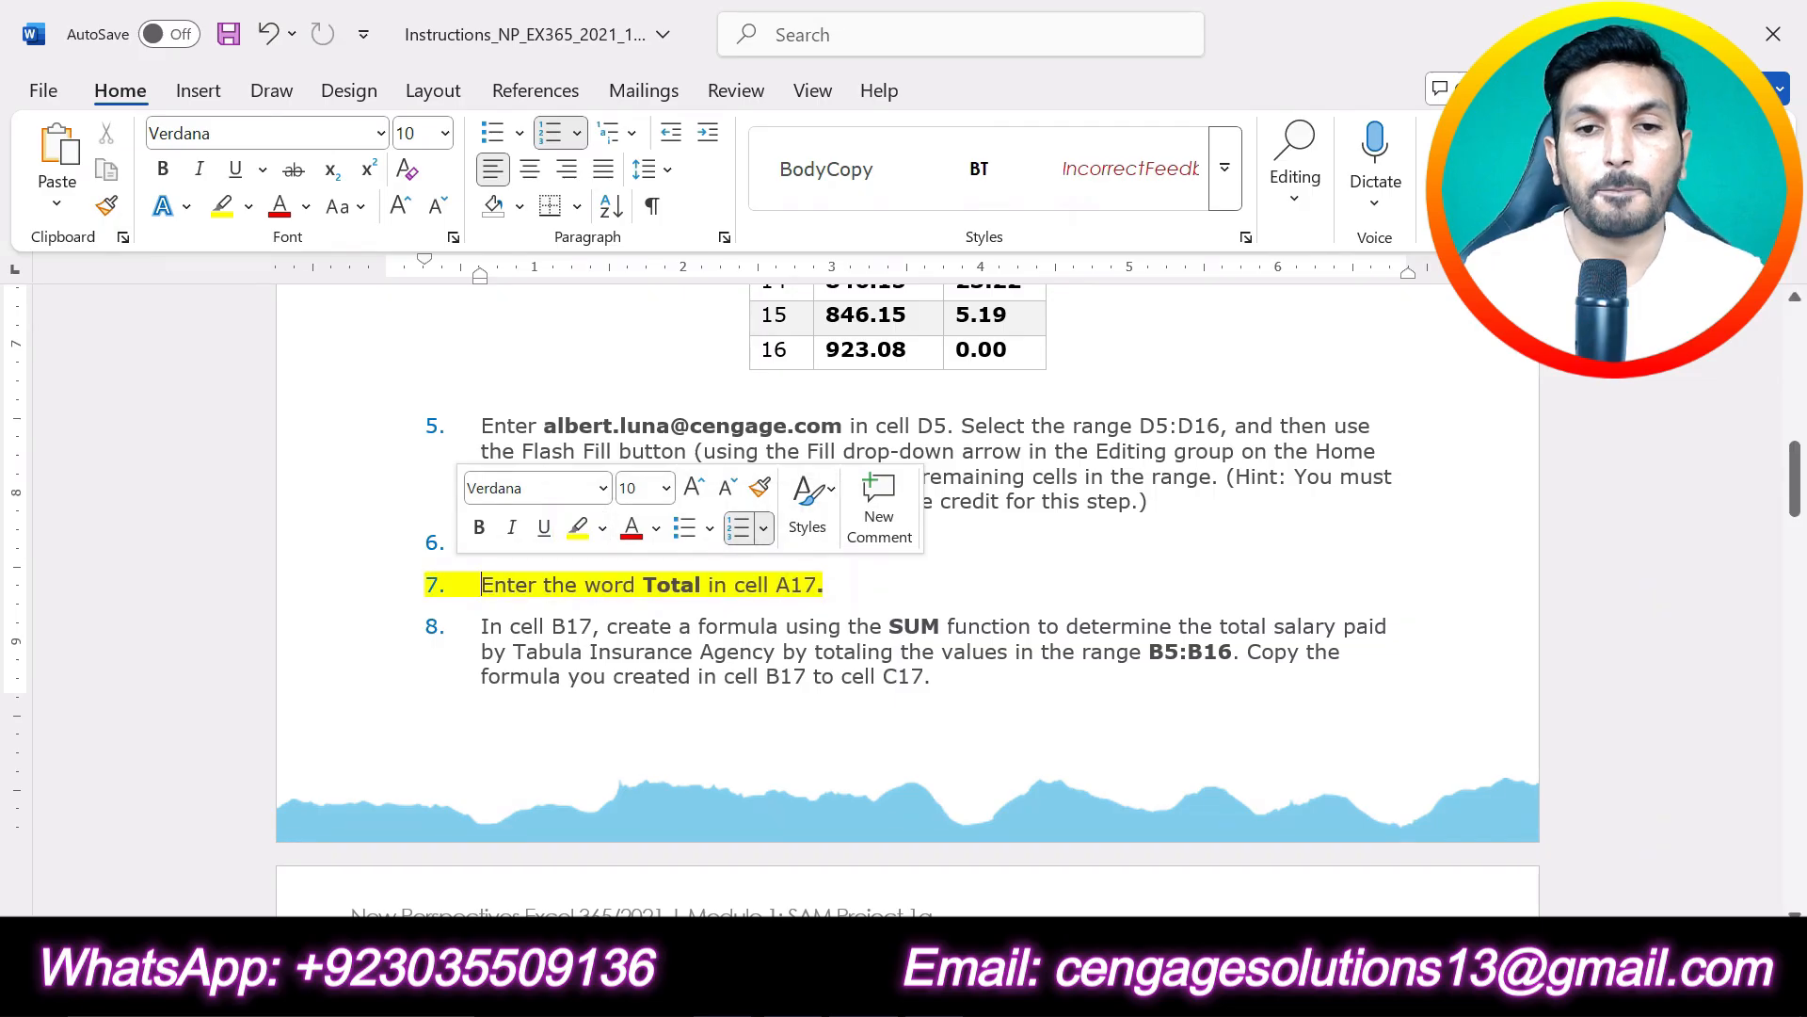
click(911, 585)
scroll(920, 595, down, 6)
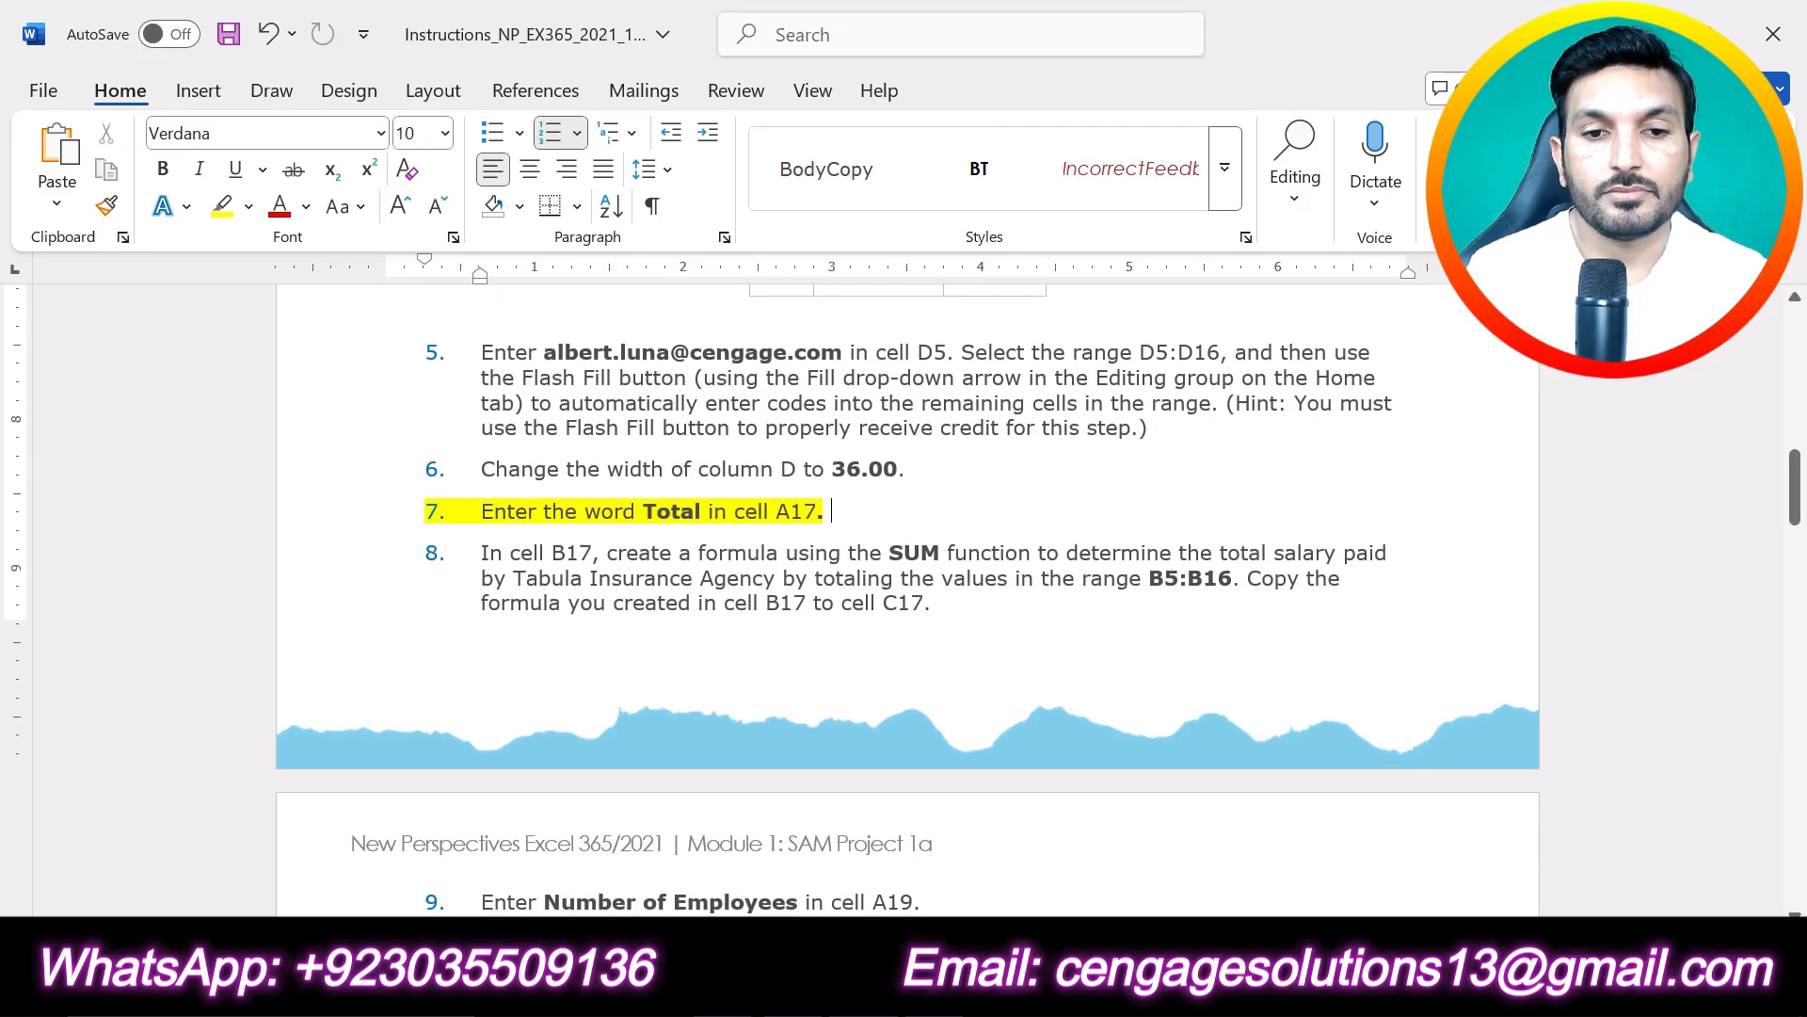
scroll(920, 594, up, 6)
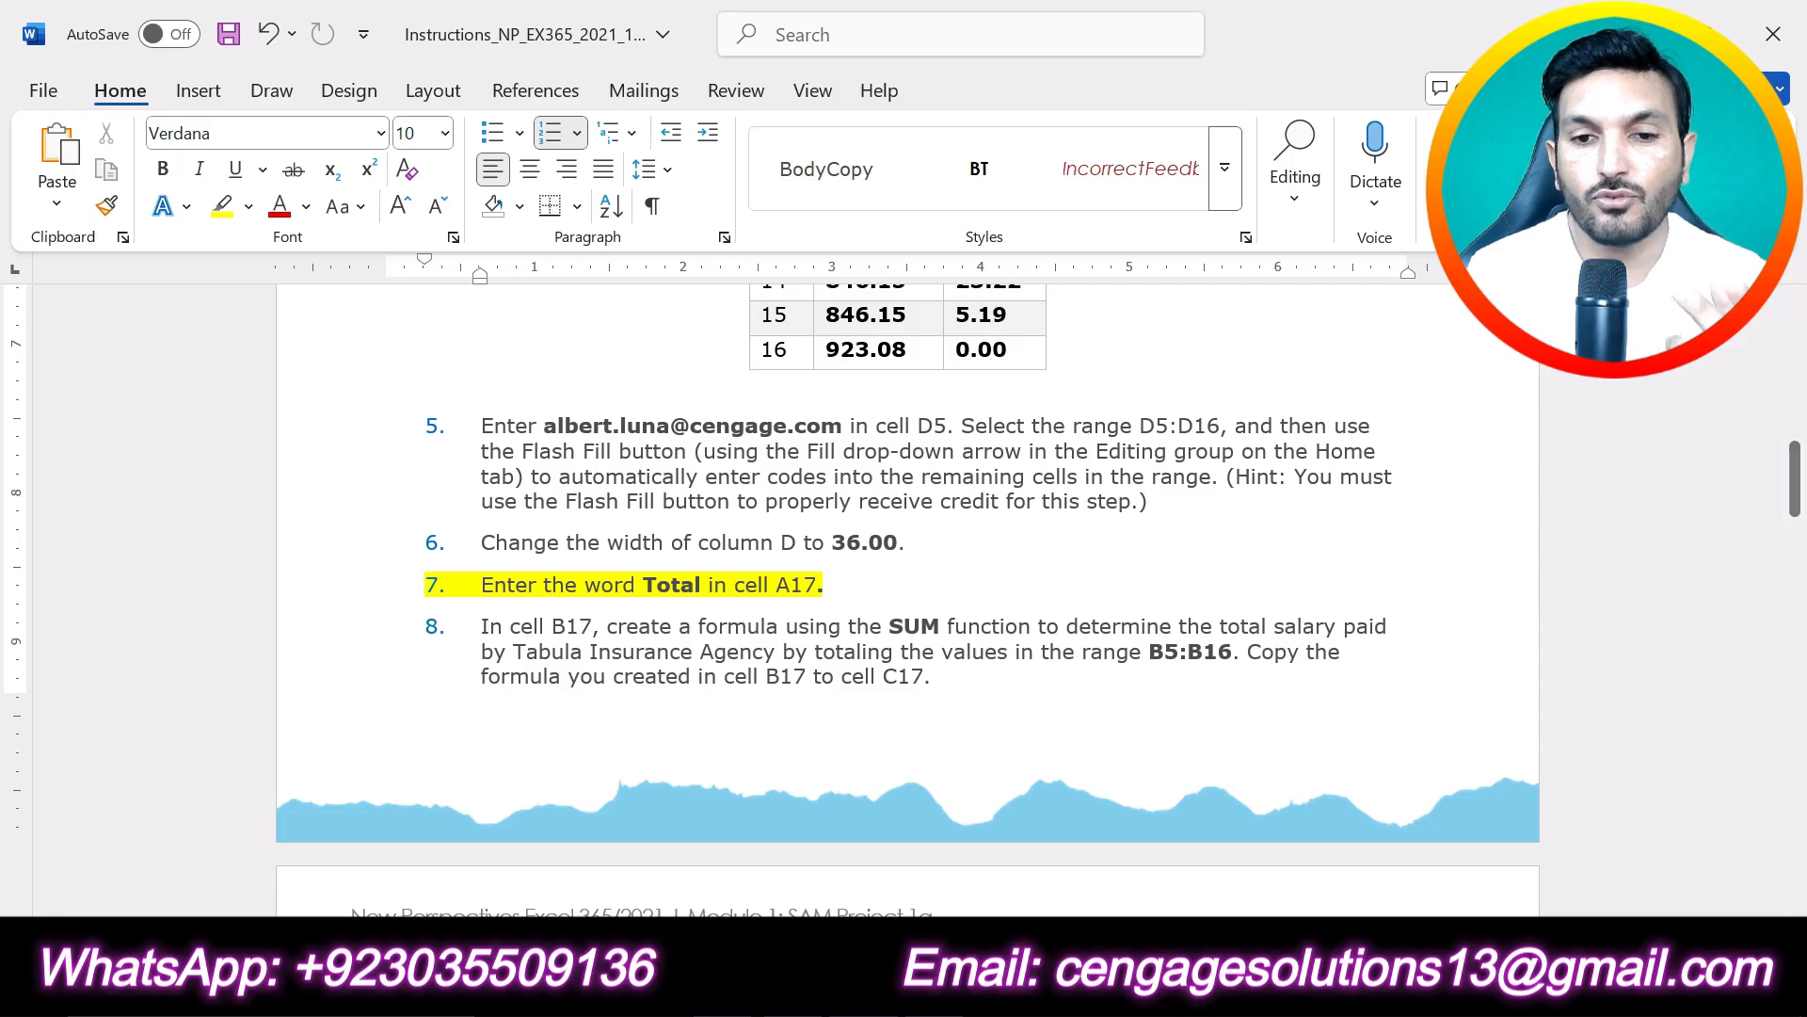
- Enter the word Total in cell A17 of the Excel Personnel worksheet
key(alt+Tab)
scroll(742, 707, down, 2)
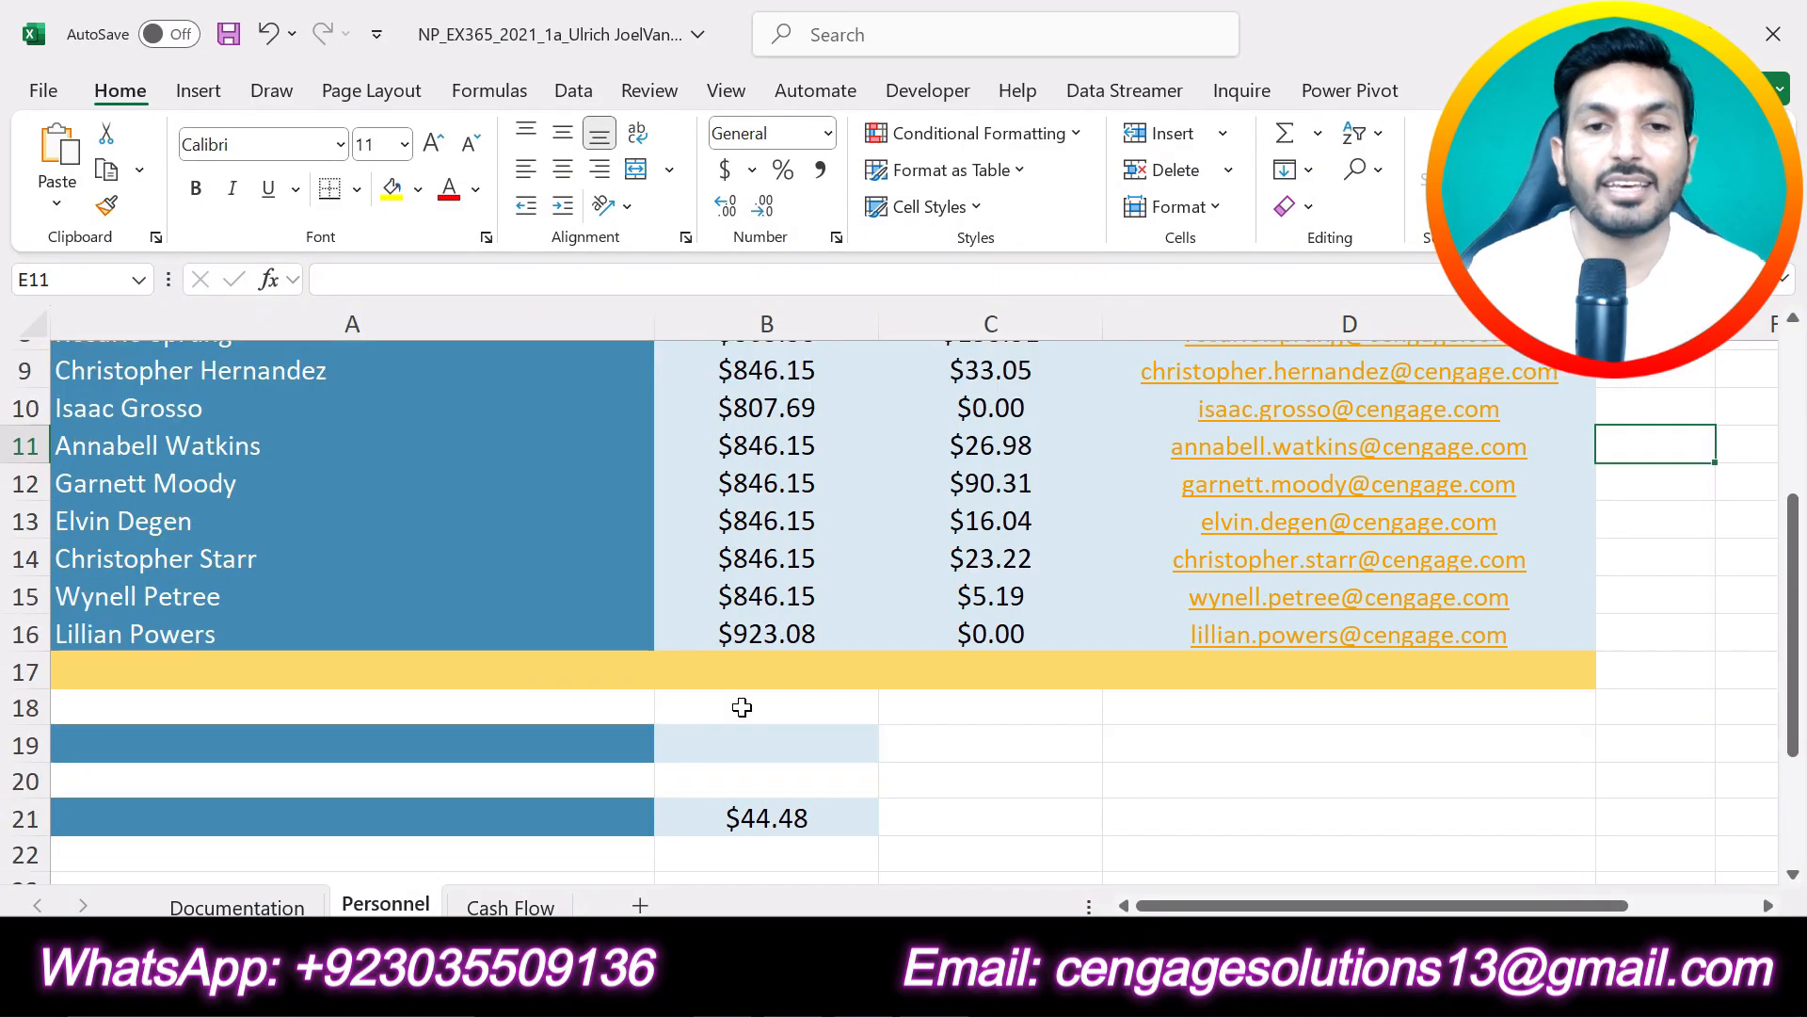
click(370, 674)
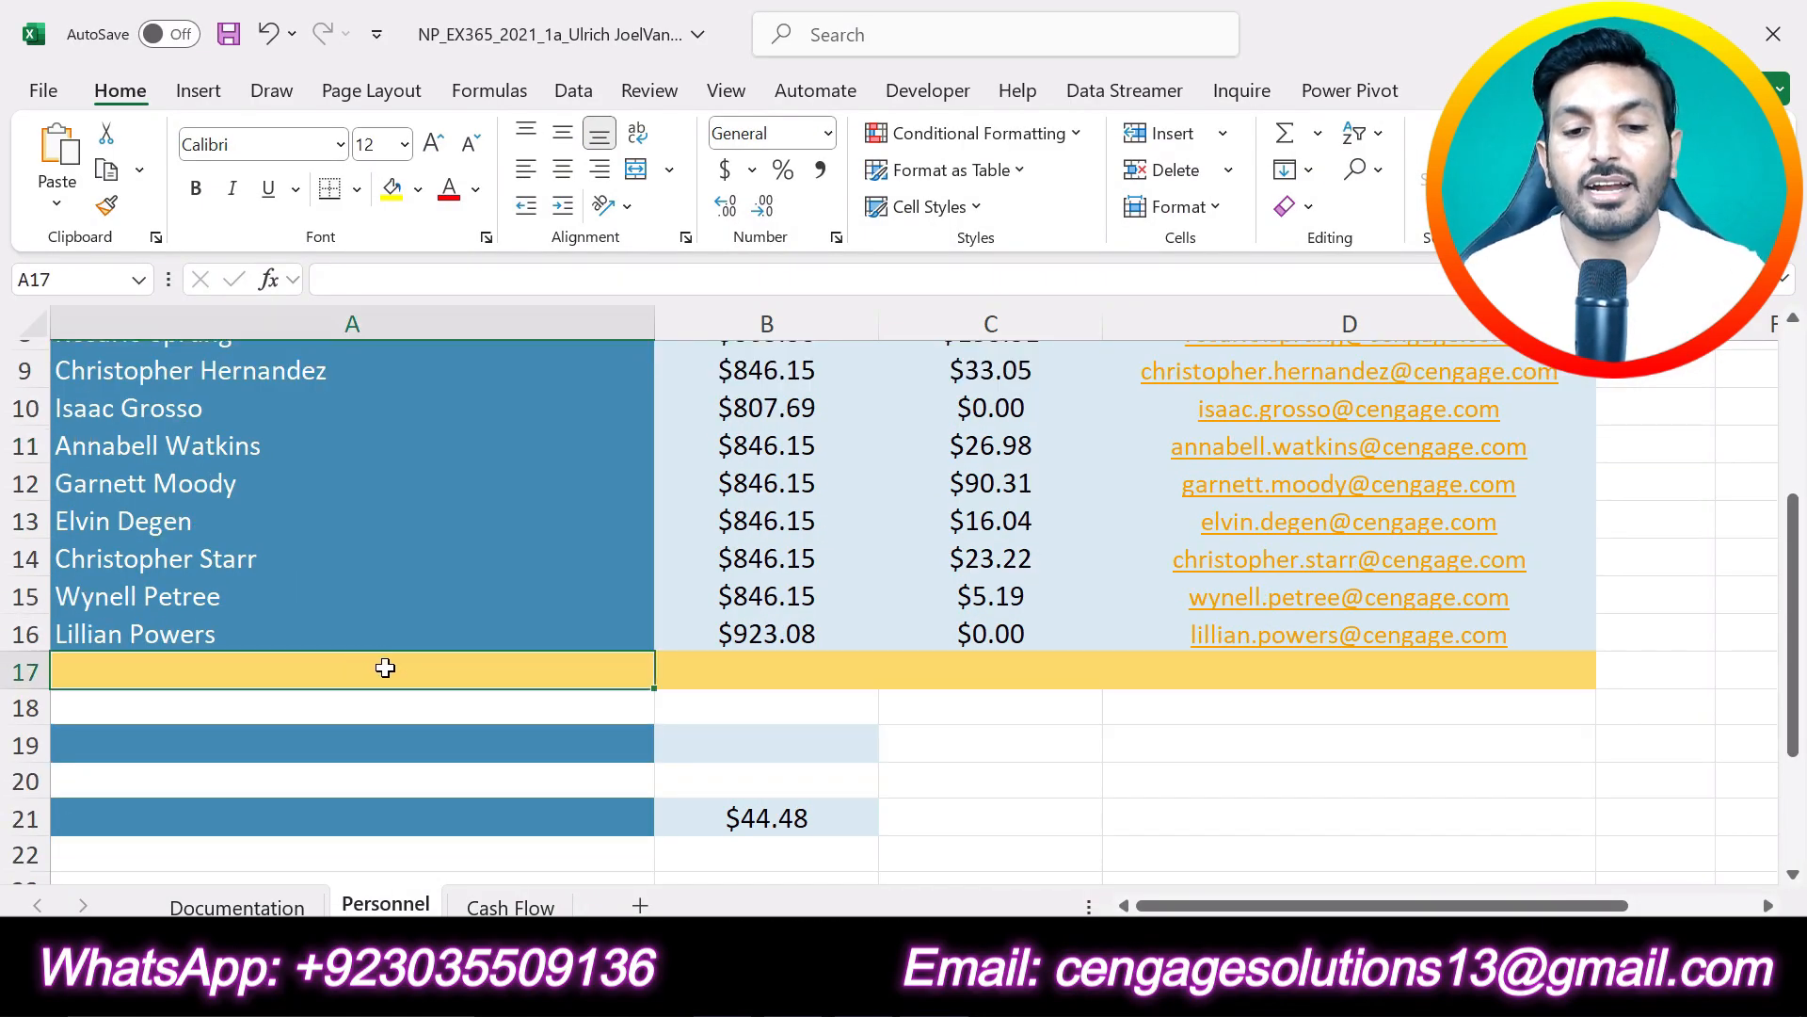
text(Total)
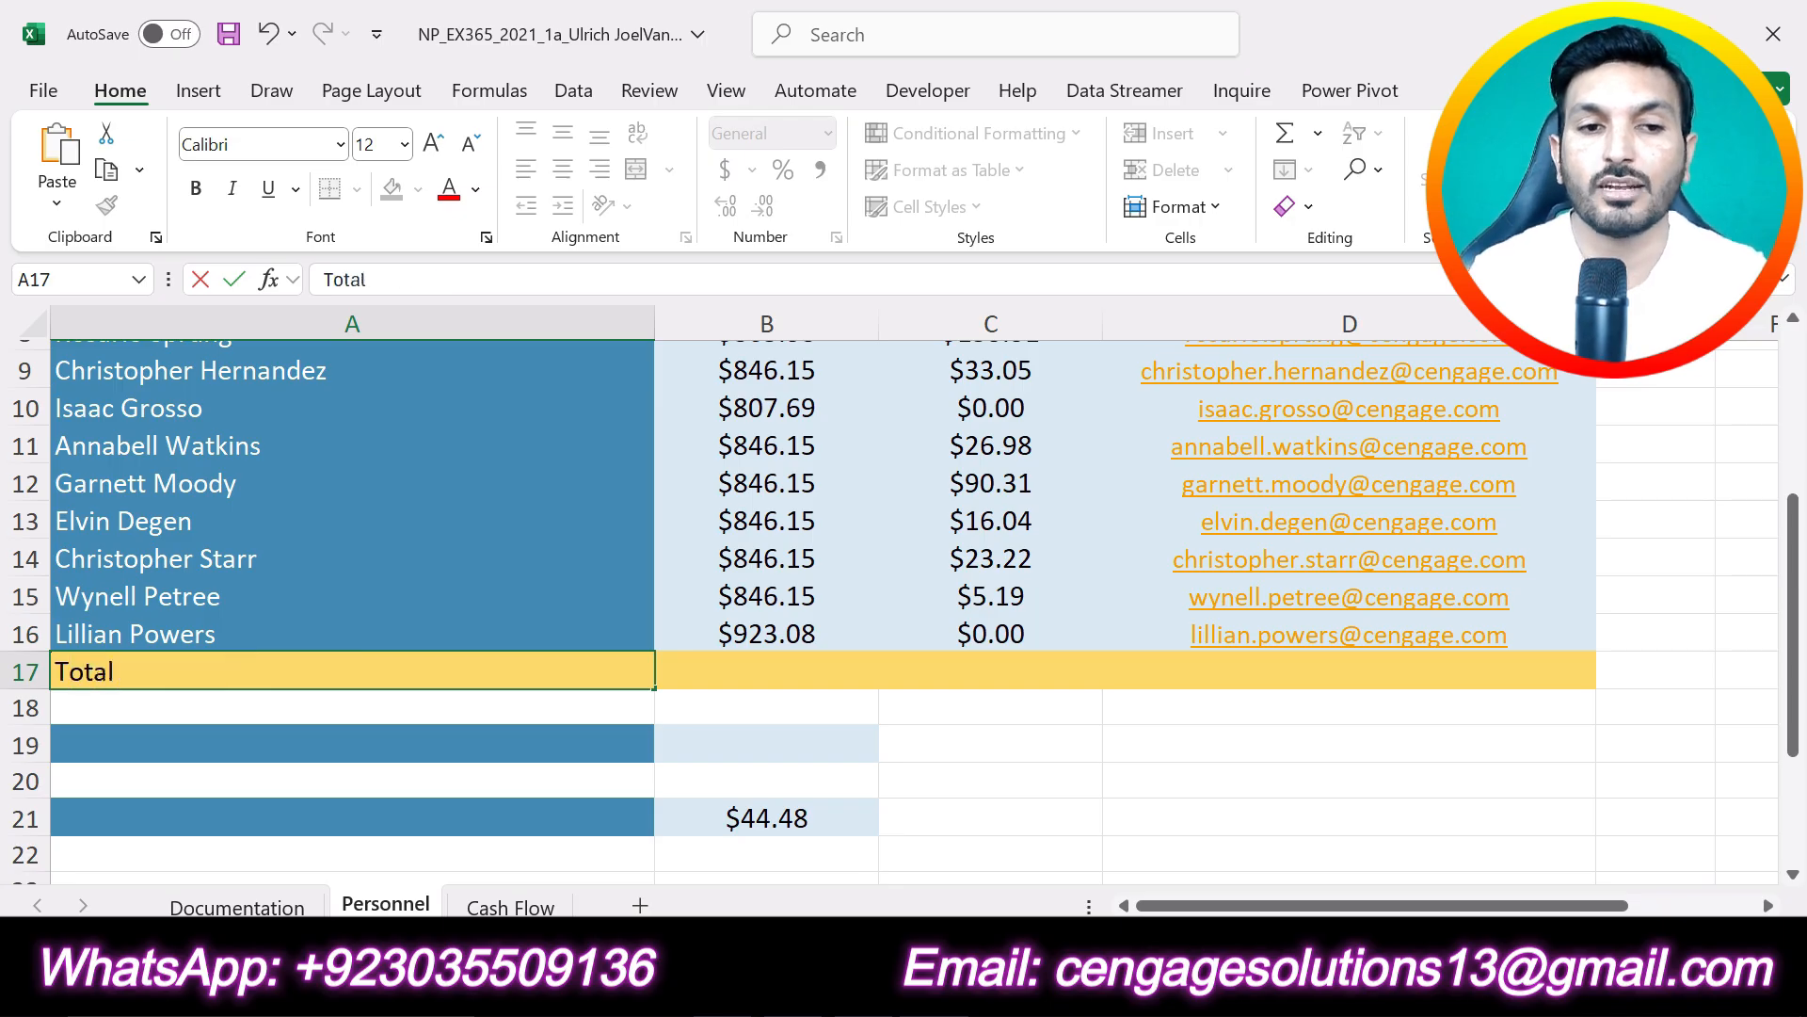
click(234, 279)
- In the Word instructions, undo the highlighting of project step 7, highlight step 8 in yellow and check the range to sum
key(alt+Tab)
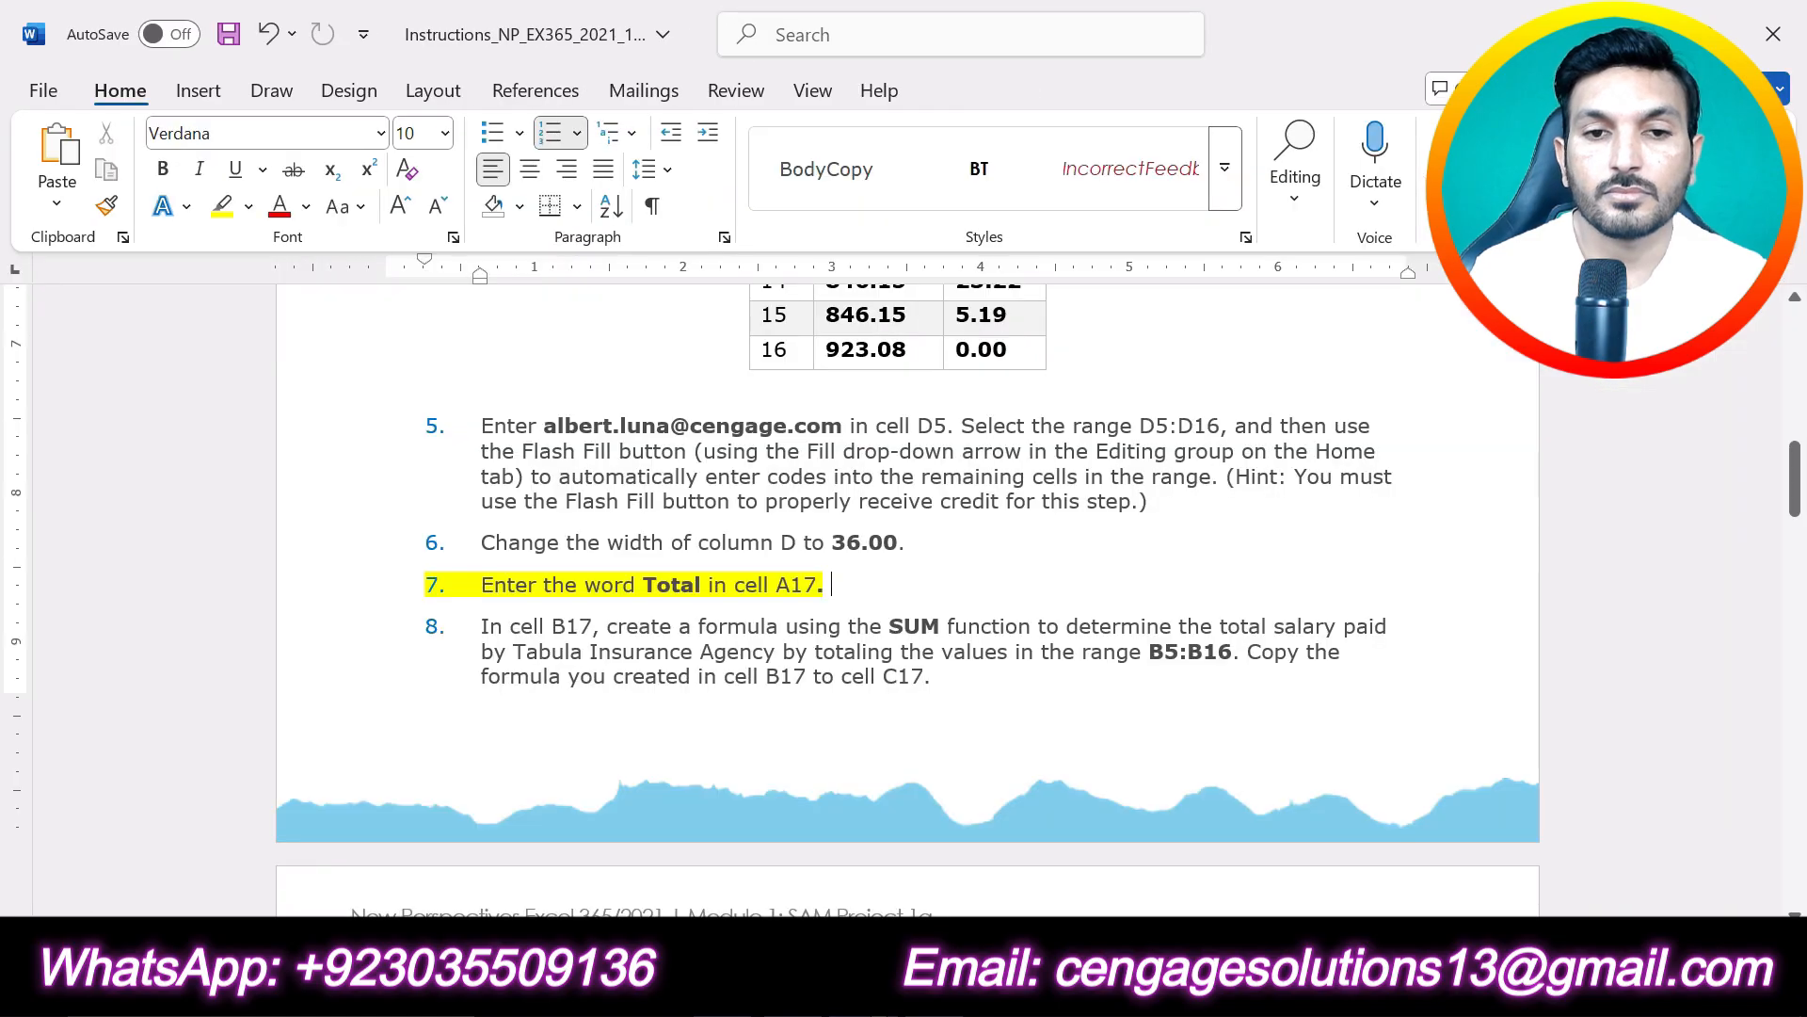
key(alt+Tab)
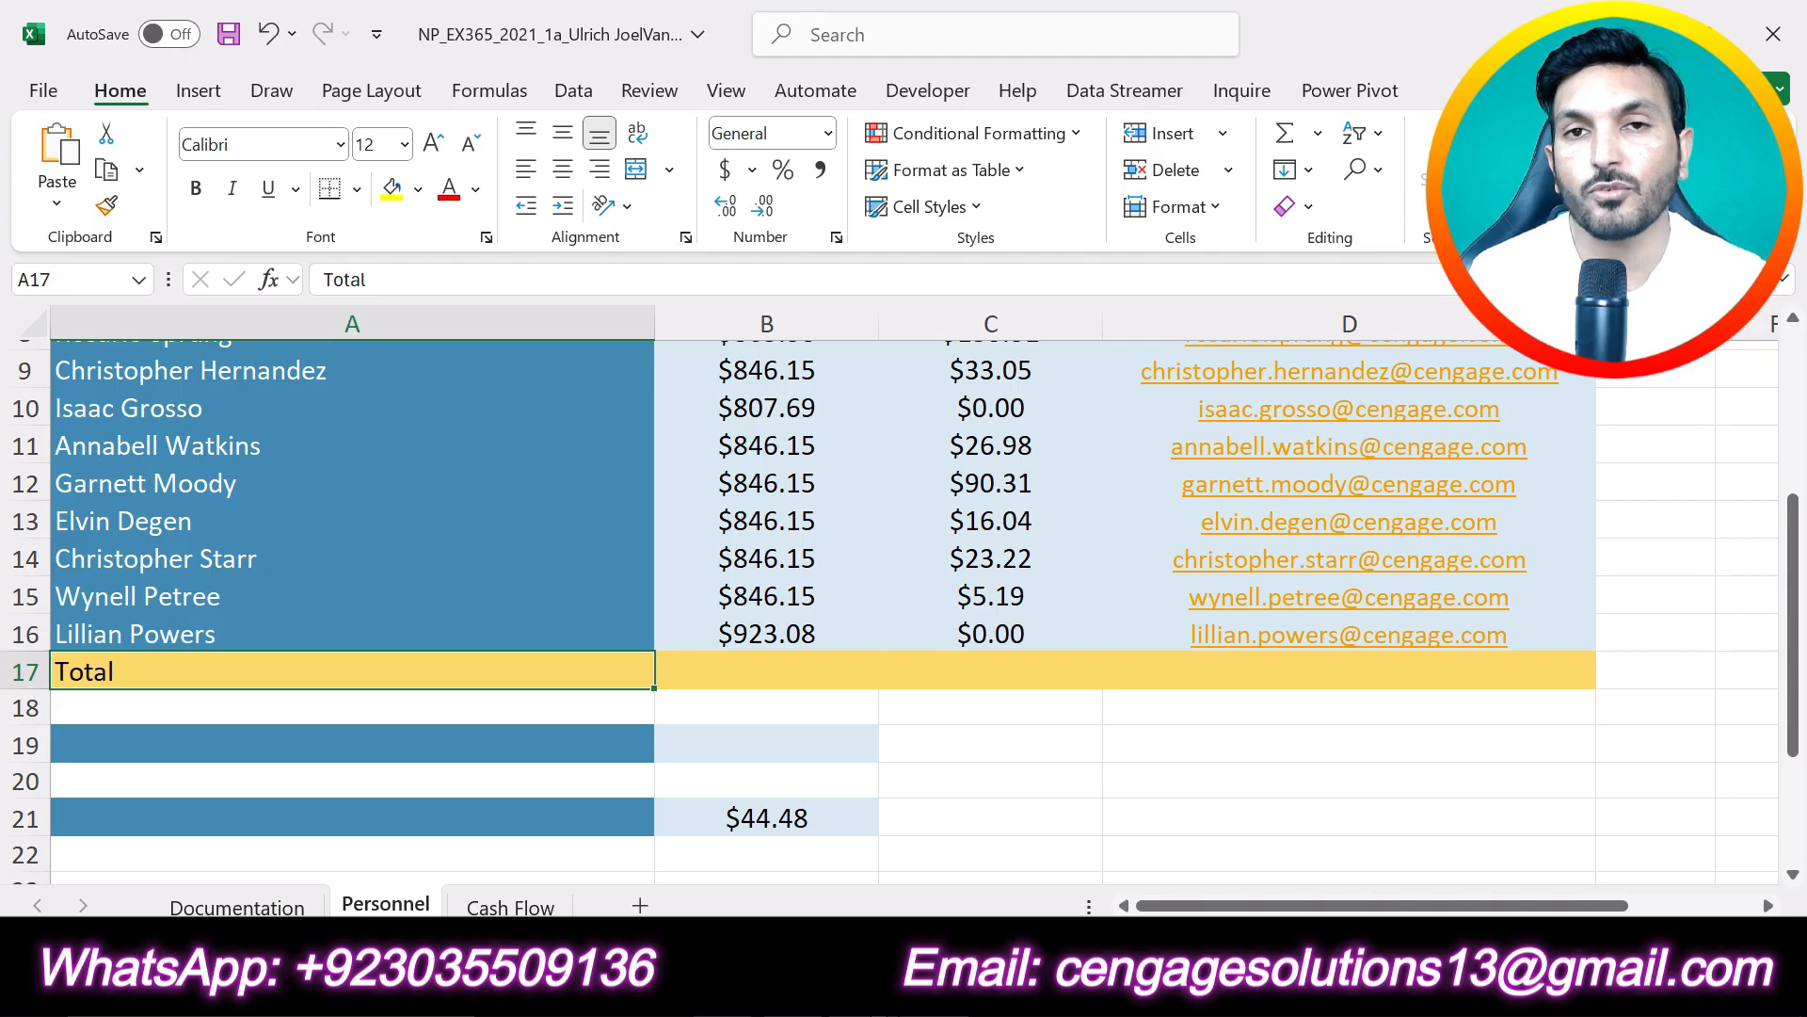
key(alt+Tab)
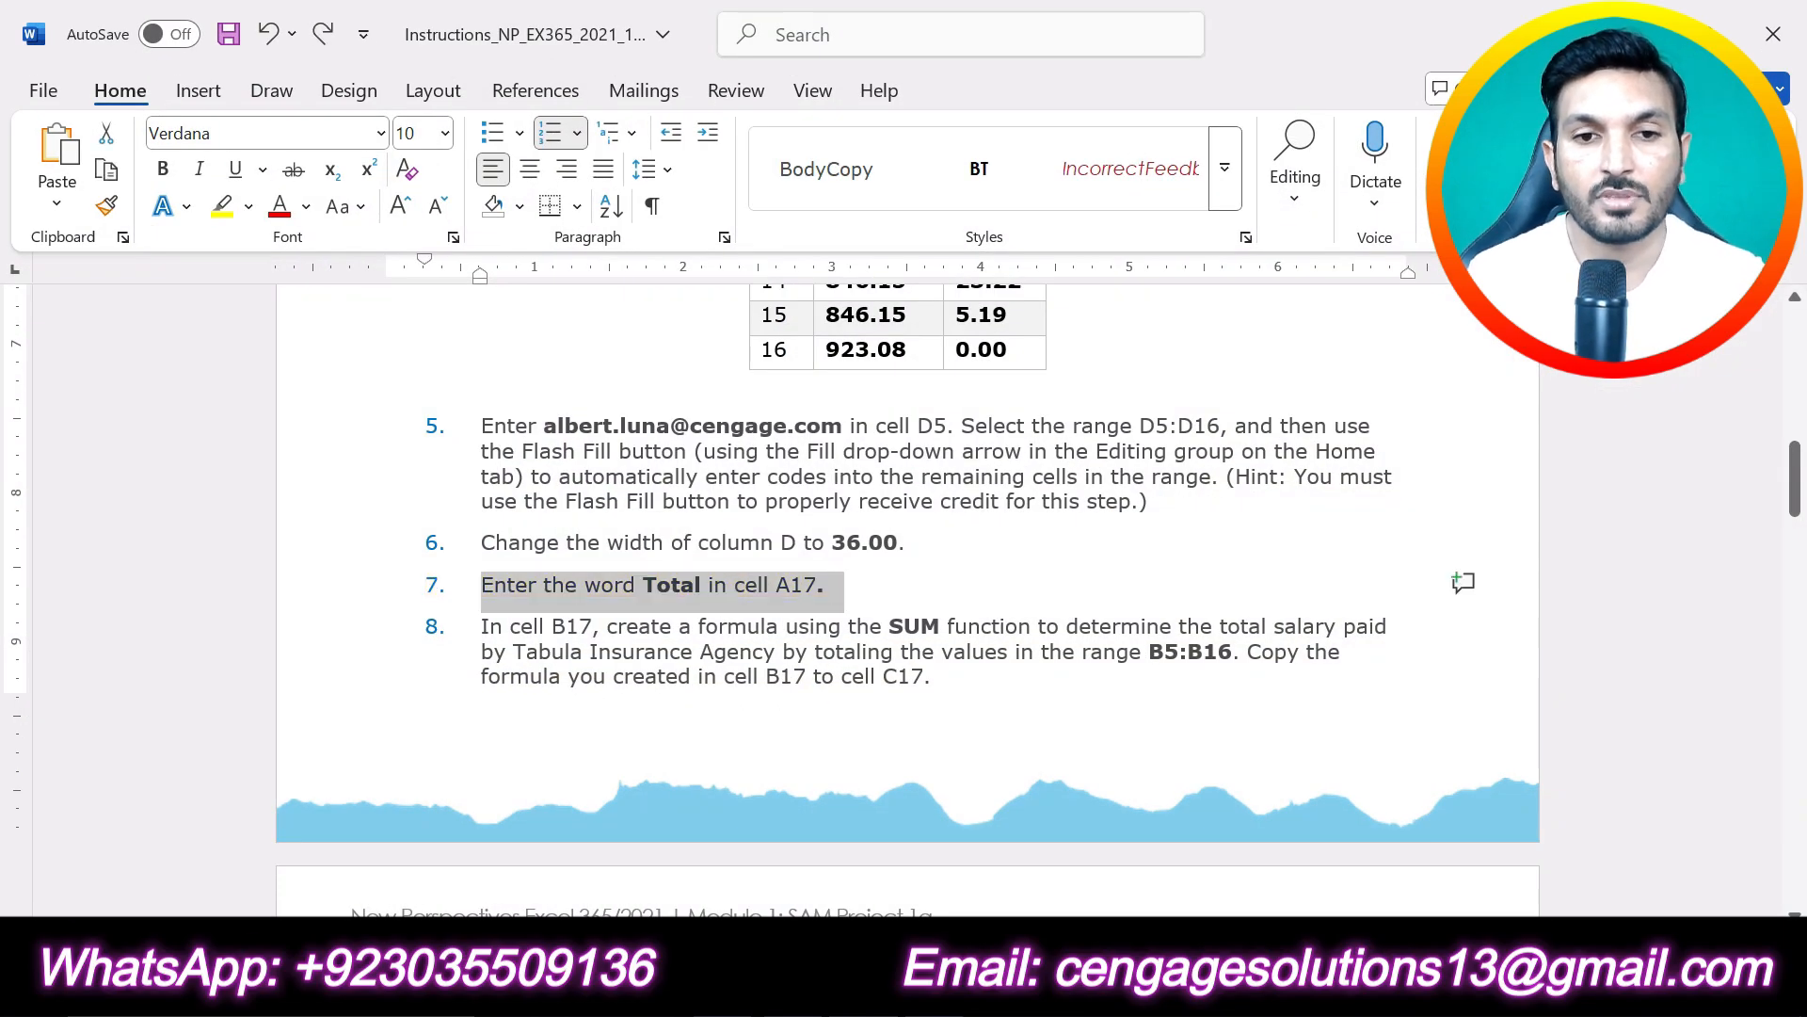
drag(976, 686, 492, 626)
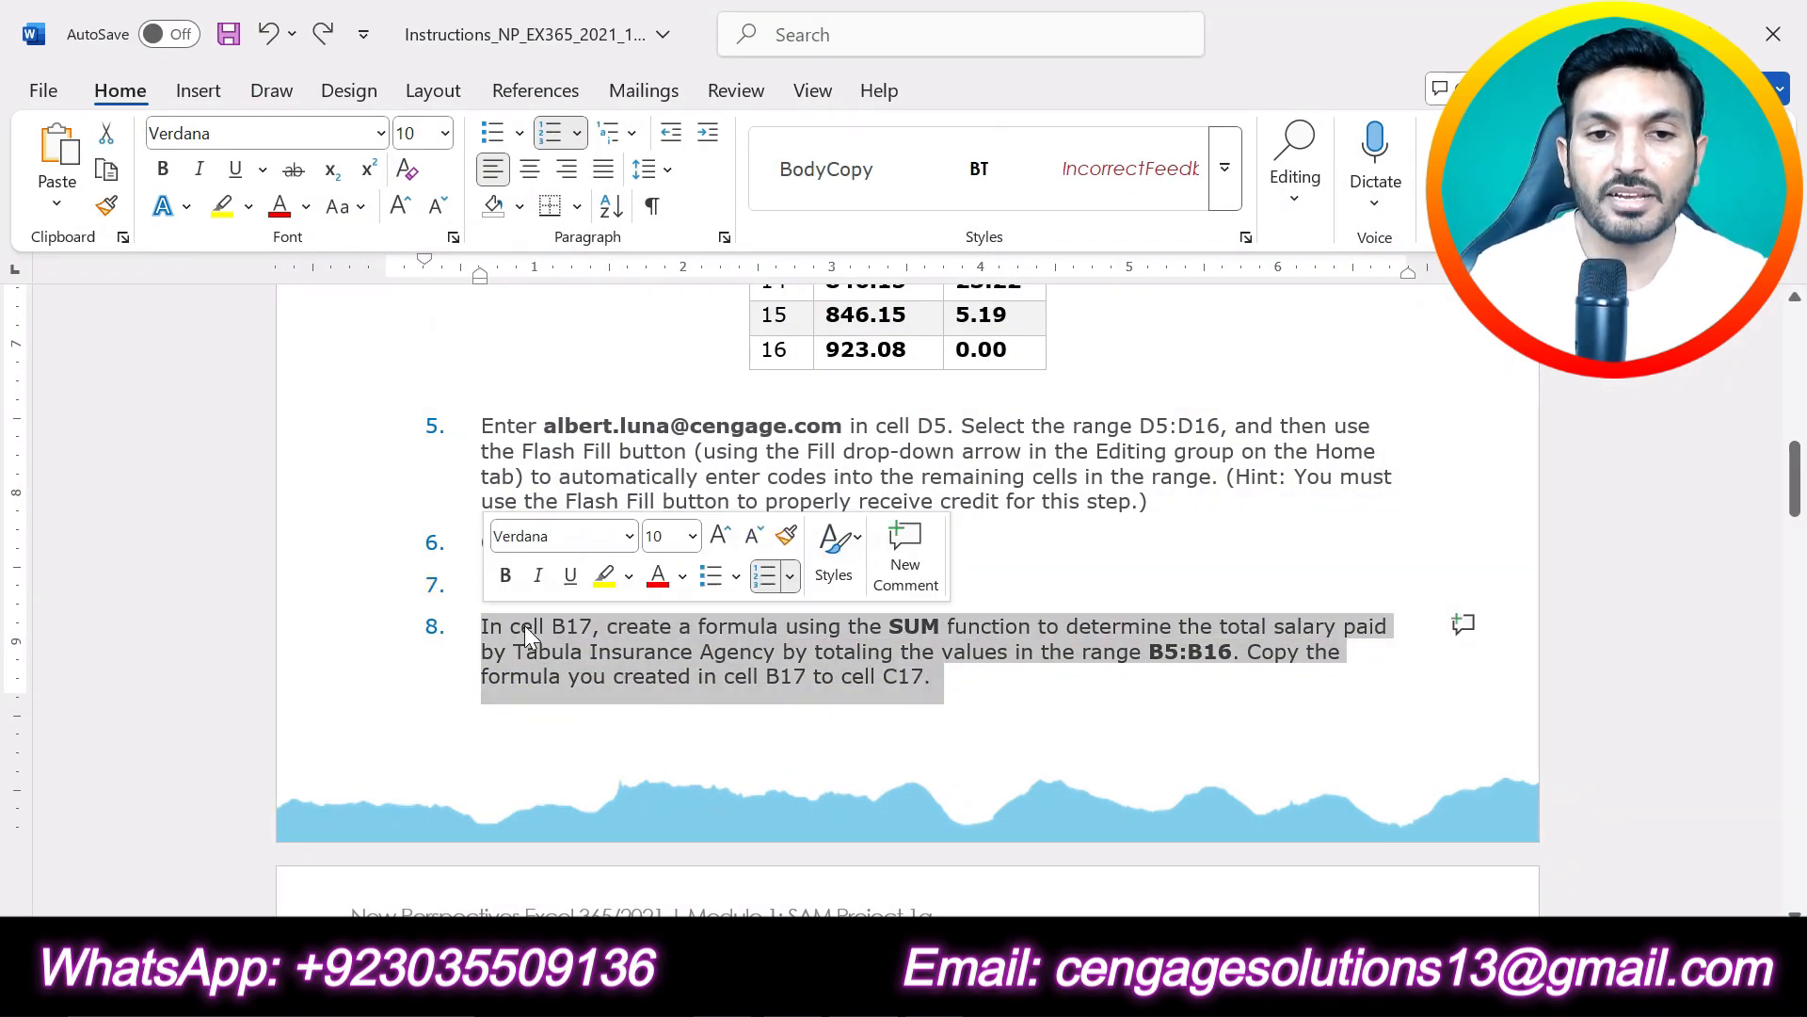
click(605, 576)
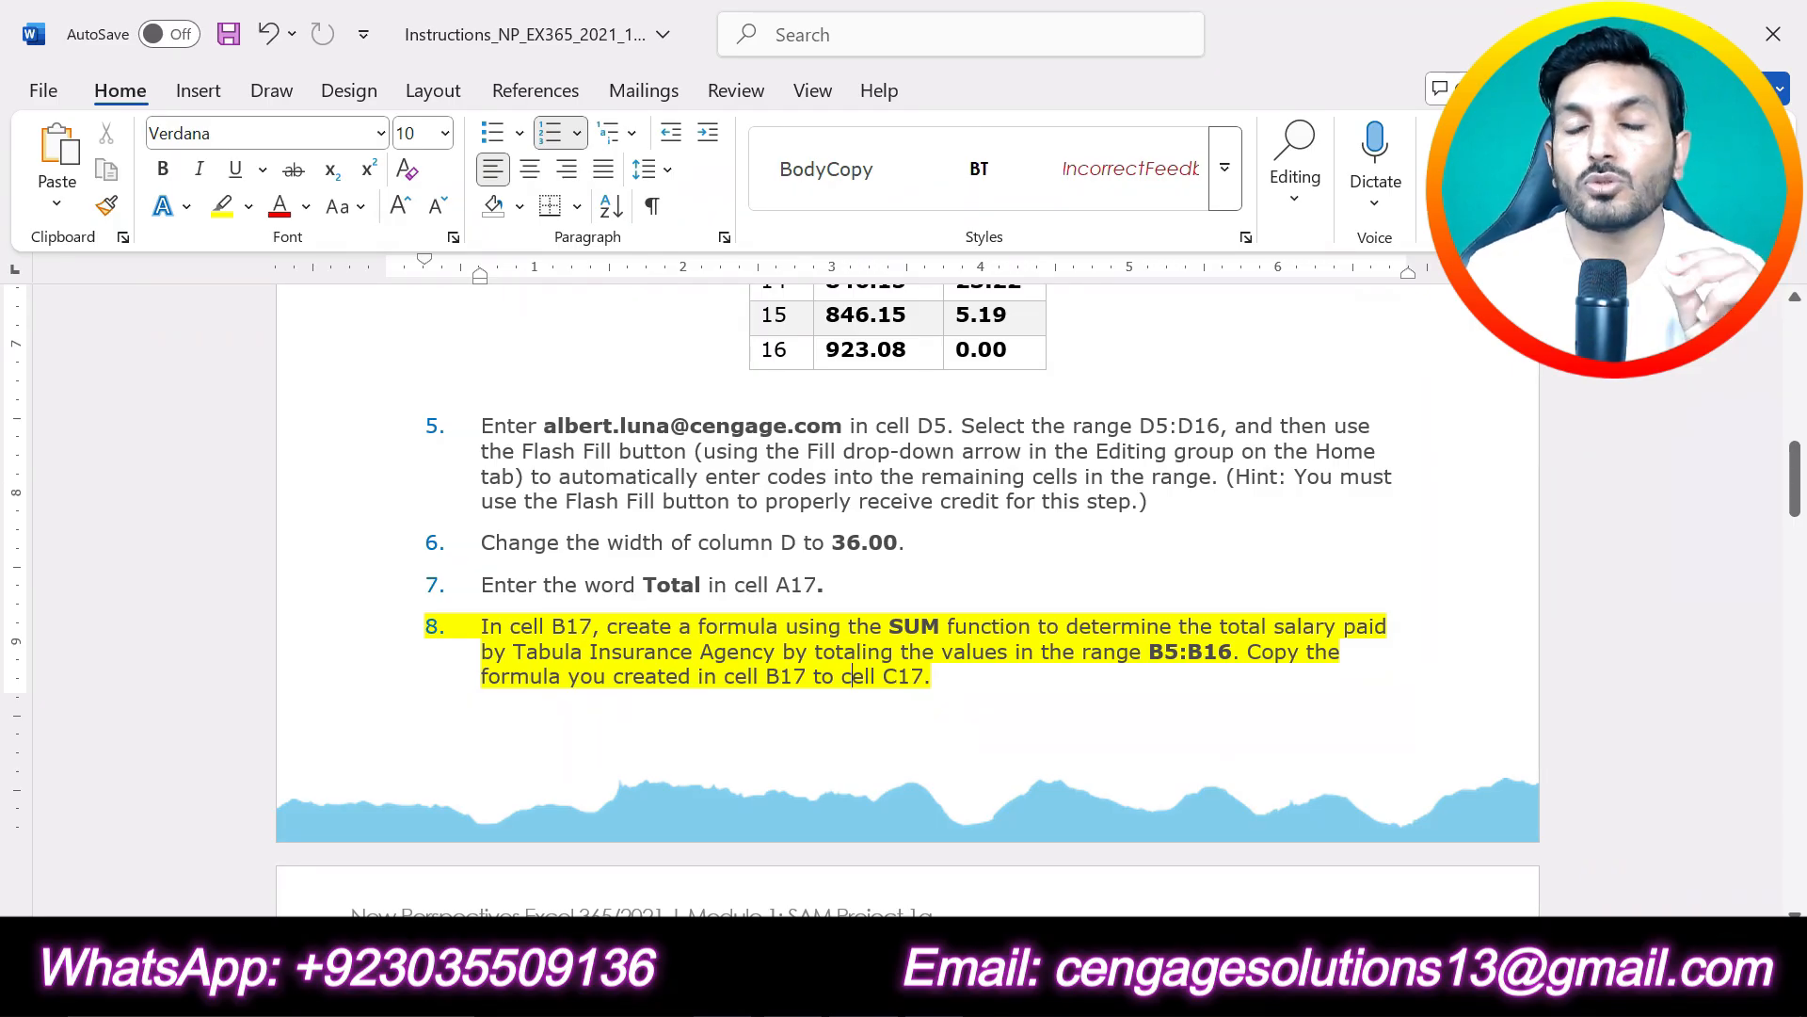
drag(1150, 652, 1233, 652)
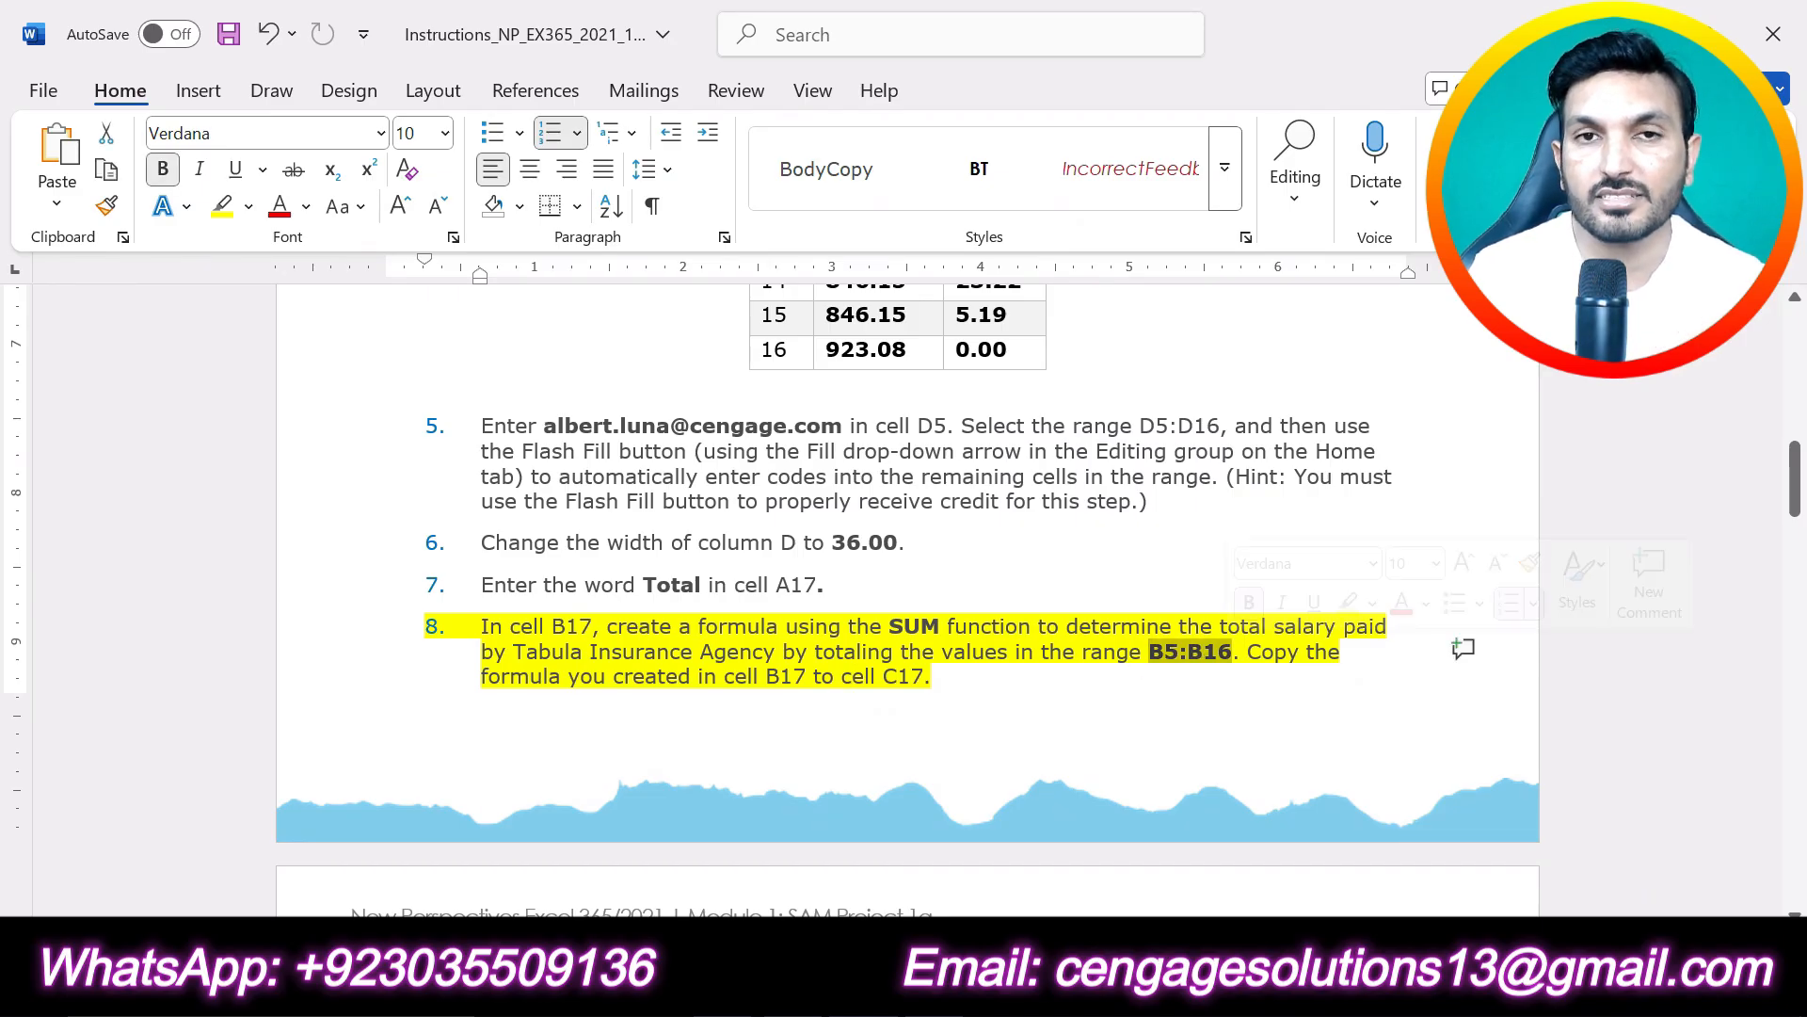
click(984, 686)
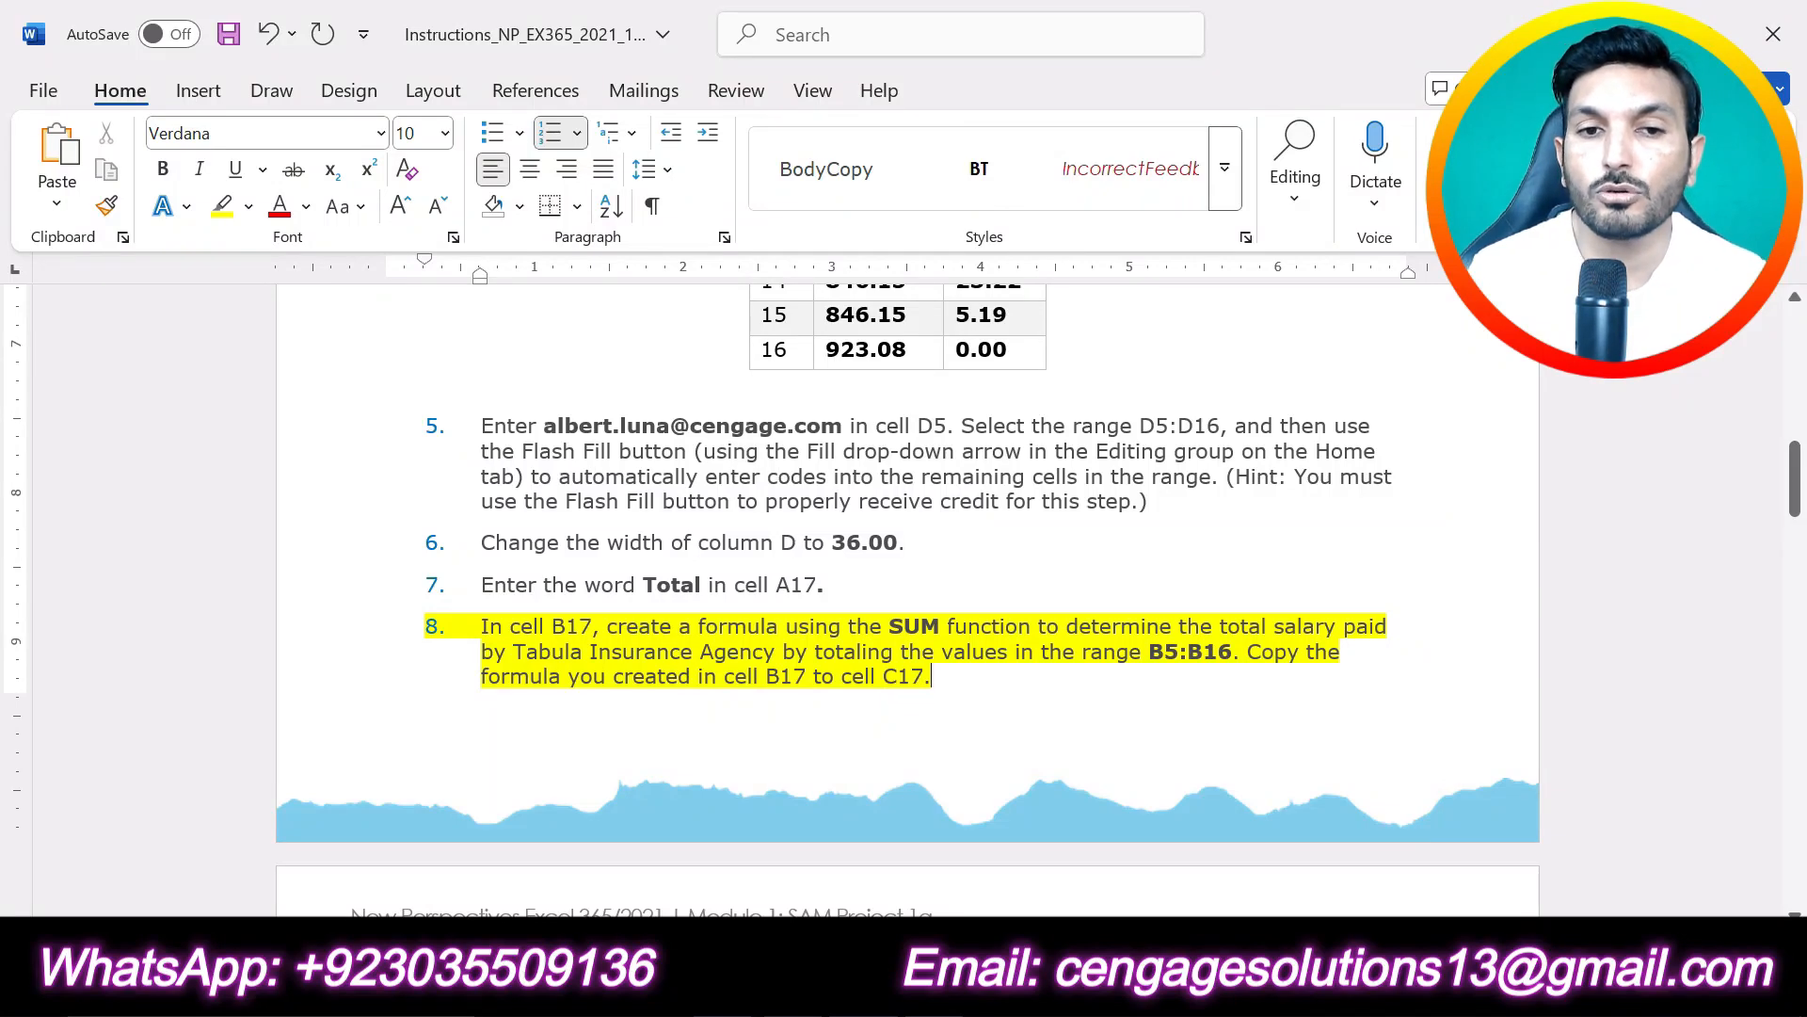
- Review the salary range B5:B16 and the total cell B17 in the Excel Personnel worksheet
key(alt+Tab)
click(730, 669)
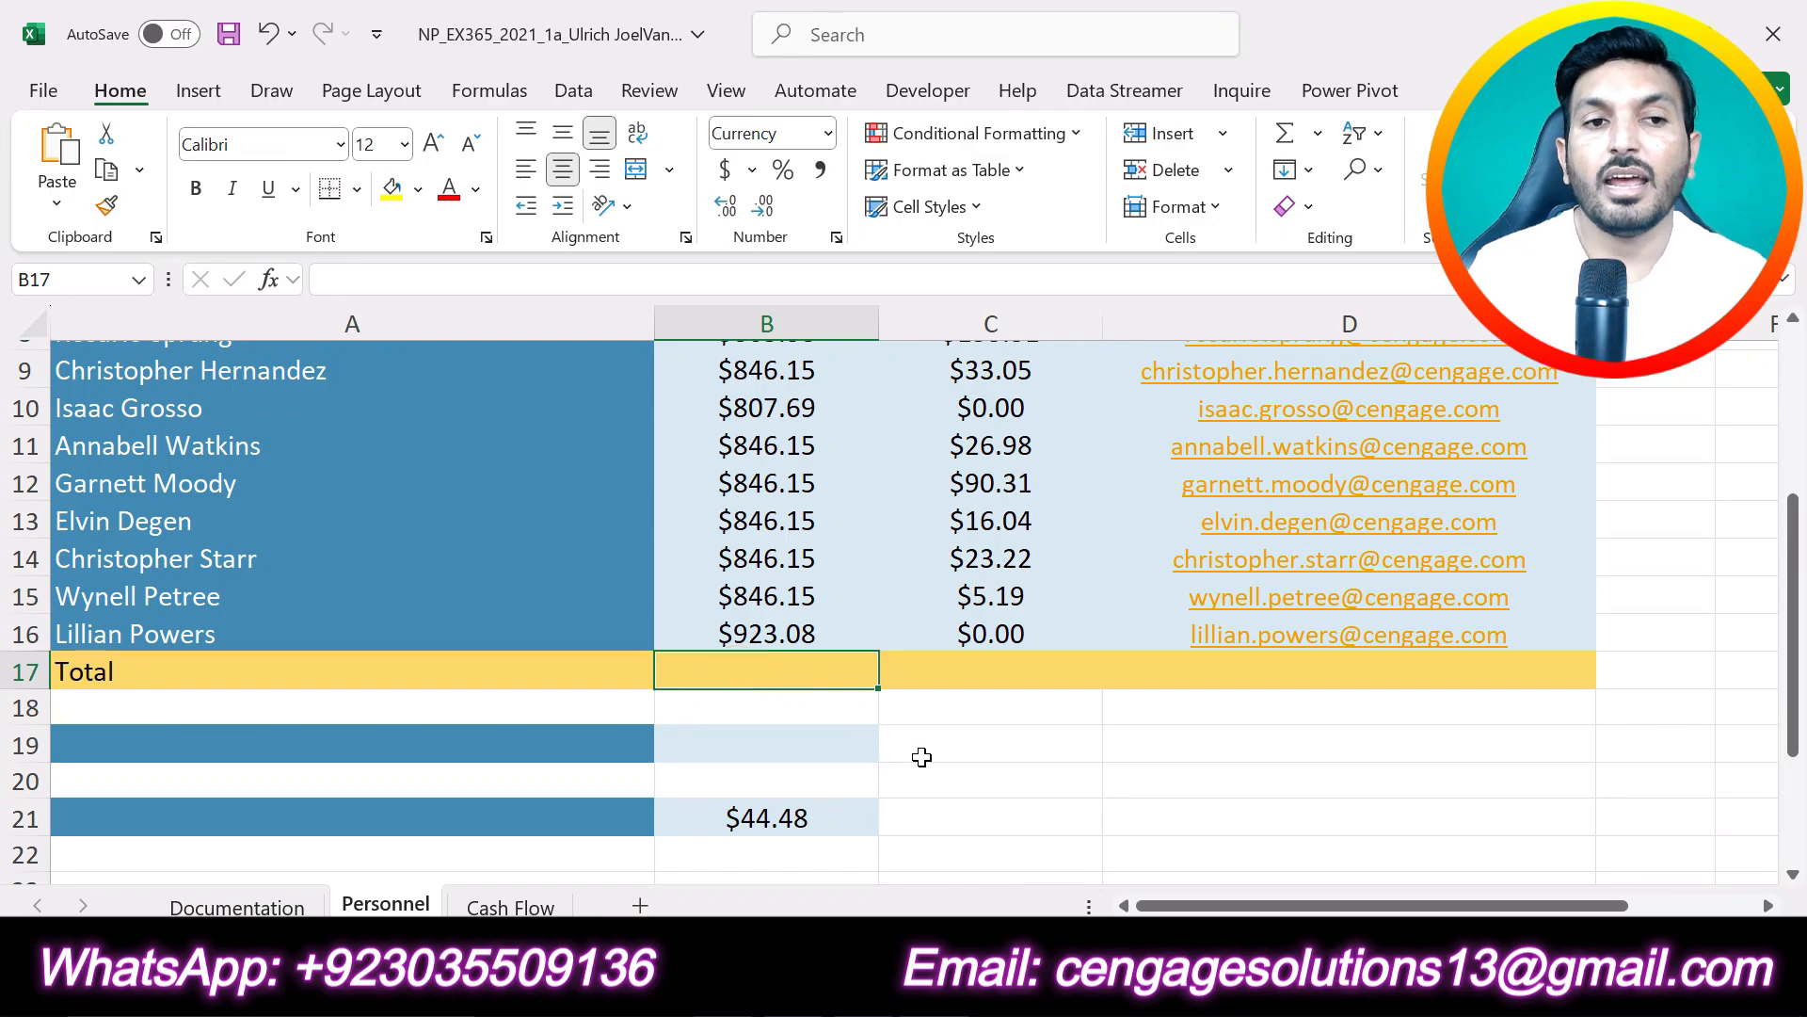
scroll(932, 766, up, 3)
scroll(938, 770, down, 1)
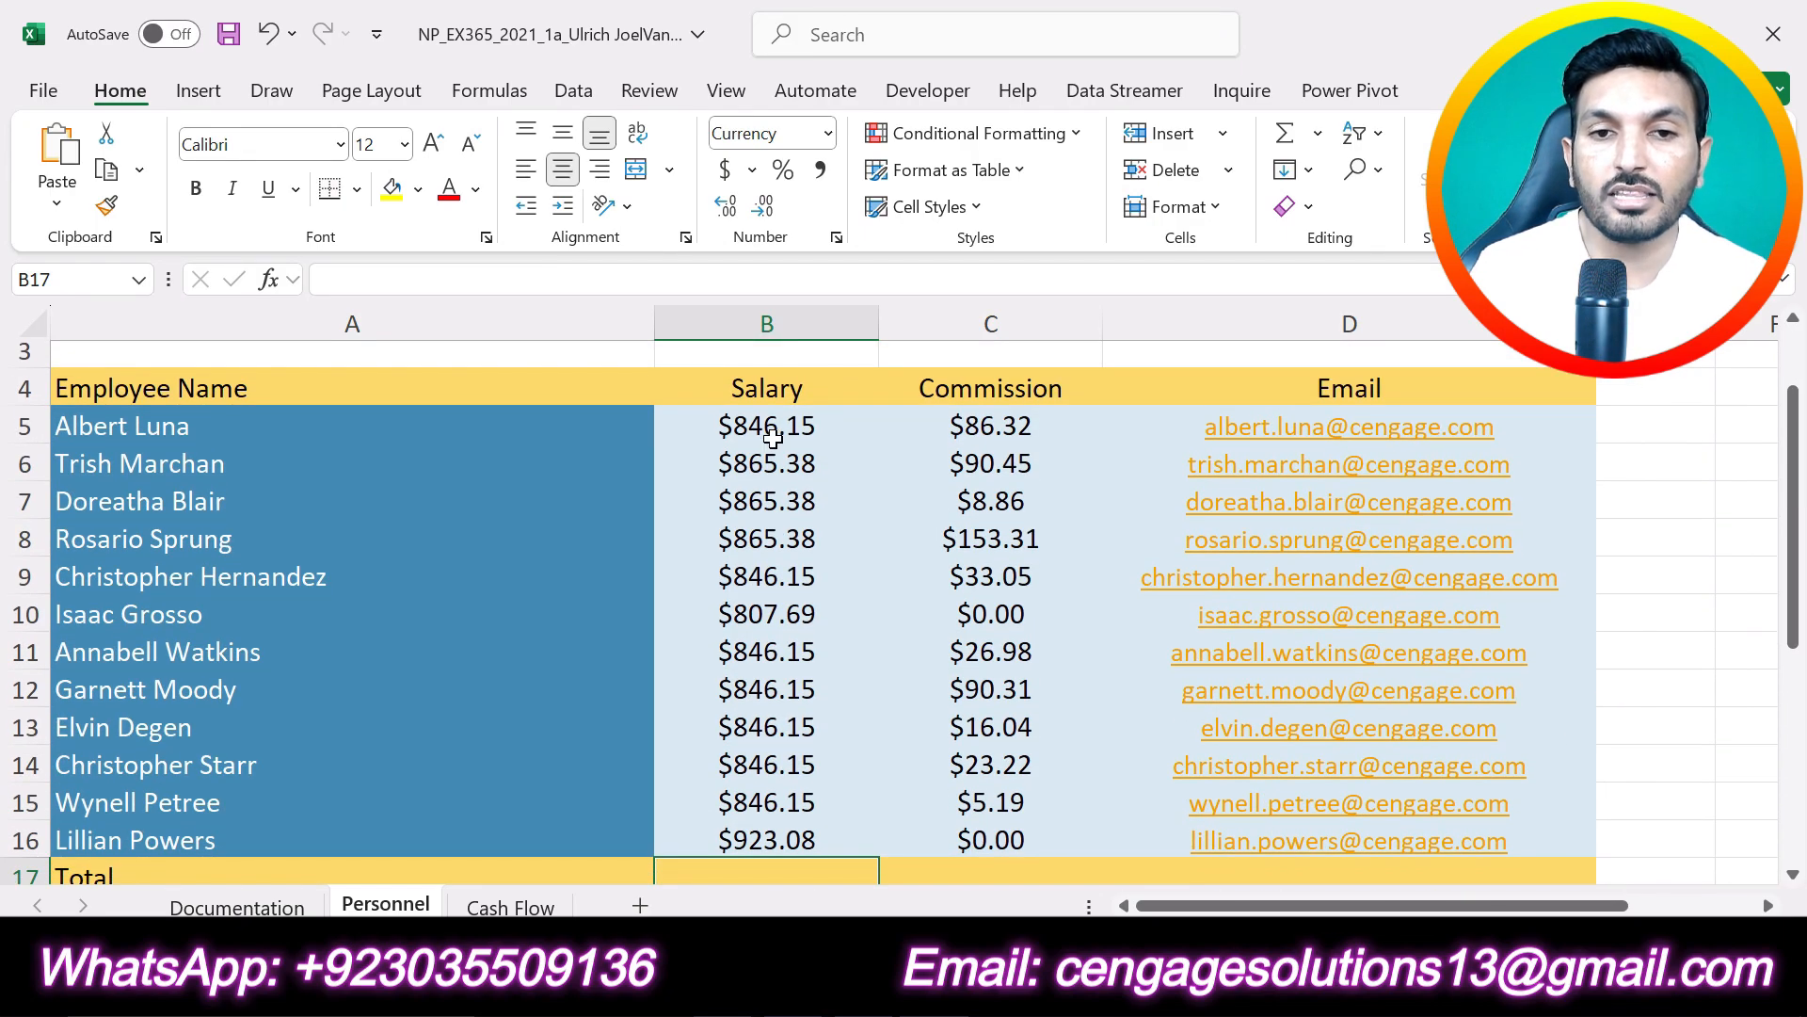
click(764, 420)
drag(765, 420, 766, 839)
scroll(1033, 828, down, 2)
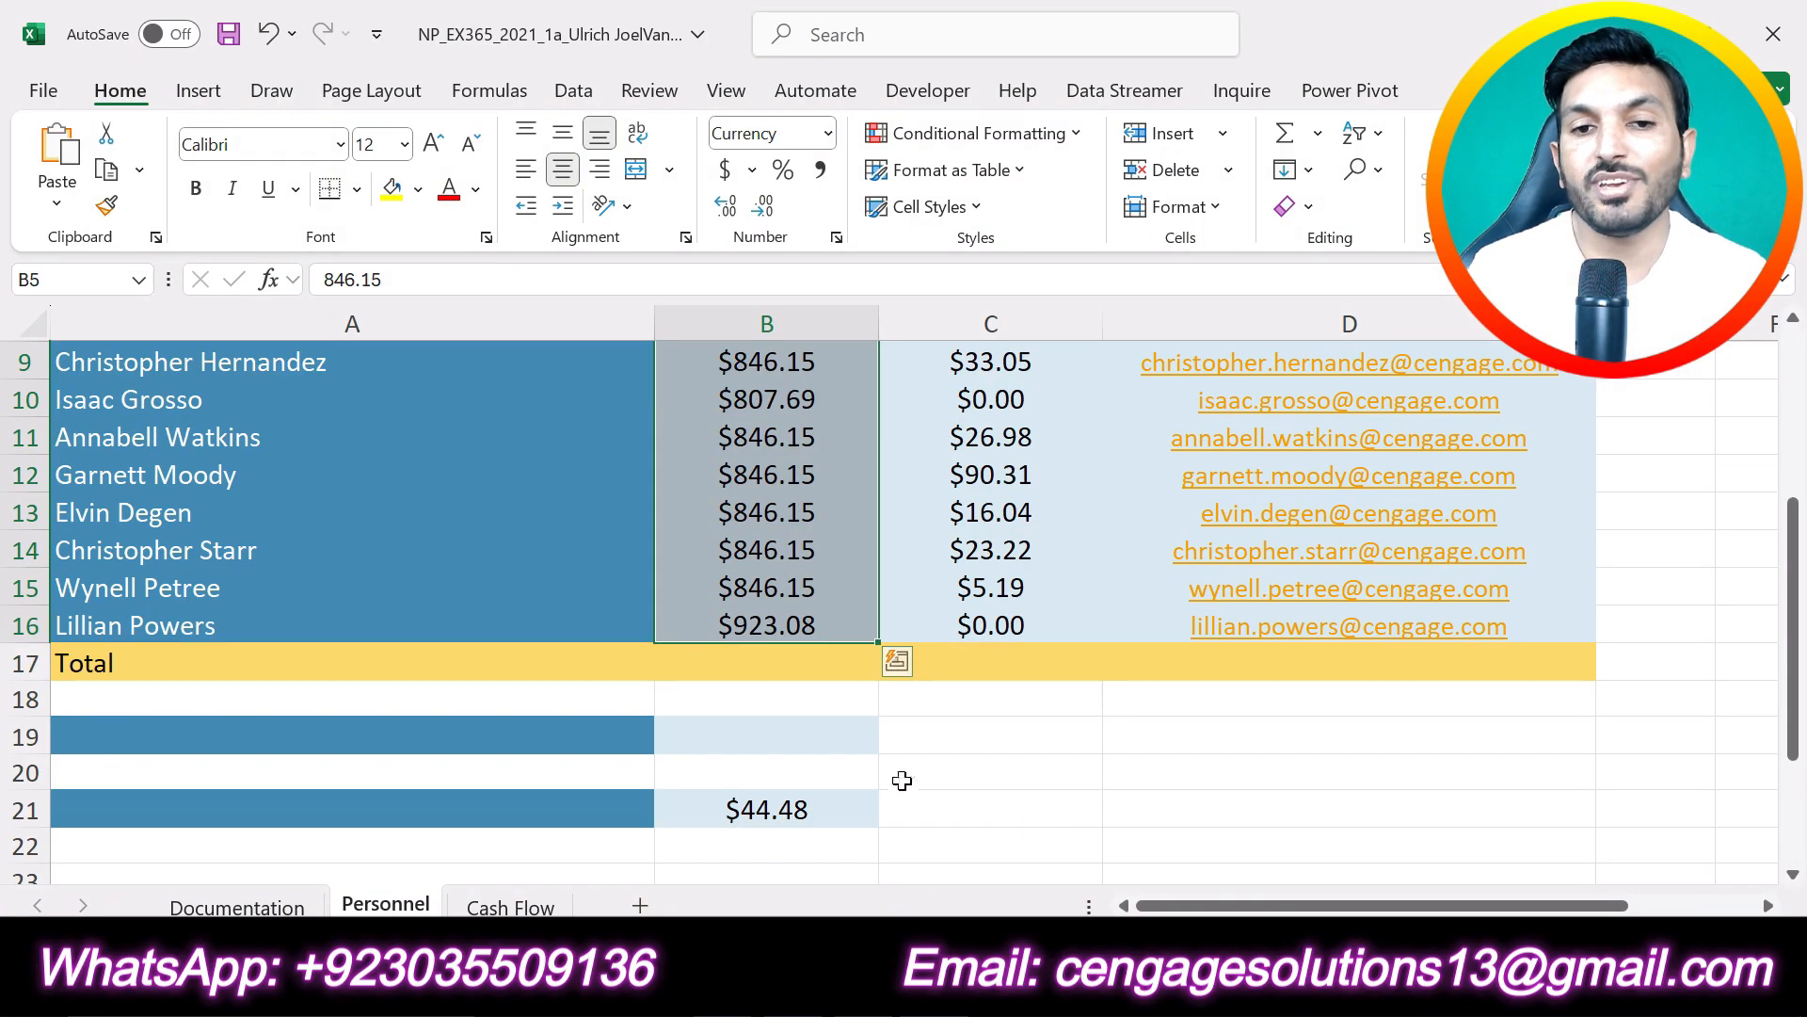
- Enter the formula =SUM(B5:B16) in cell B17 to total the salaries, and check the result against the column
click(767, 670)
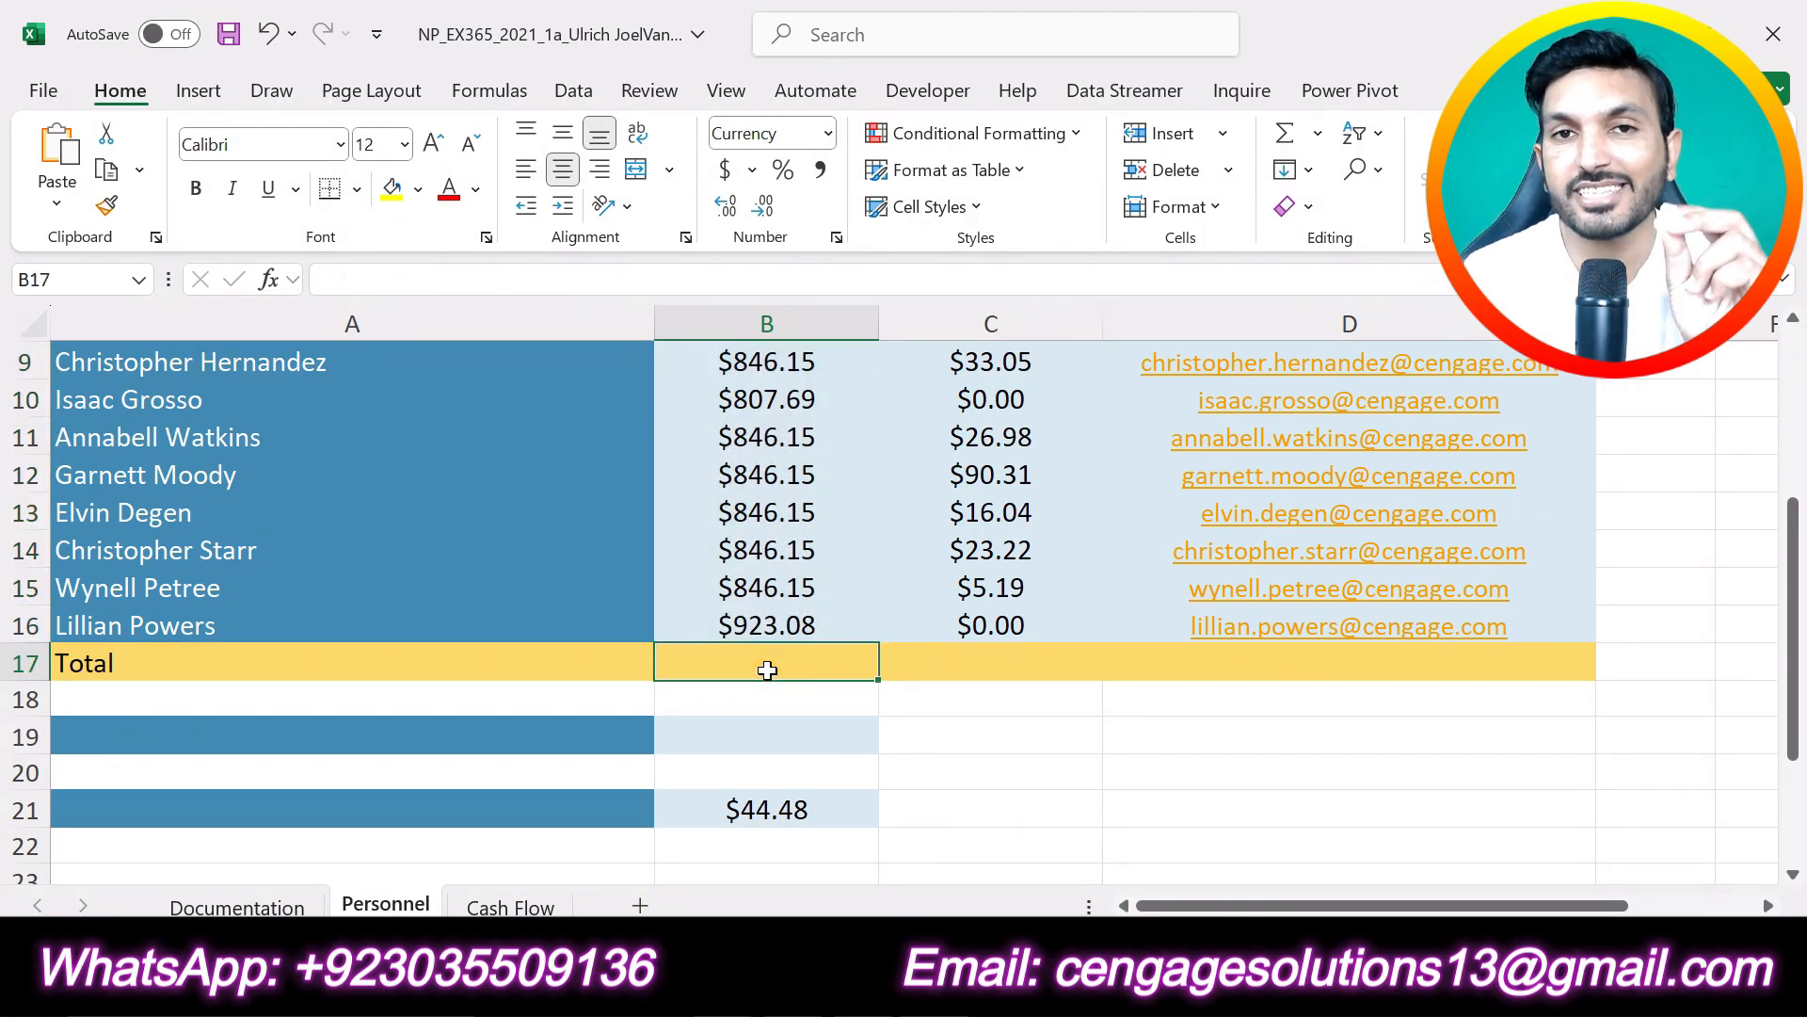
text(=sum)
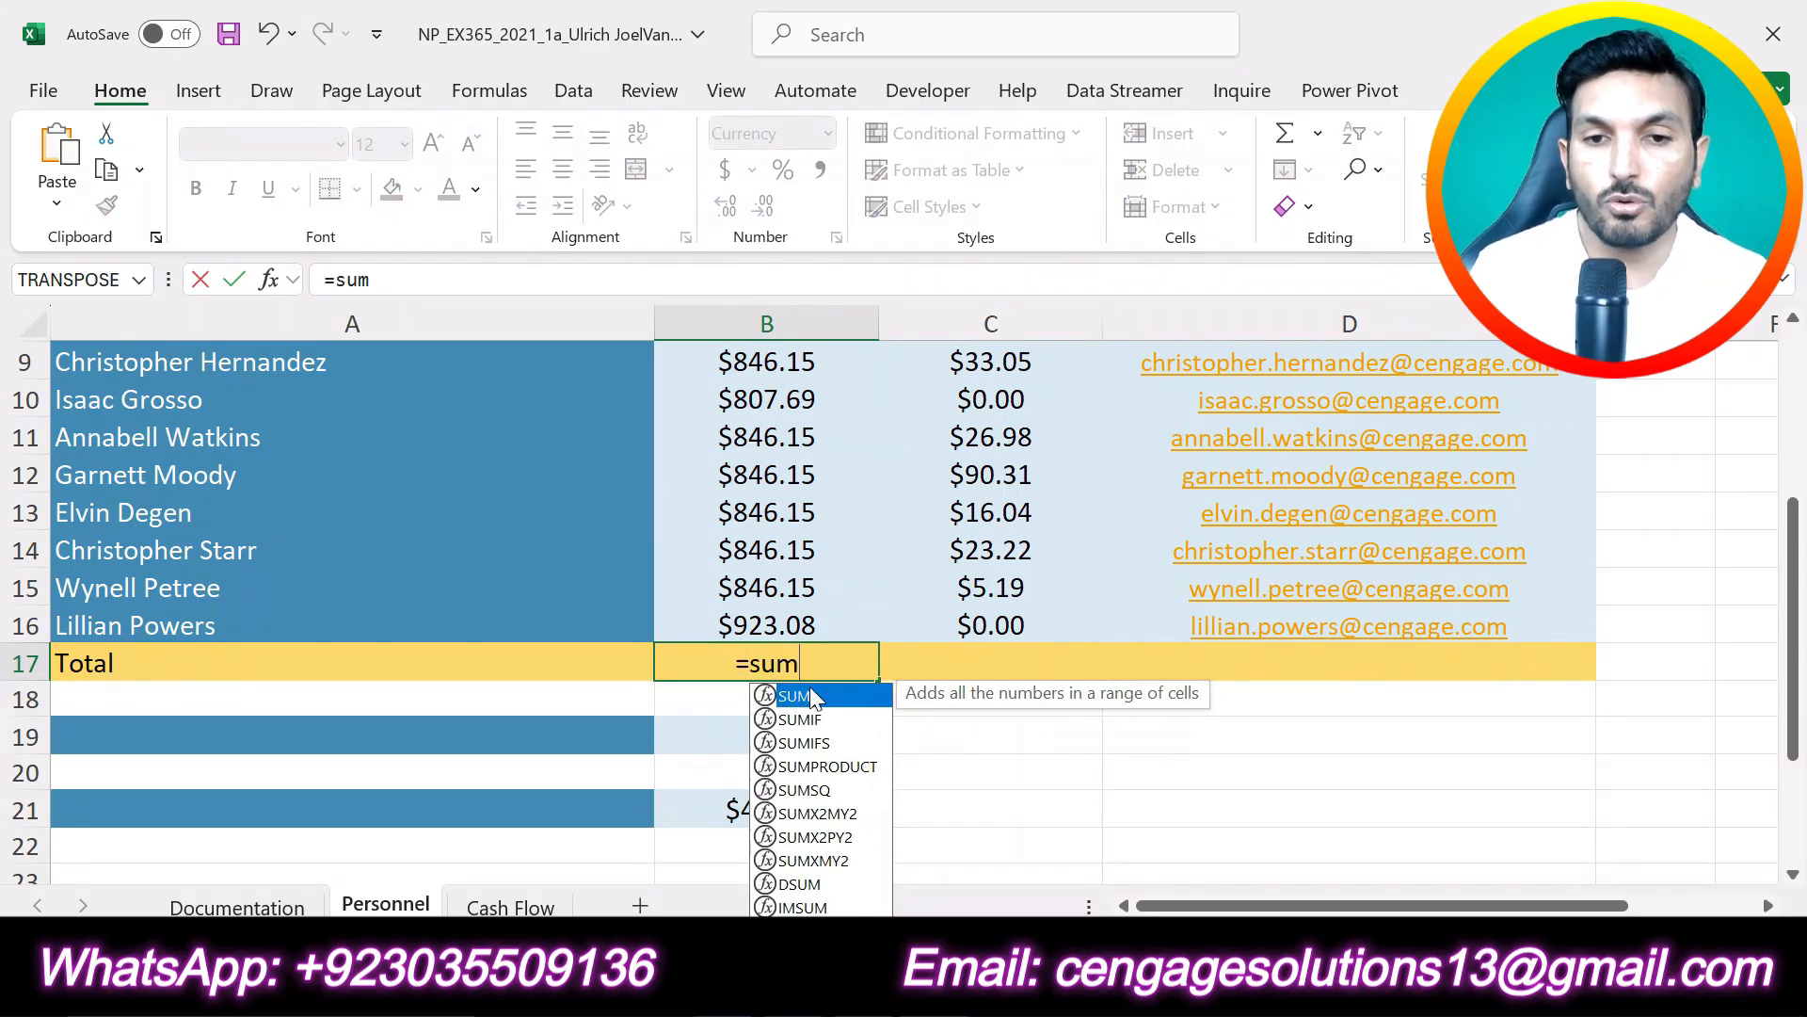
double_click(800, 696)
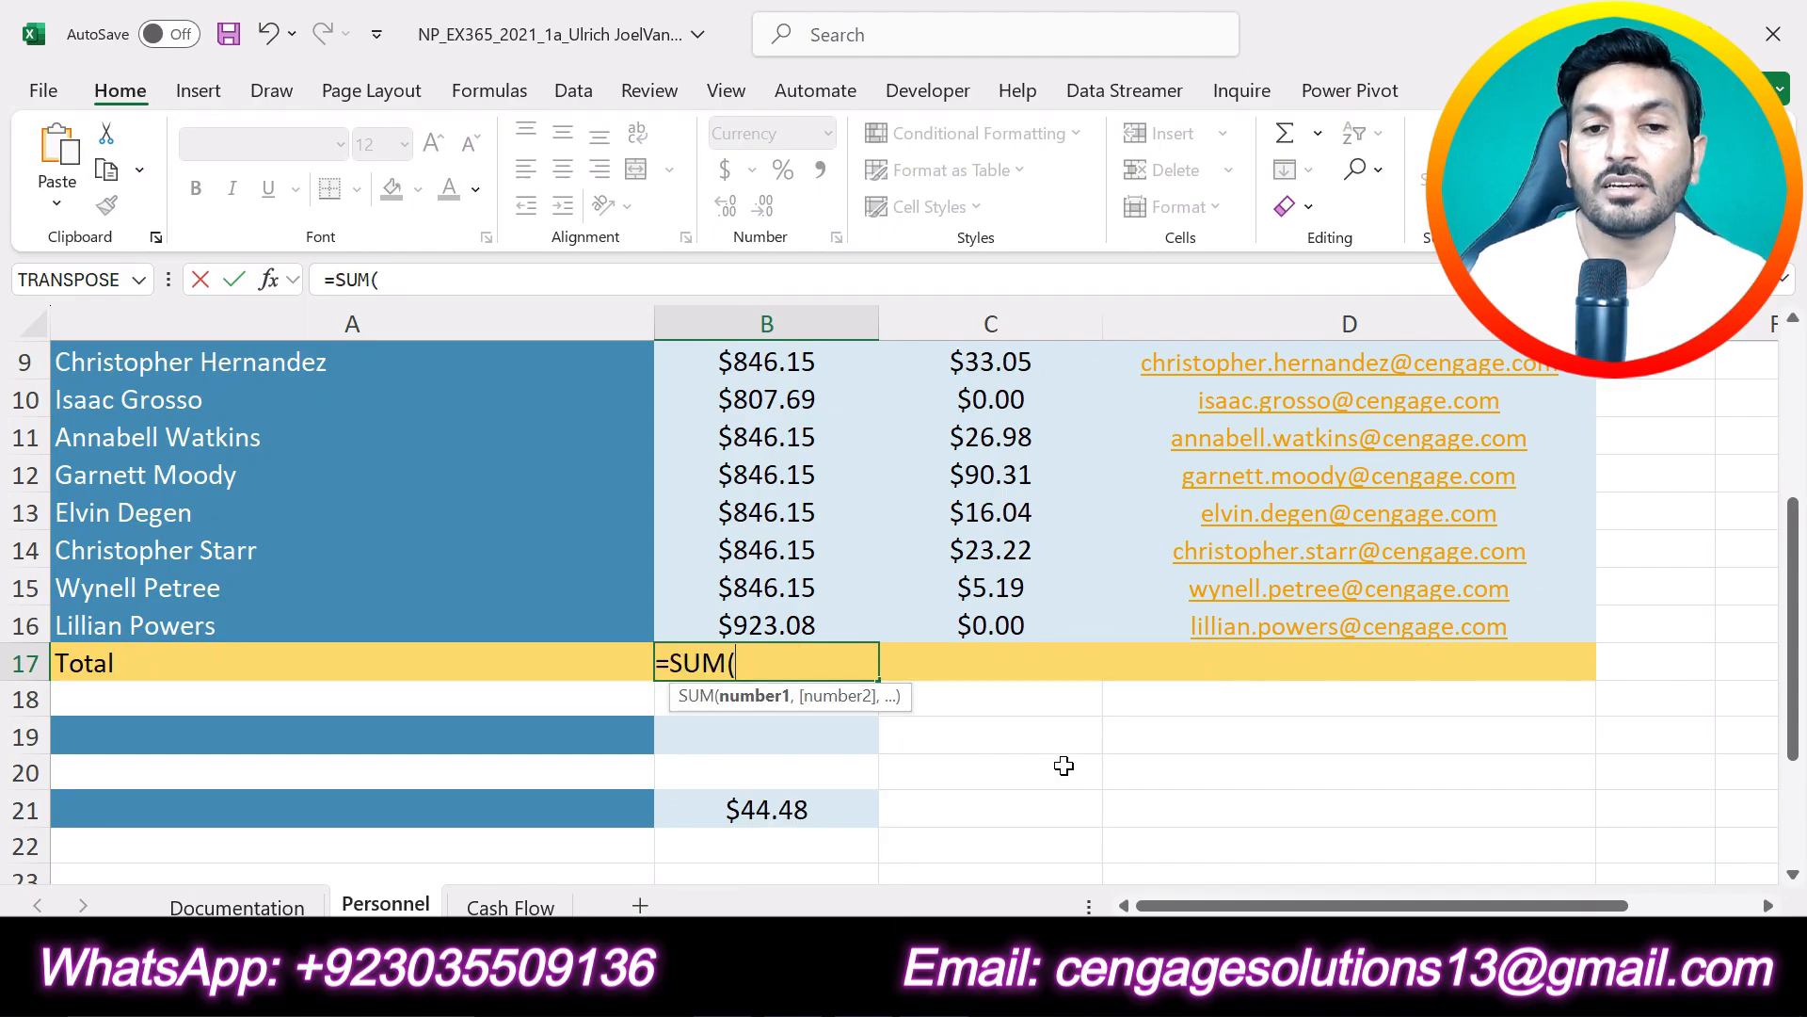
scroll(1064, 765, up, 2)
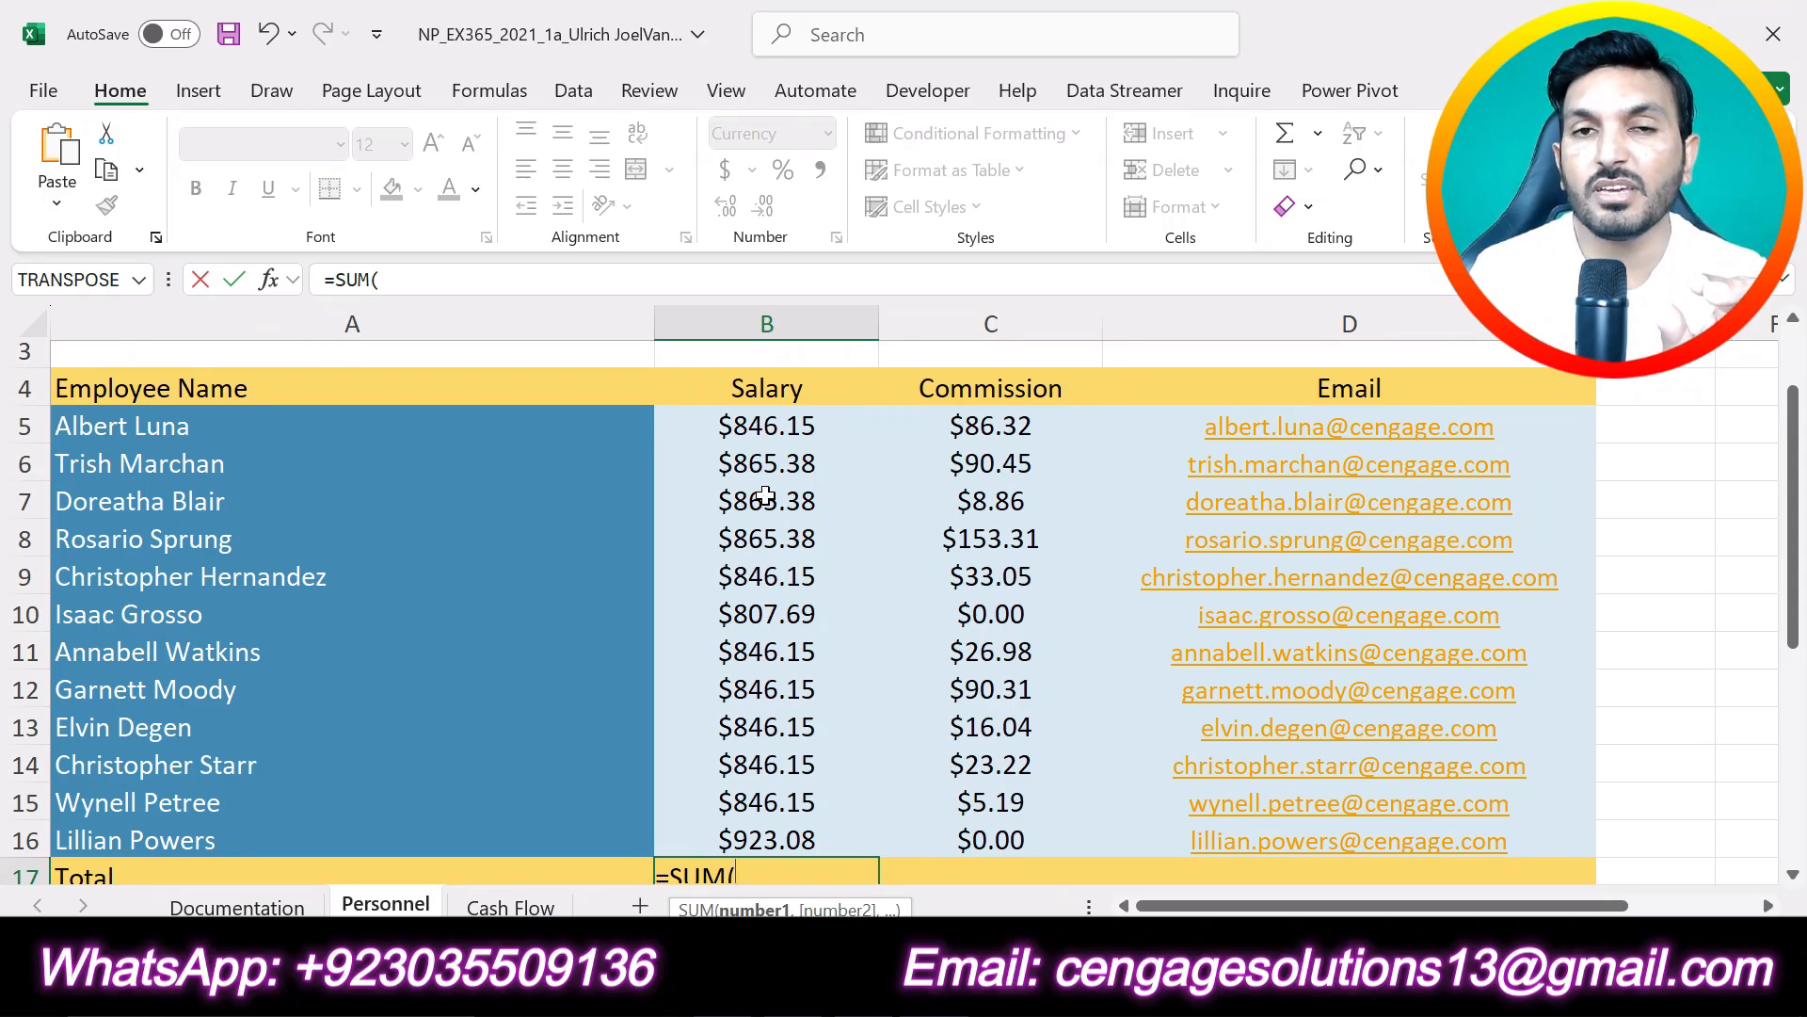
drag(750, 426, 748, 840)
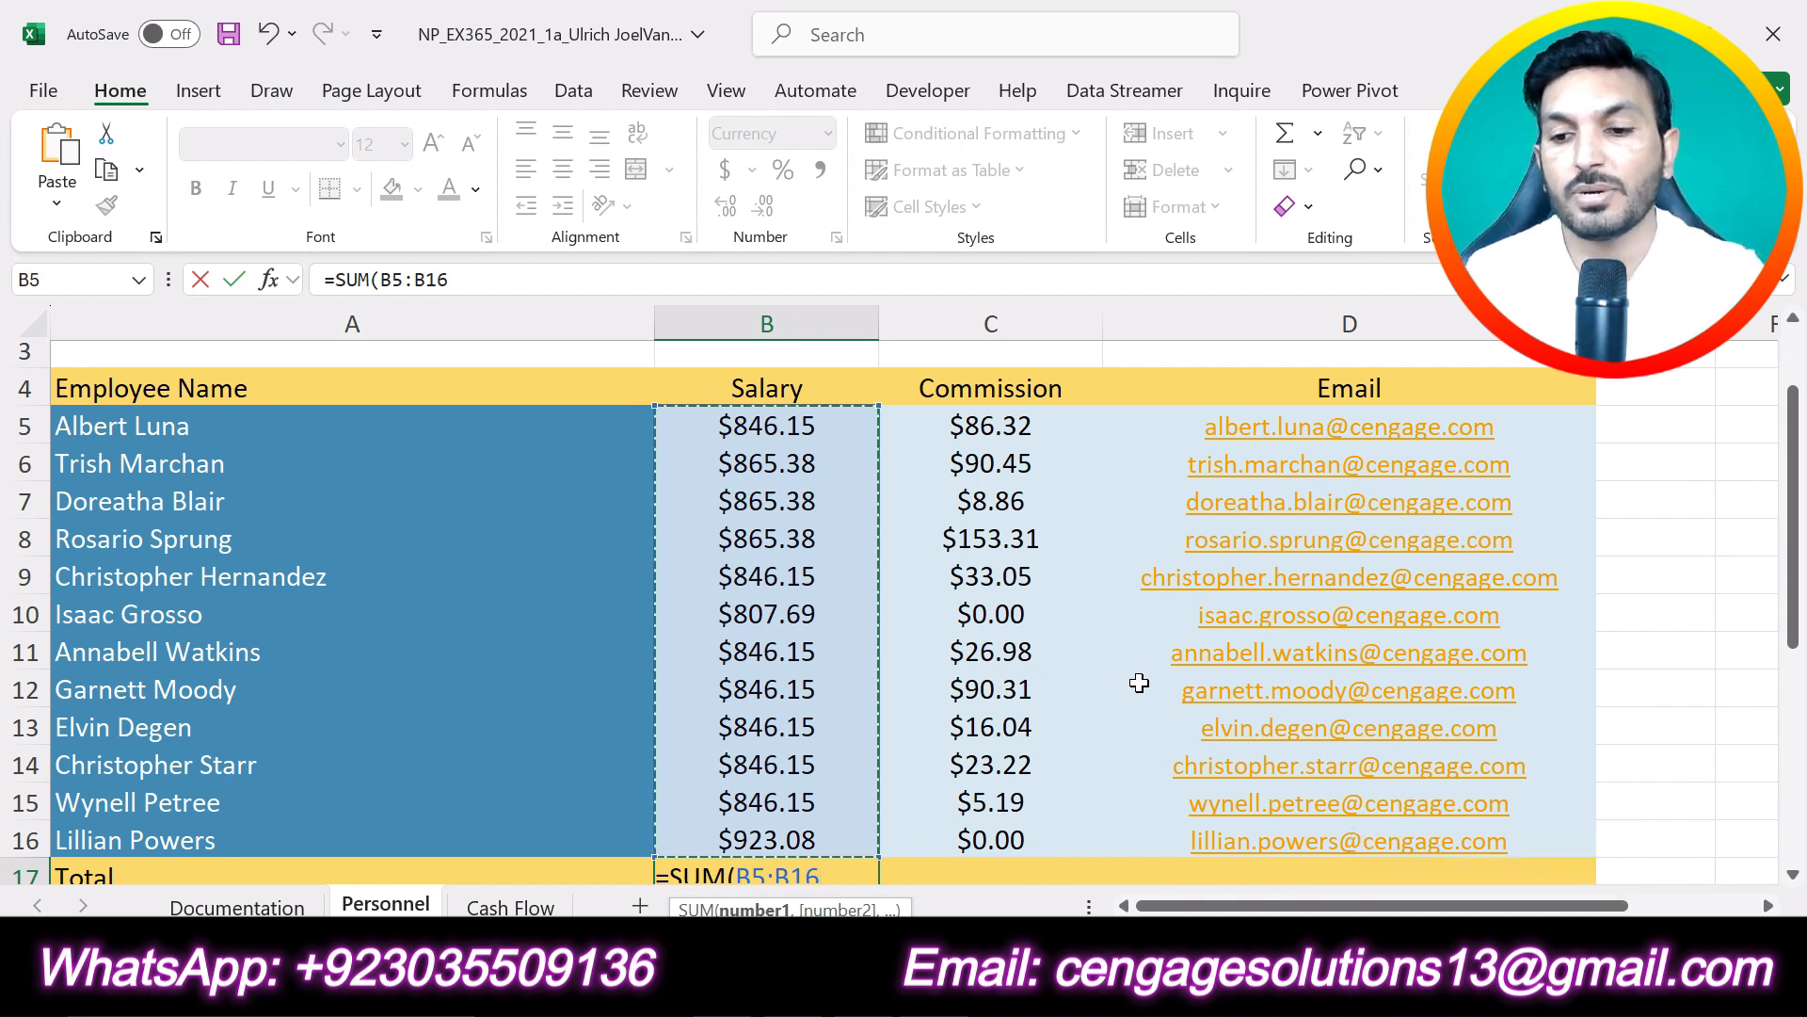
key(Return)
click(796, 812)
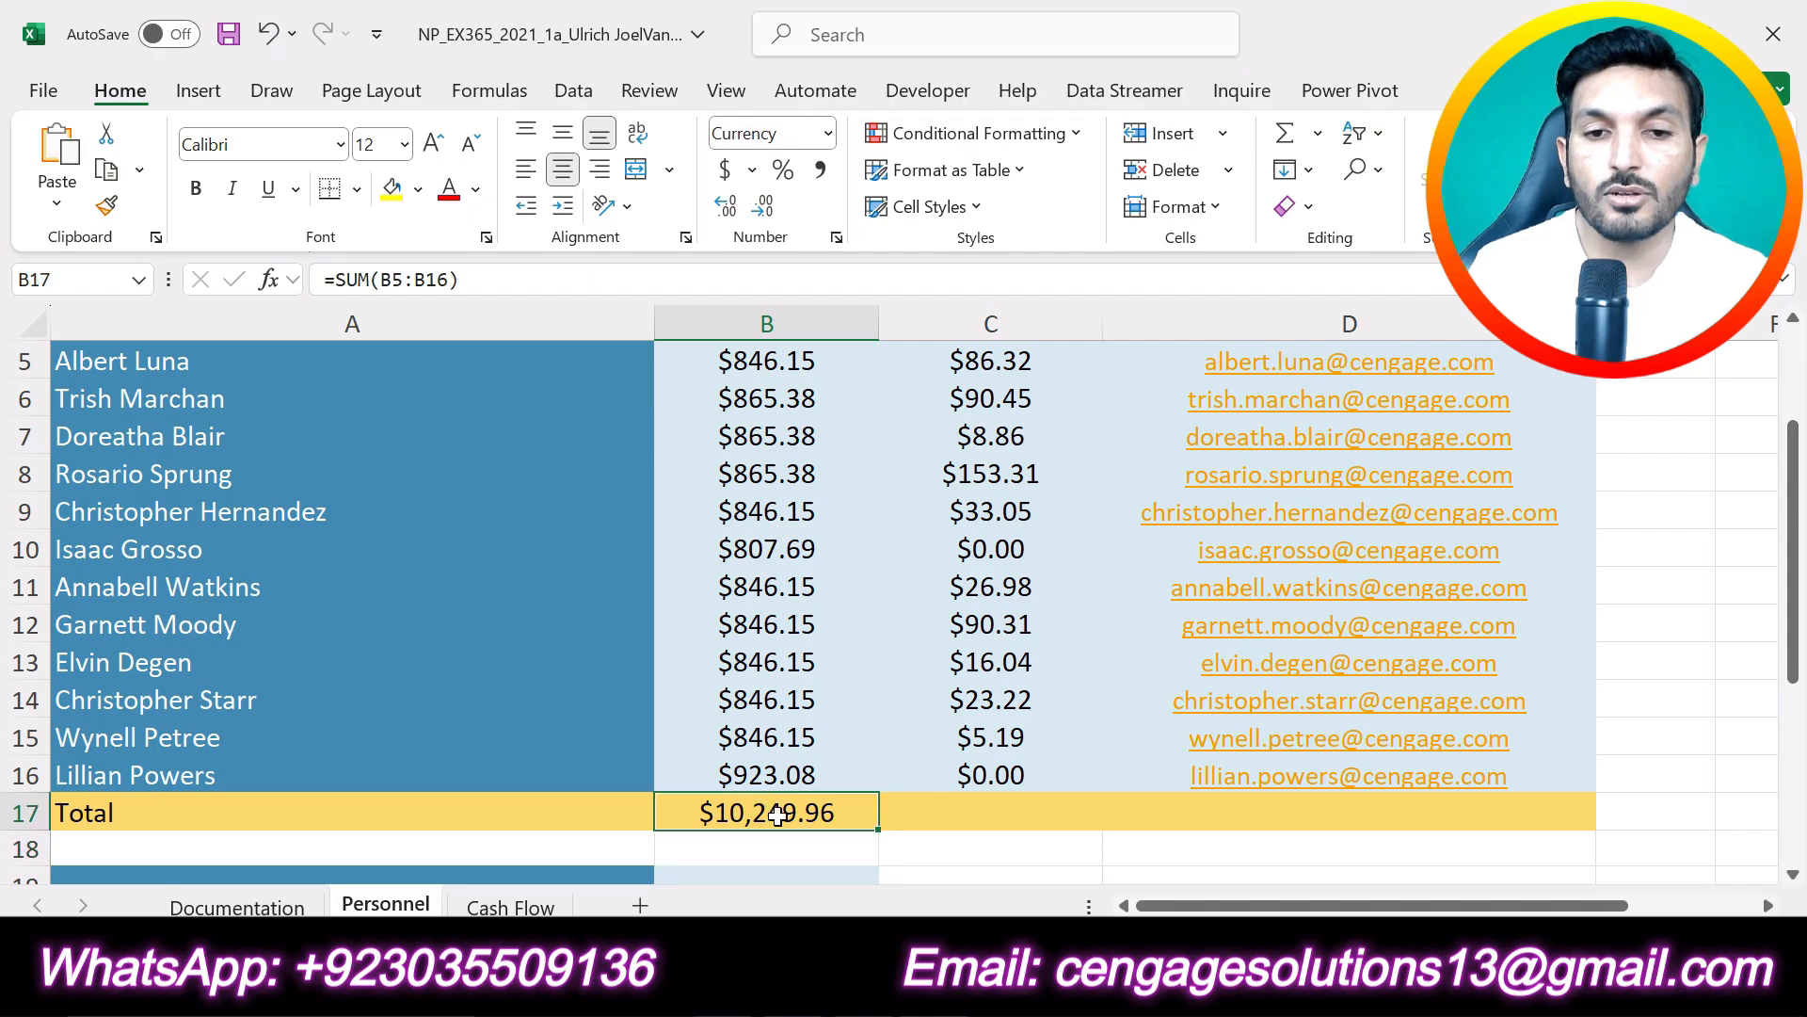
scroll(919, 852, up, 1)
scroll(919, 852, down, 1)
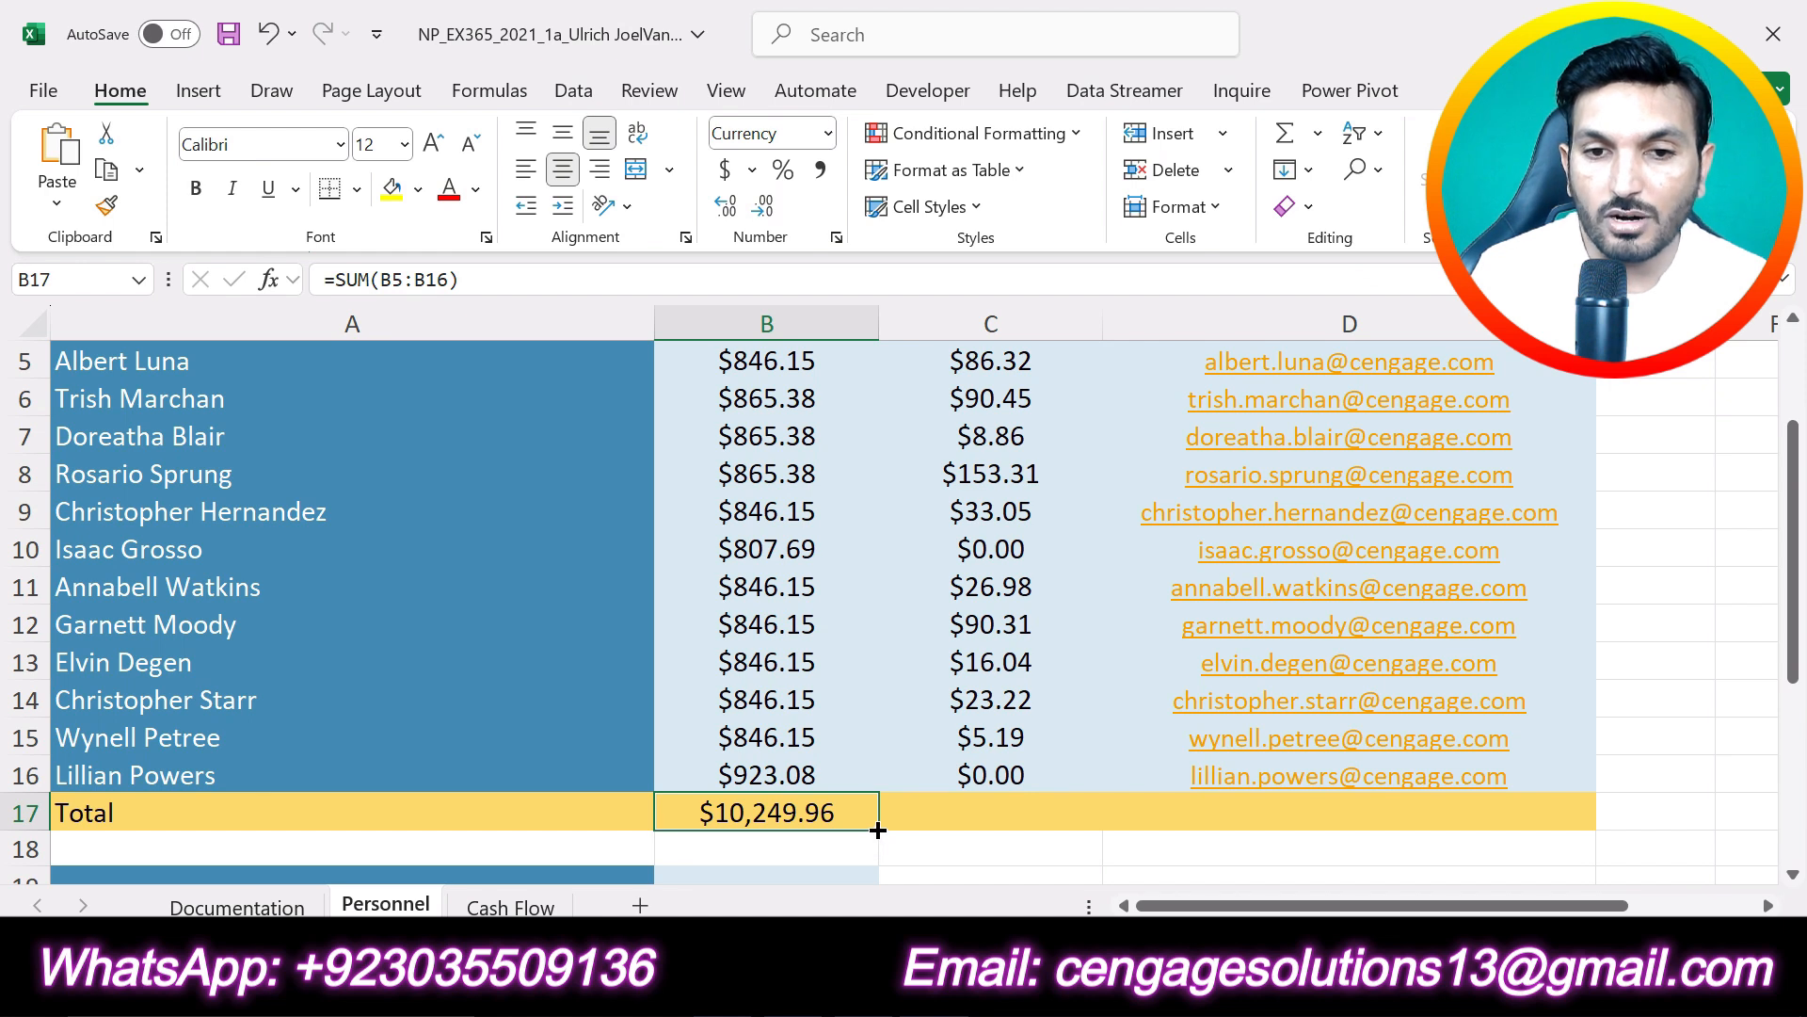
- Copy the SUM formula from cell B17 to cell C17, and check it against the commission range C5:C16 and the salary range B5:B16
drag(878, 829, 1024, 825)
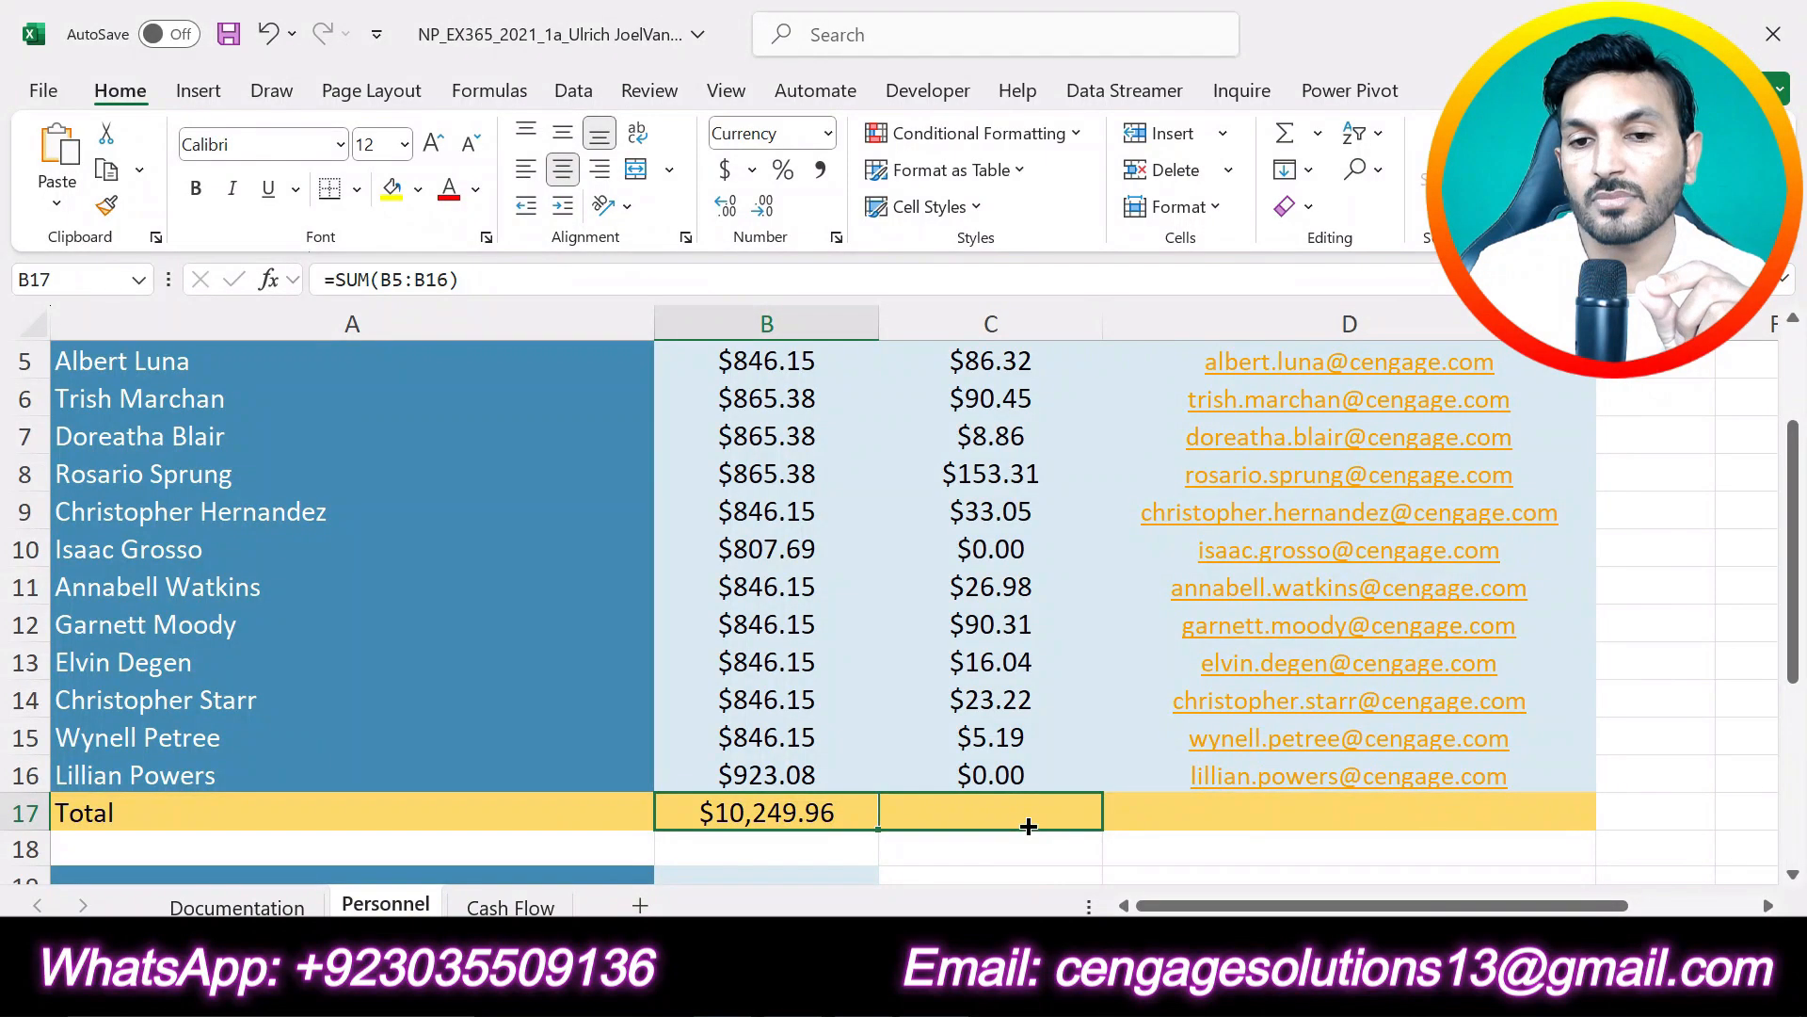
drag(1028, 825, 1029, 825)
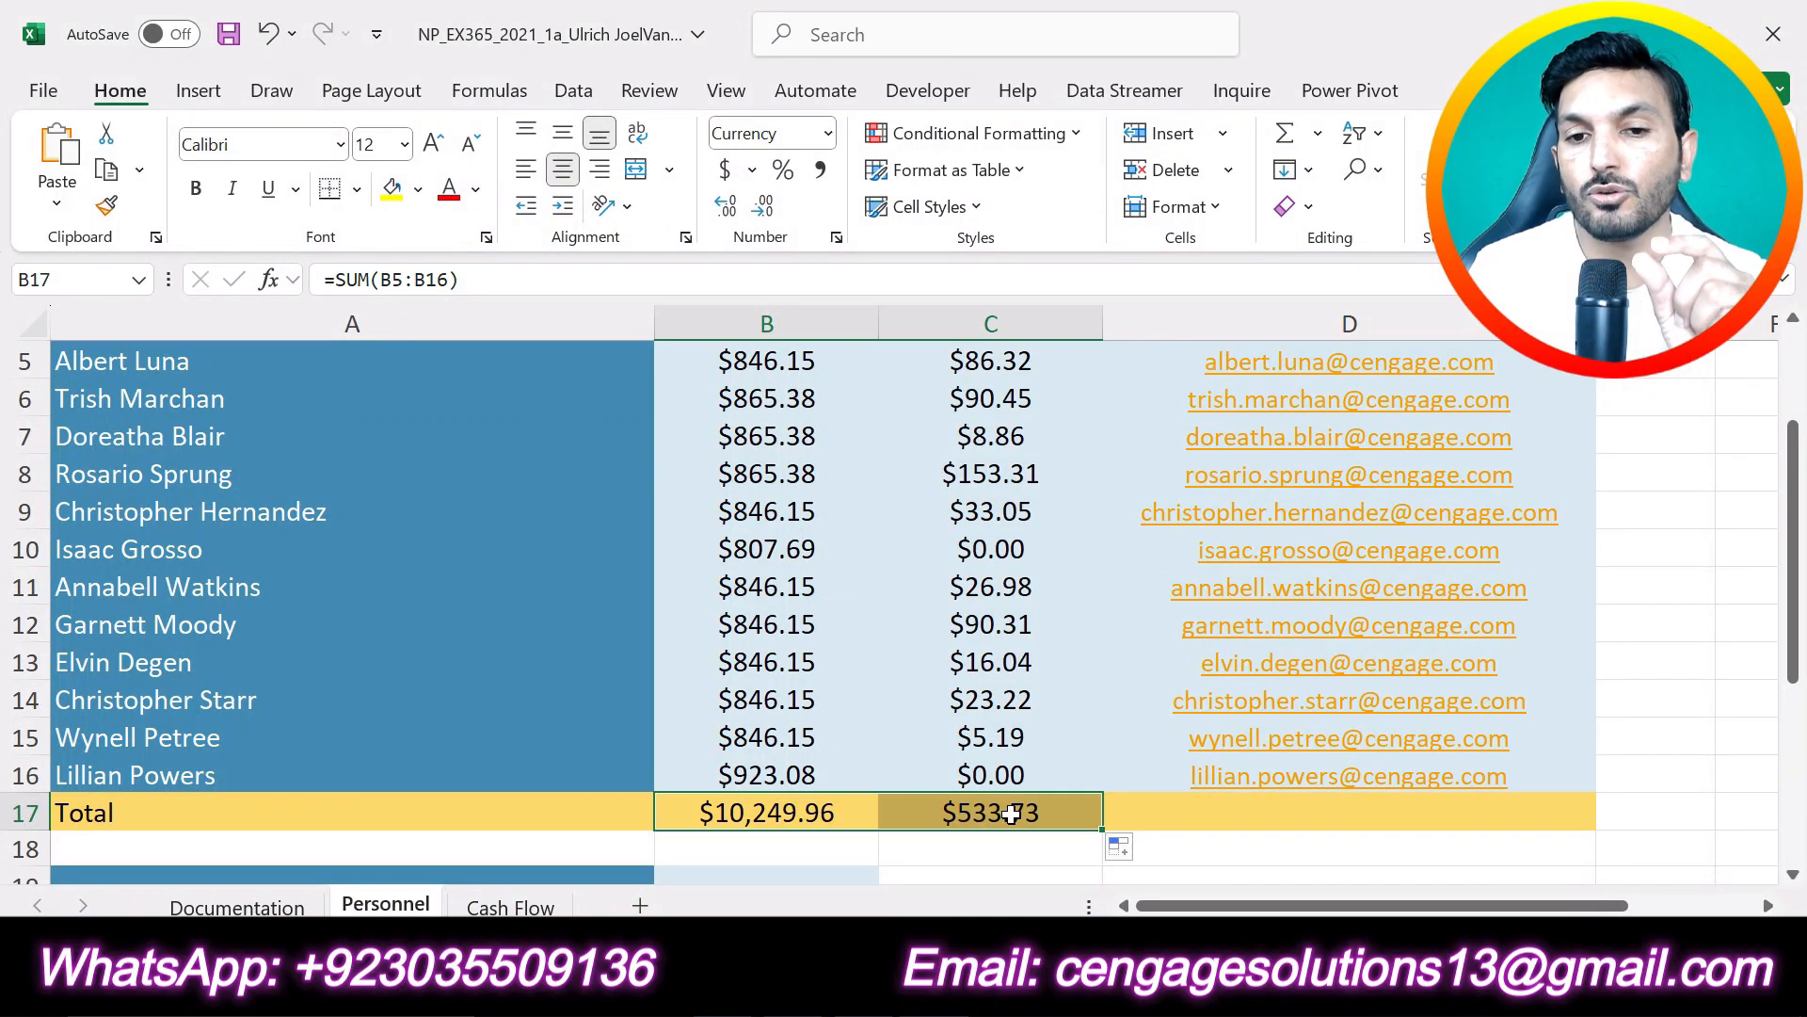
click(1007, 815)
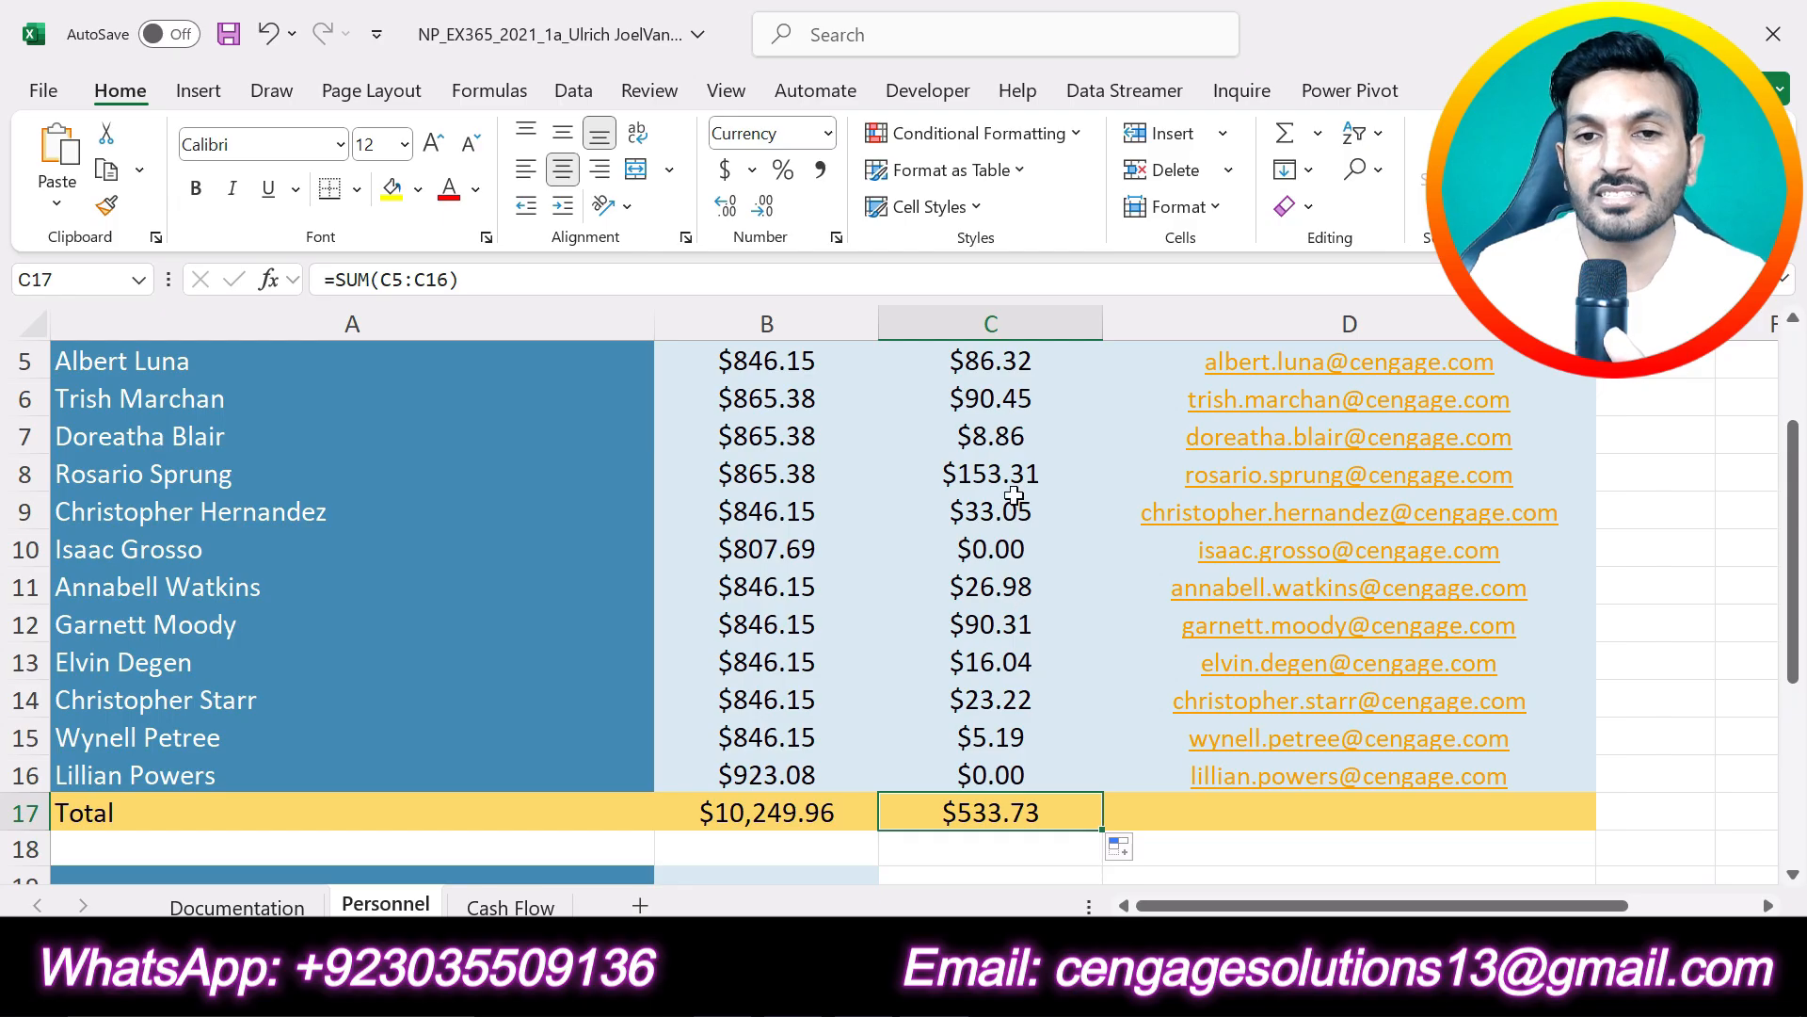
scroll(997, 508, up, 2)
scroll(1008, 612, down, 2)
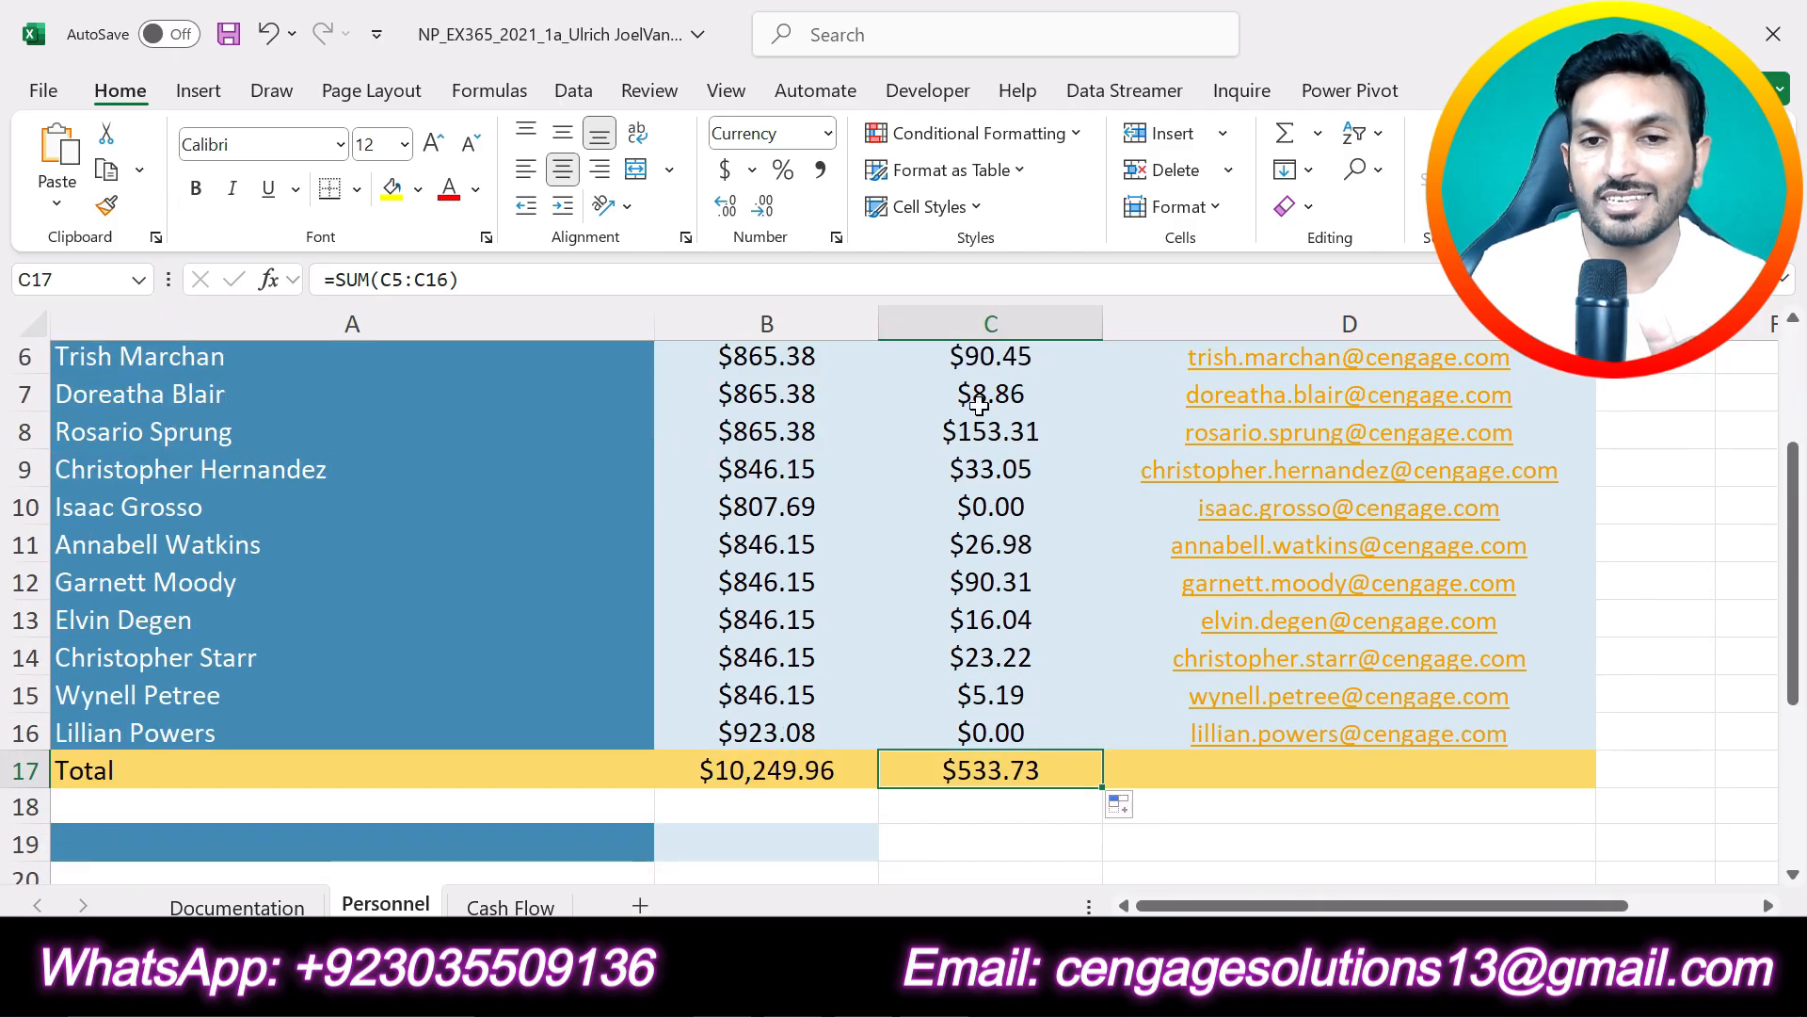
drag(989, 469, 1000, 653)
scroll(993, 466, up, 1)
drag(990, 426, 1007, 824)
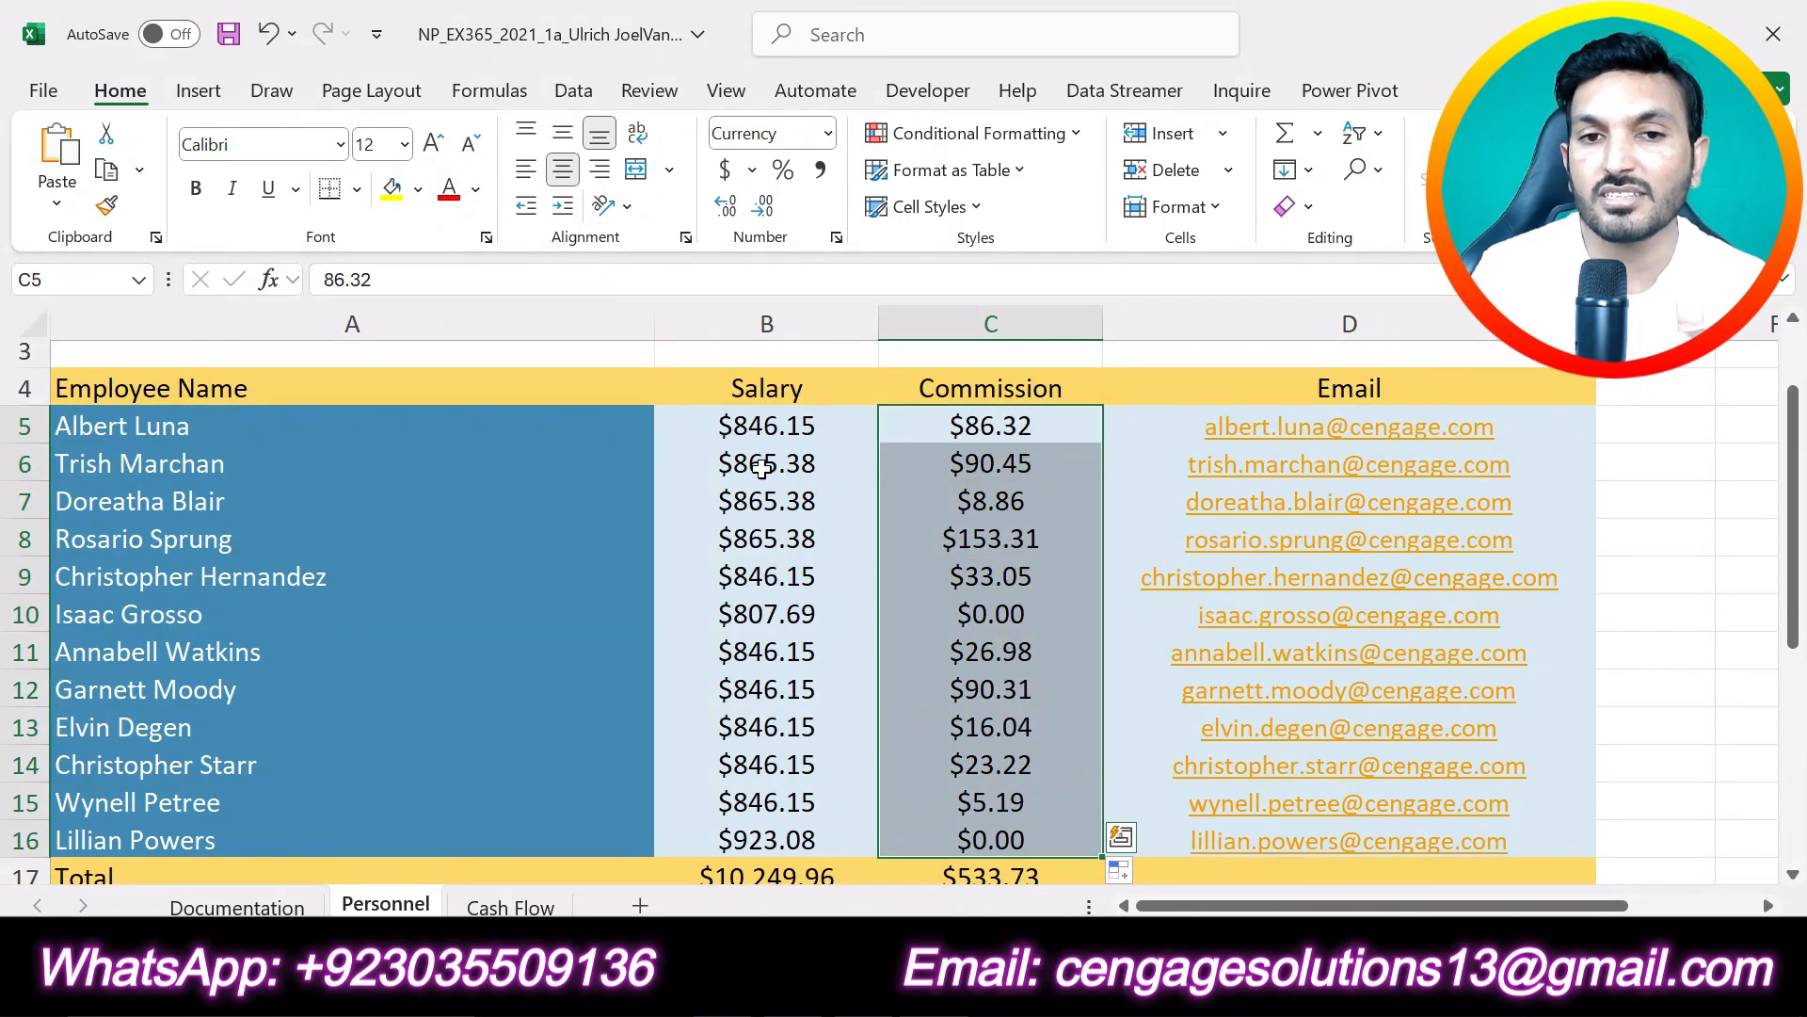
click(772, 880)
drag(781, 426, 782, 843)
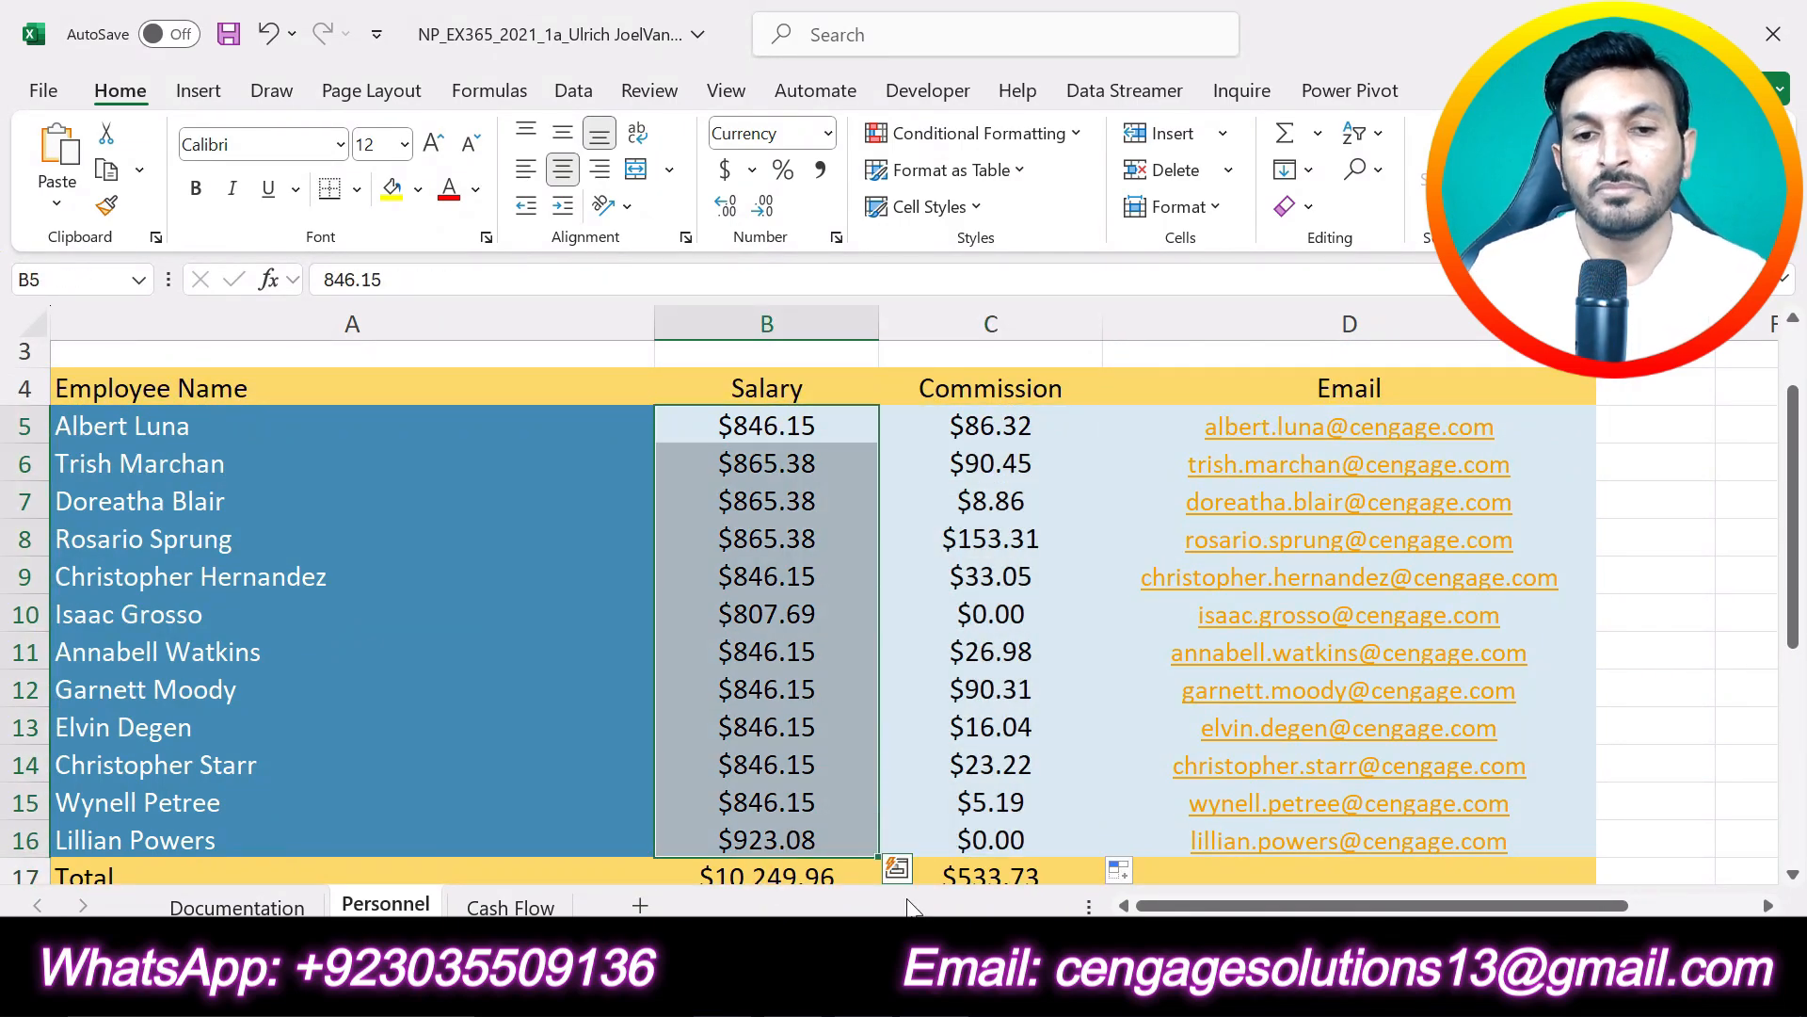
click(991, 833)
- In the Word instructions, undo the highlighting of project step 8, highlight step 9 in yellow and check the text required for cell A19
key(alt+Tab)
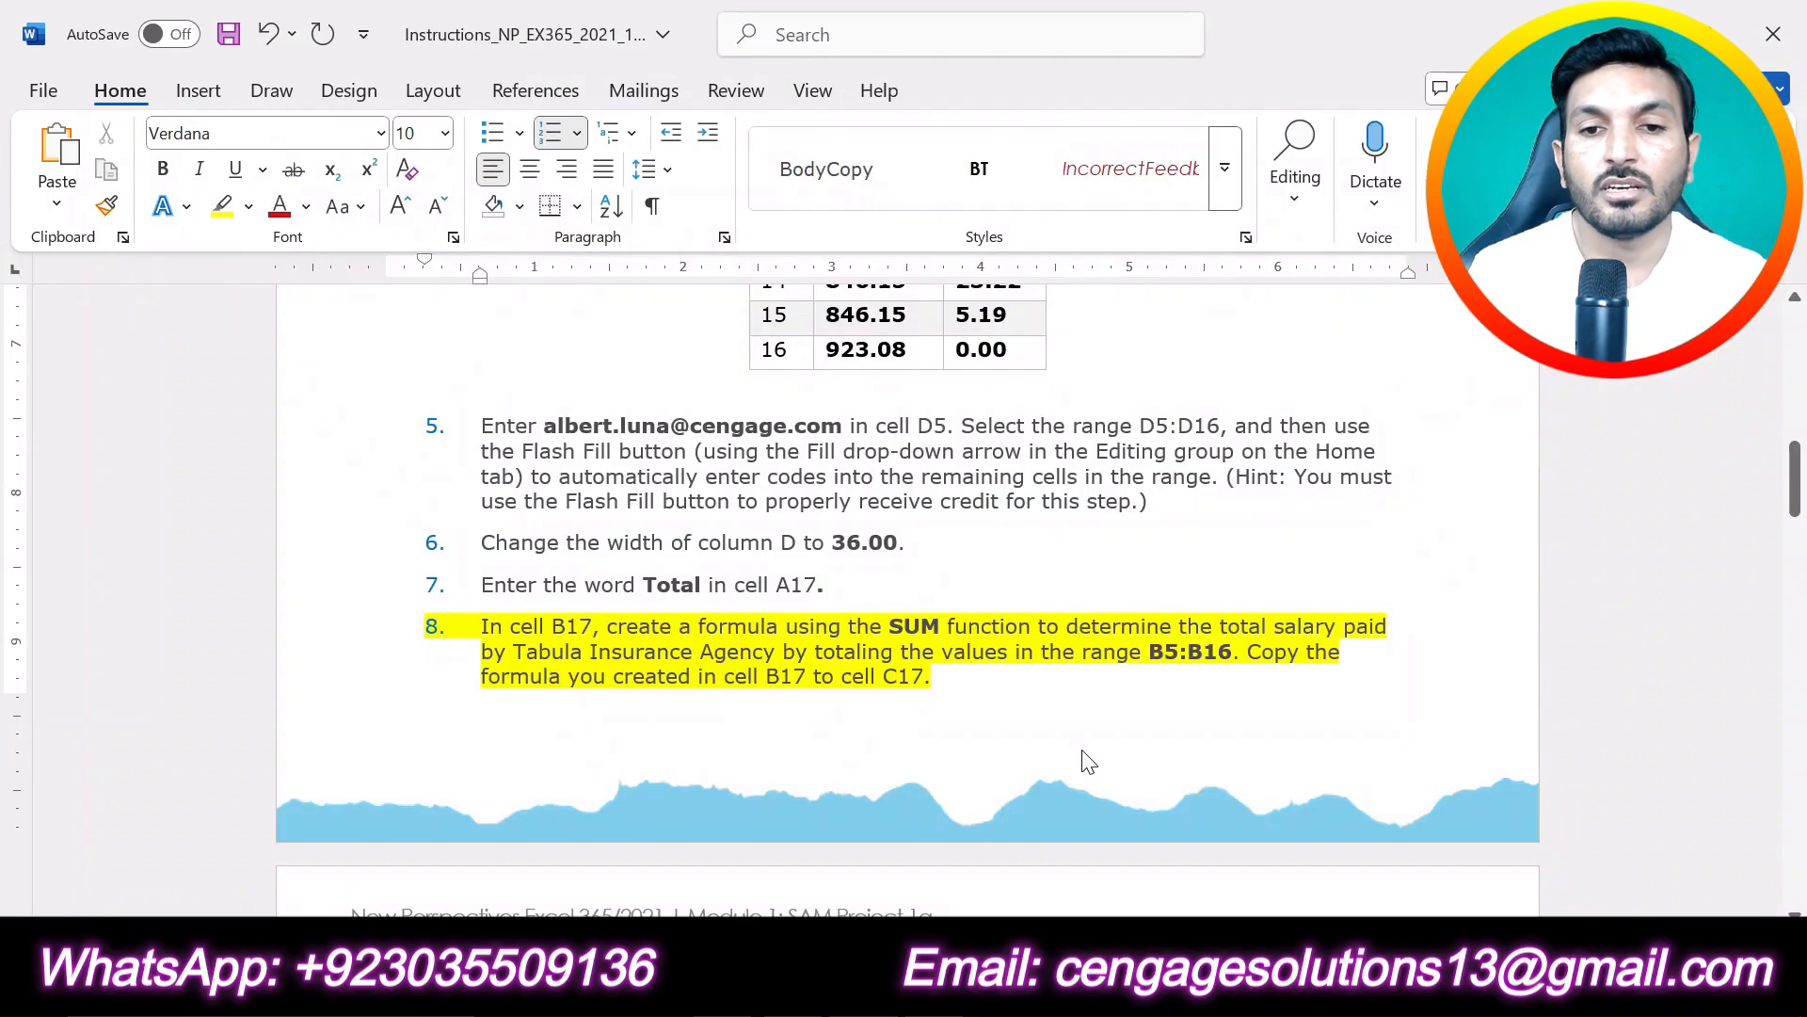
text(])
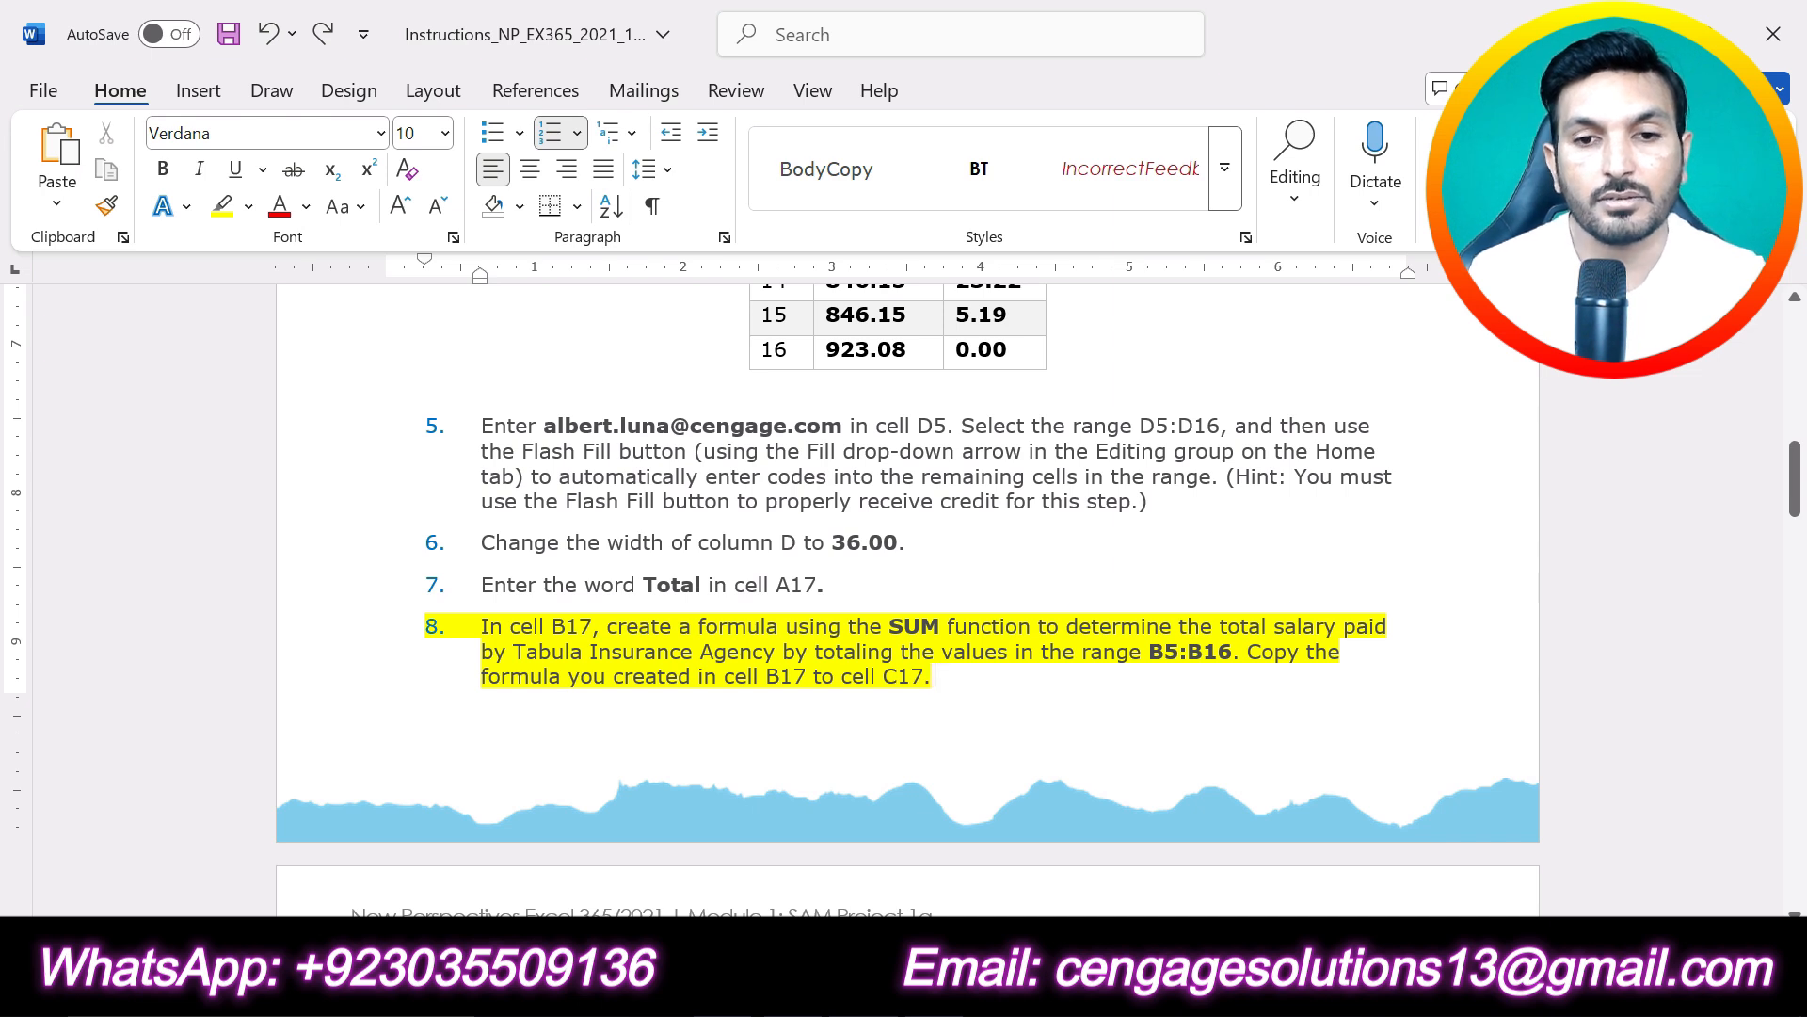
scroll(907, 593, down, 3)
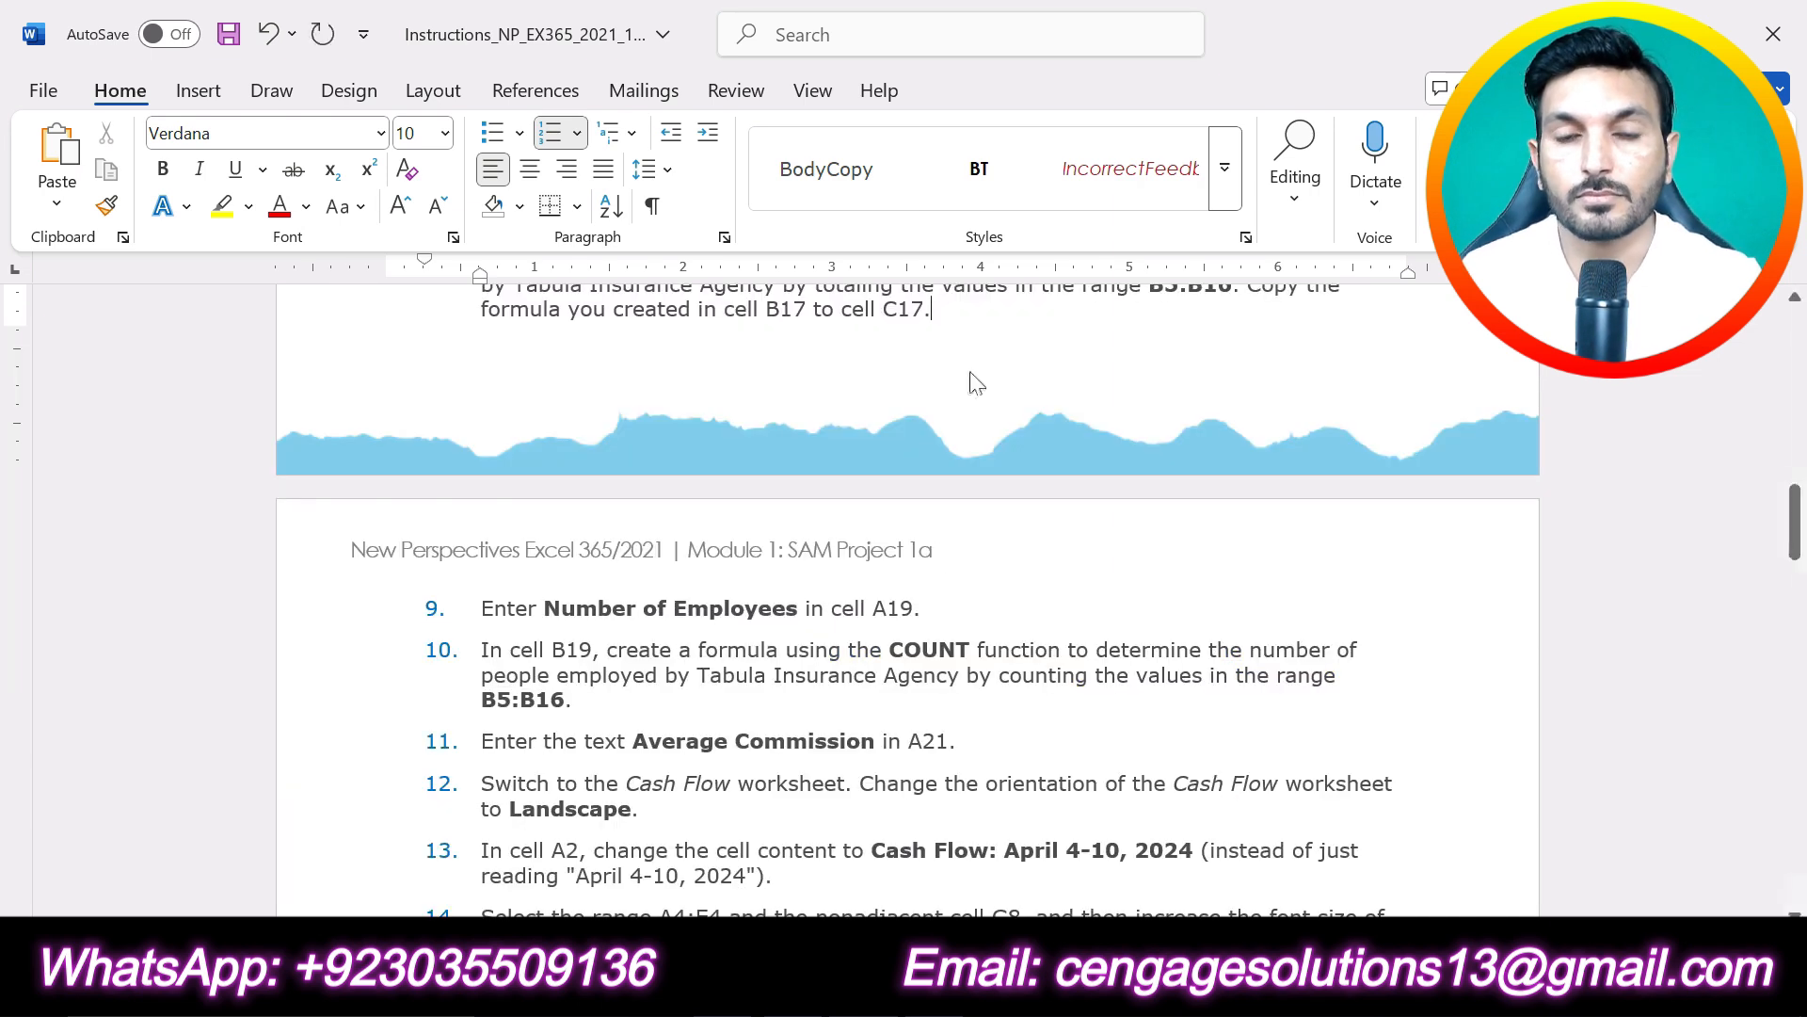
scroll(907, 593, down, 7)
scroll(907, 593, up, 5)
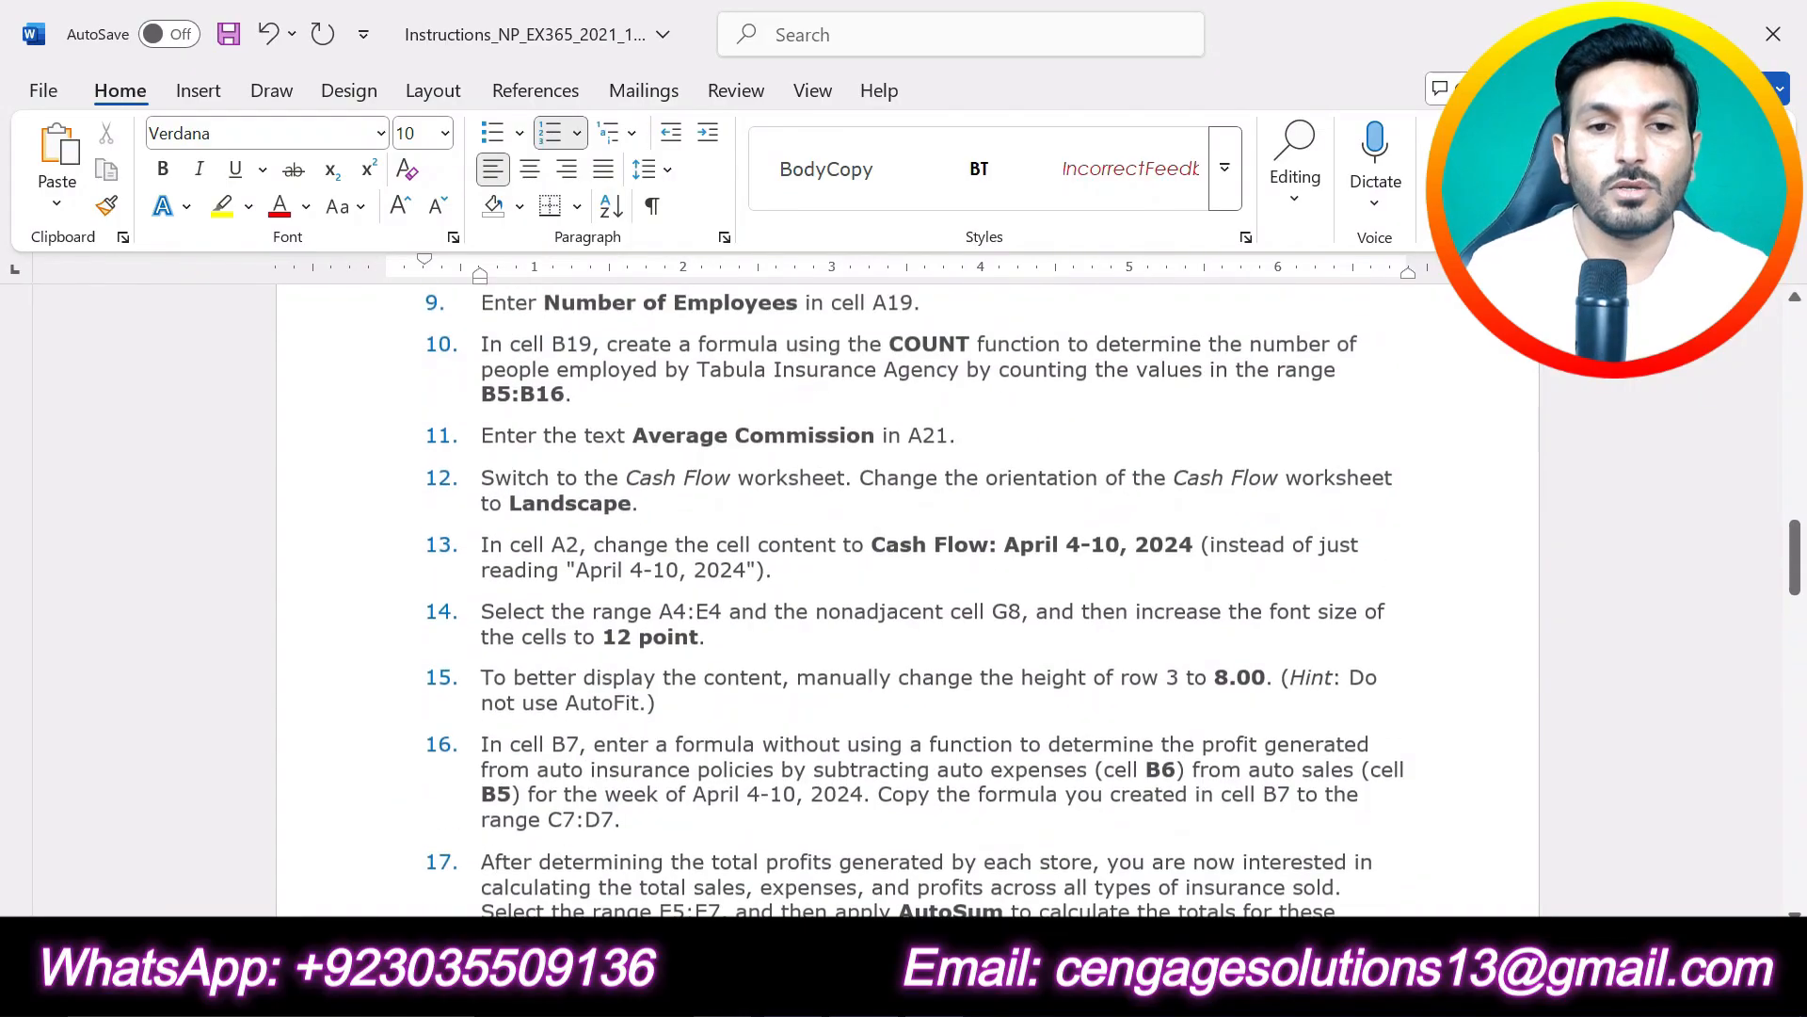
drag(927, 461, 481, 461)
click(572, 425)
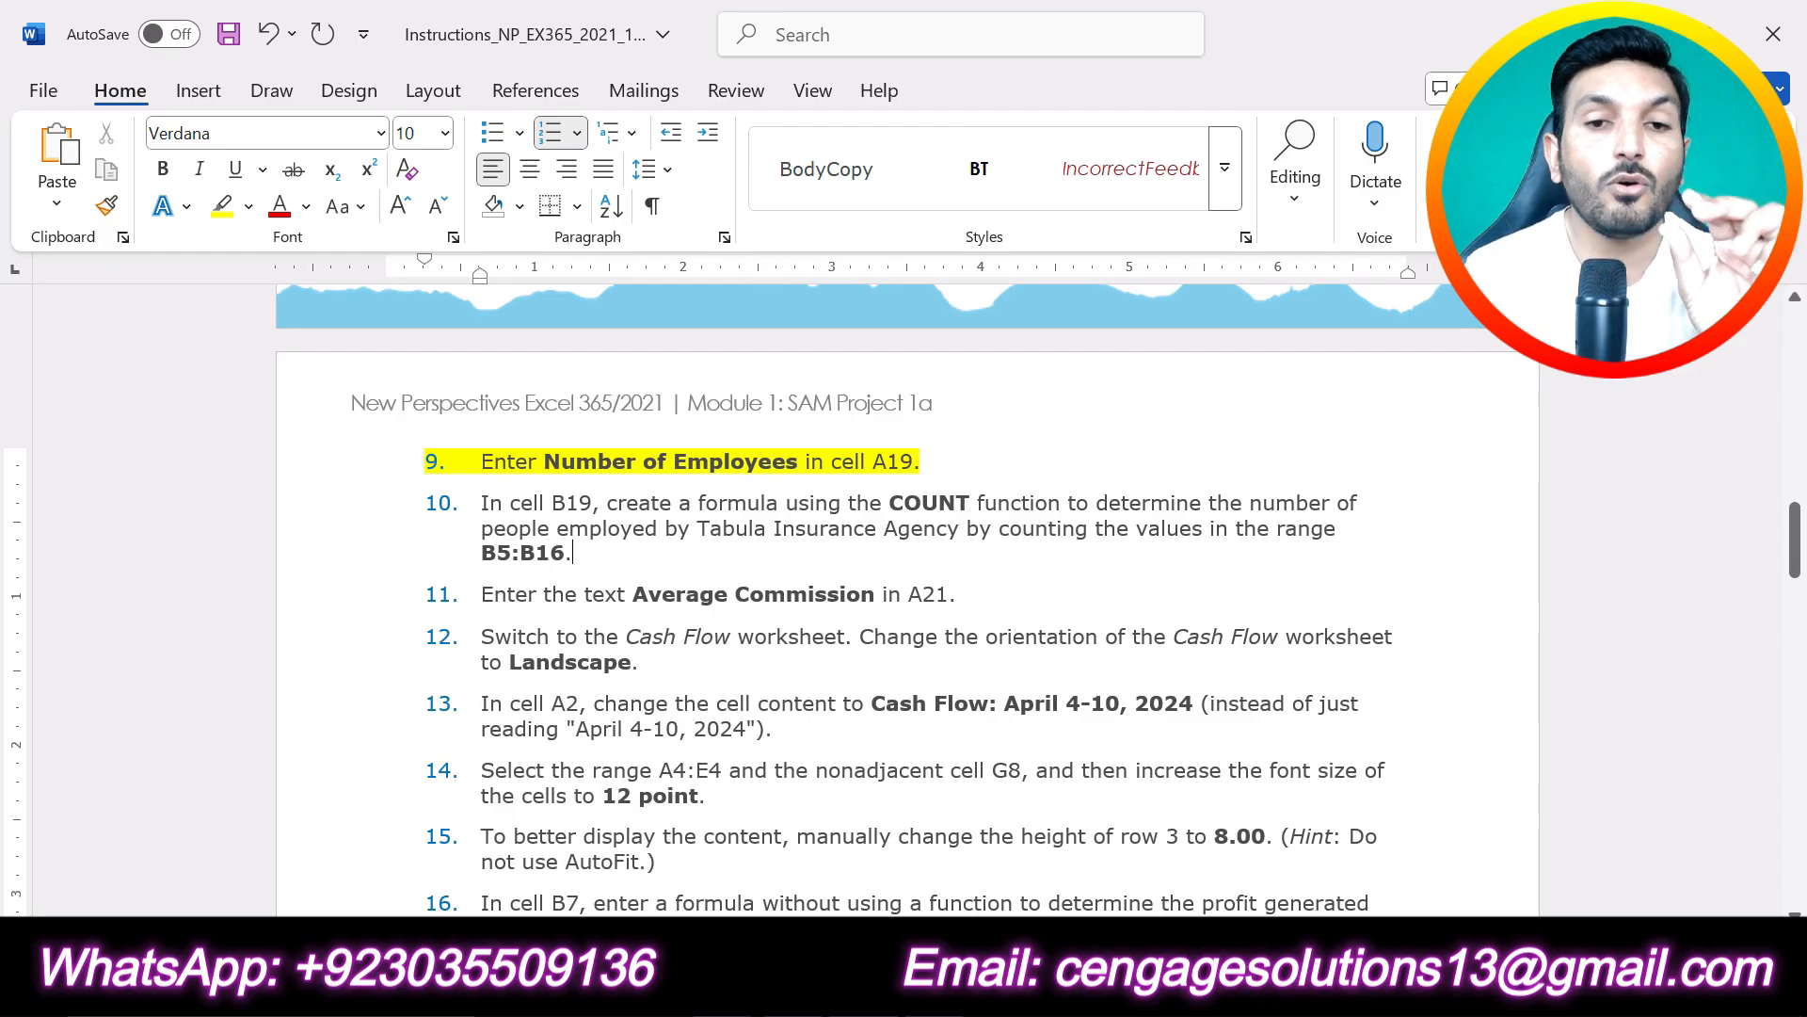
drag(544, 462, 805, 462)
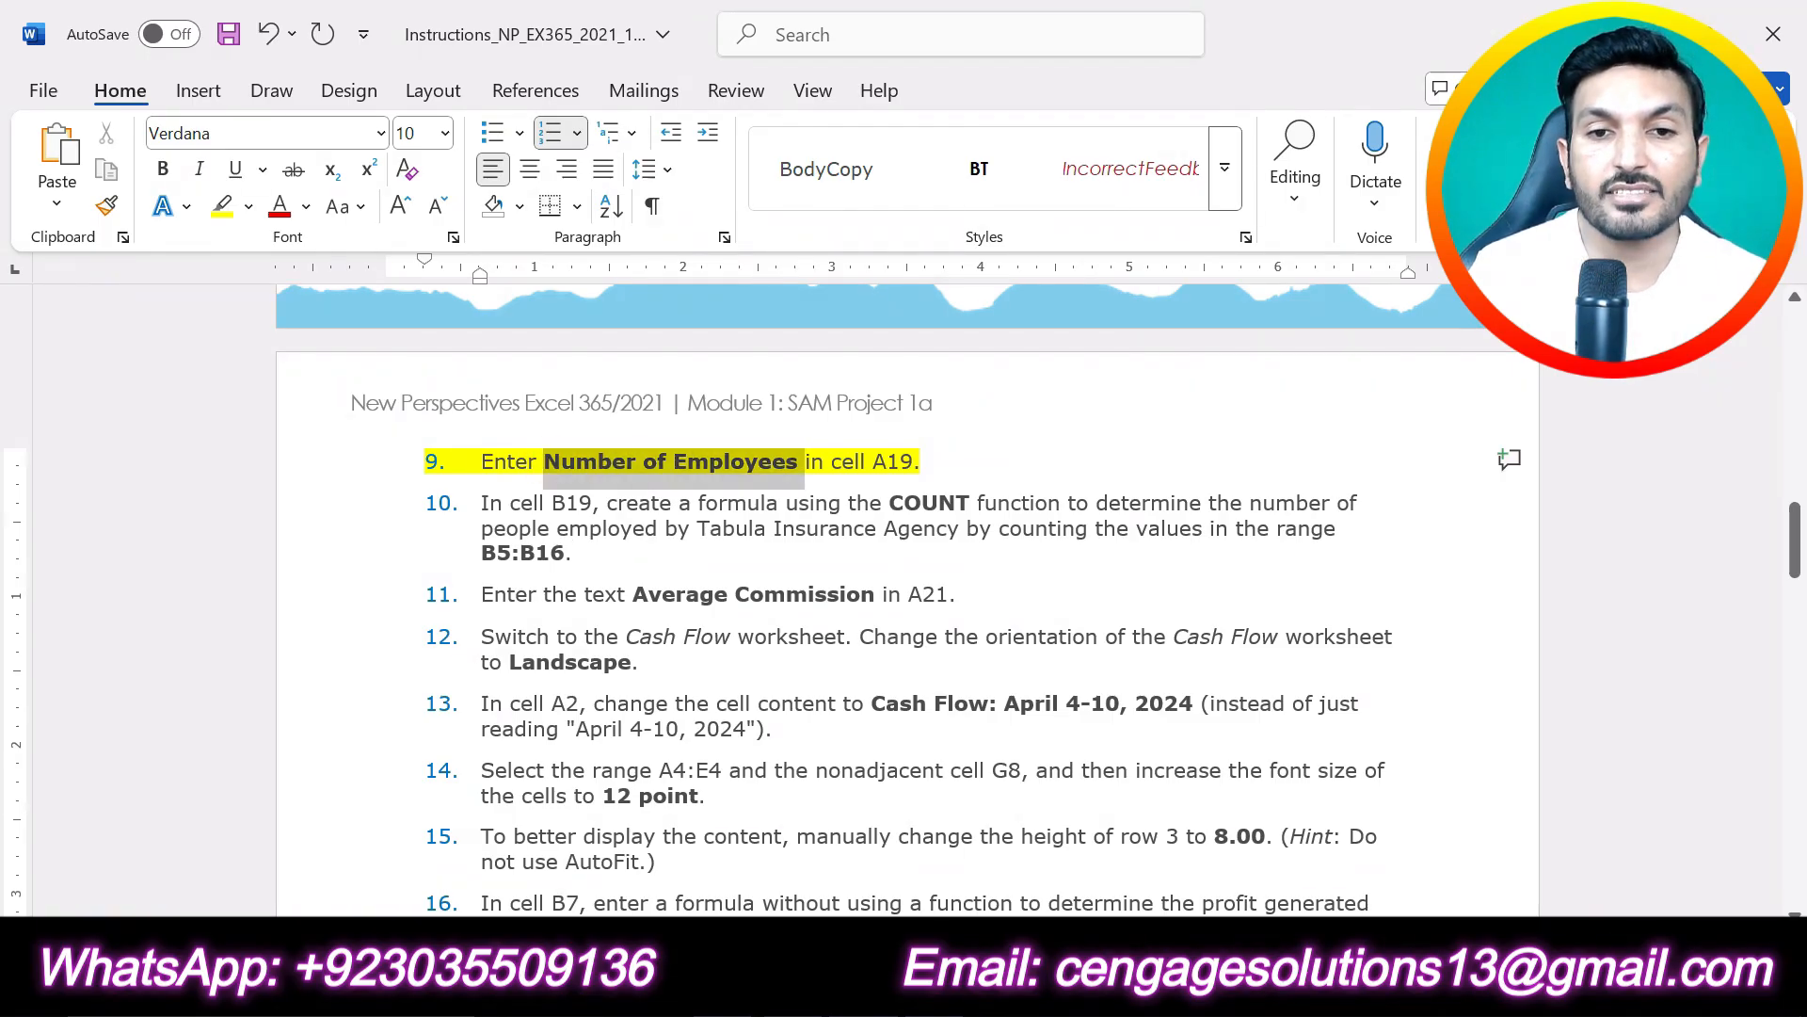
- Enter the text Number of Employees in cell A19 of the Excel Personnel worksheet
key(alt+Tab)
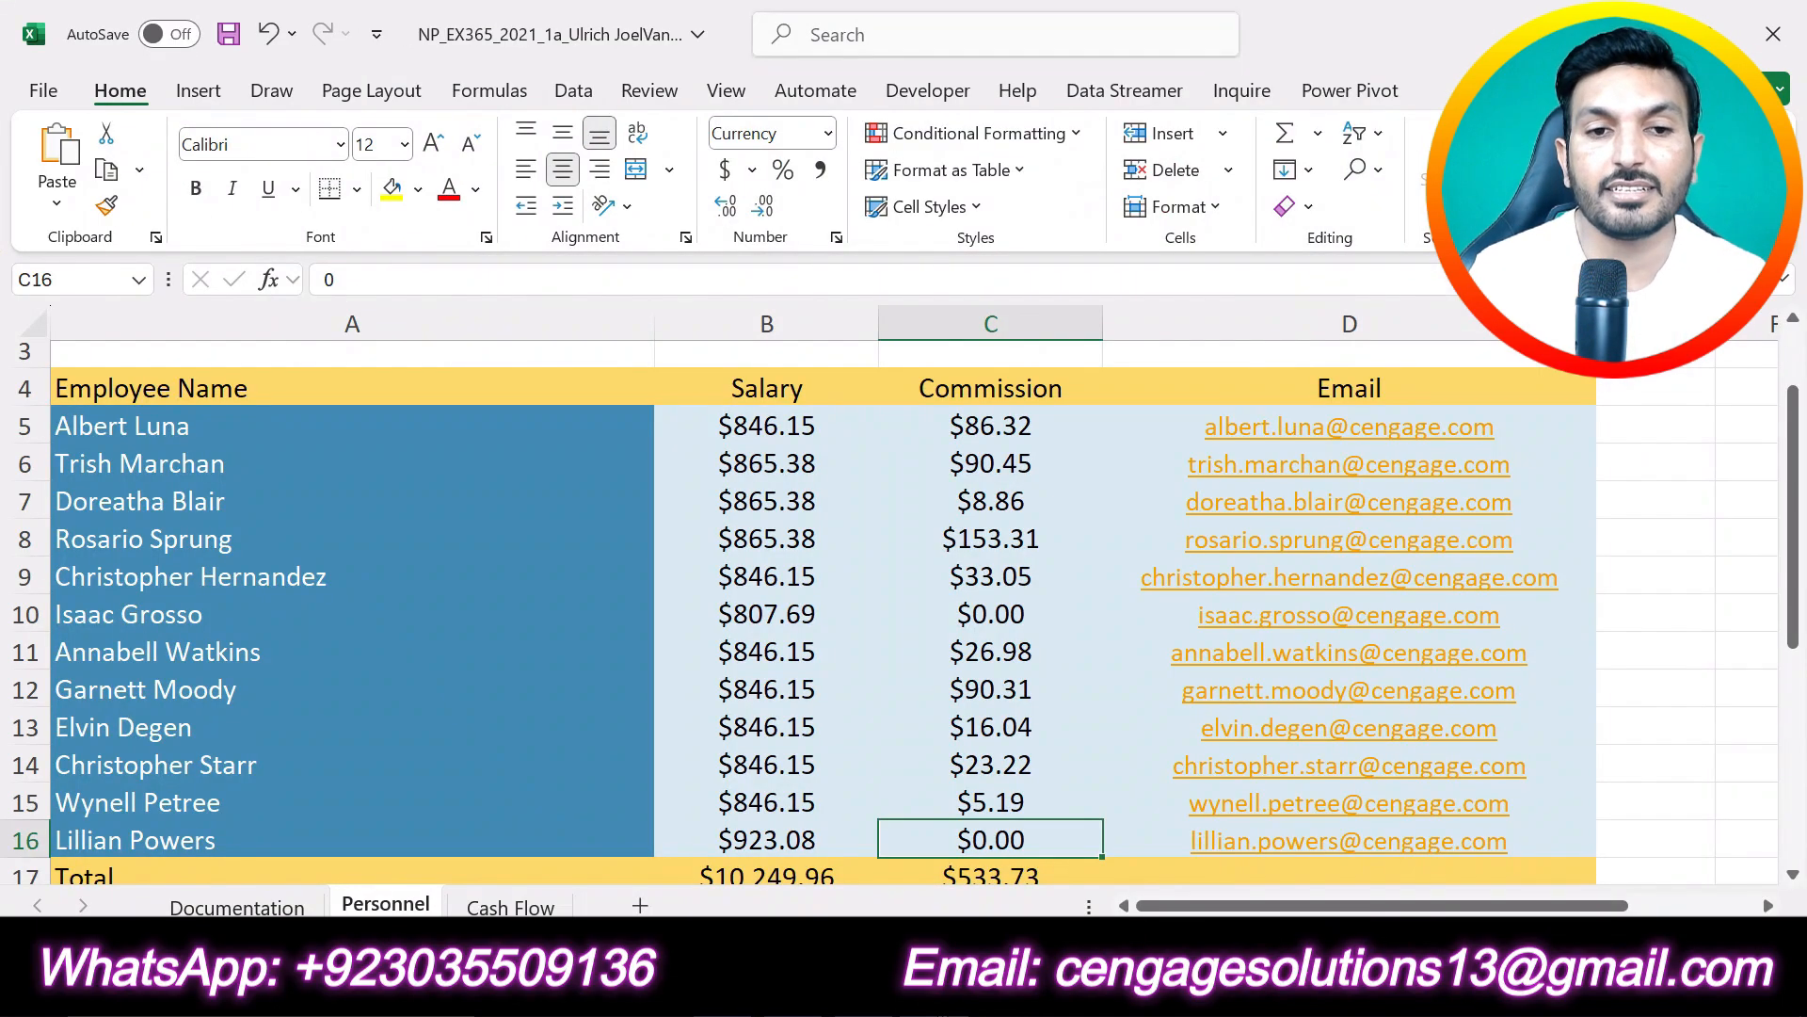
scroll(605, 690, down, 3)
click(326, 633)
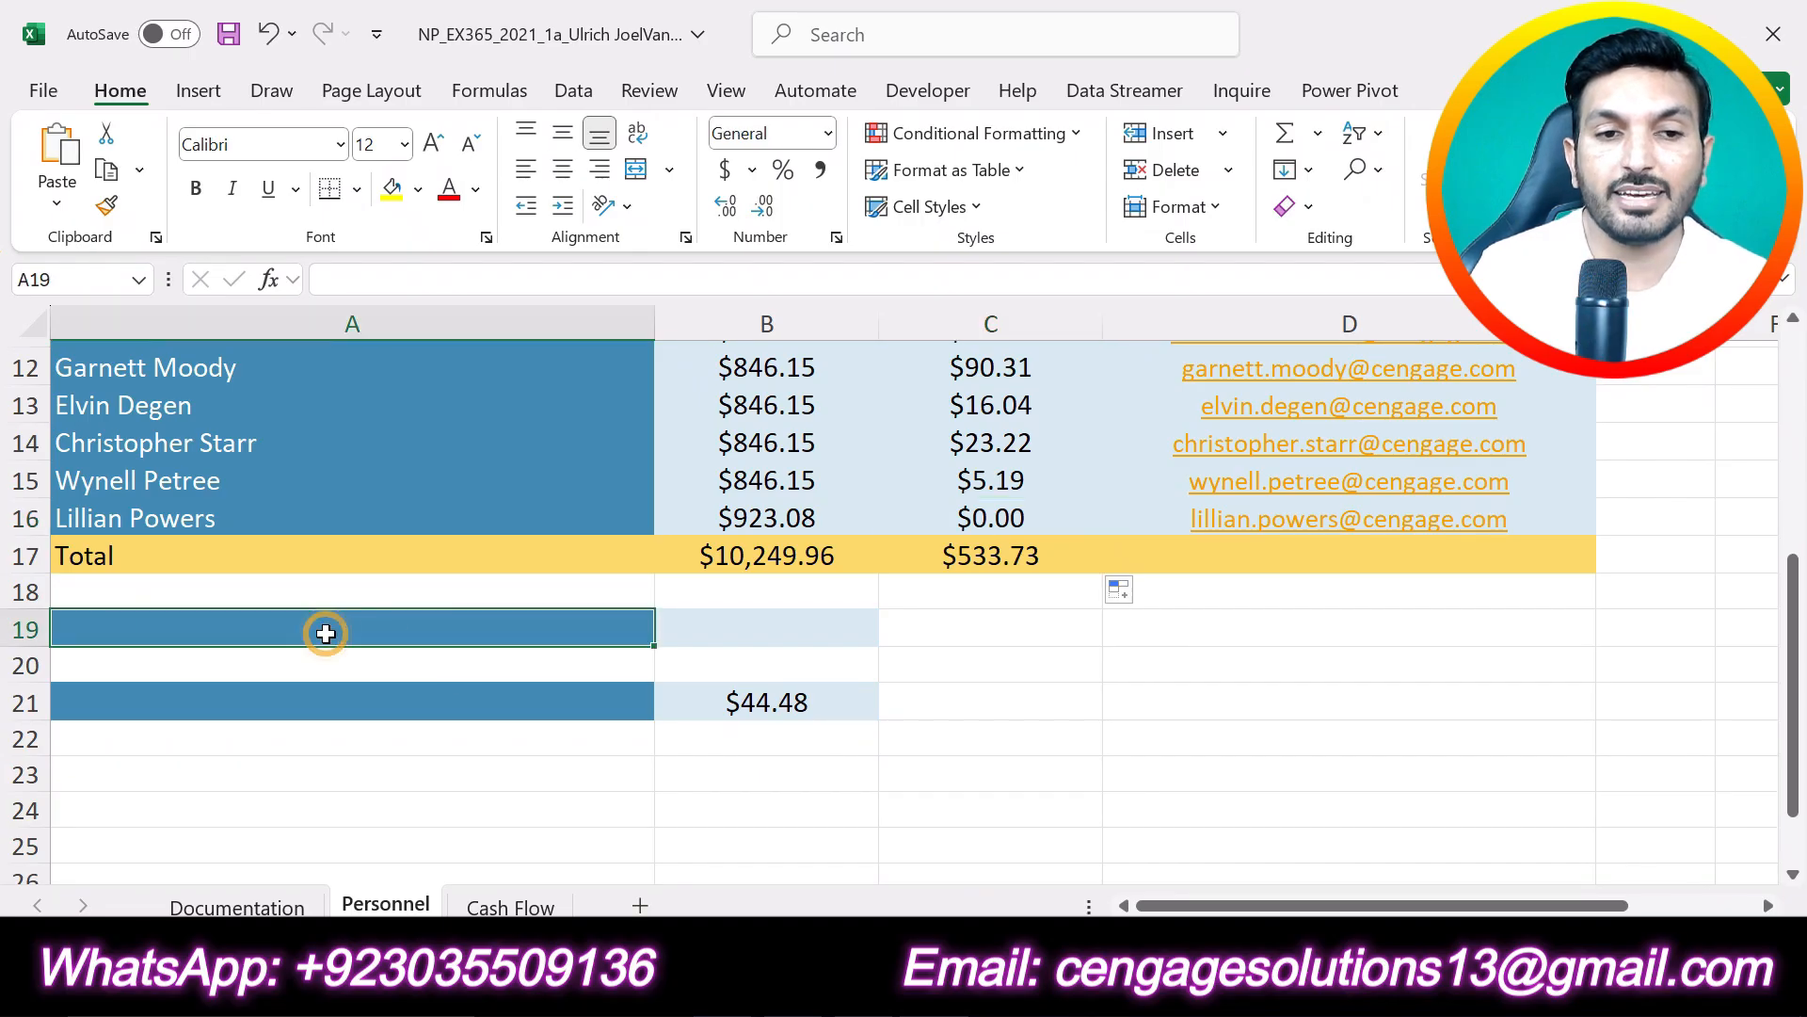
text(Number of Employees)
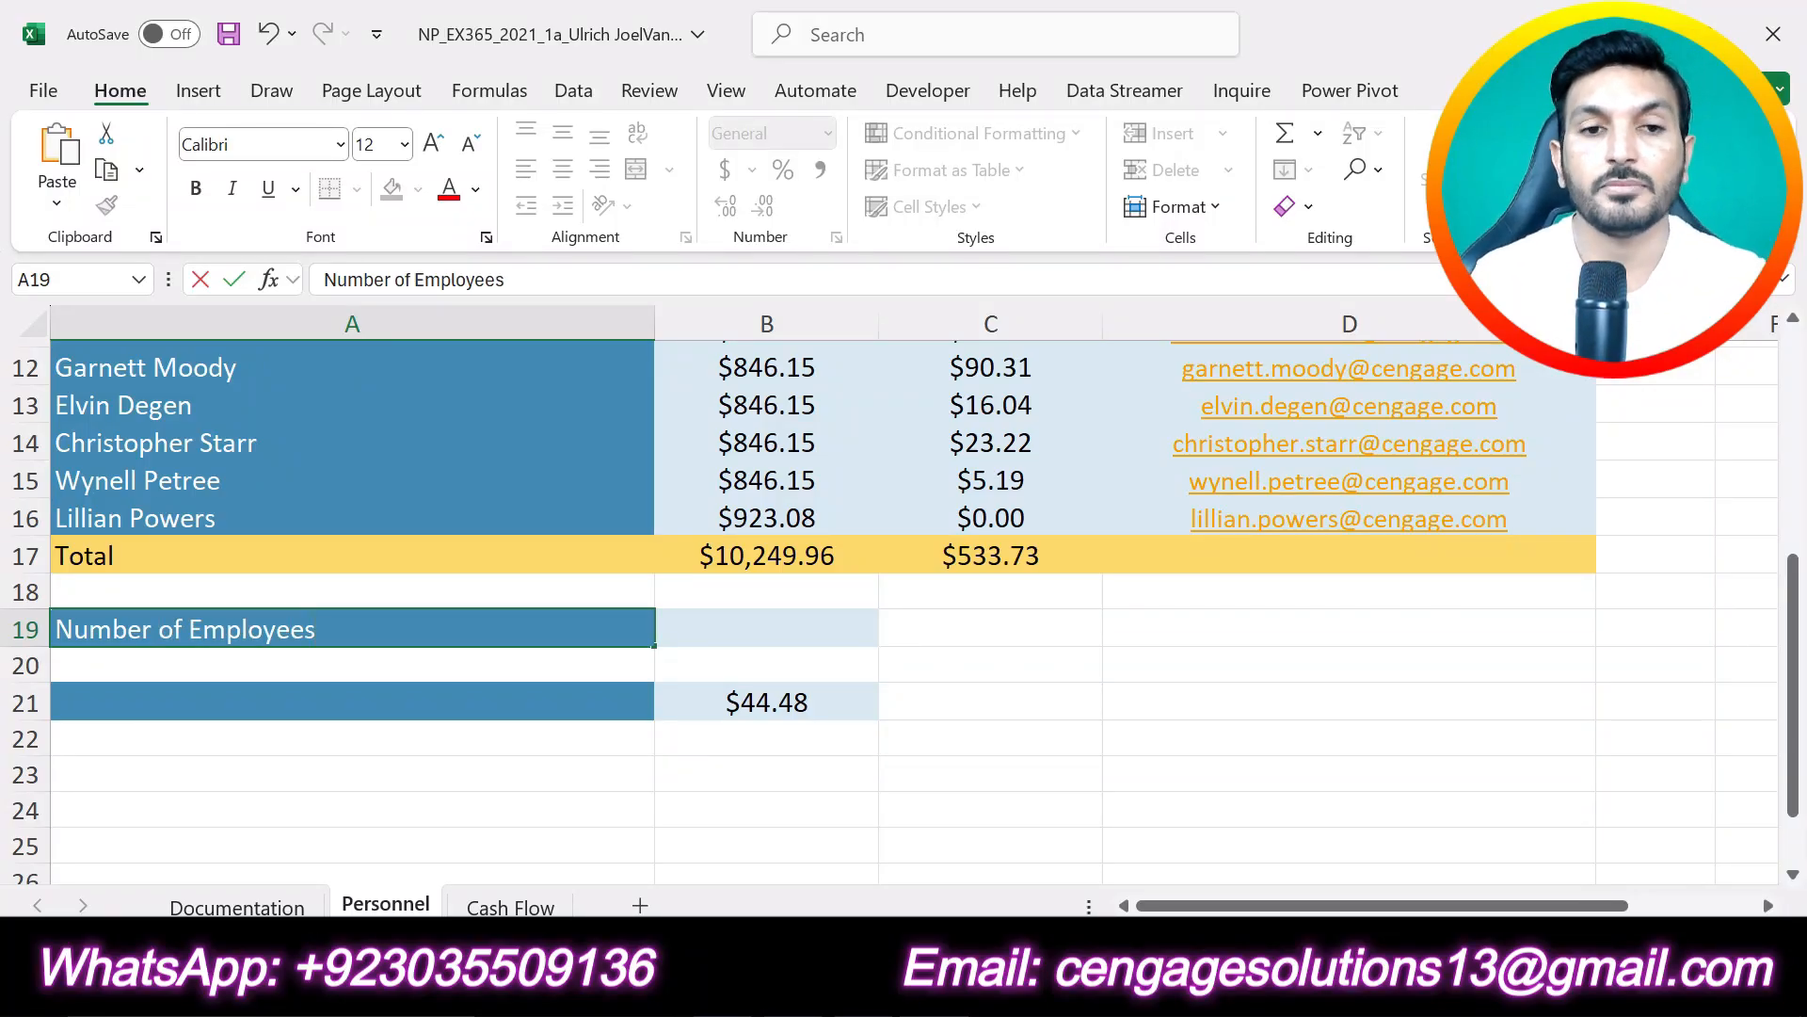
click(242, 279)
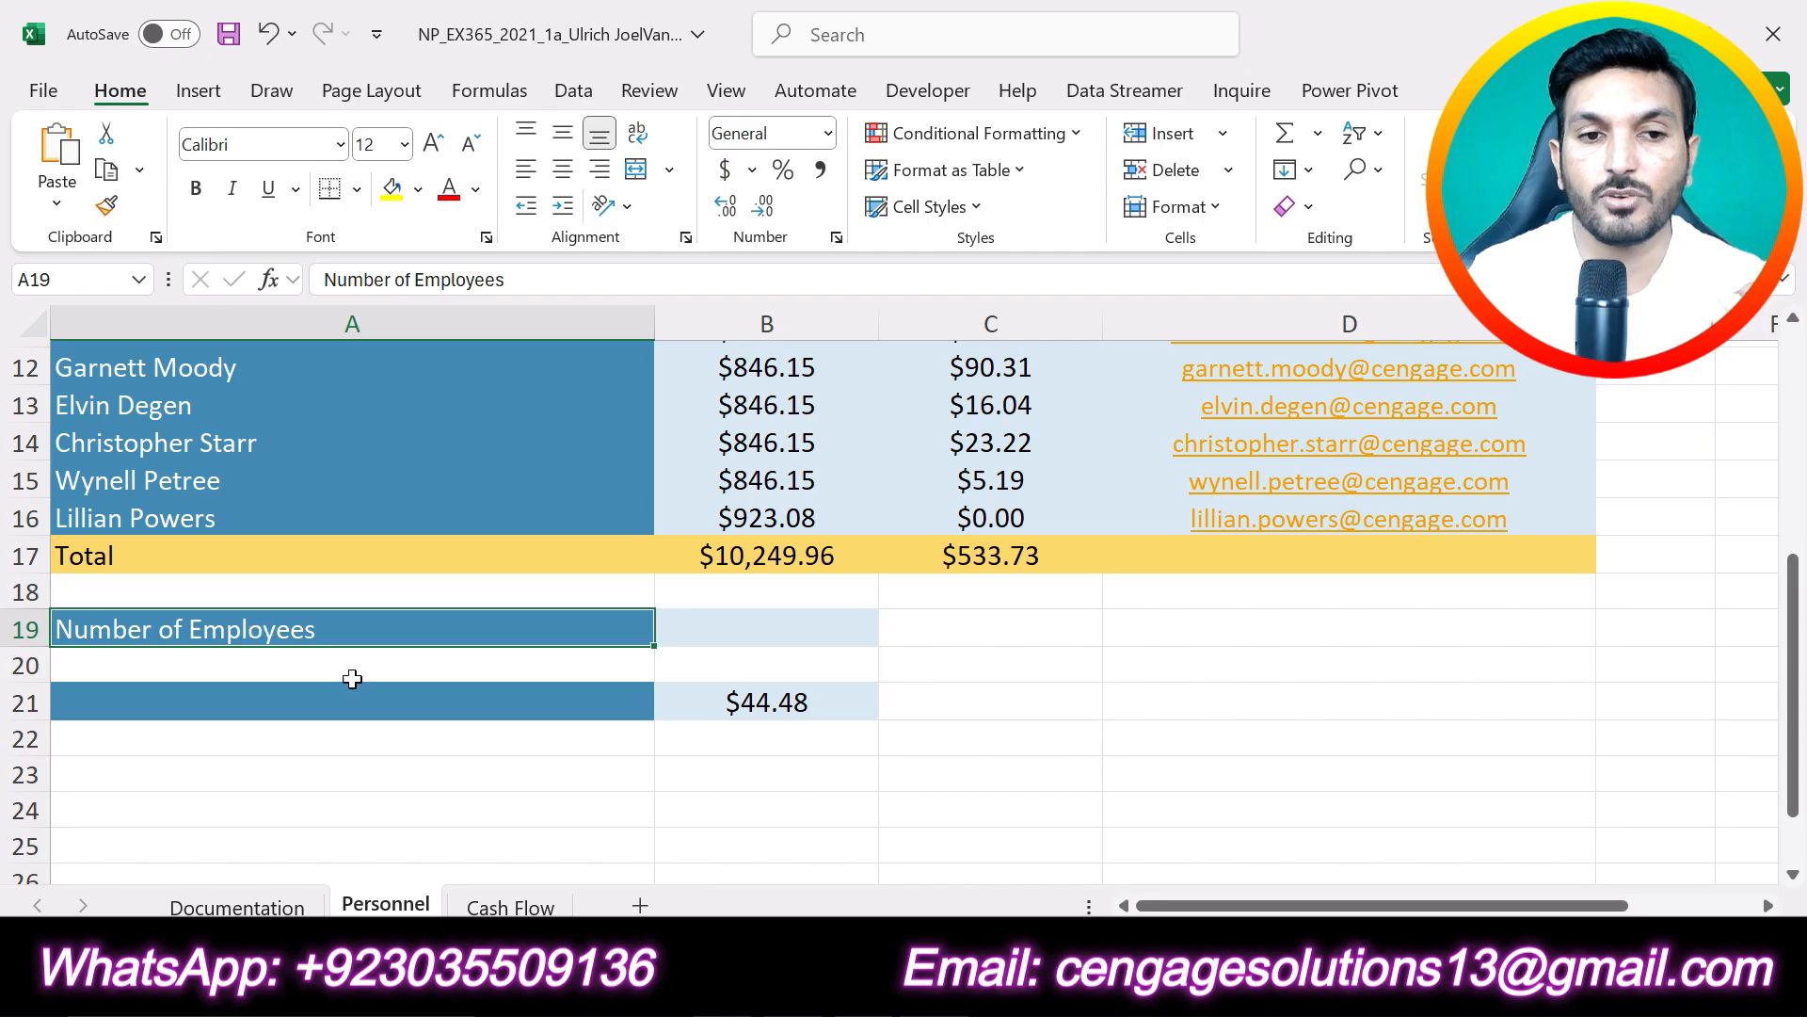
- In the Word instructions, undo the highlighting of project step 9, highlight step 10 in yellow and check the range to count
key(alt+Tab)
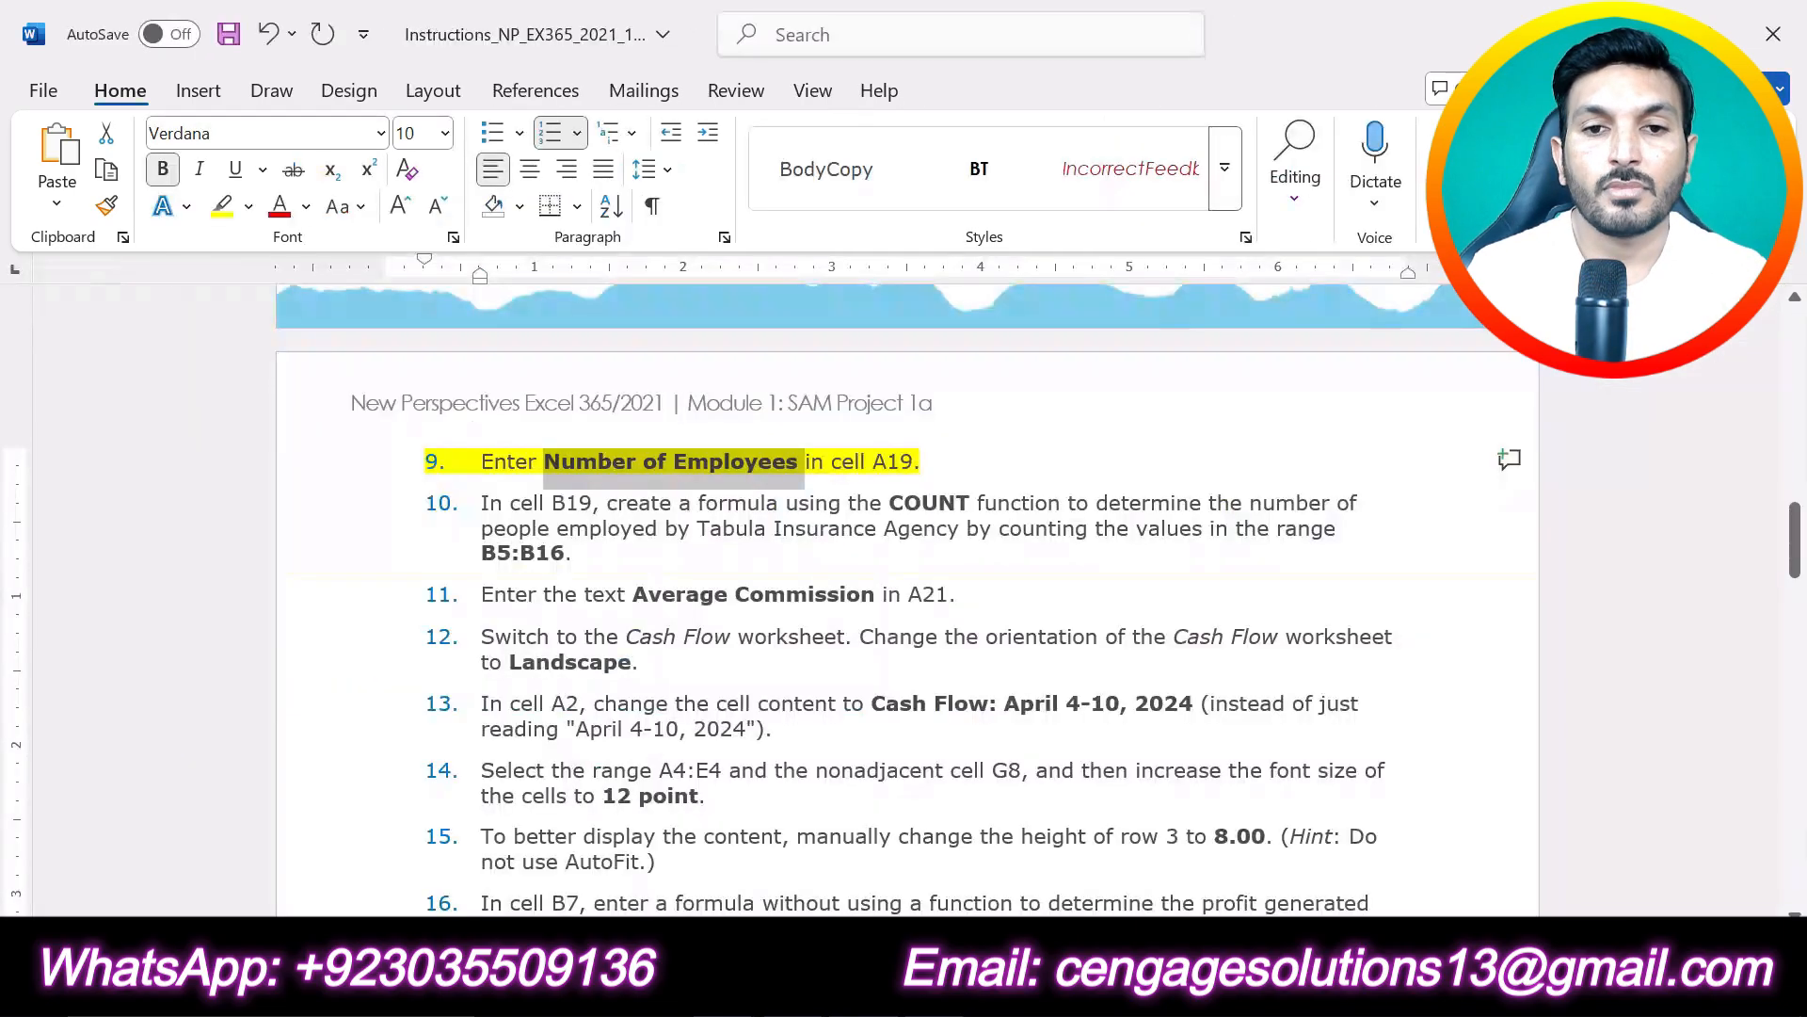
key(ctrl+z)
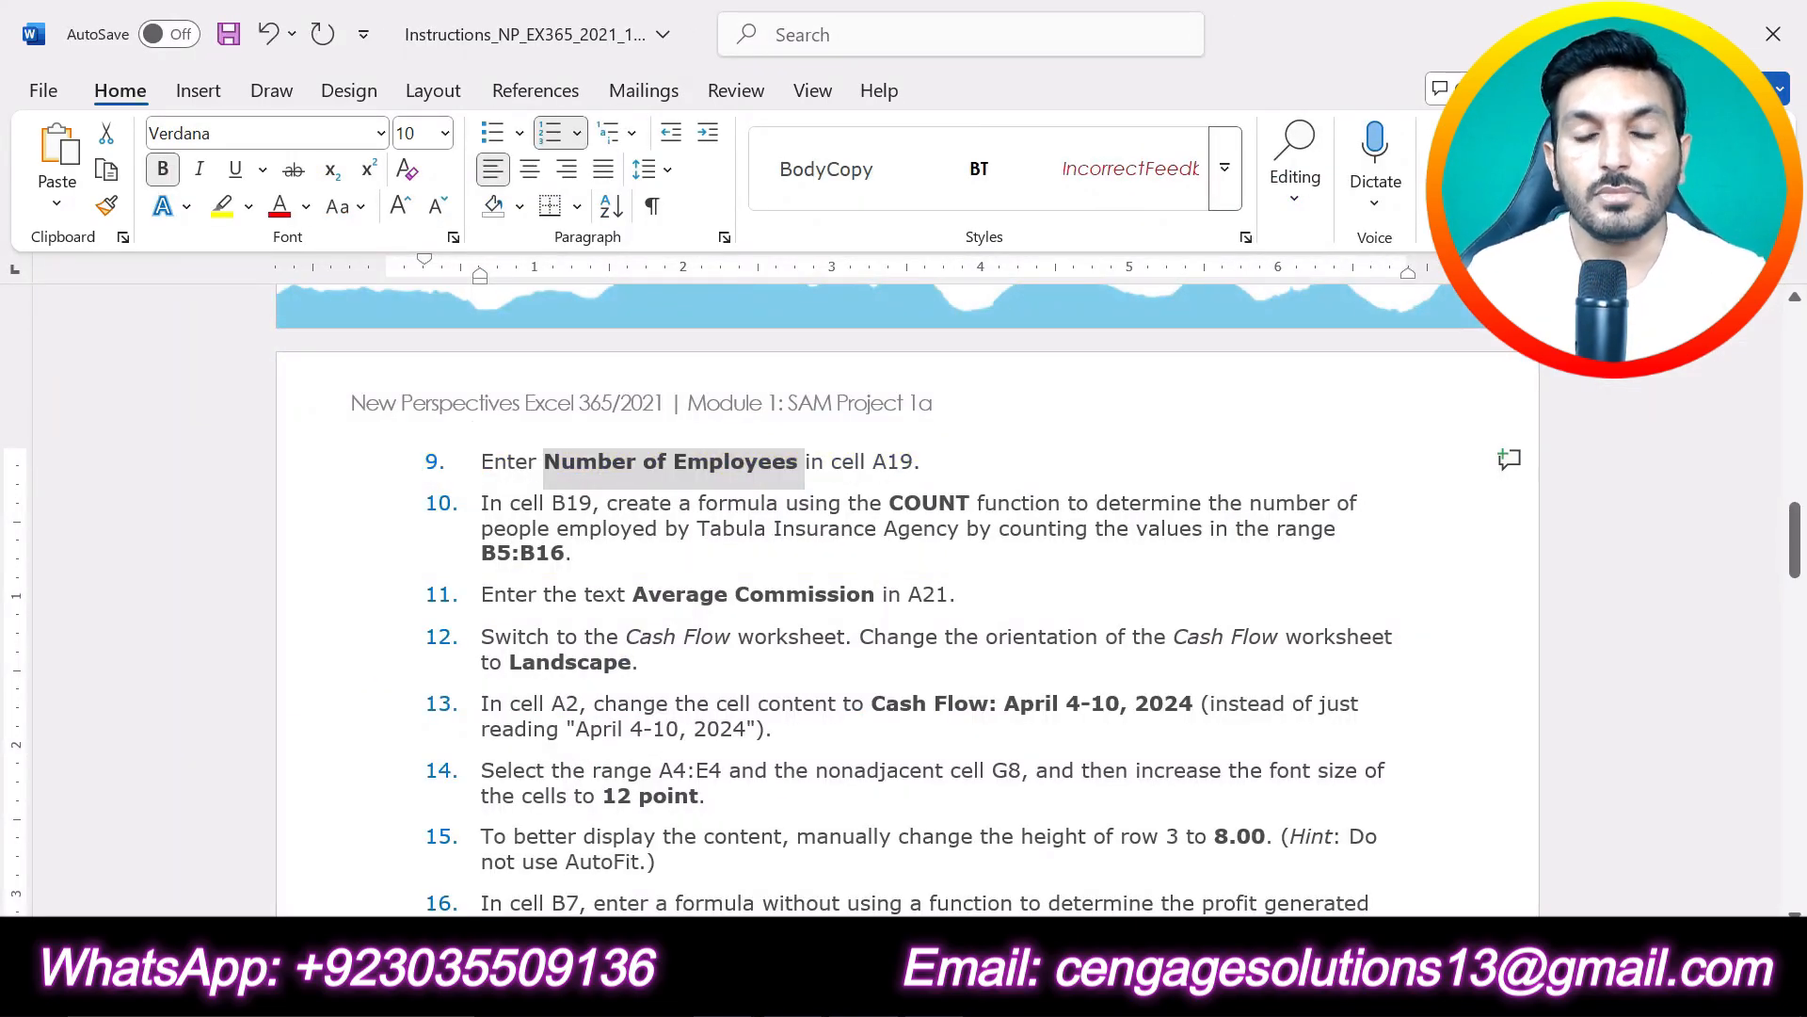
scroll(908, 600, down, 3)
scroll(907, 600, down, 1)
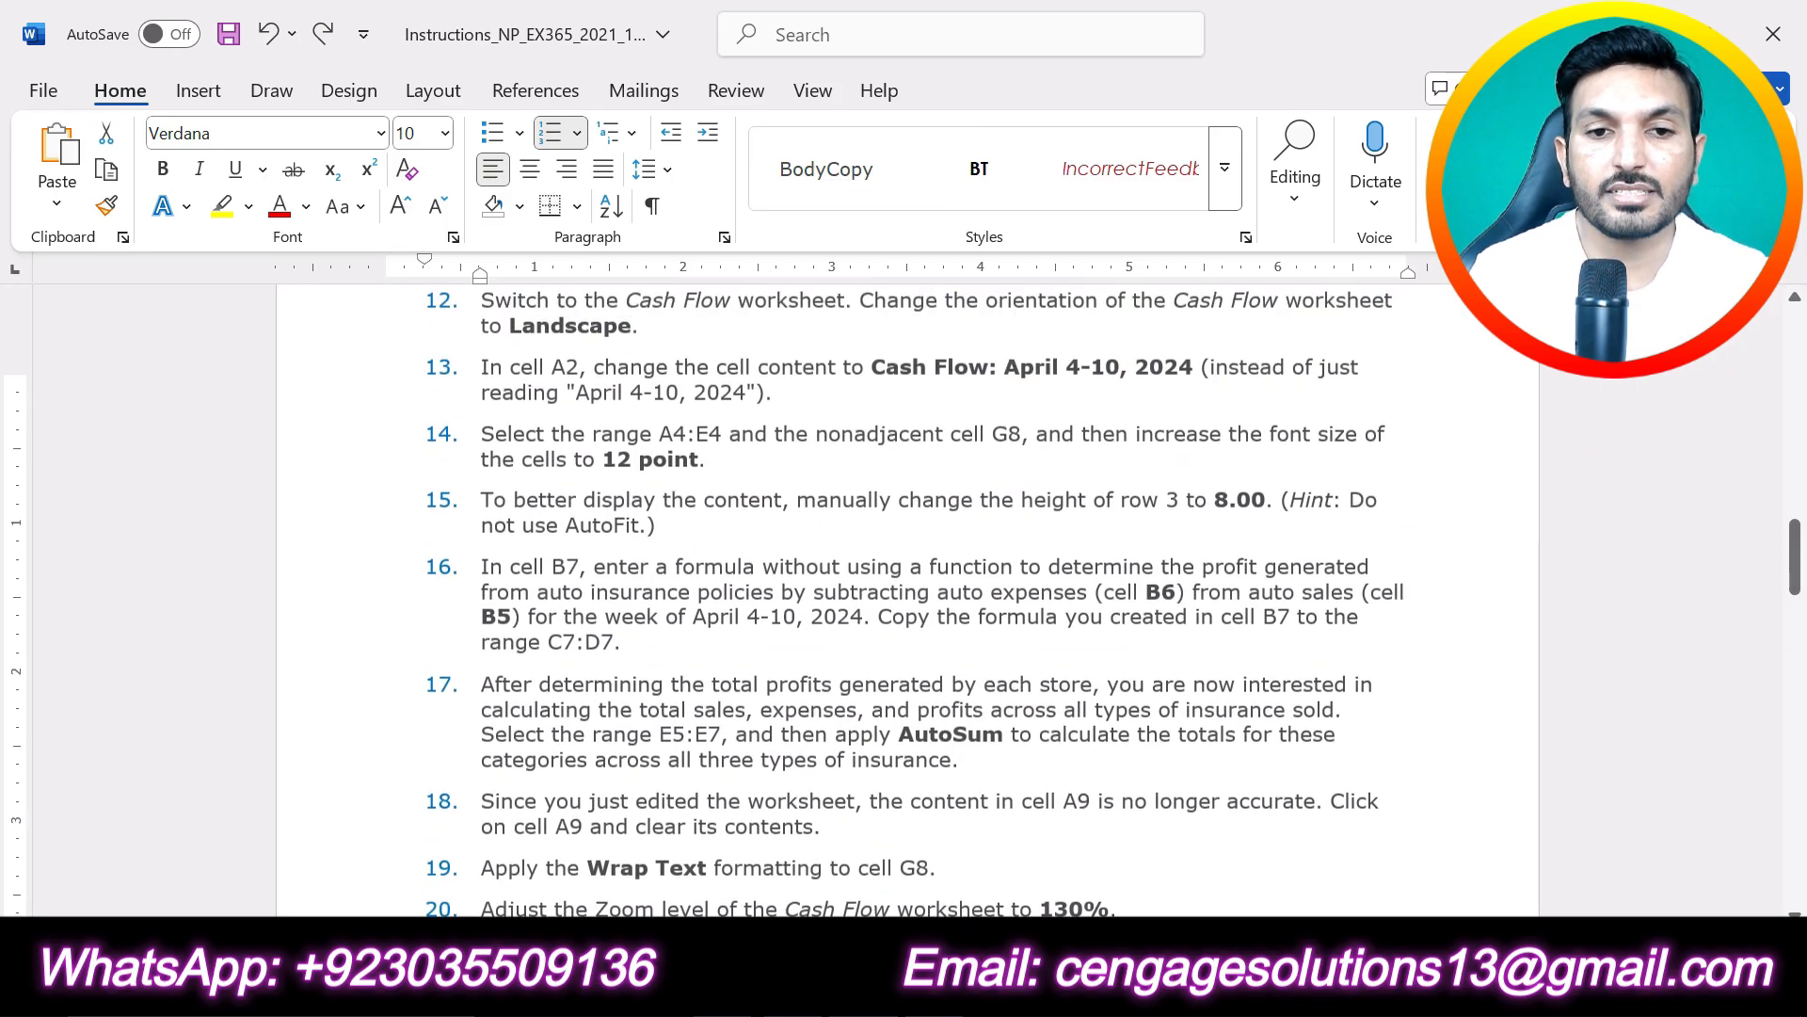
scroll(908, 599, up, 4)
drag(584, 553, 481, 503)
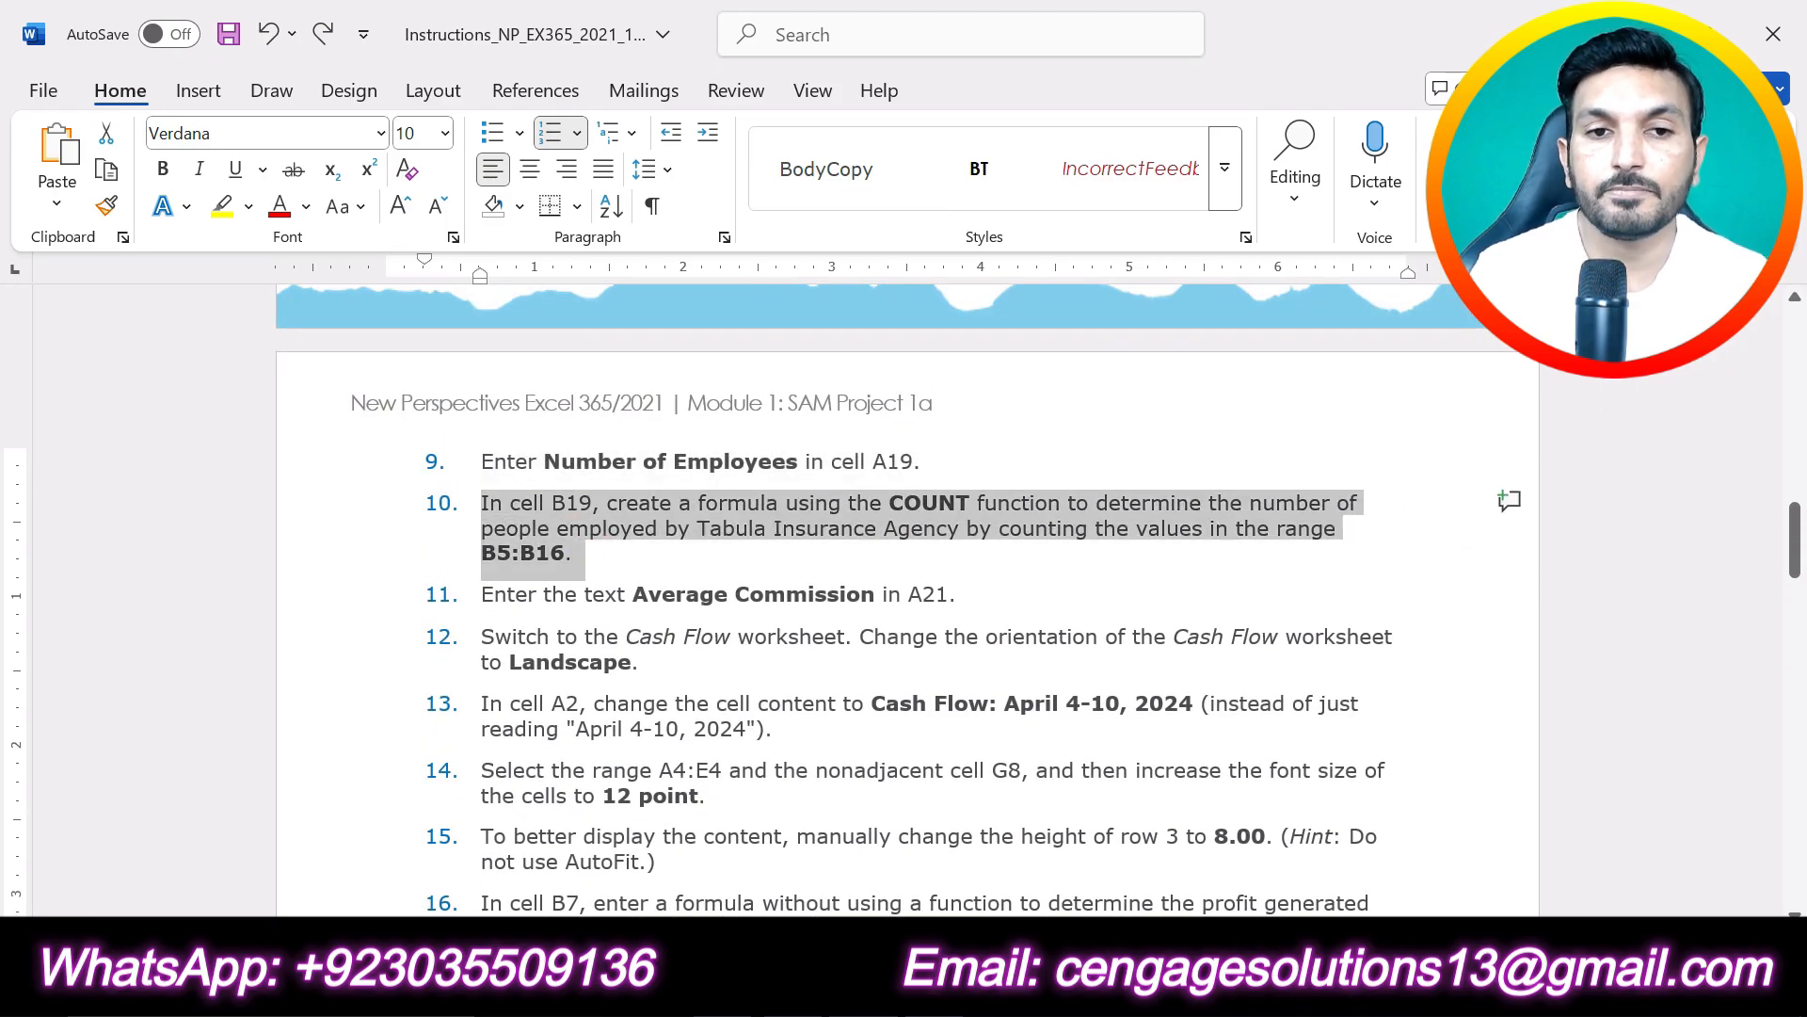
click(561, 459)
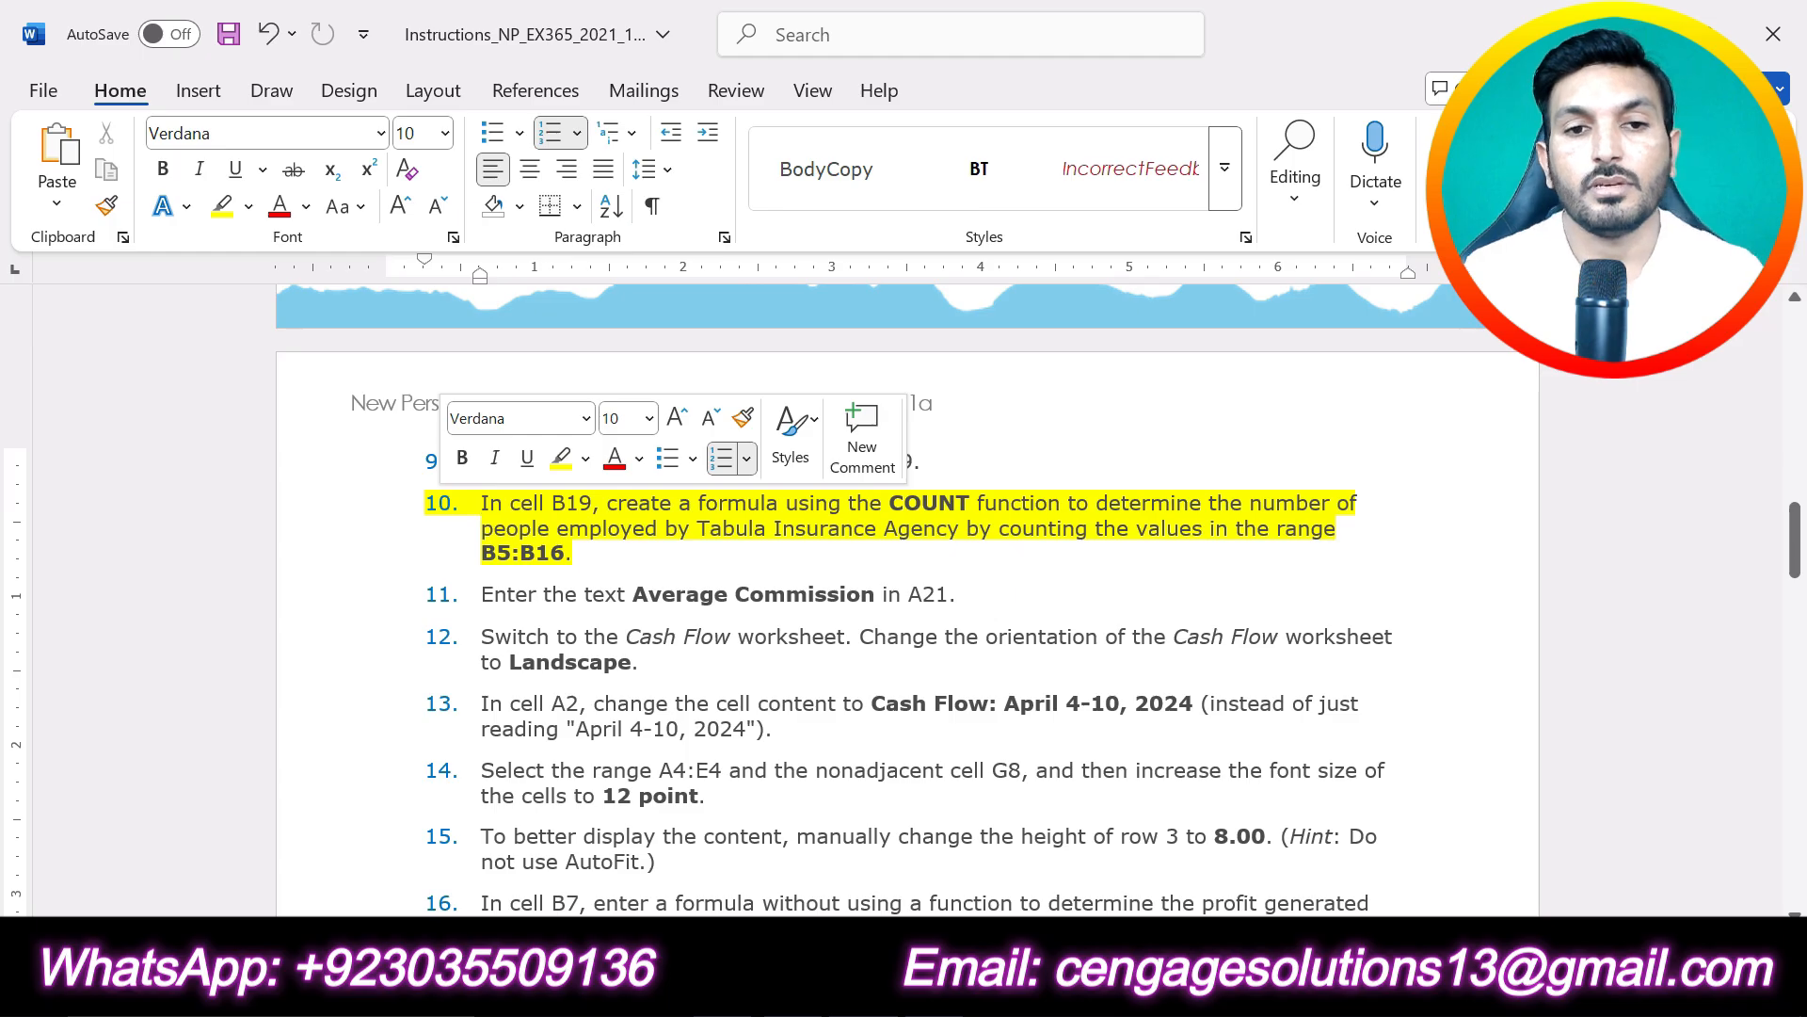
click(656, 562)
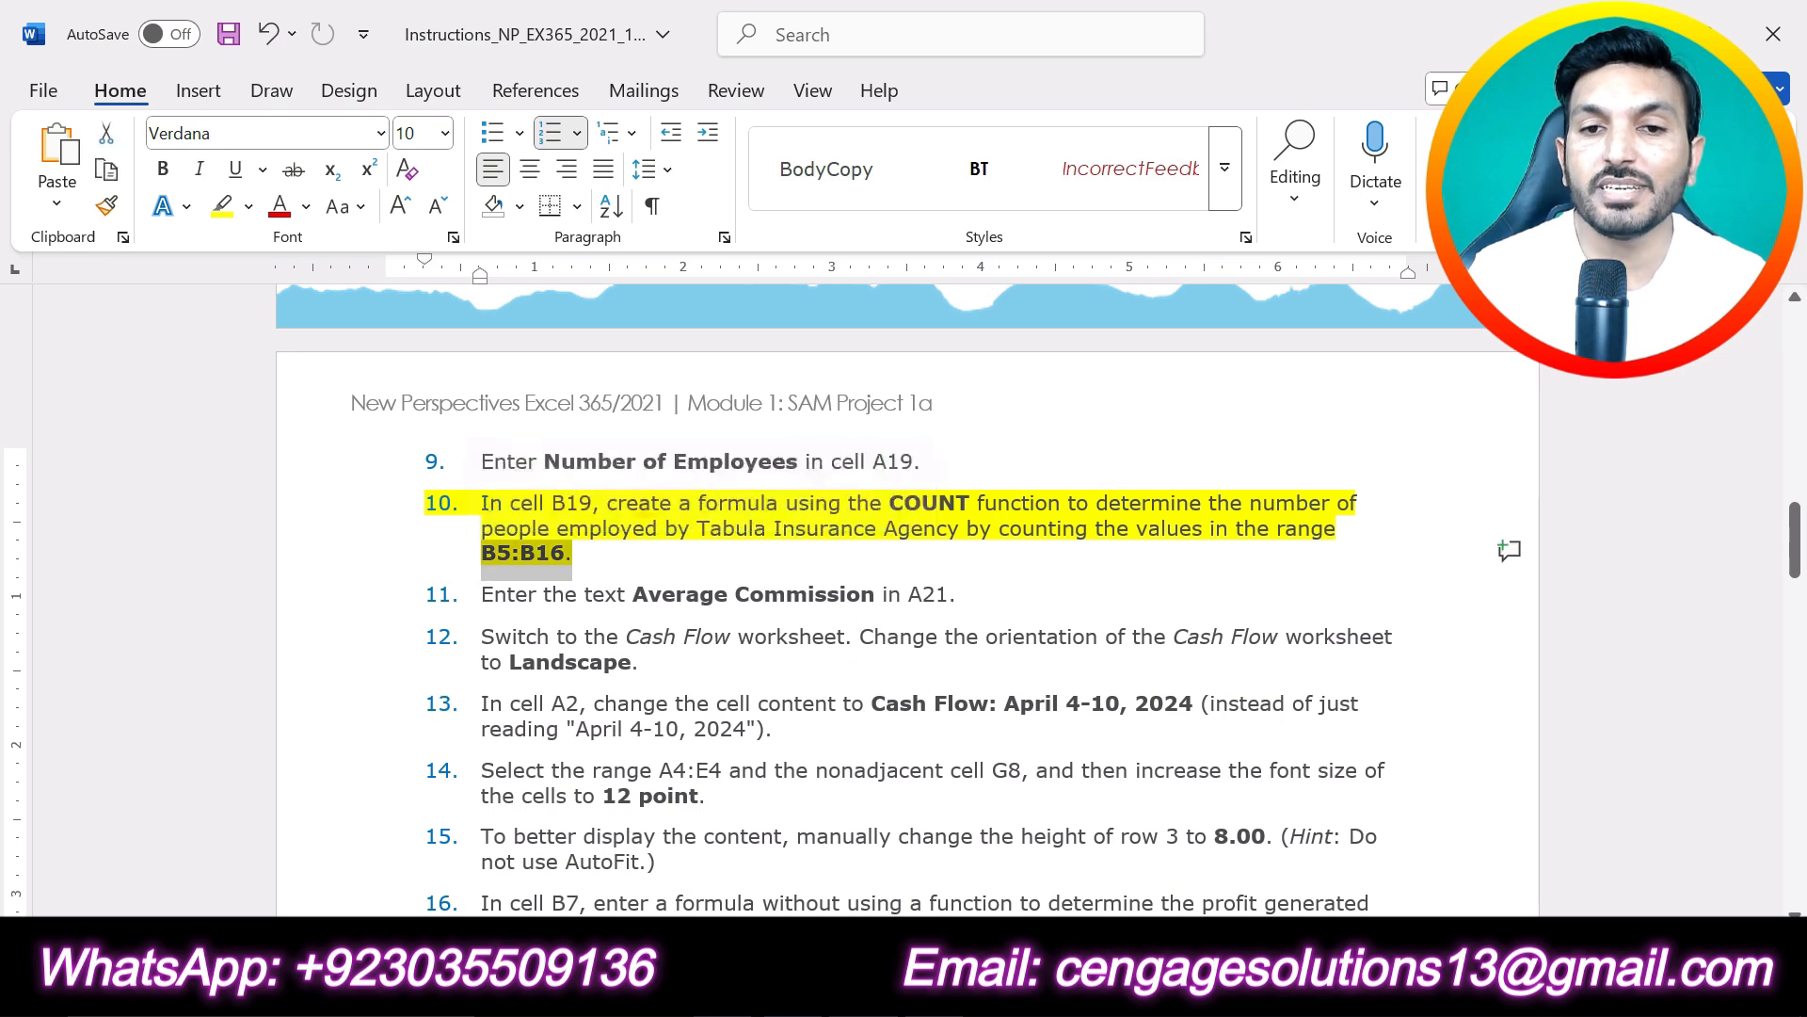
click(837, 637)
- Enter the formula =COUNT(B5:B16) in cell B19 of the Excel Personnel worksheet, and check the result against the employee list
key(alt+Tab)
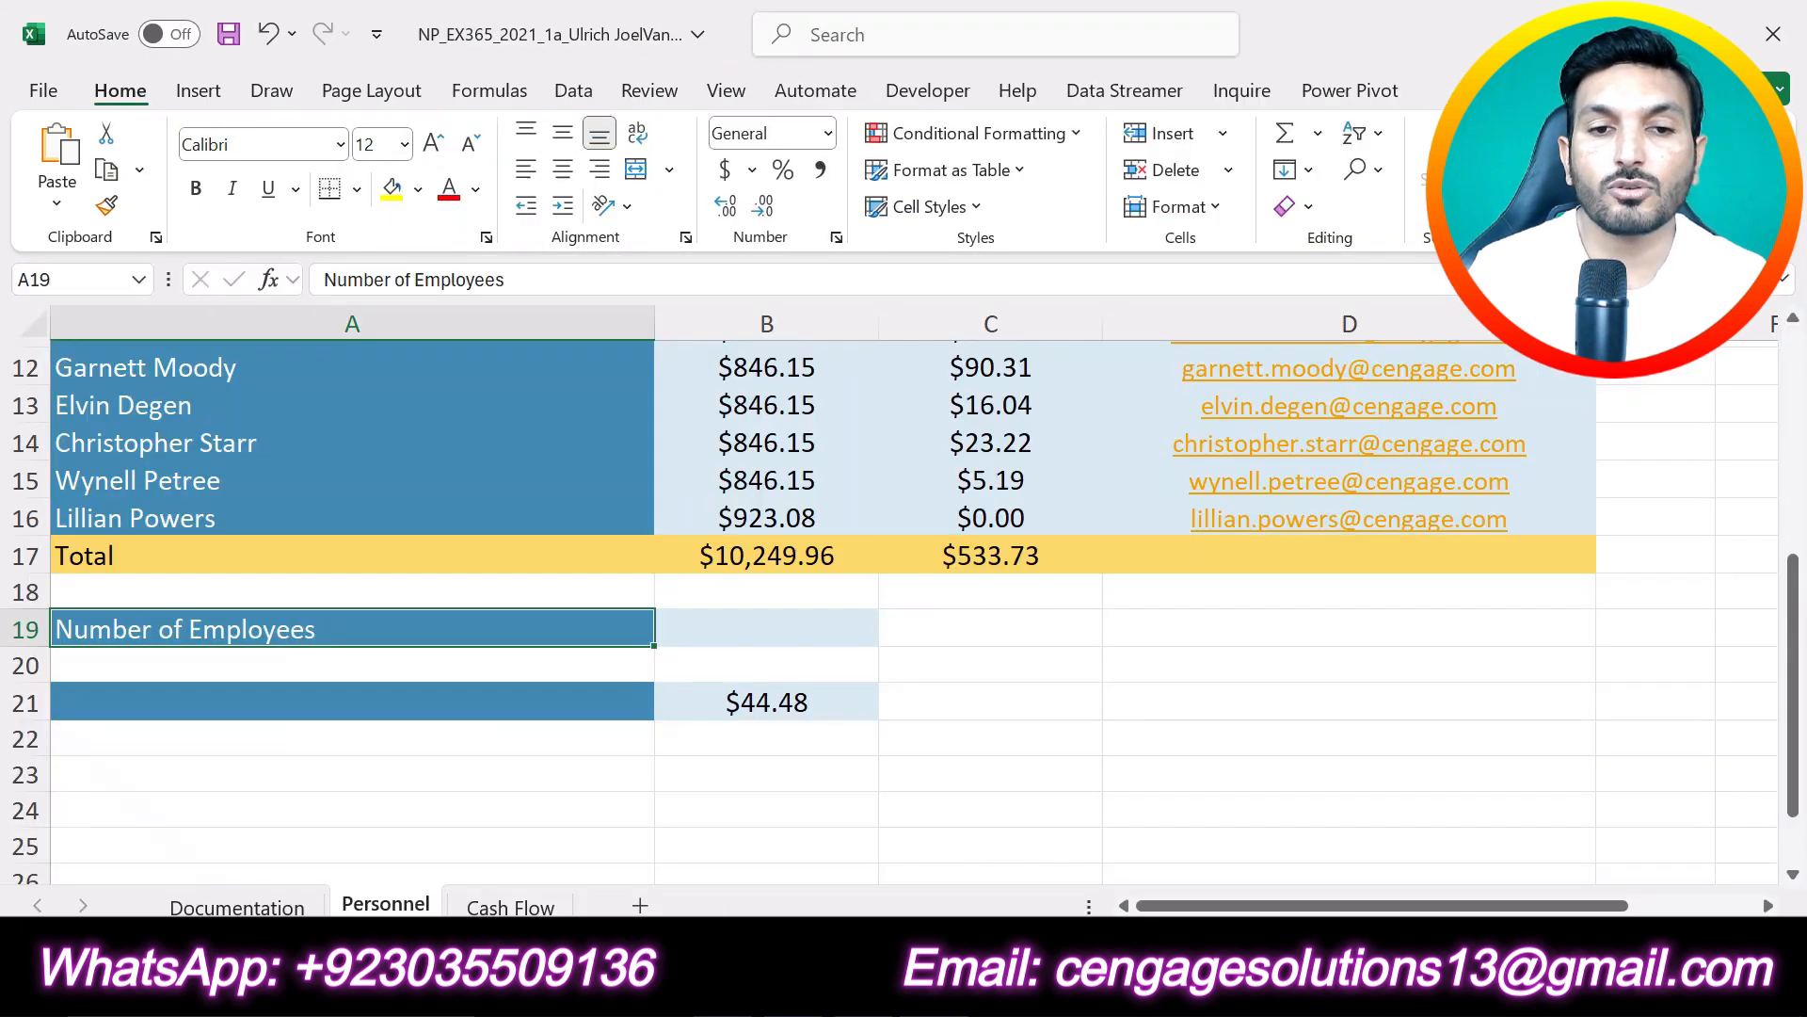
click(706, 627)
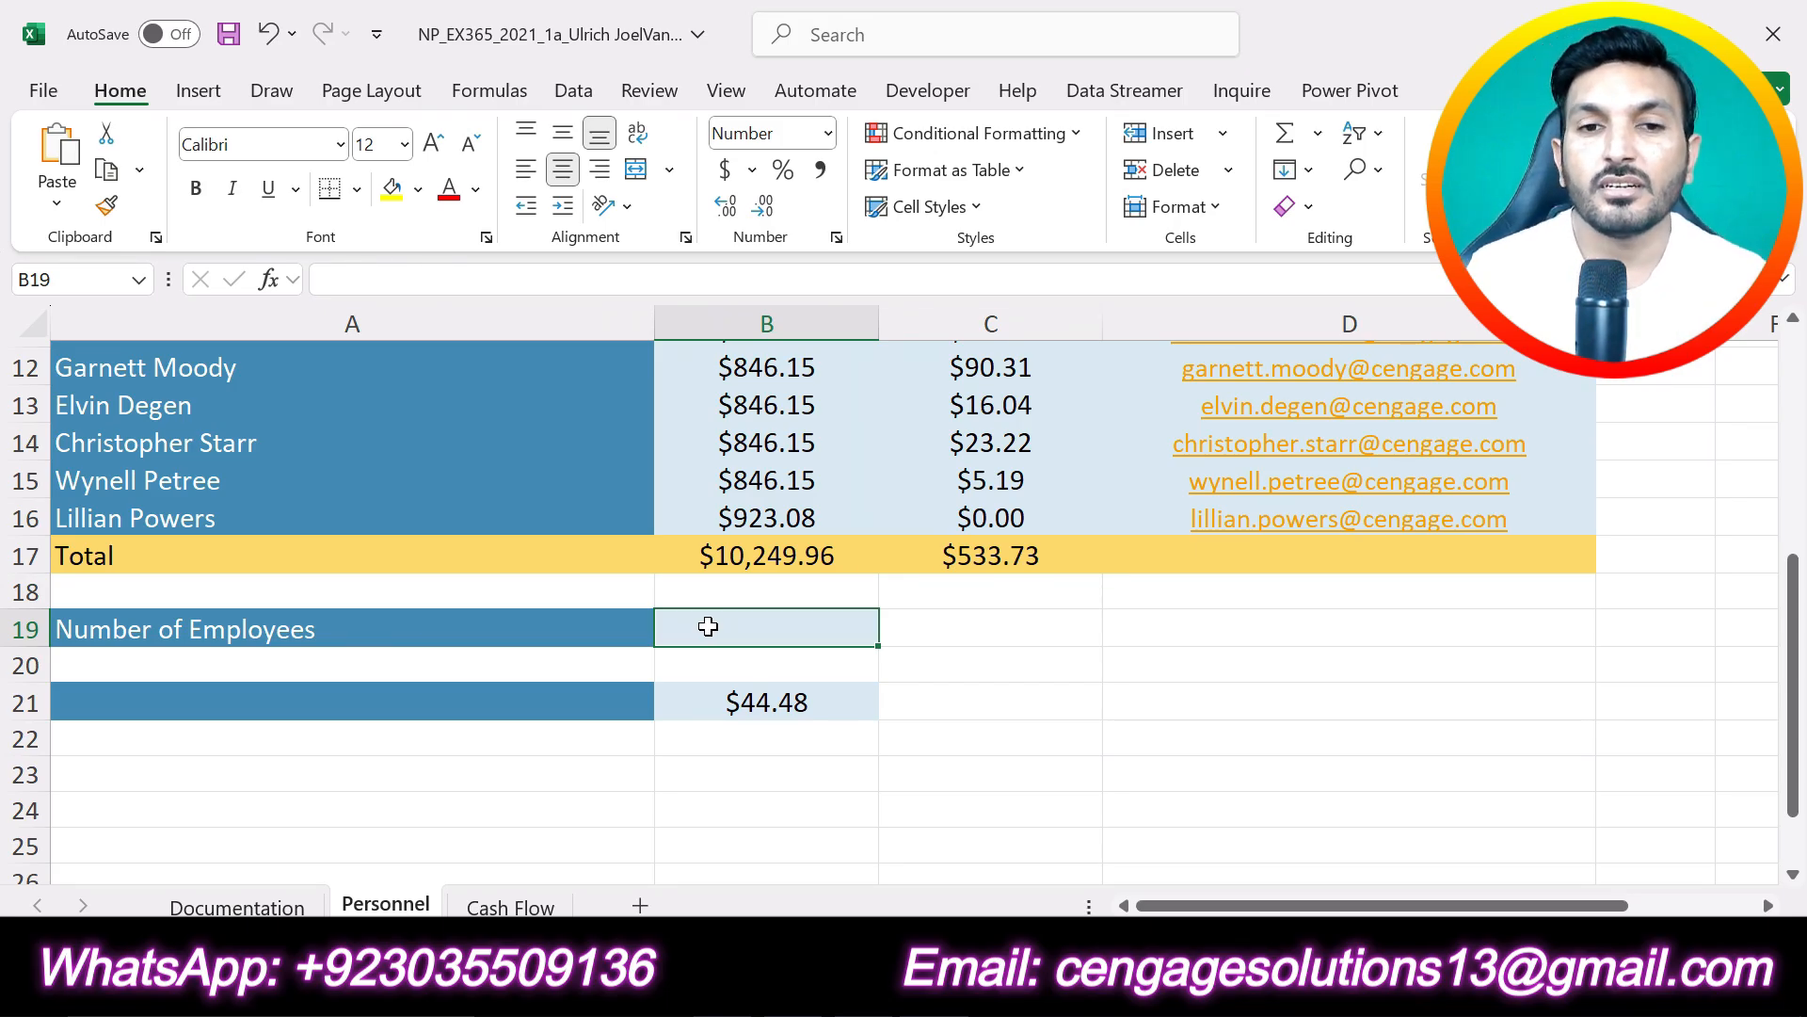
text(=)
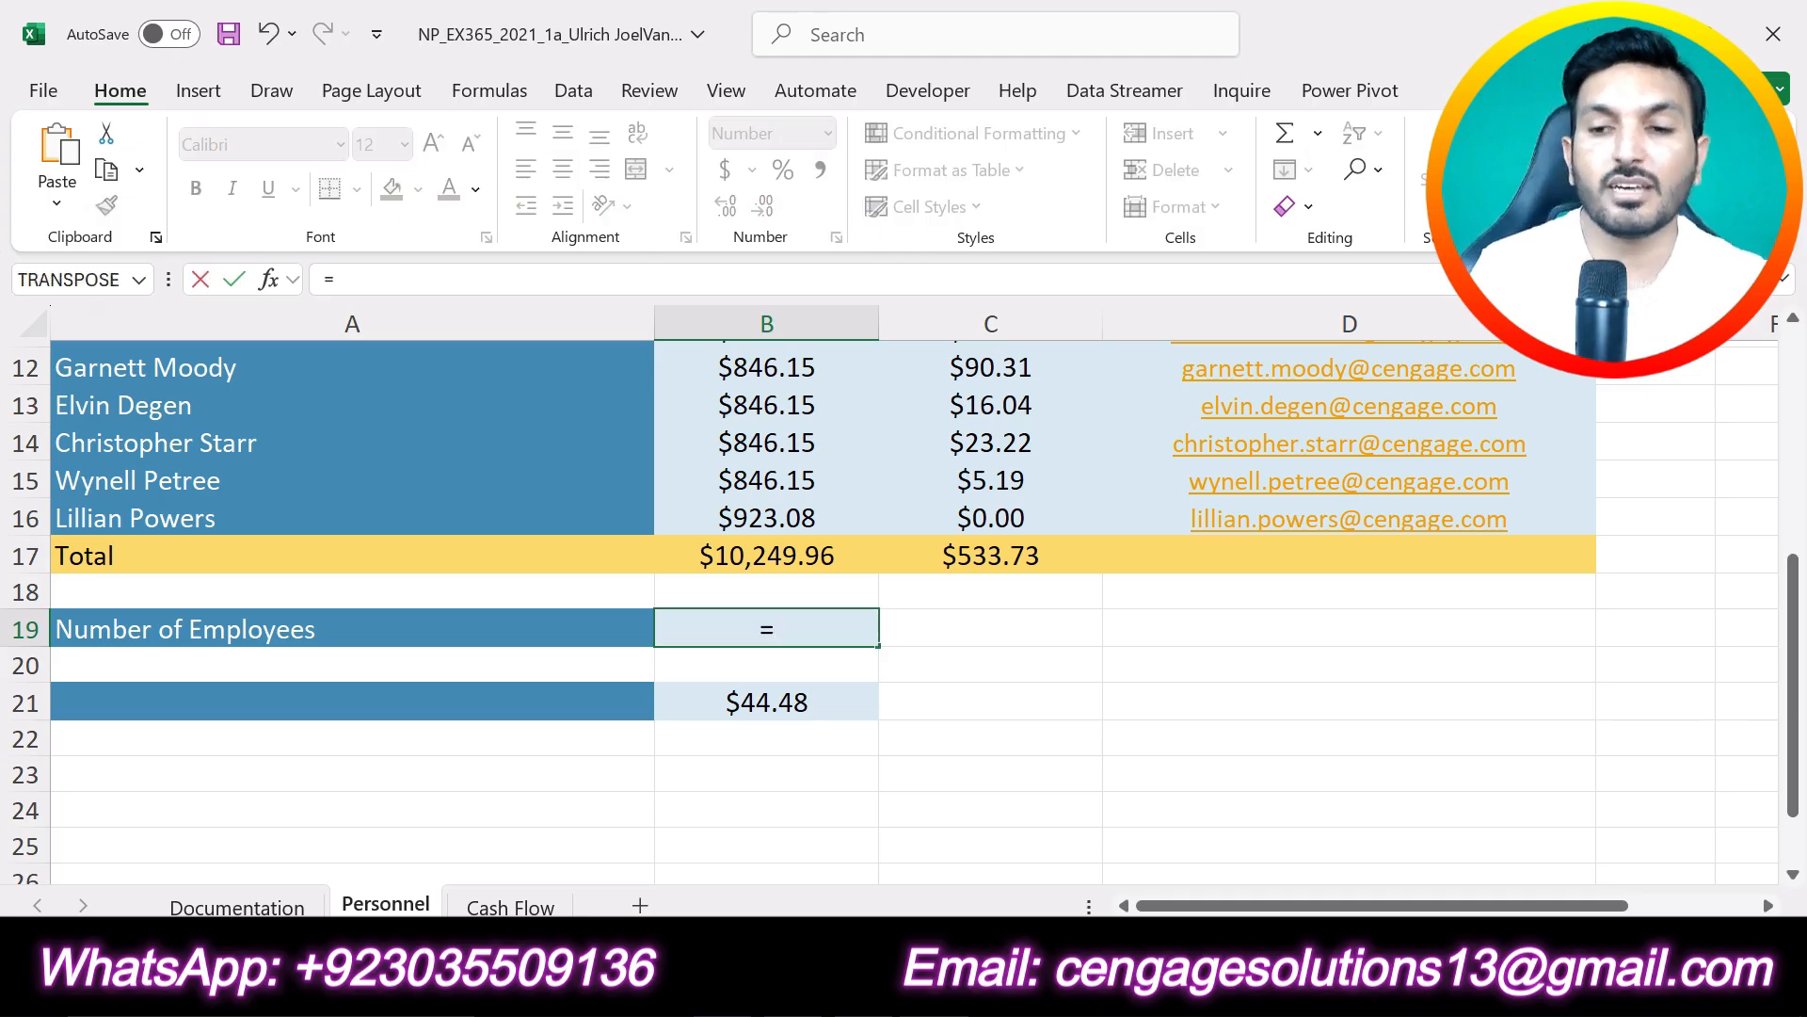
text(cou)
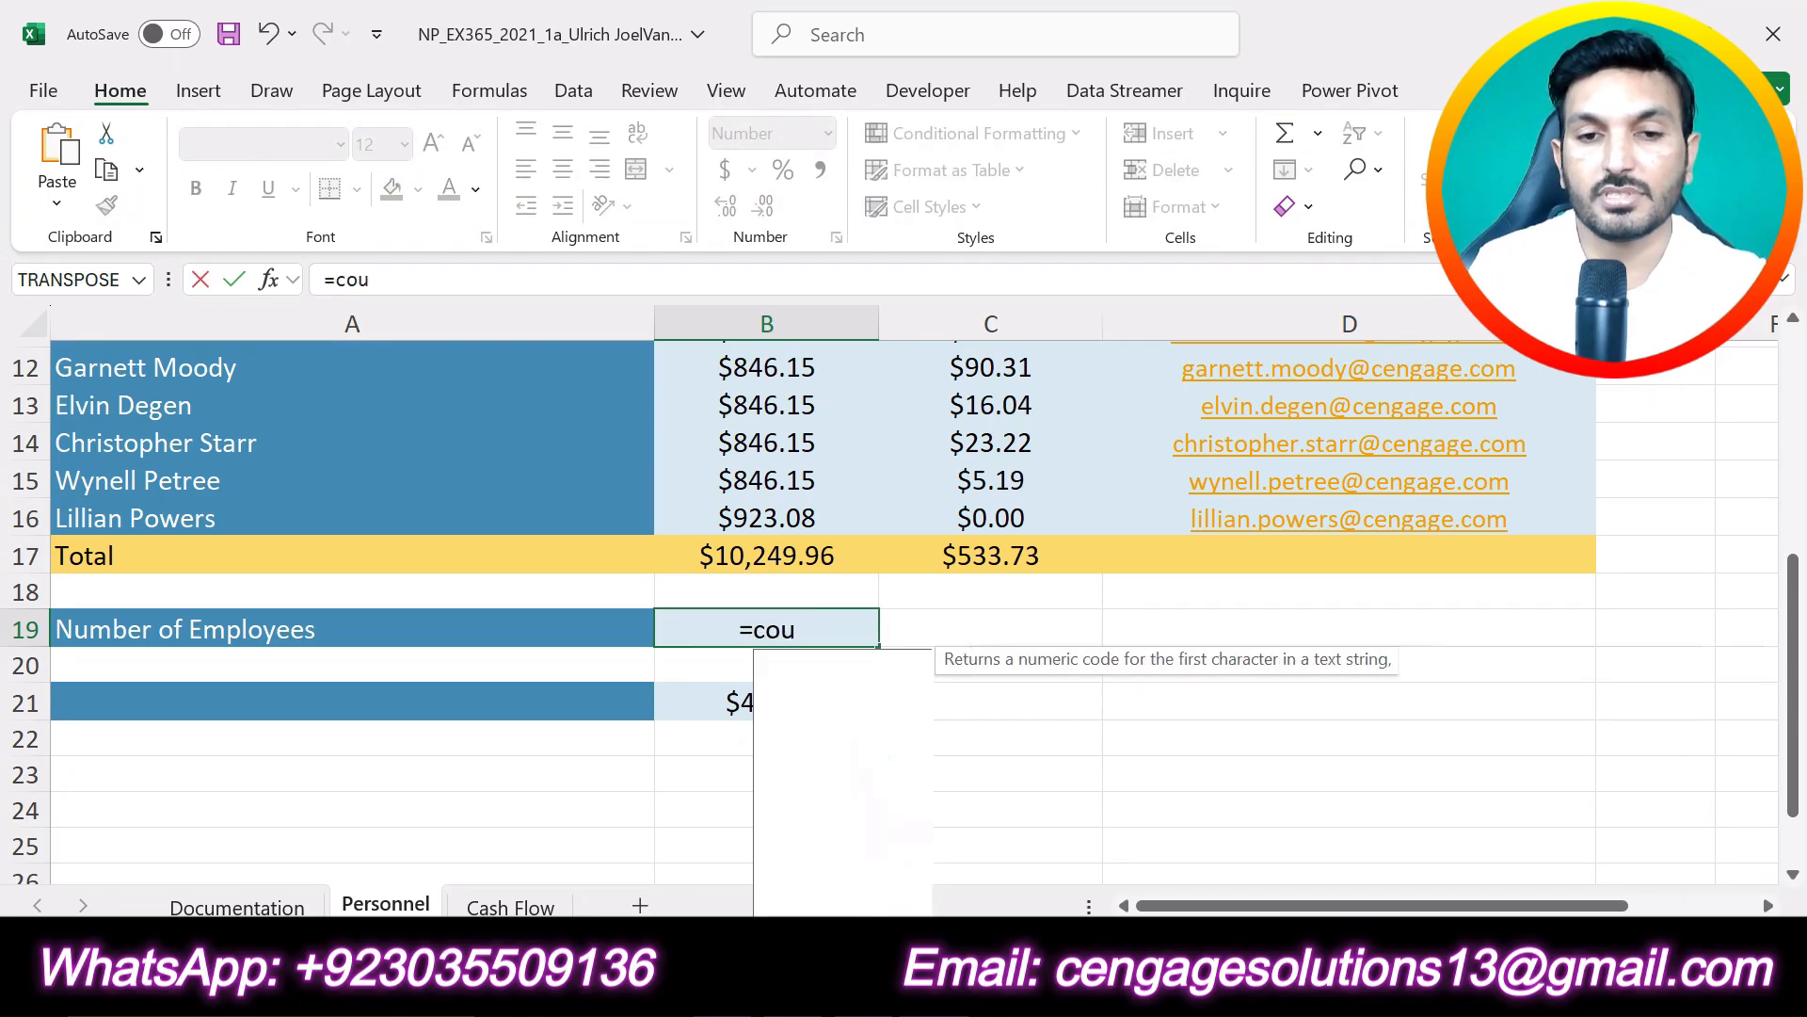
double_click(811, 664)
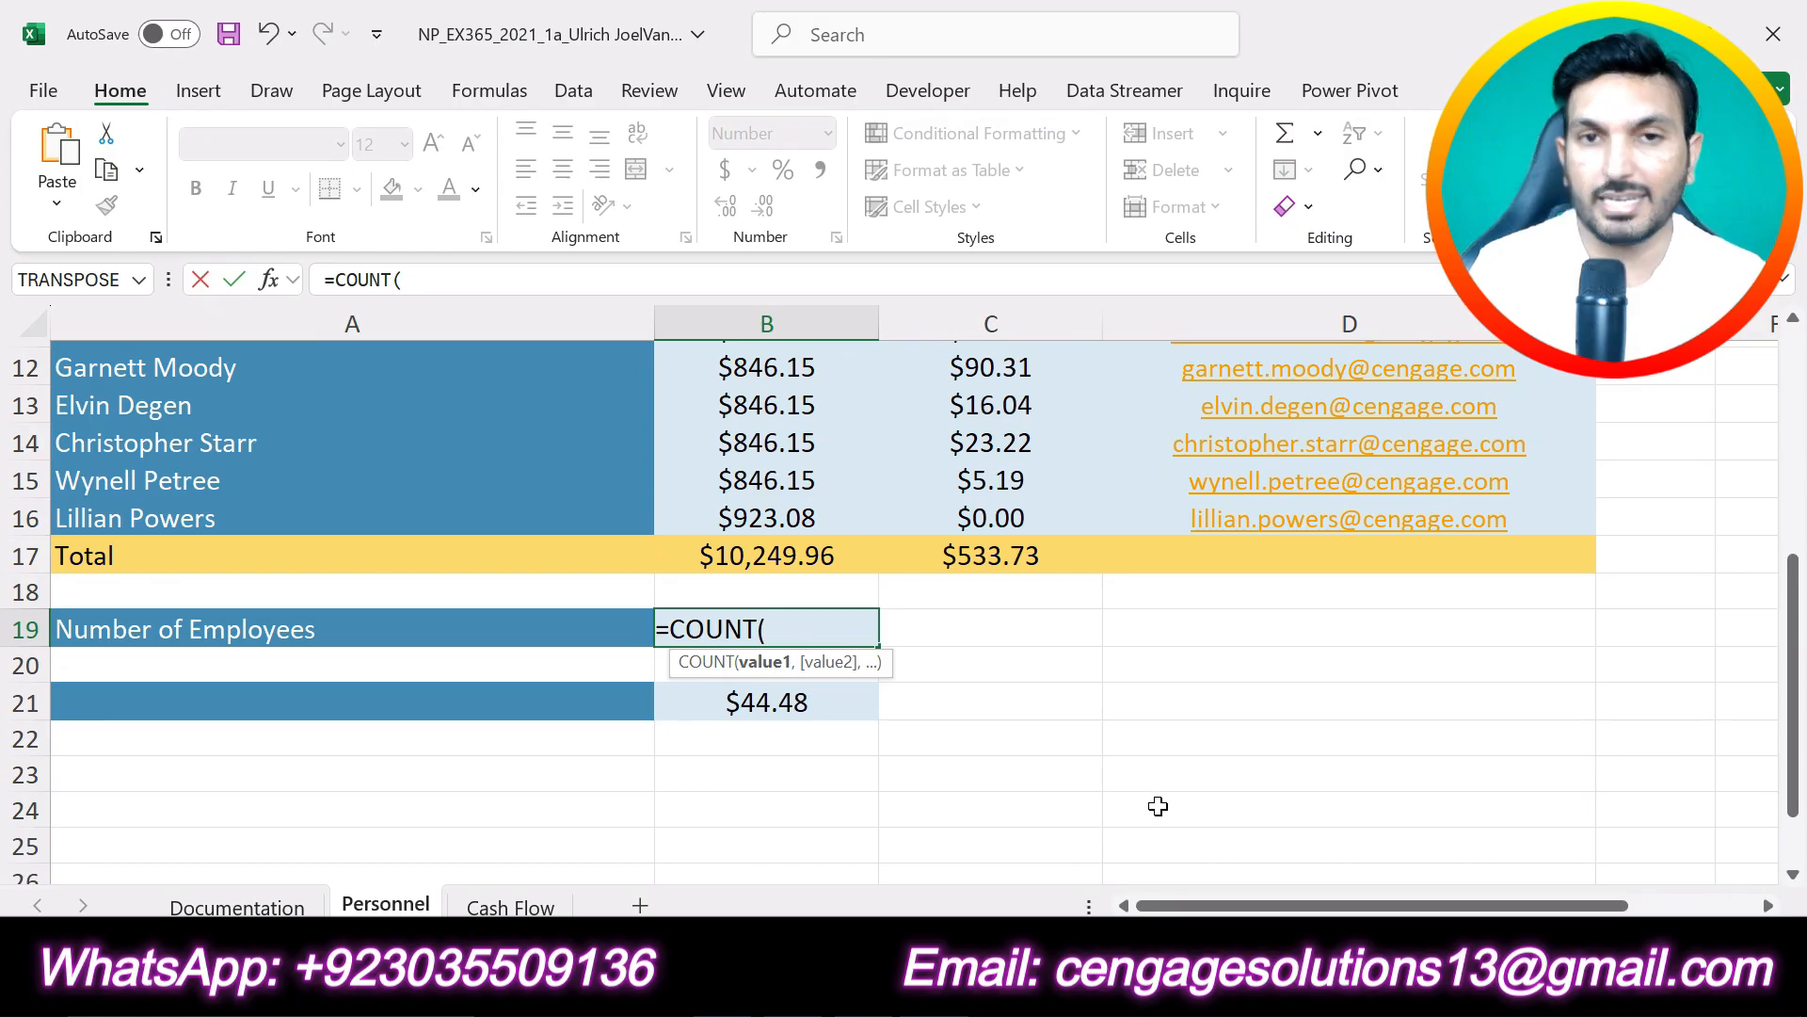
scroll(1147, 780, up, 1)
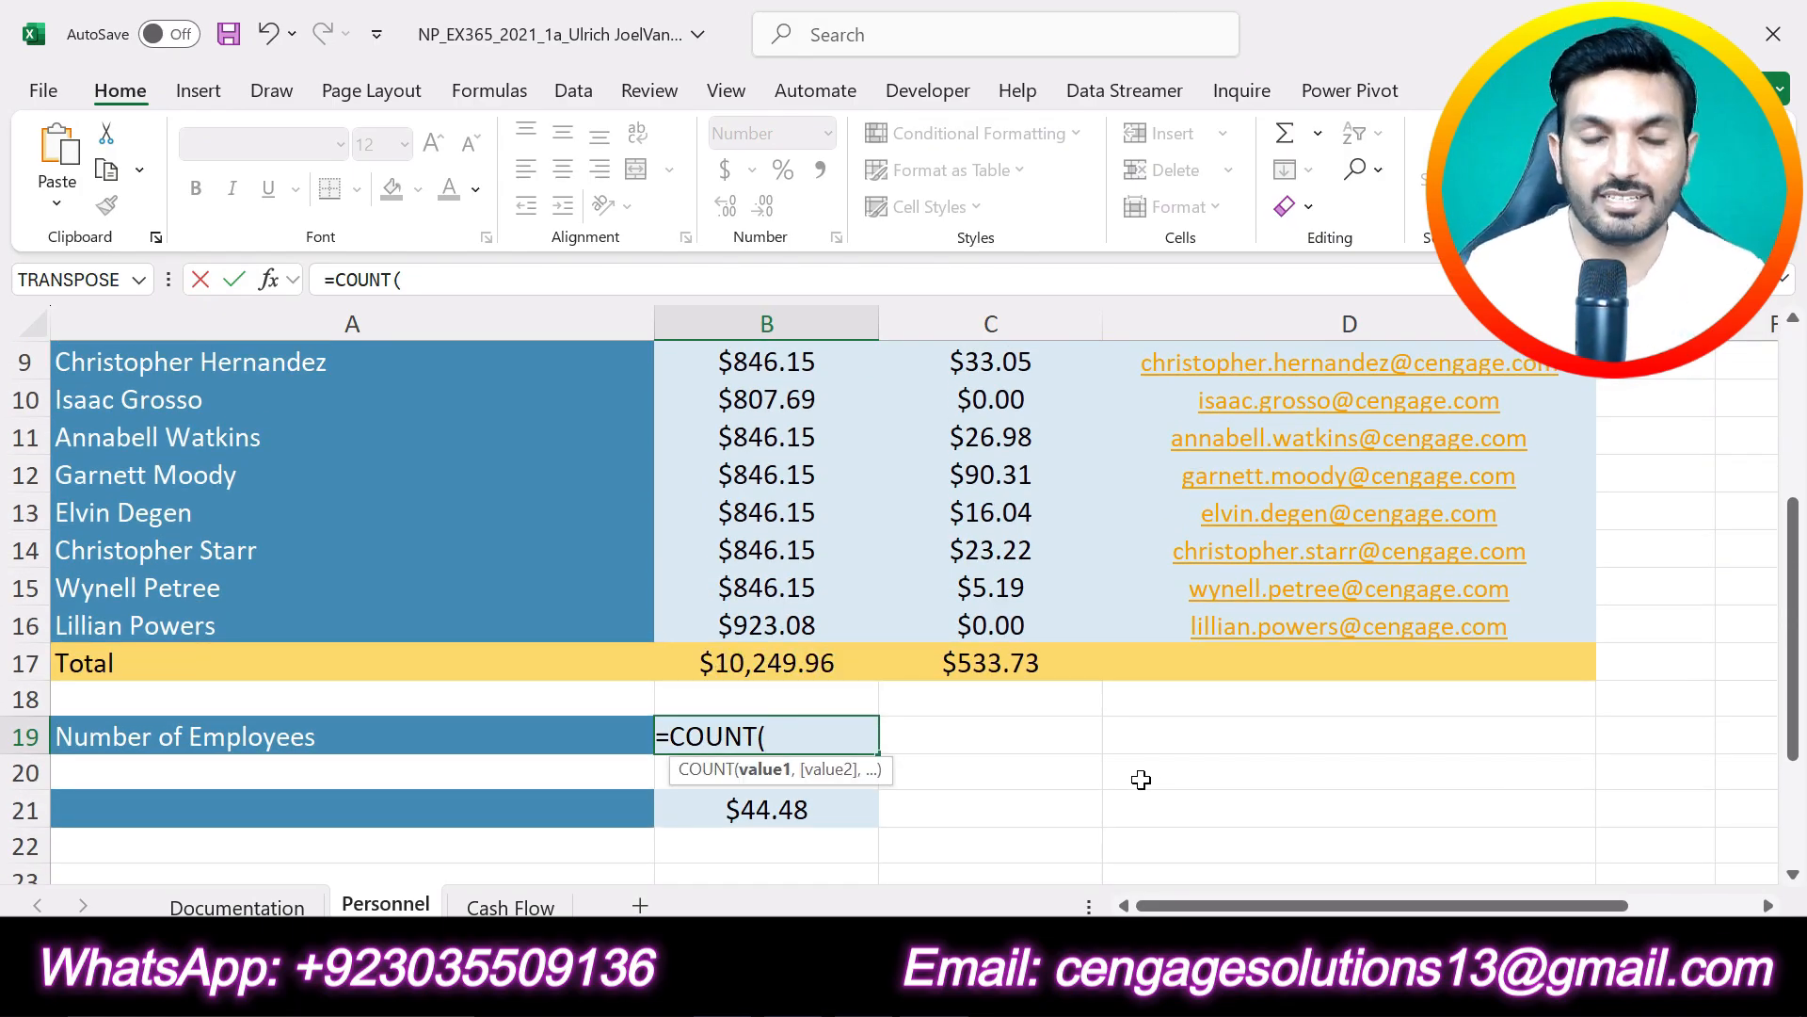
scroll(1141, 779, up, 1)
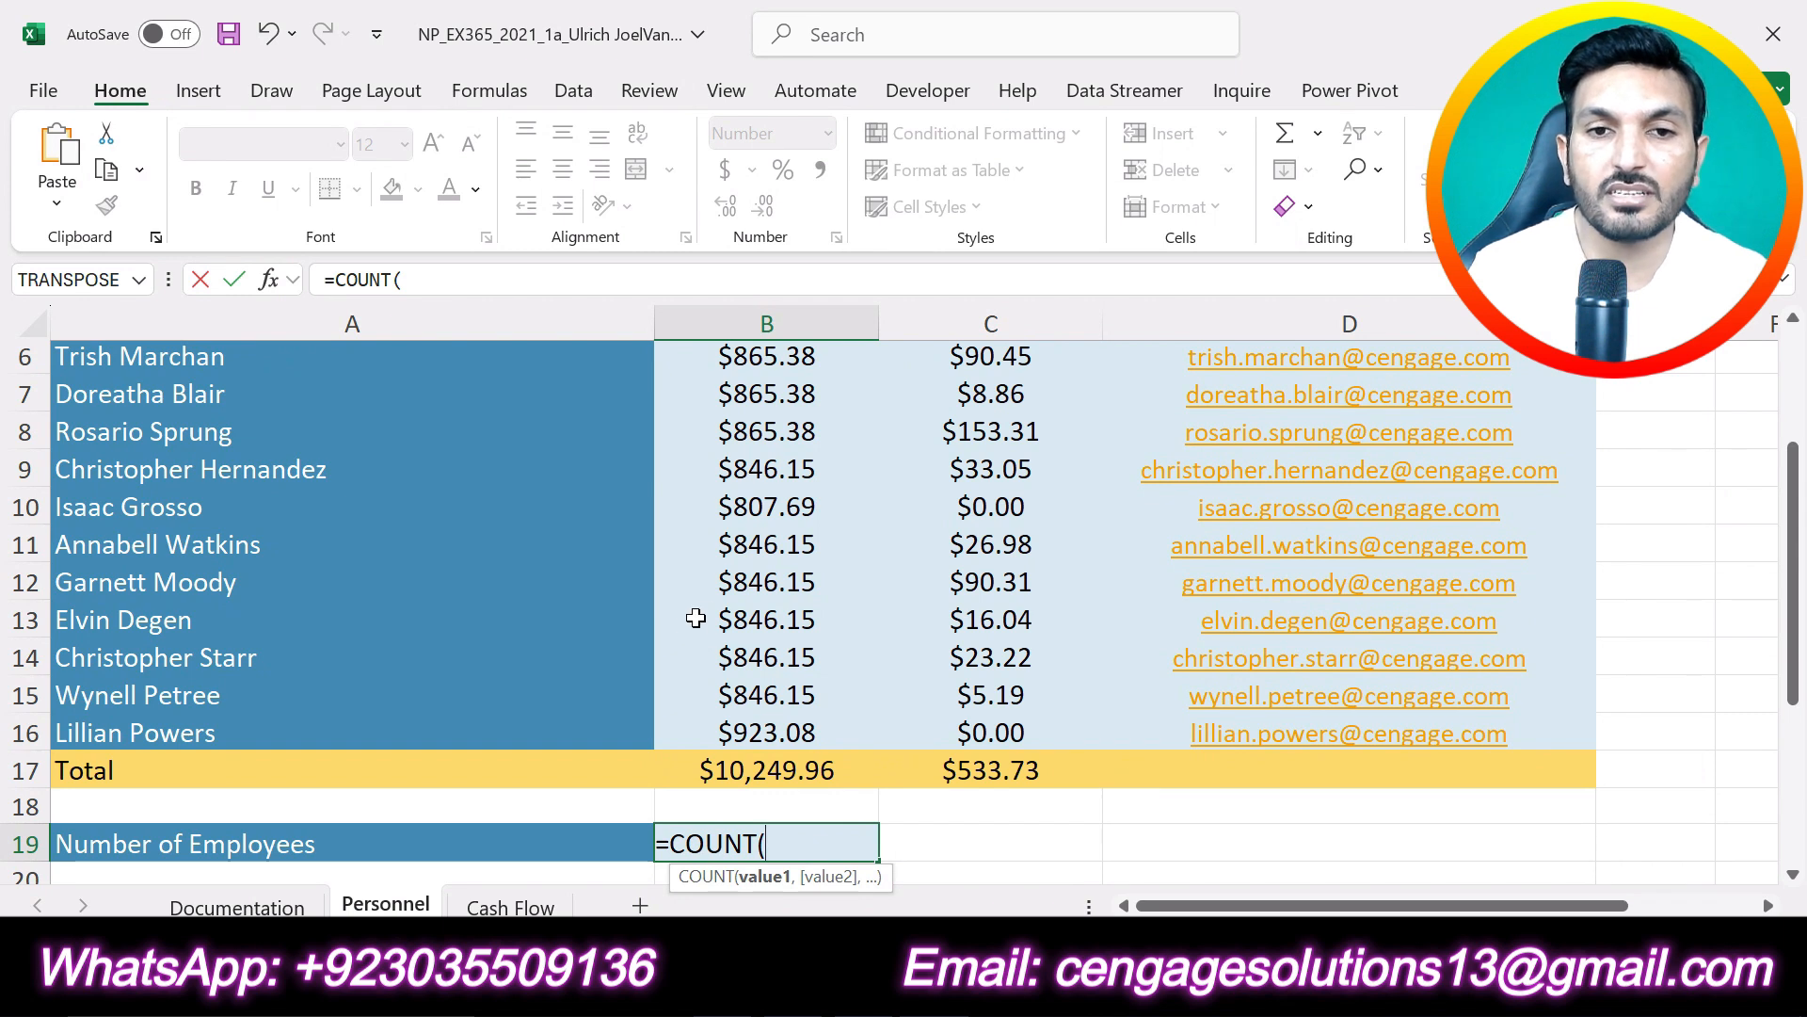
scroll(781, 443, up, 1)
drag(780, 442, 871, 843)
scroll(1205, 687, down, 3)
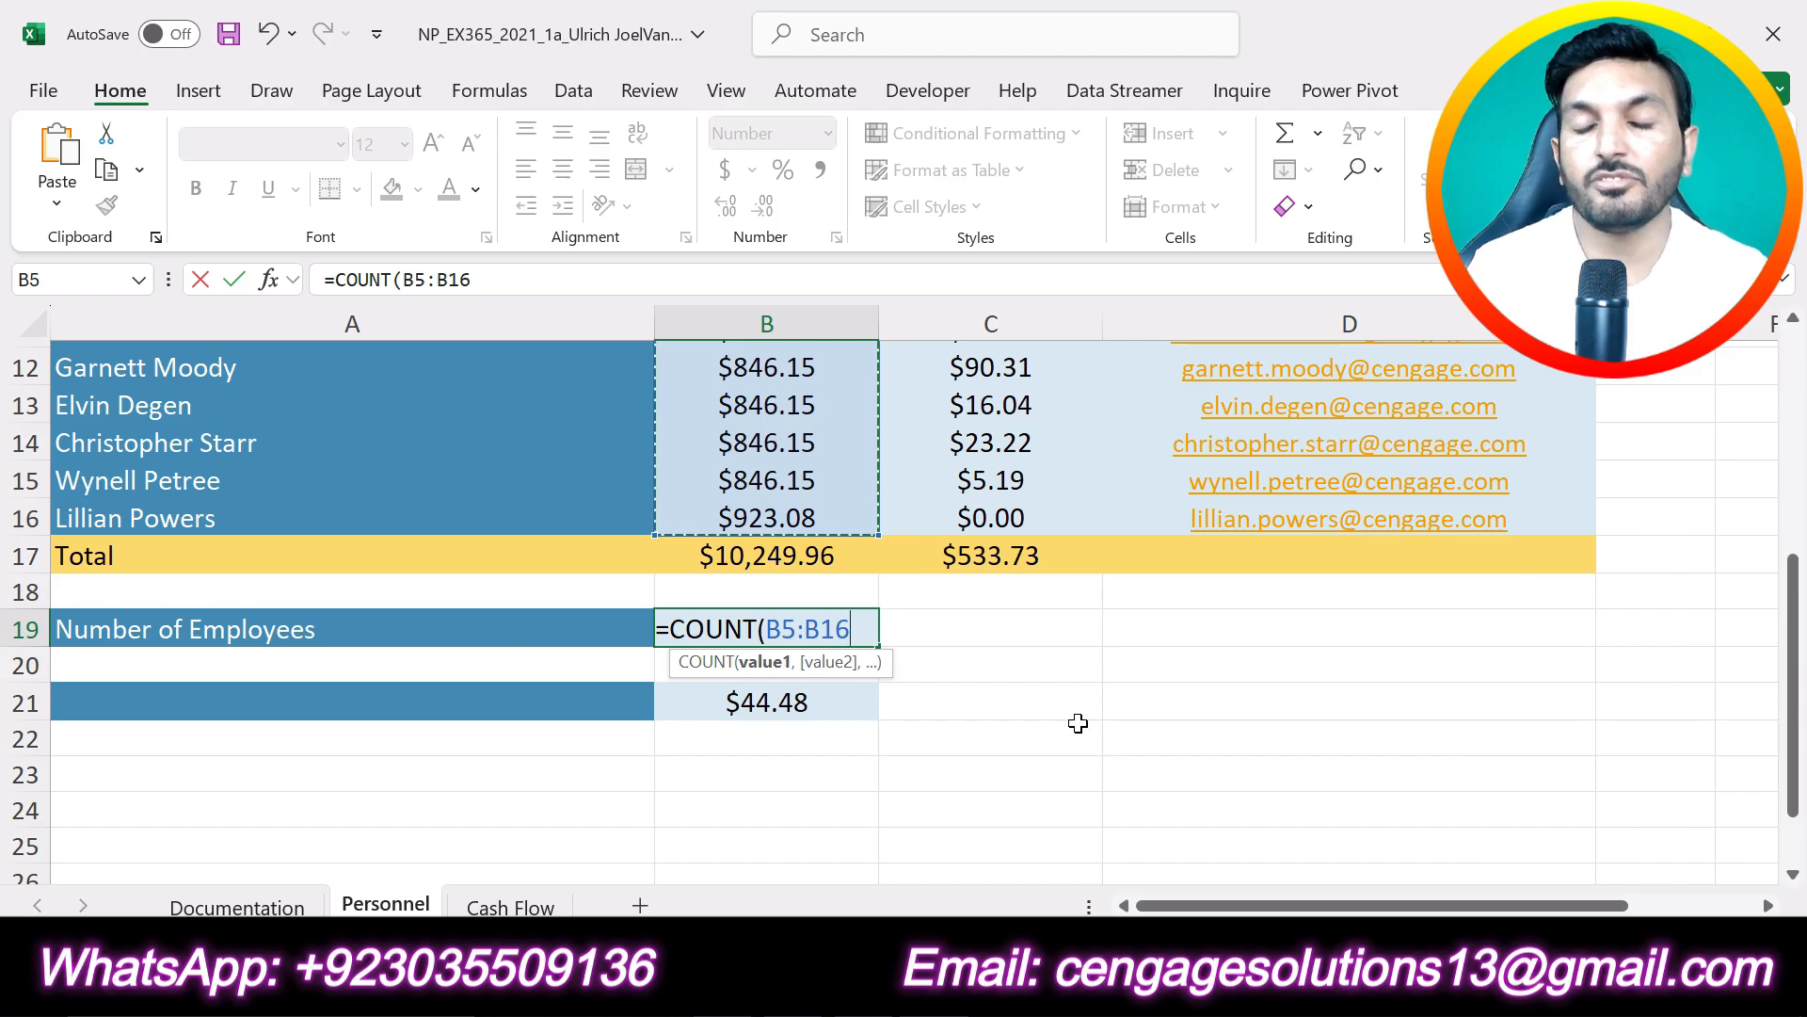
key(Return)
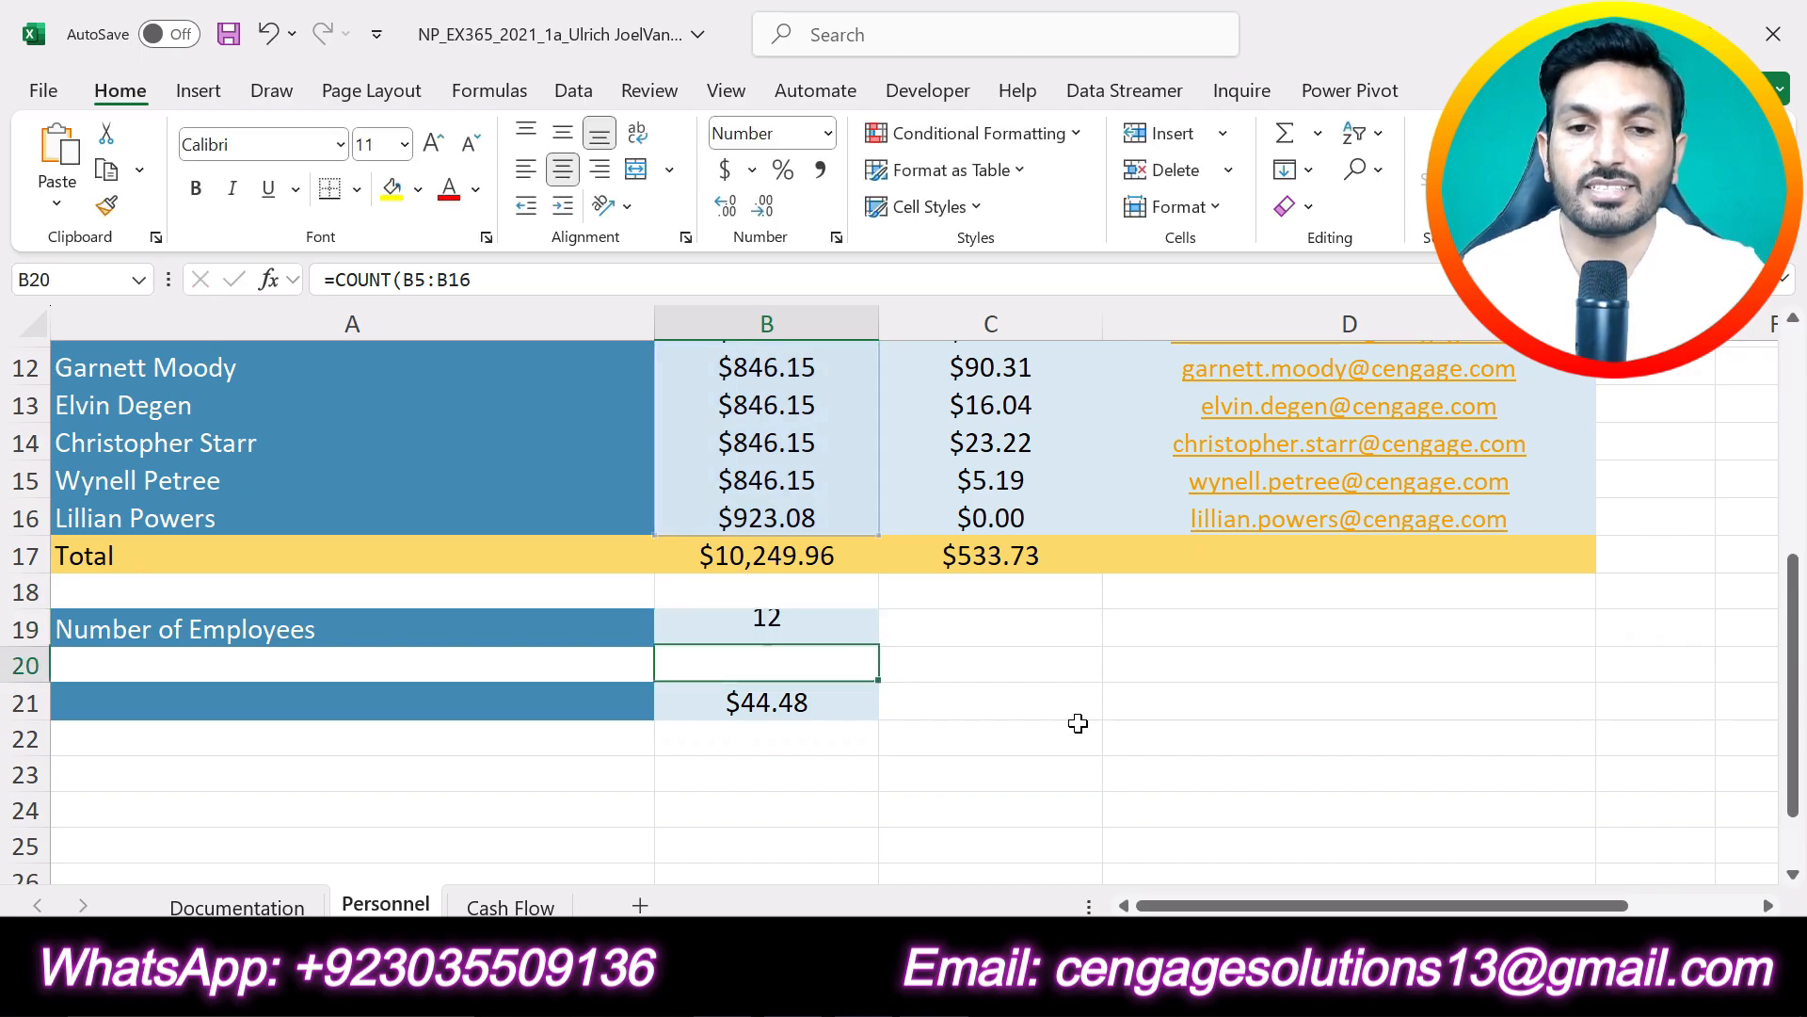
click(774, 631)
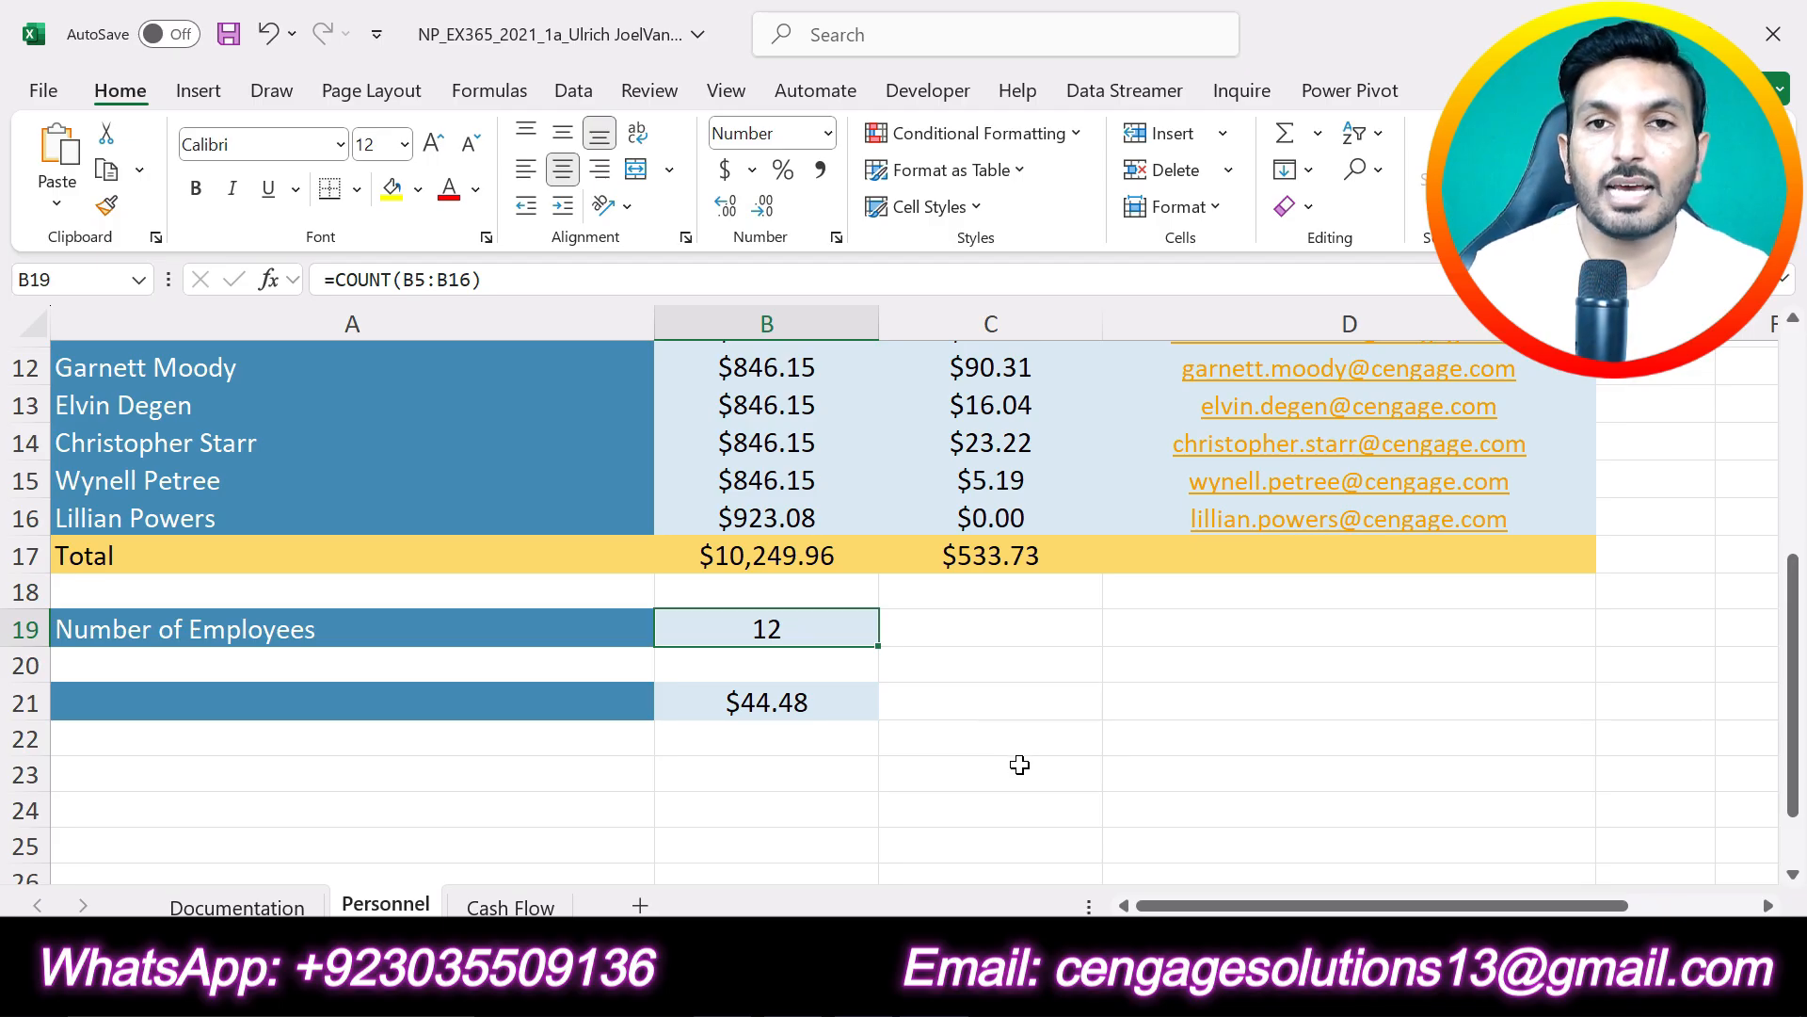
scroll(1019, 764, up, 3)
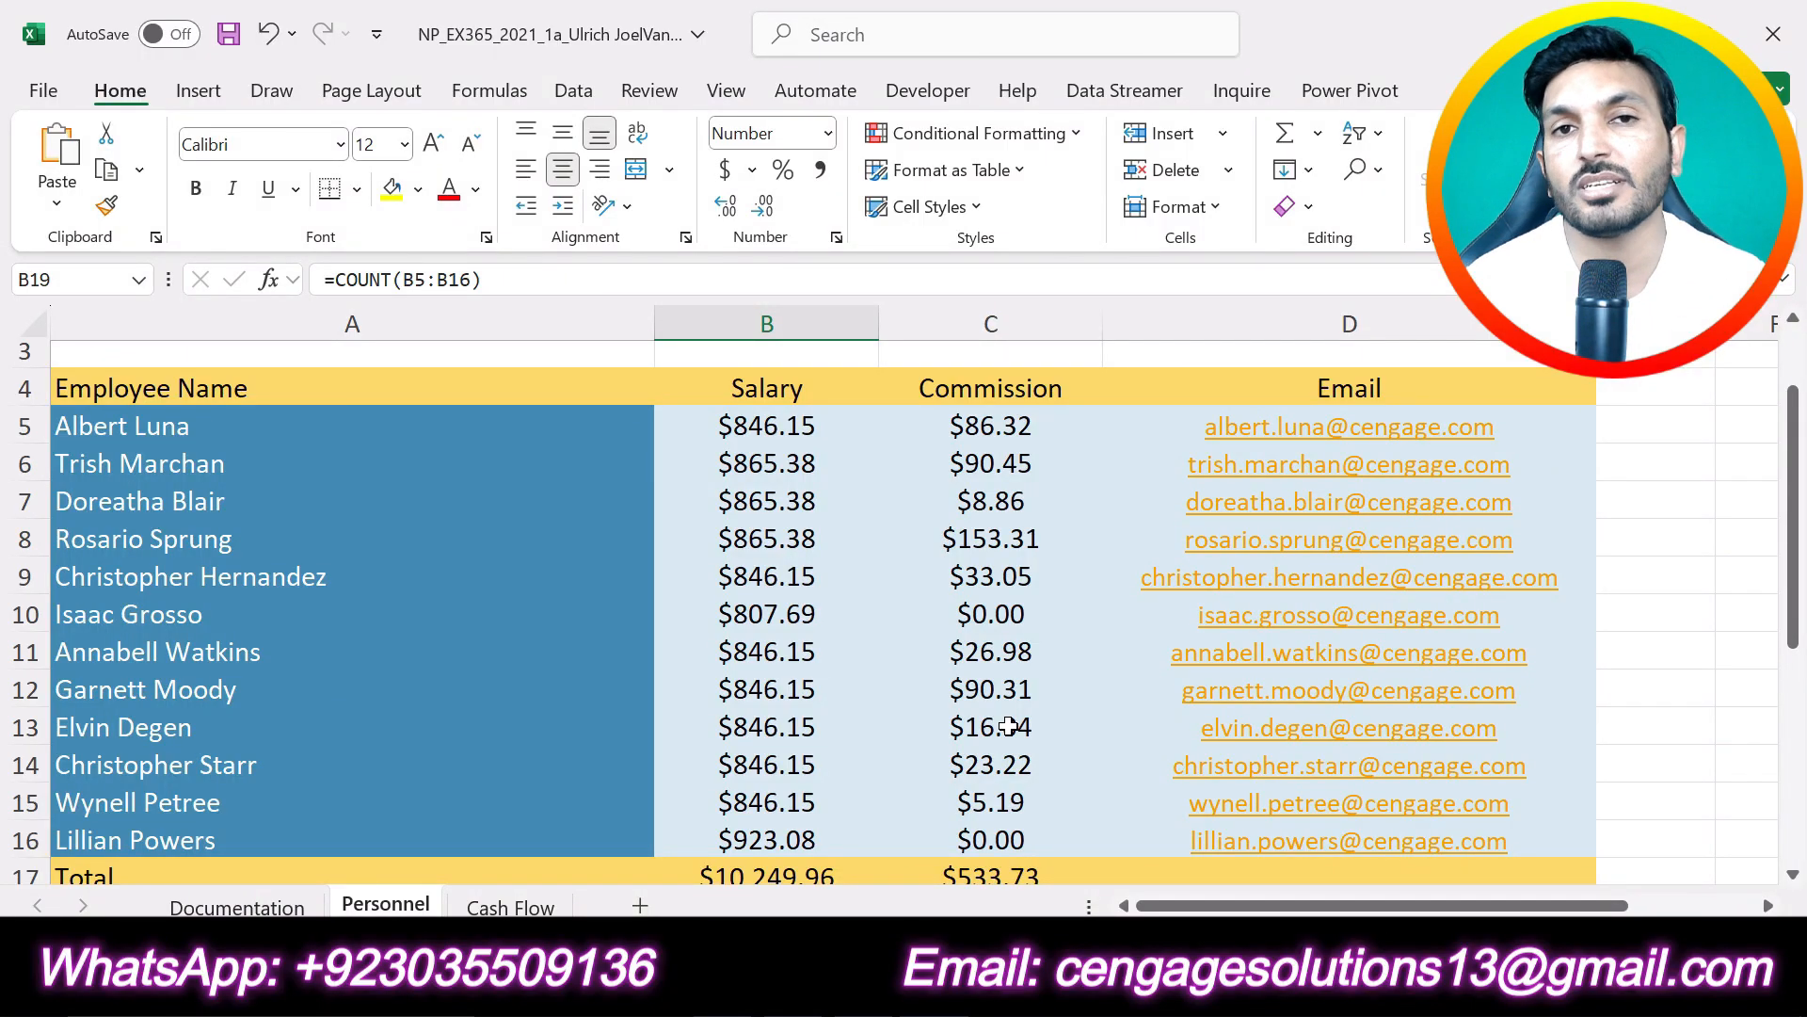
click(1680, 547)
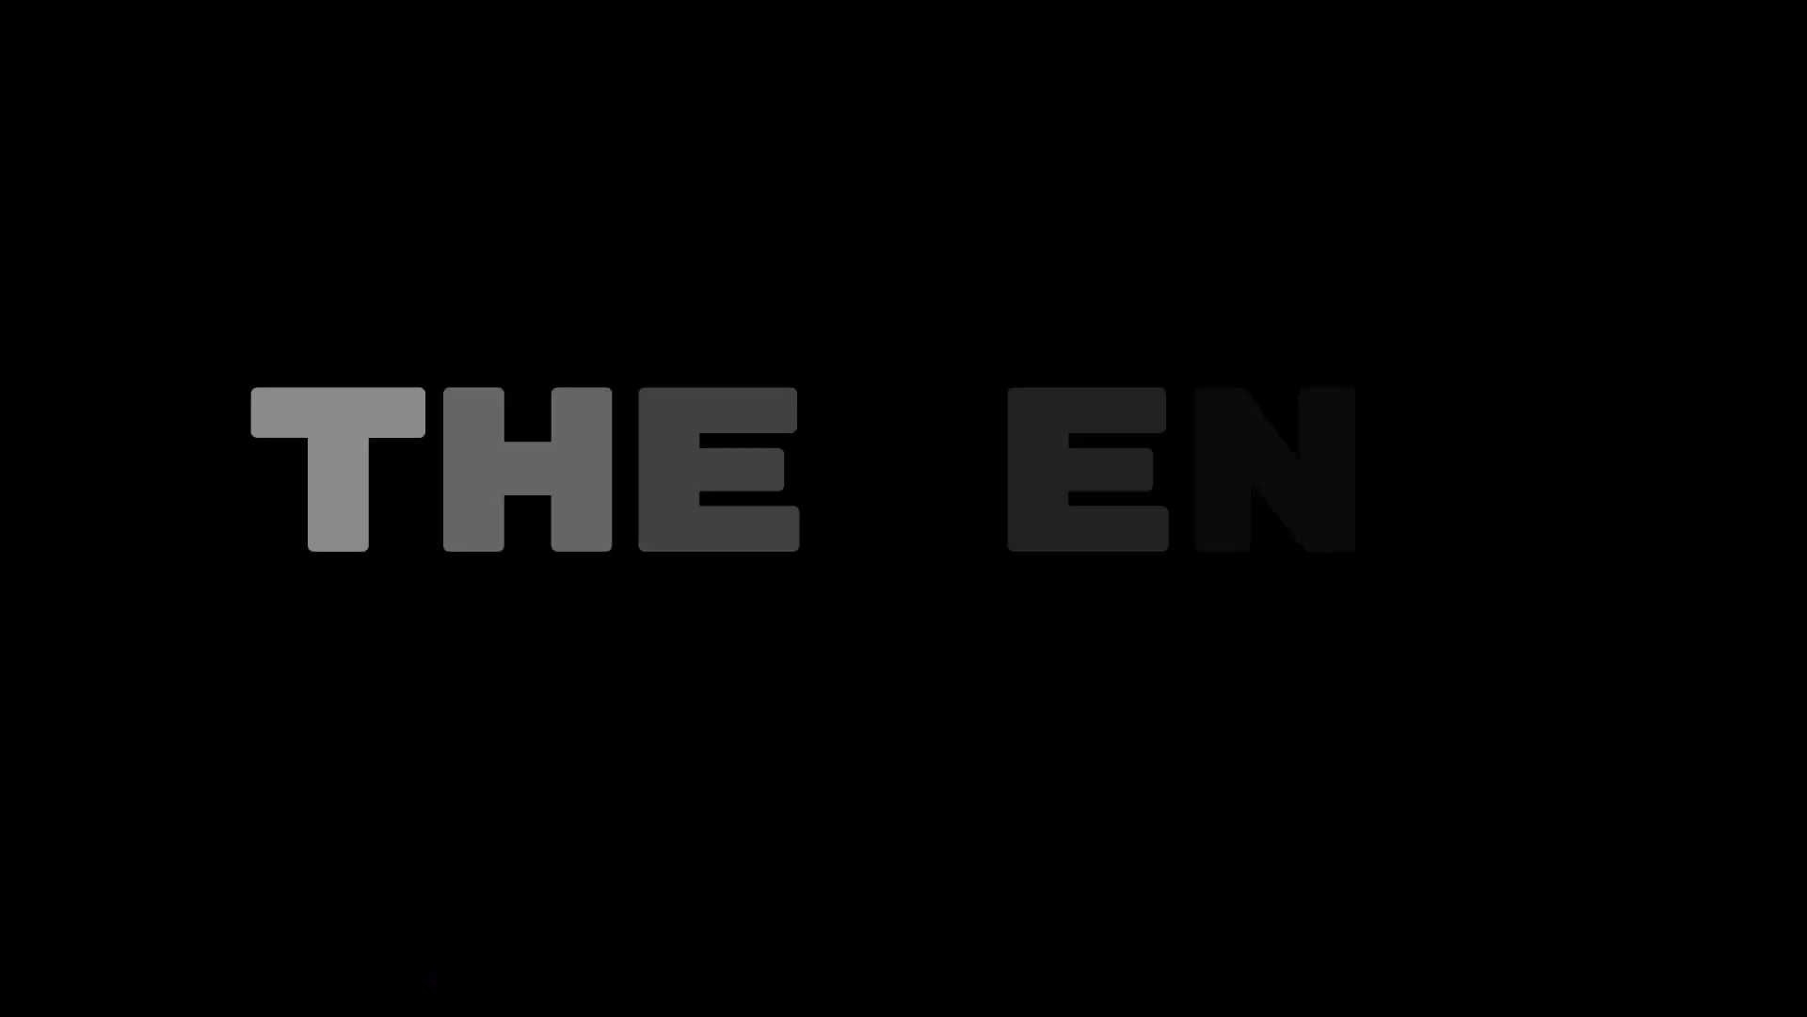